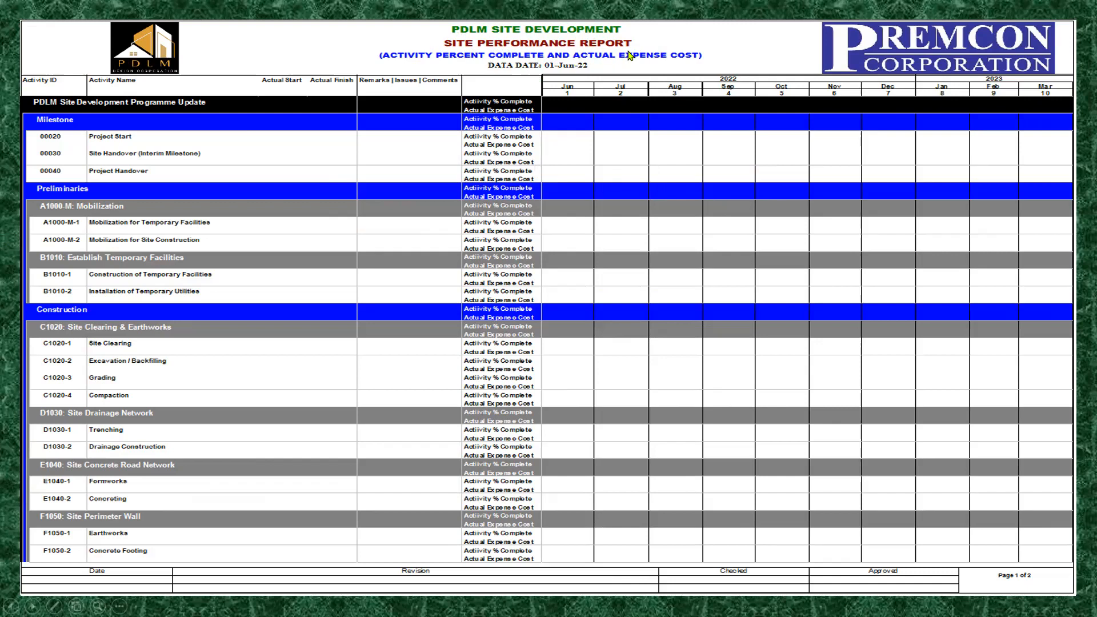
left_click(632, 155)
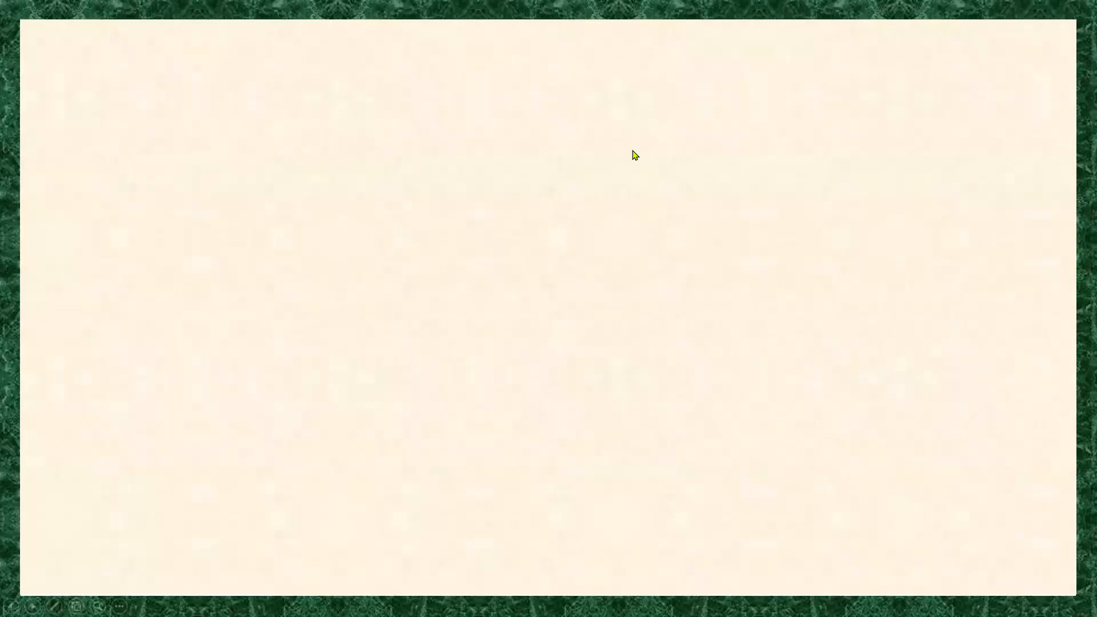
left_click(632, 150)
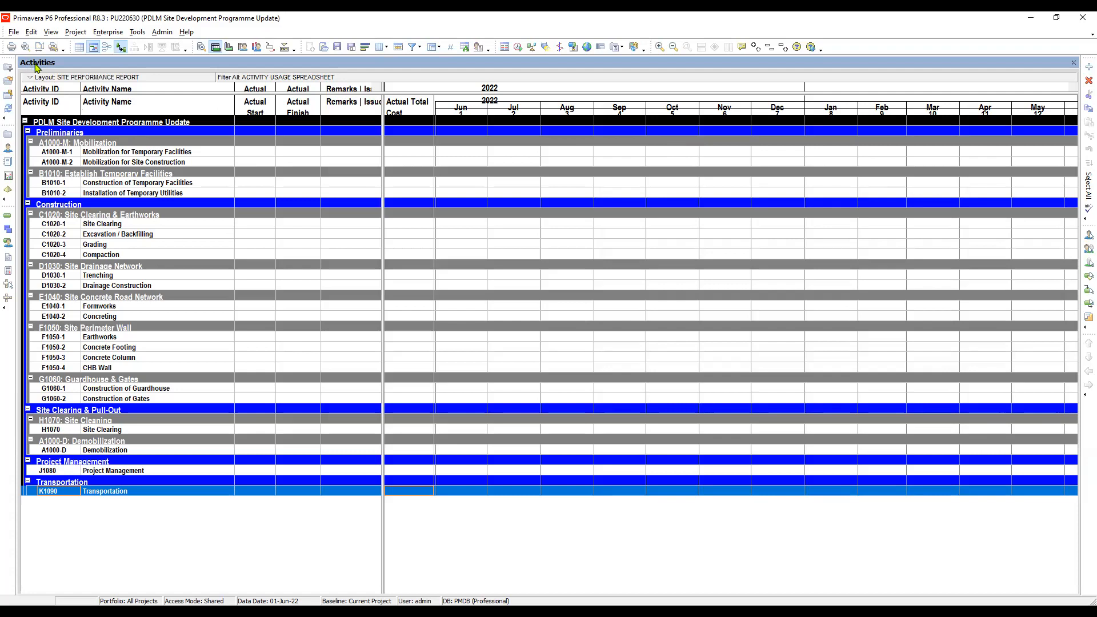
left_click(76, 32)
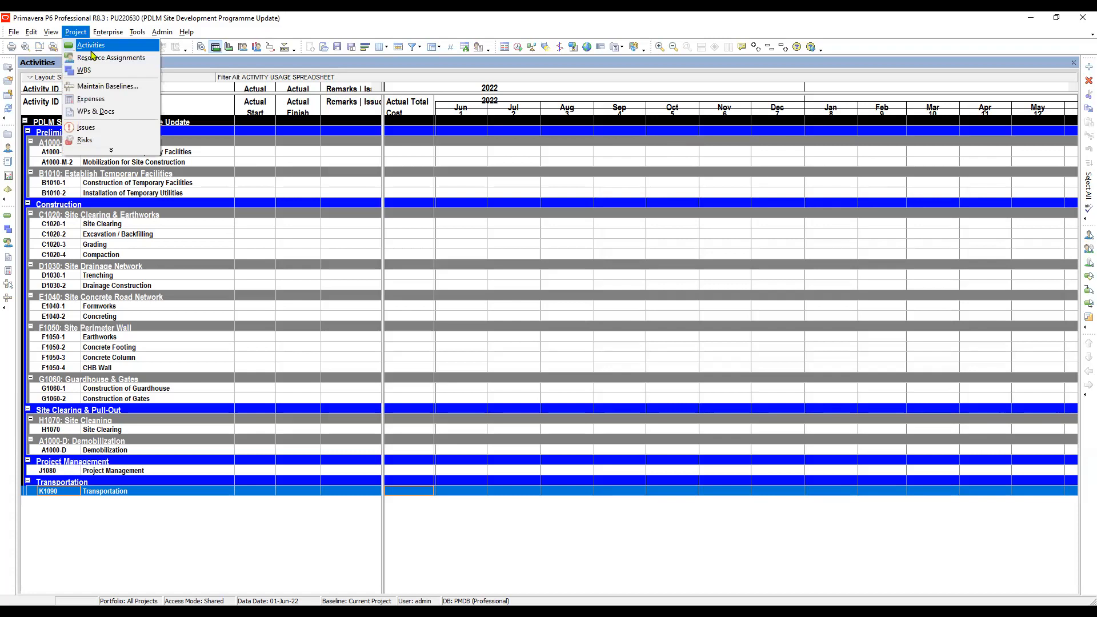
left_click(91, 46)
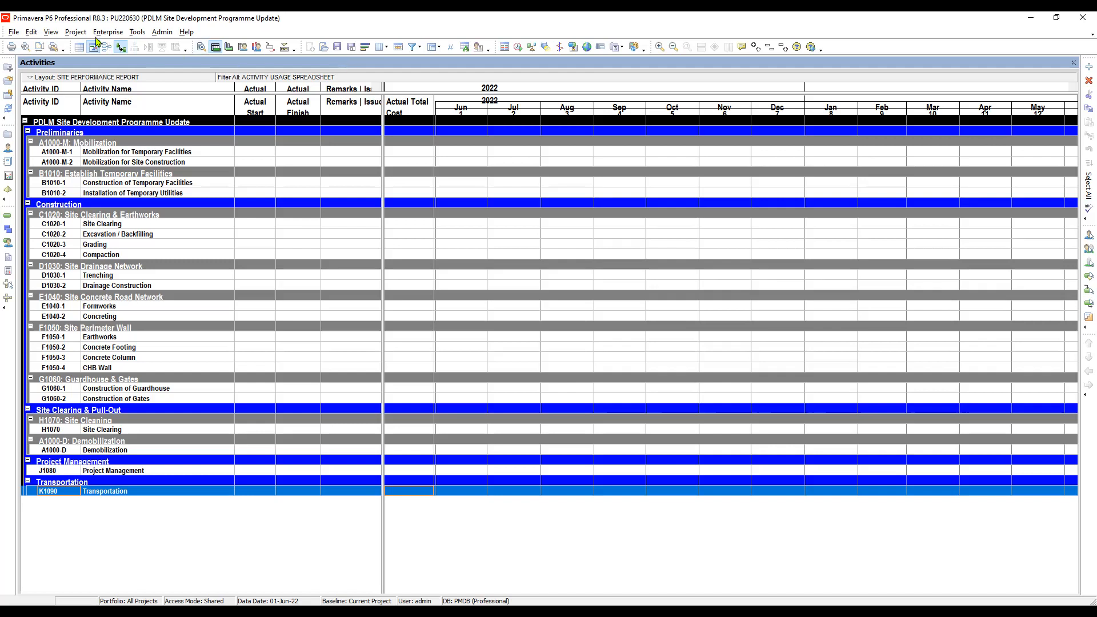
left_click(52, 33)
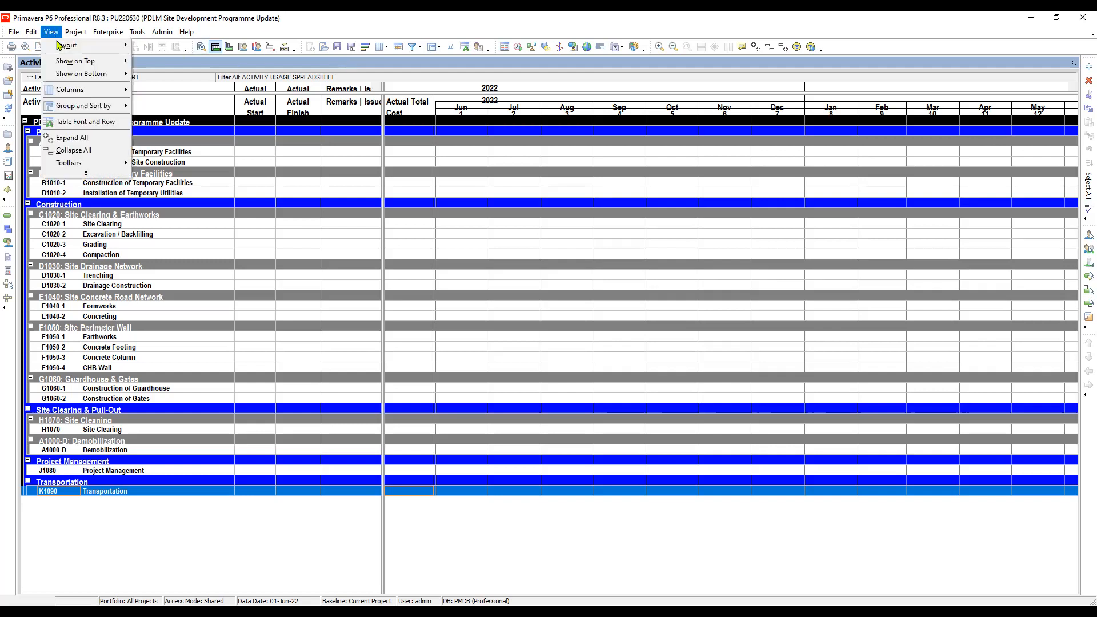
mouse_move(86, 46)
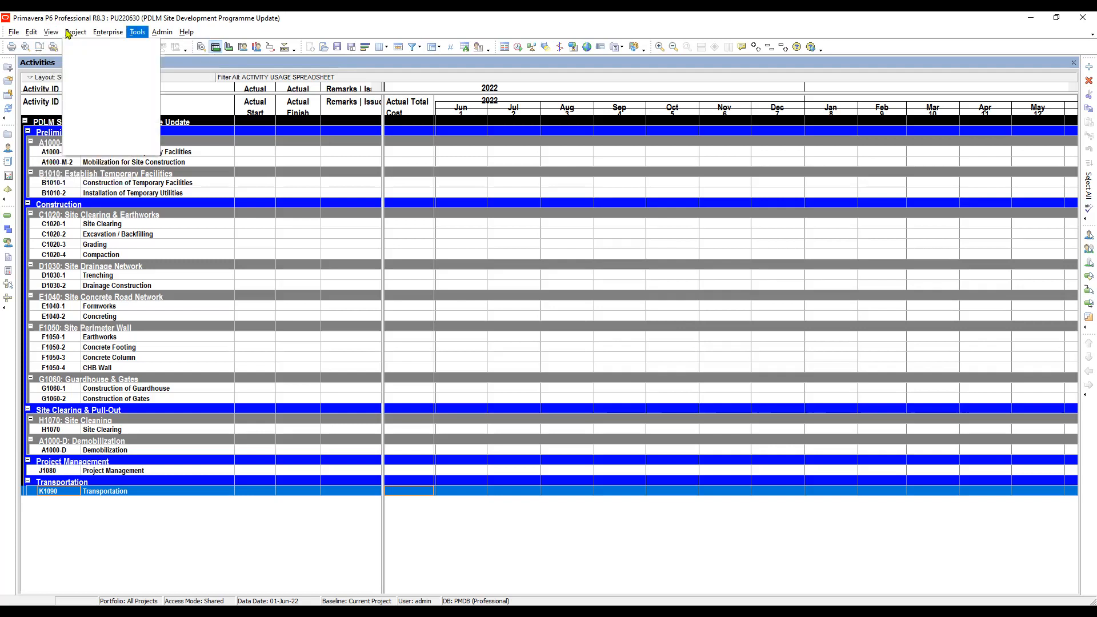
Apply the project layout ACTIVITY USAGE SPREASHEET, discarding the unsaved changes to the current layout.
left_click(326, 51)
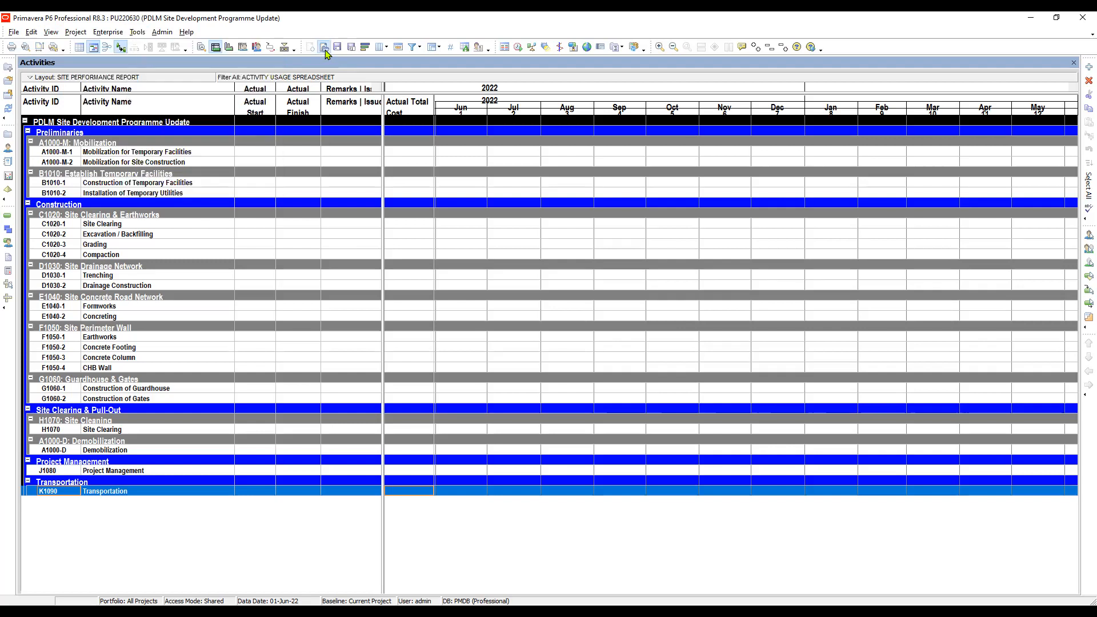
left_click(324, 48)
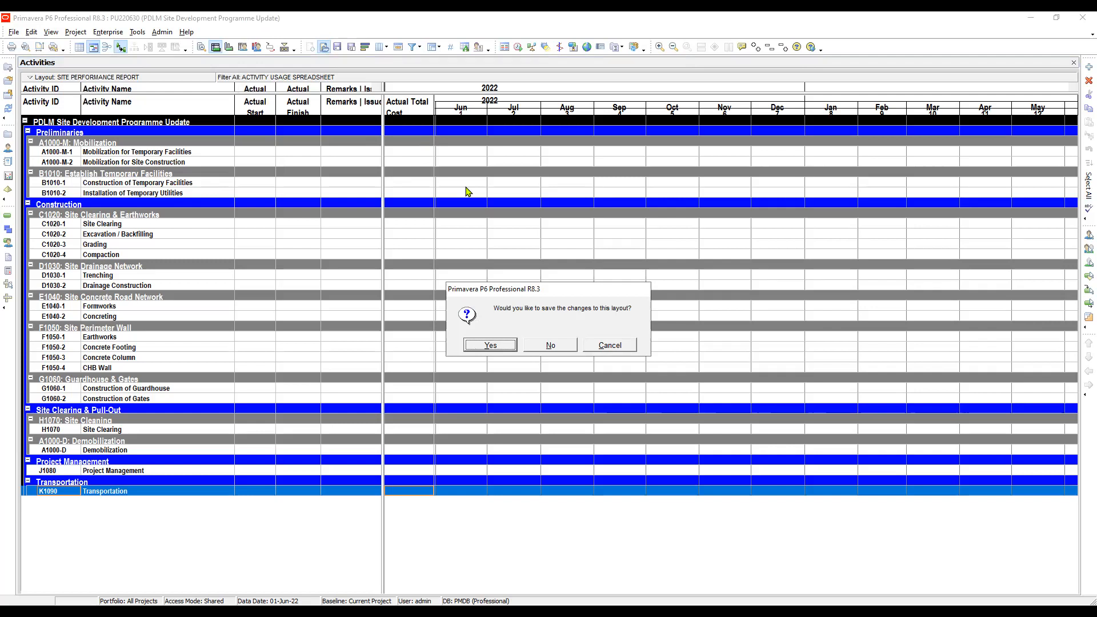
key("Tab")
key("Return")
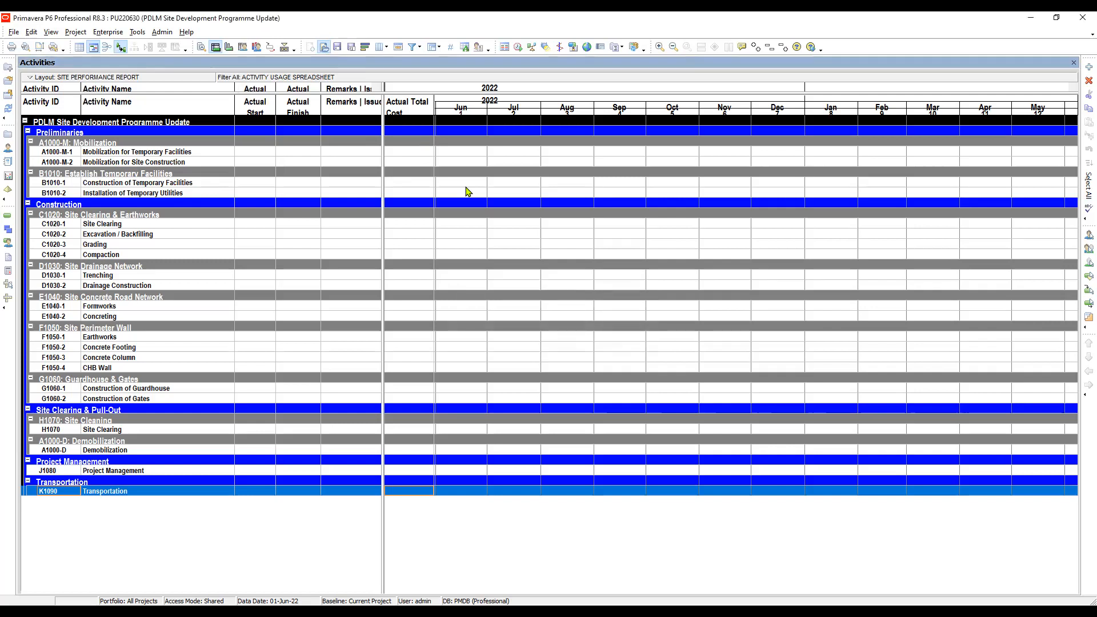
key("Up")
key("Up")
key("Up")
key("Up")
key("Up")
key("Up")
key("Up")
key("Up")
key("Up")
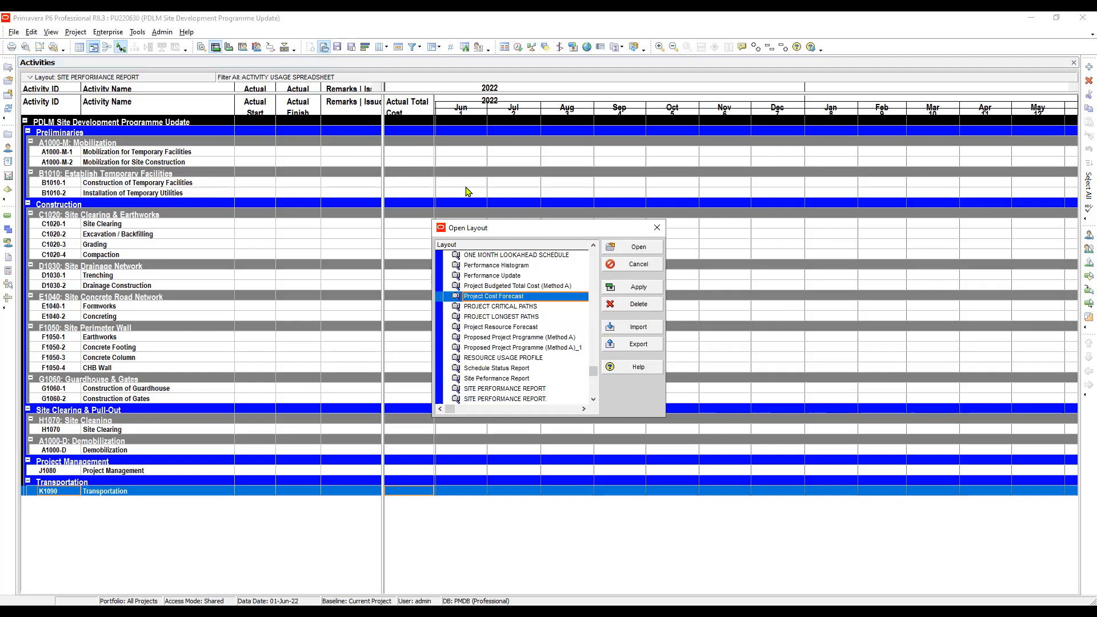
key("Up")
key("Up")
key("Up")
key("Up")
key("Up")
key("Up")
key("Up")
key("Up")
key("Up")
key("Up")
key("Up")
key("Up")
key("Up")
key("Up")
key("Up")
key("Up")
key("Up")
key("Up")
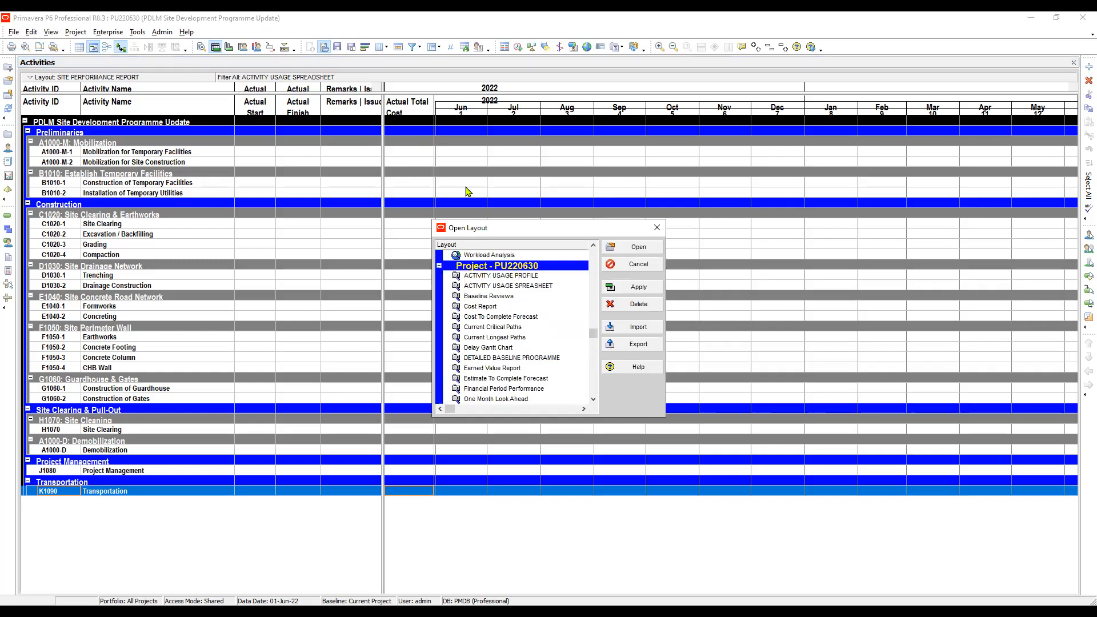
key("Down")
key("Down")
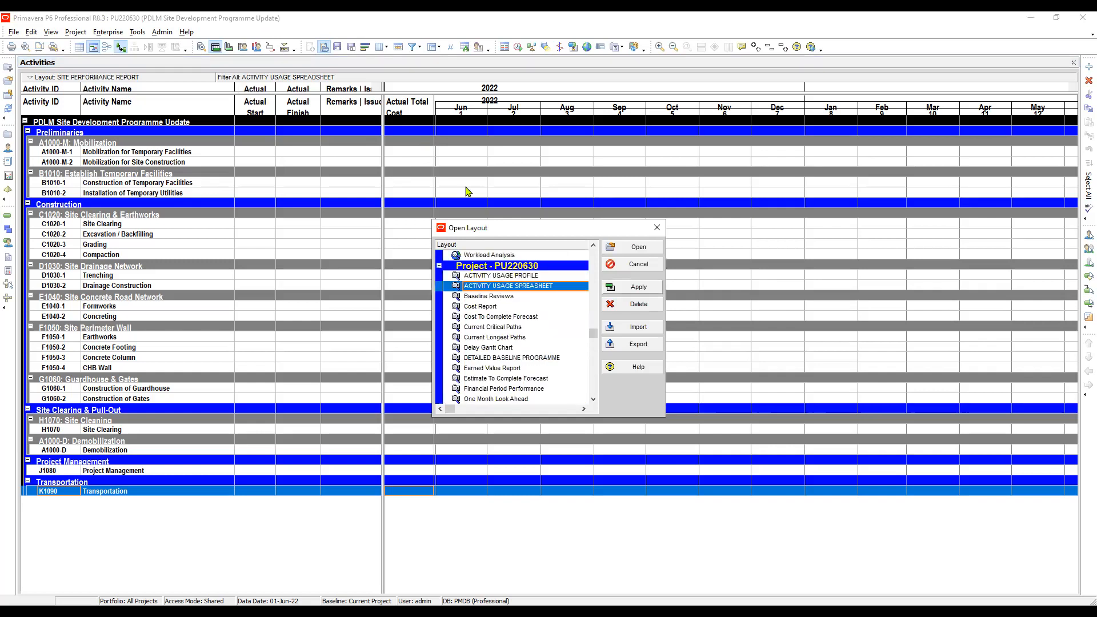
key("alt+a")
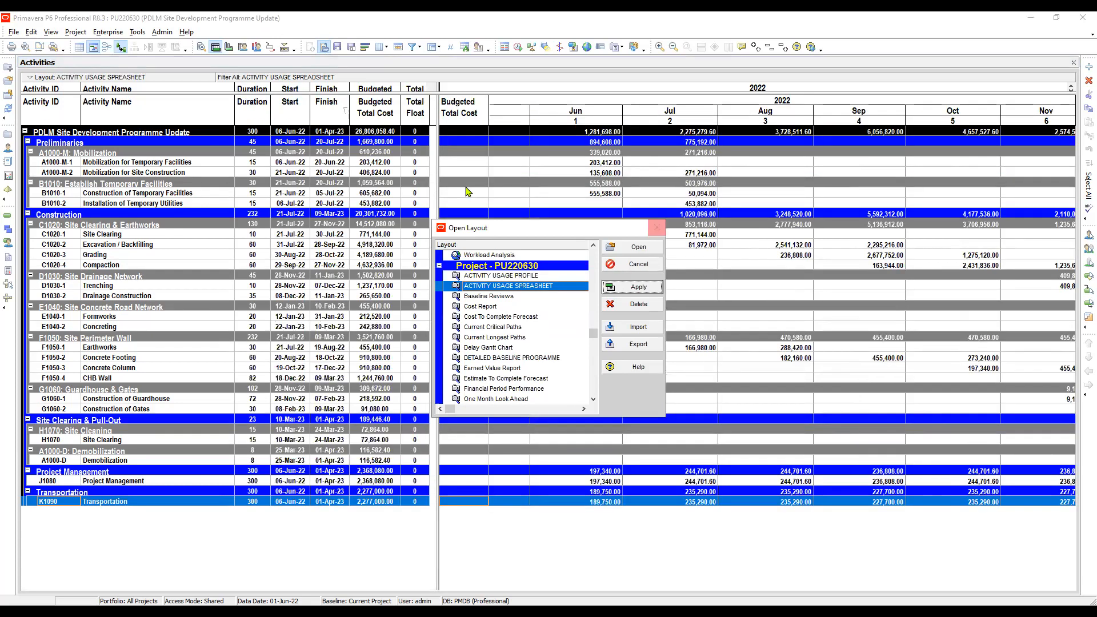
key("Escape")
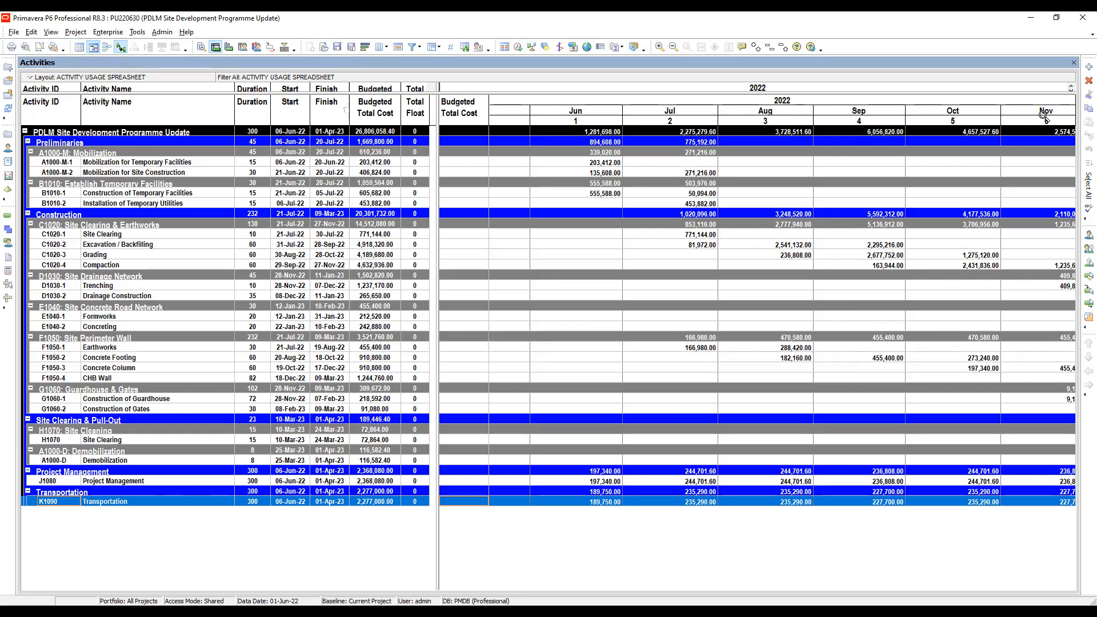
Narrow the spreadsheet's month columns so that June 2022 to March 2023 all fit in view.
left_click_drag(1049, 121, 811, 168)
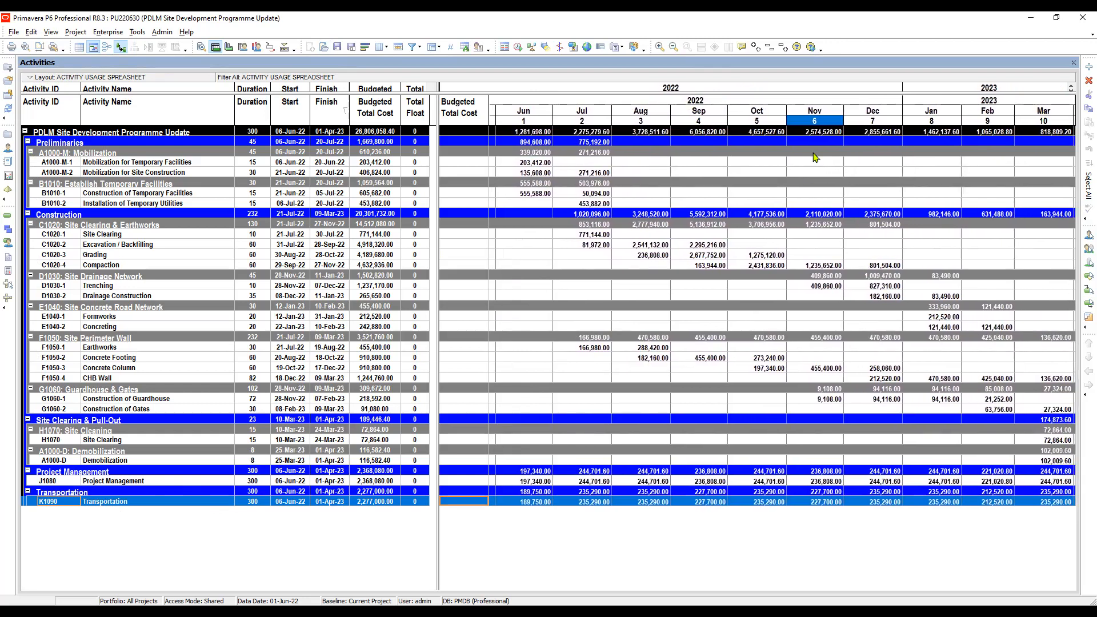
left_click(708, 132)
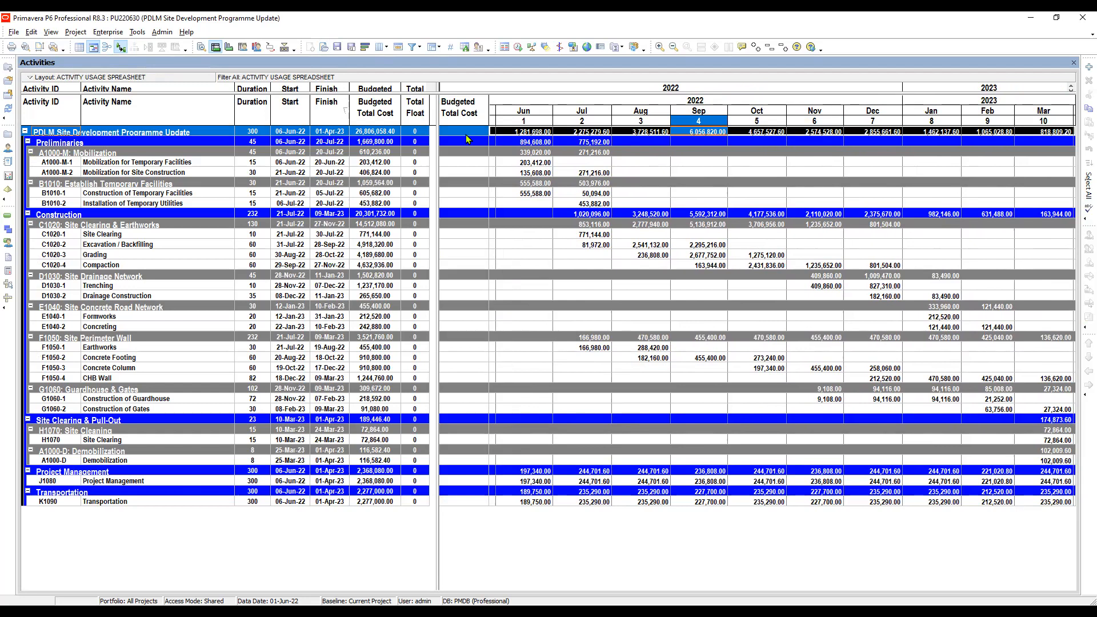
Save a copy of the layout as SITE PERFORMANCE REPORT, available to the project.
left_click(351, 47)
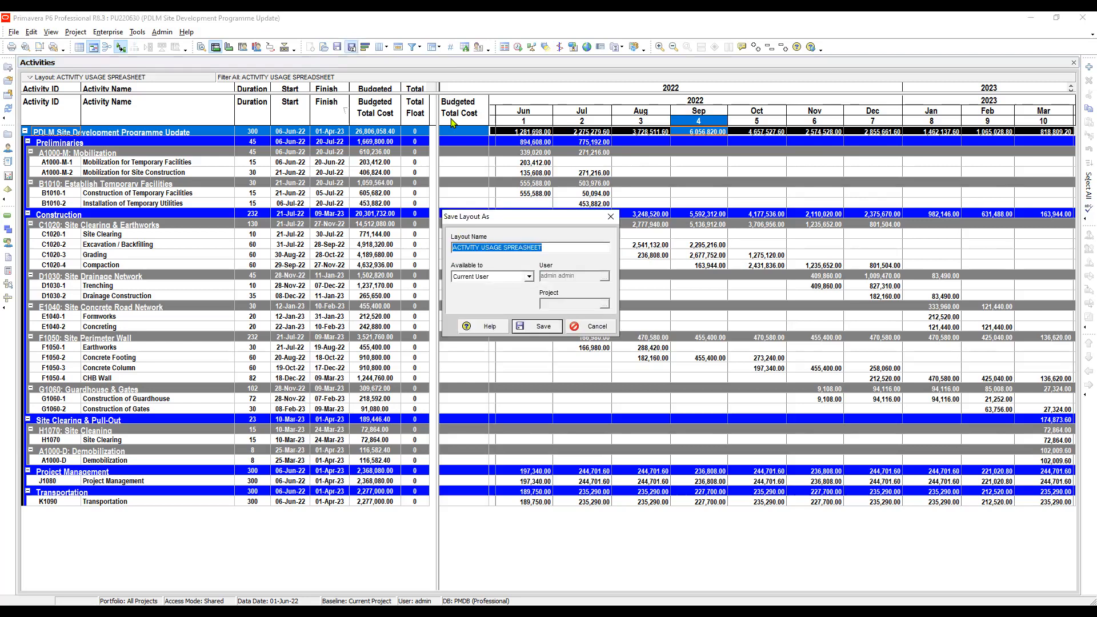
left_click(529, 277)
left_click(480, 312)
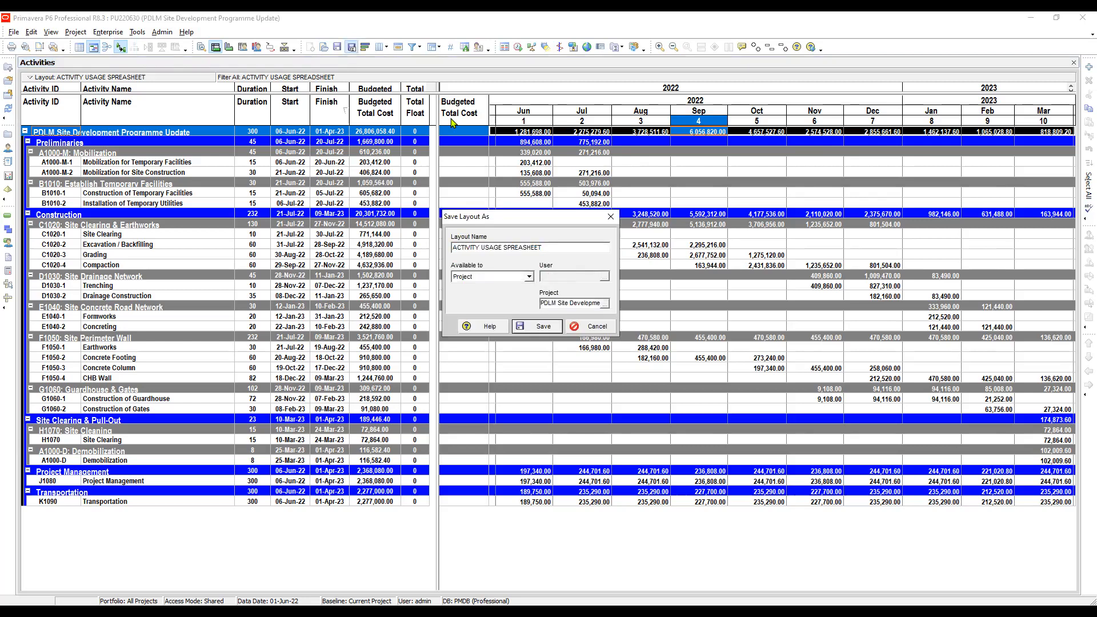
left_click_drag(544, 248, 416, 240)
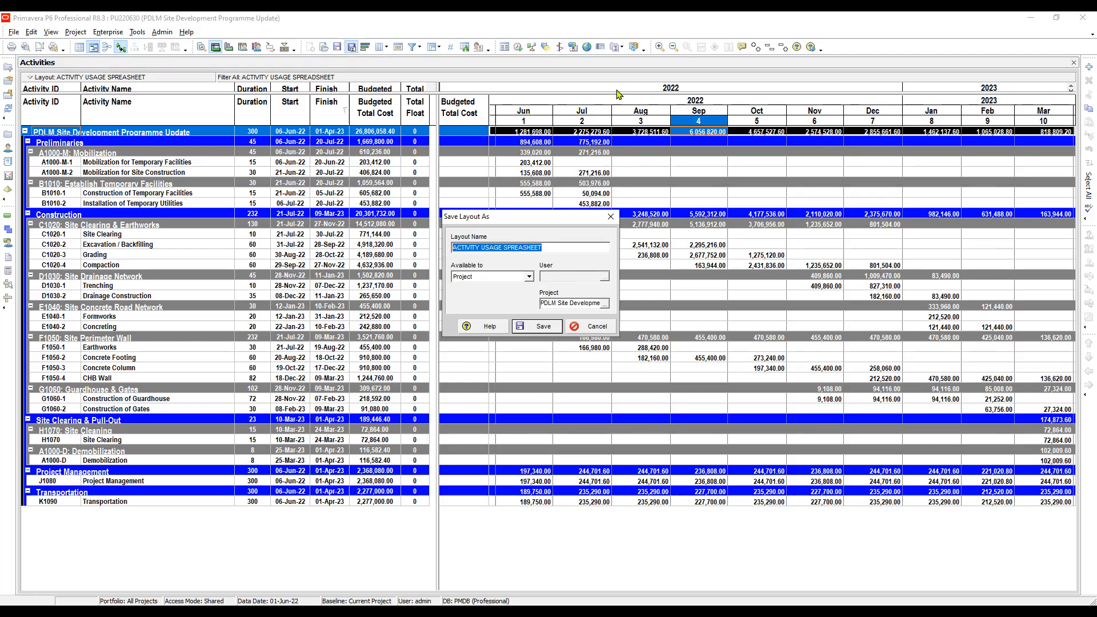
type("site")
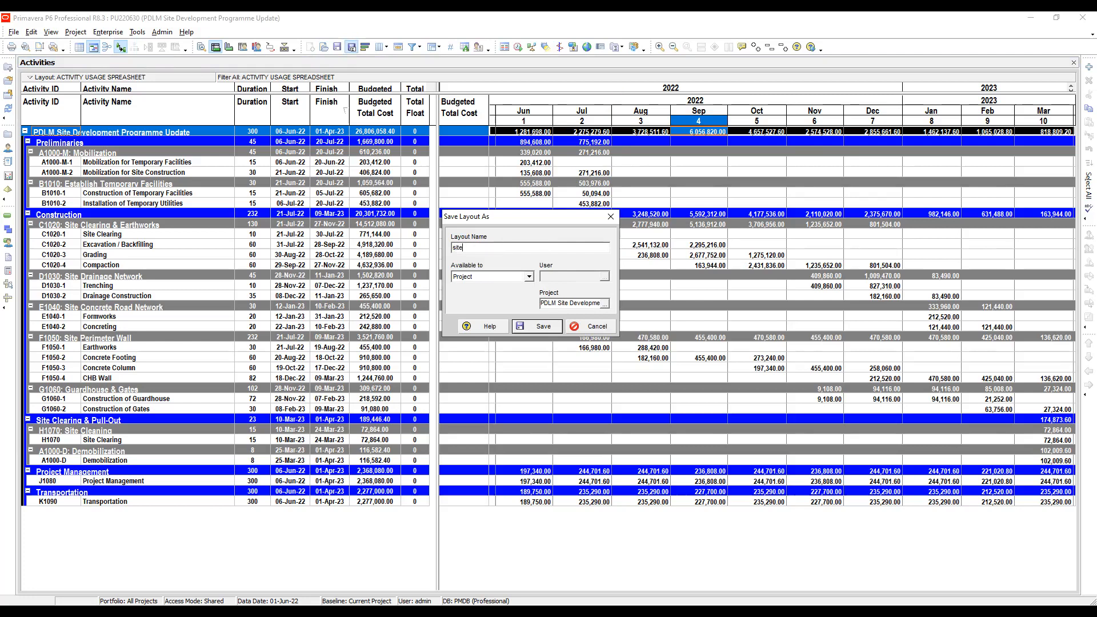
key("BackSpace")
key("BackSpace")
key("BackSpace")
key("BackSpace")
type("SiTE PERFORMANCE REPORT")
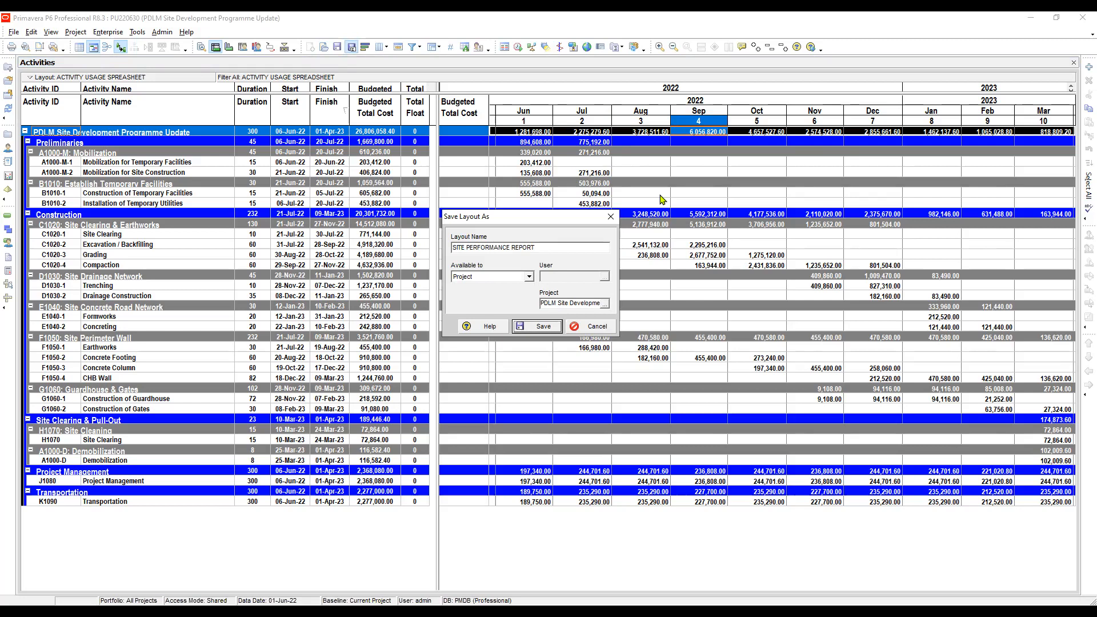
key("Return")
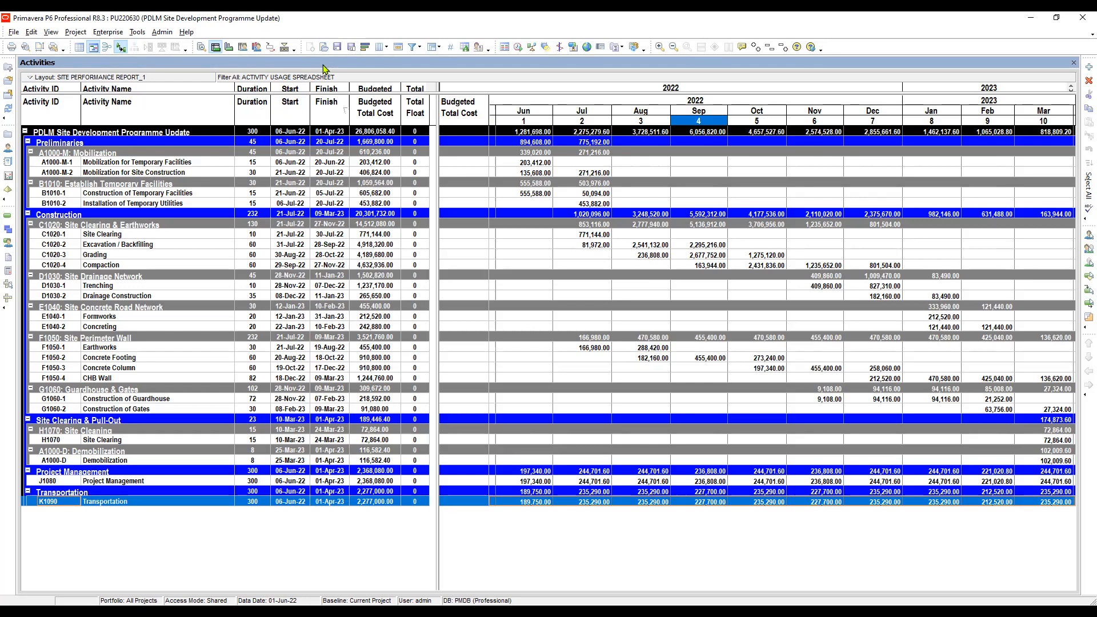
Remove the Original Duration, Start, Finish, Budgeted Total Cost and Total Float columns from the activity table's selected columns.
left_click(382, 48)
left_click(402, 61)
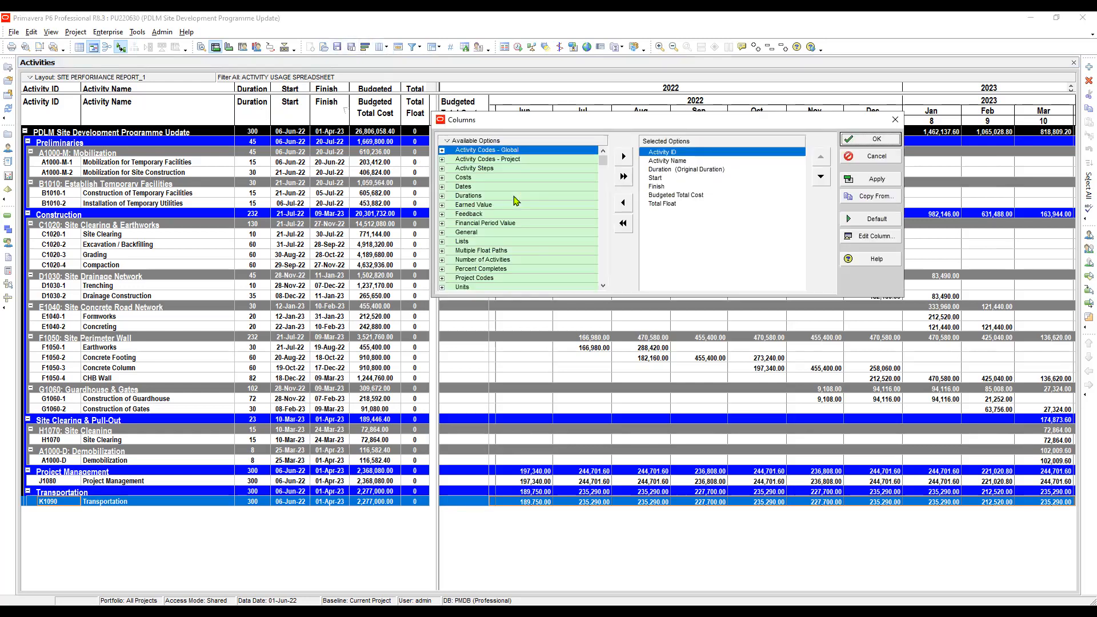
left_click(668, 170)
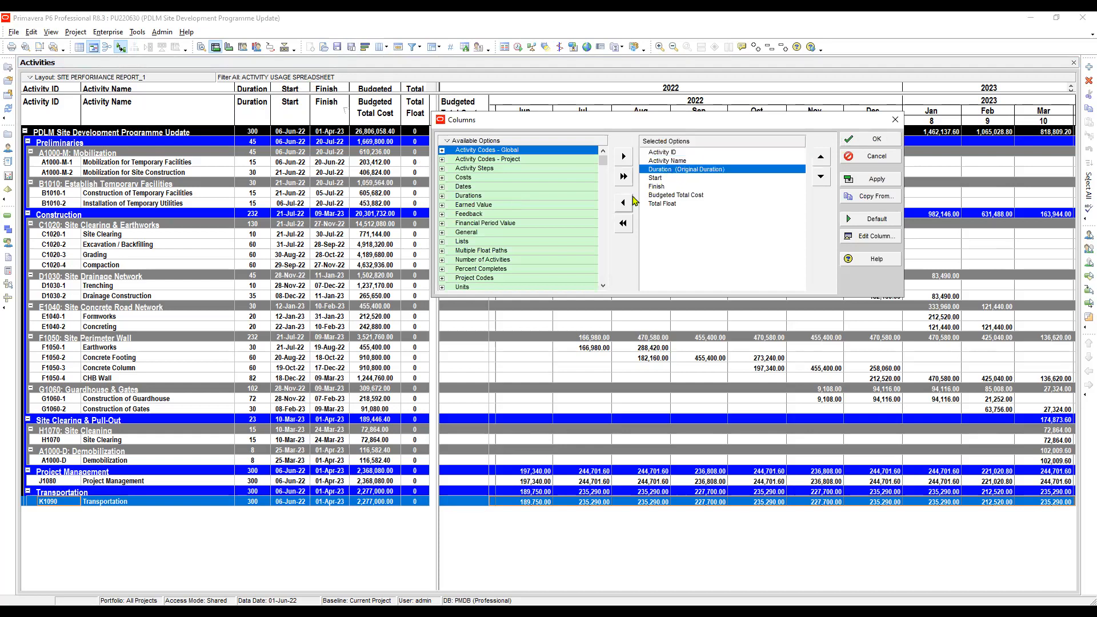
left_click(629, 201)
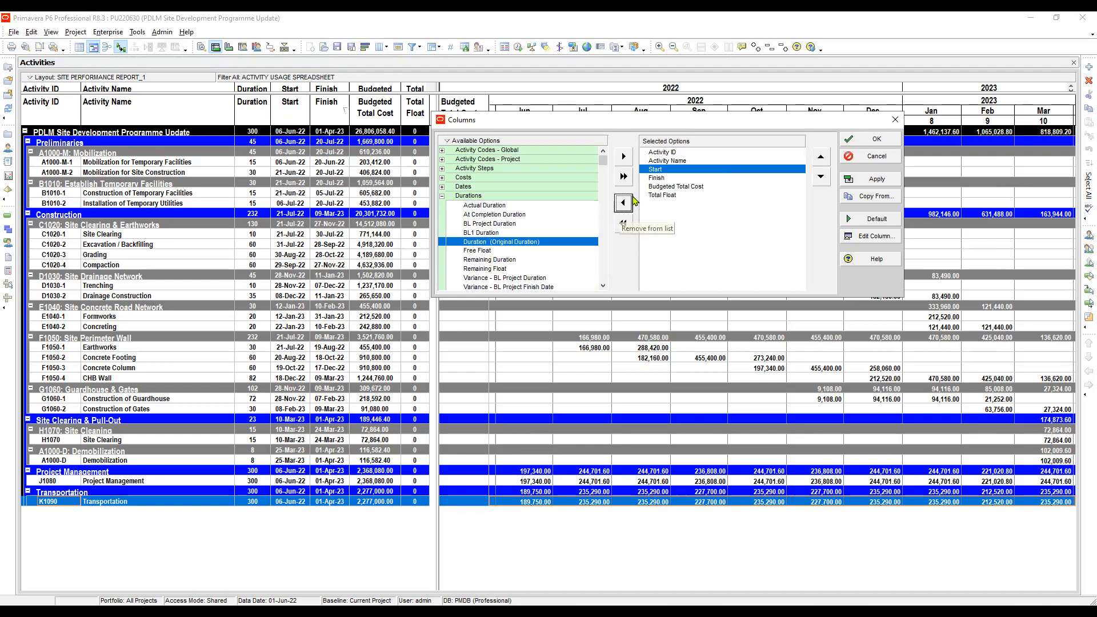
left_click(633, 198)
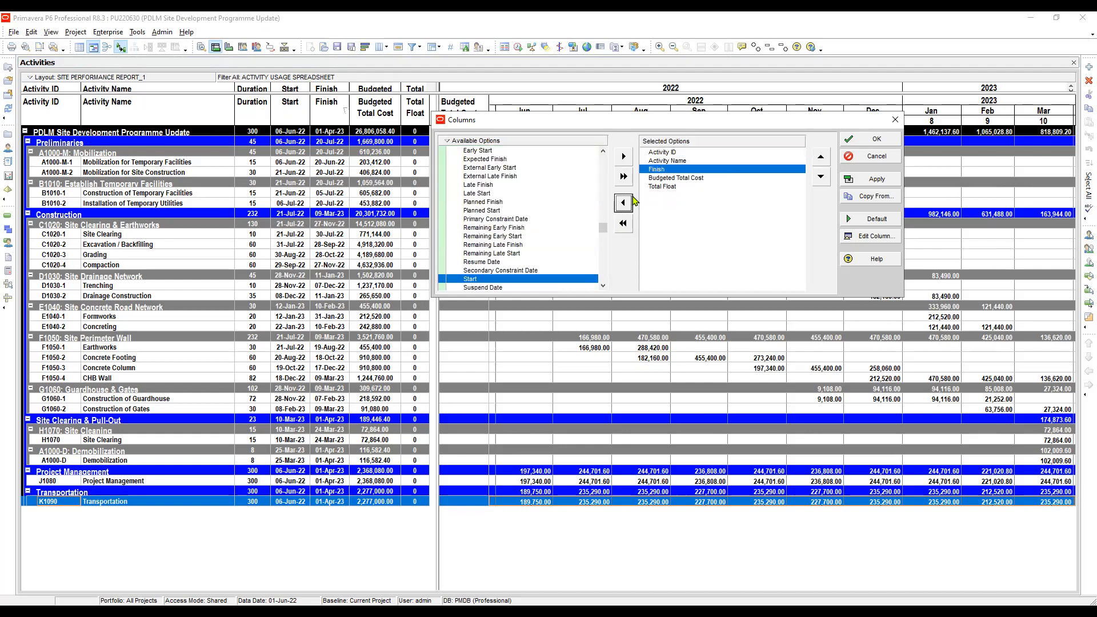
left_click(623, 202)
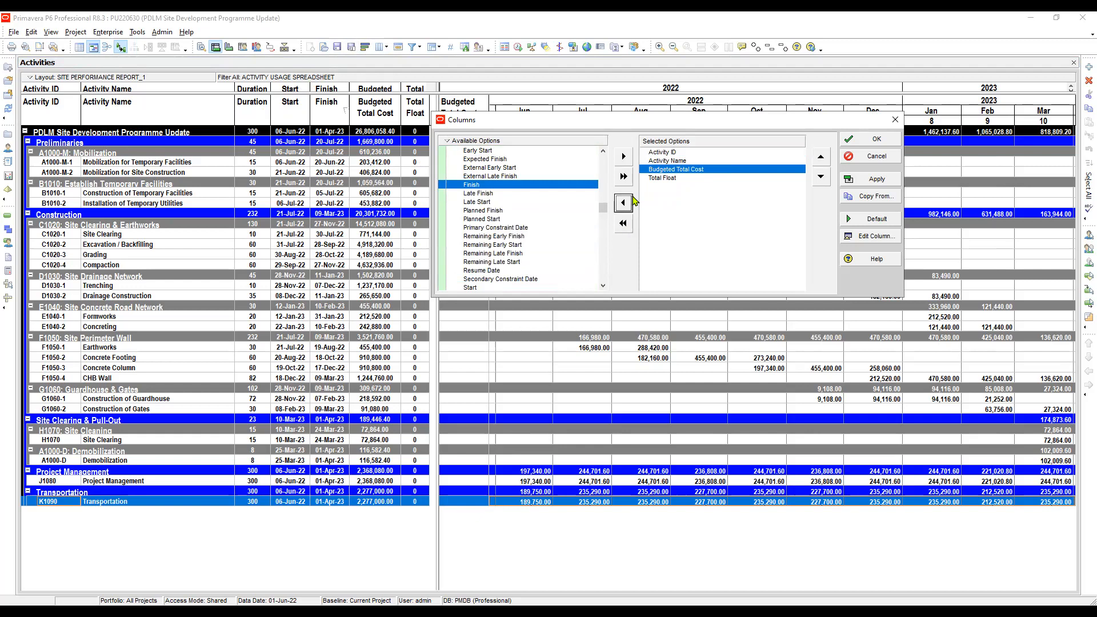
left_click(623, 203)
left_click(623, 202)
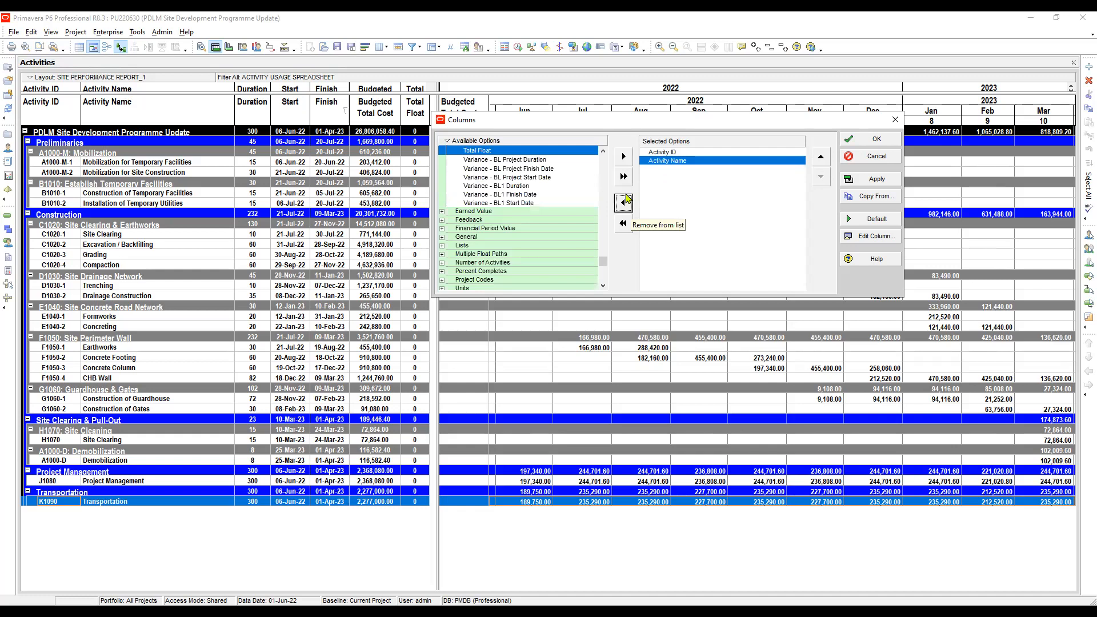
Add the Actual Start and Actual Finish date columns after Activity Name in the selected columns.
scroll(457, 194, "up", 5)
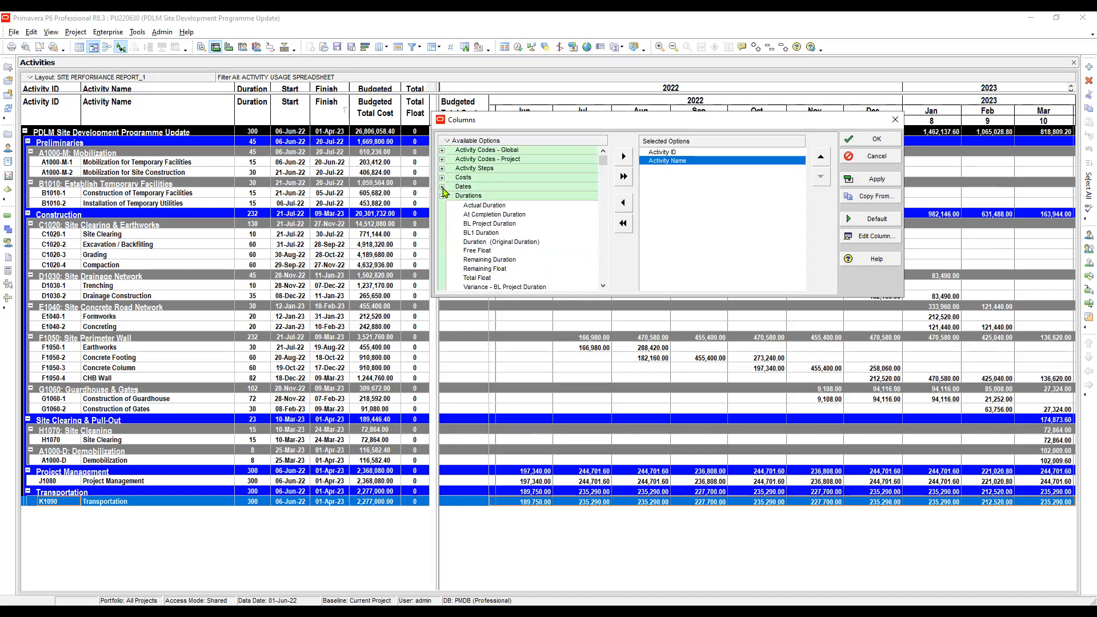
left_click(442, 187)
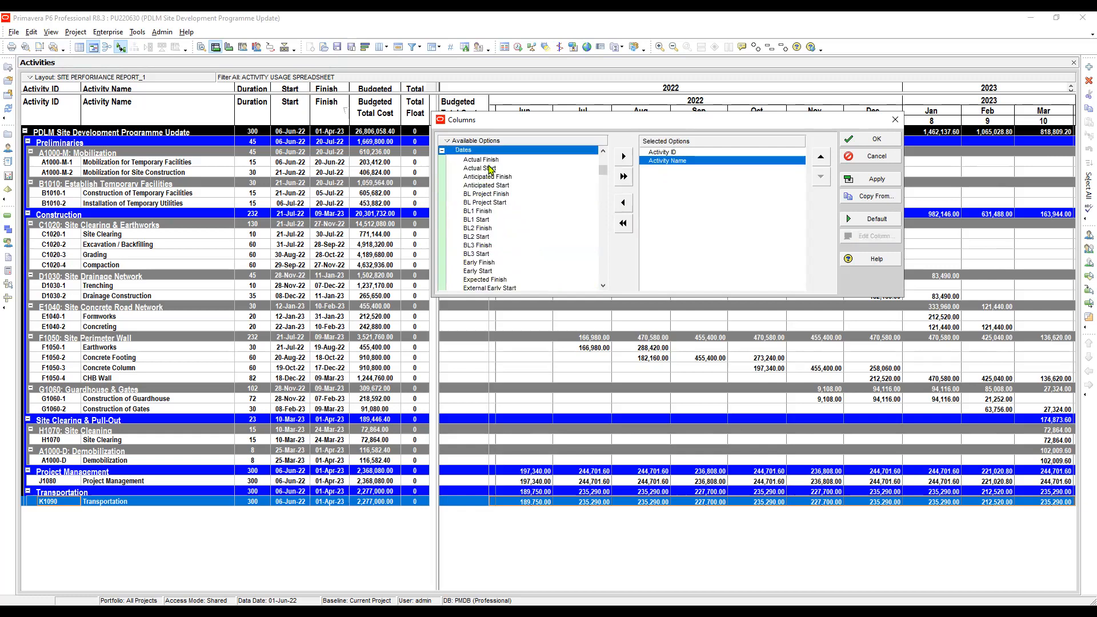
left_click(490, 168)
left_click(624, 158)
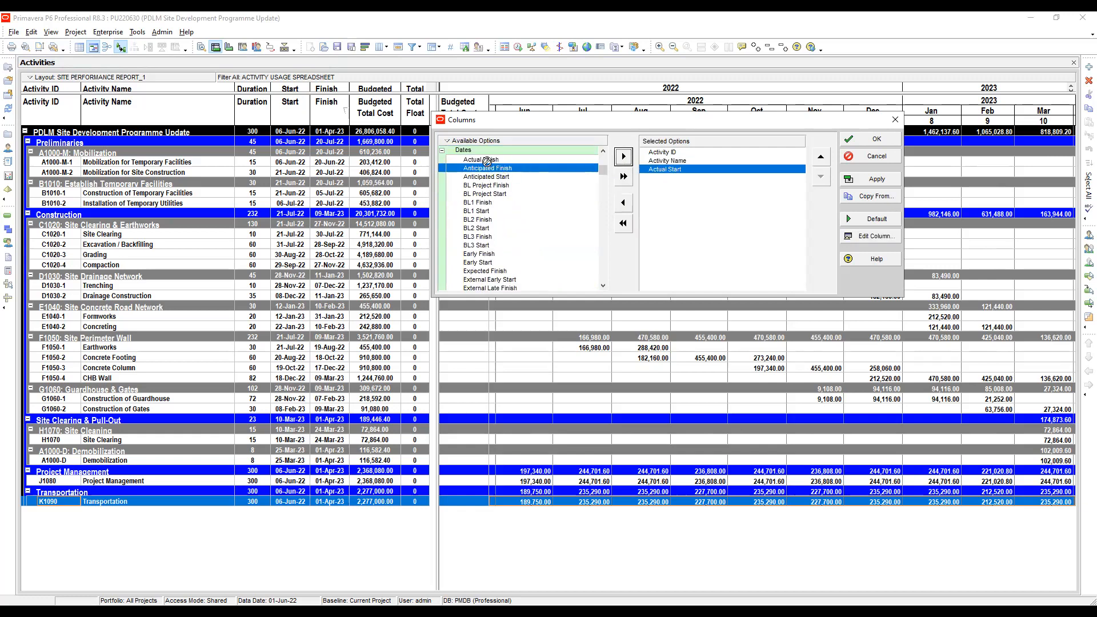
left_click(624, 158)
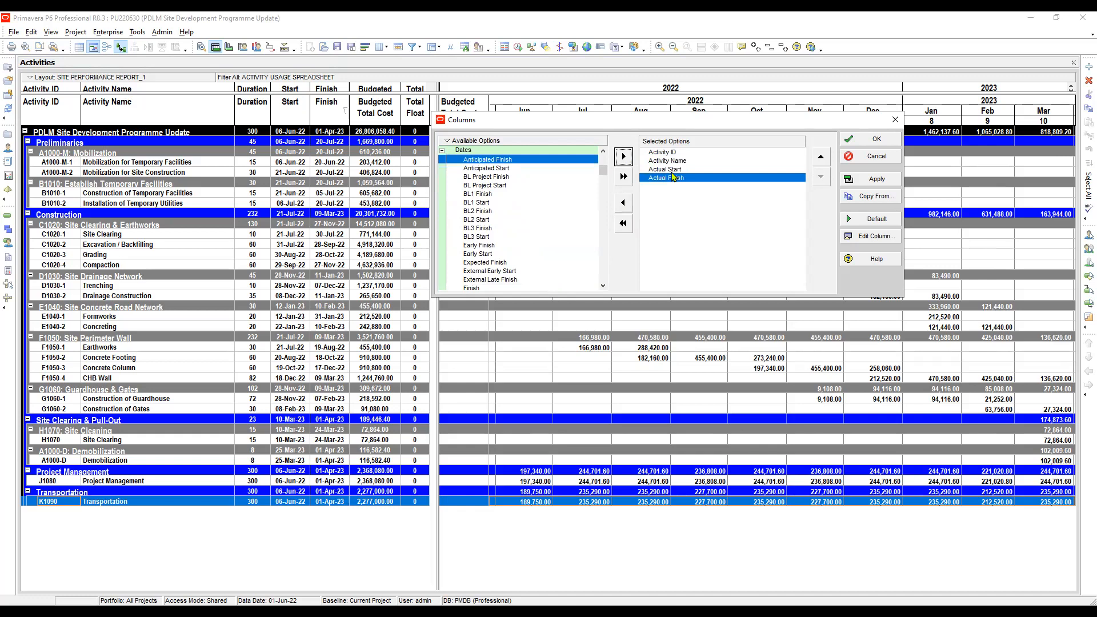
Review the Actual Start column's title, width and alignment settings.
left_click(681, 178)
left_click(680, 169)
left_click(682, 178)
left_click(675, 170)
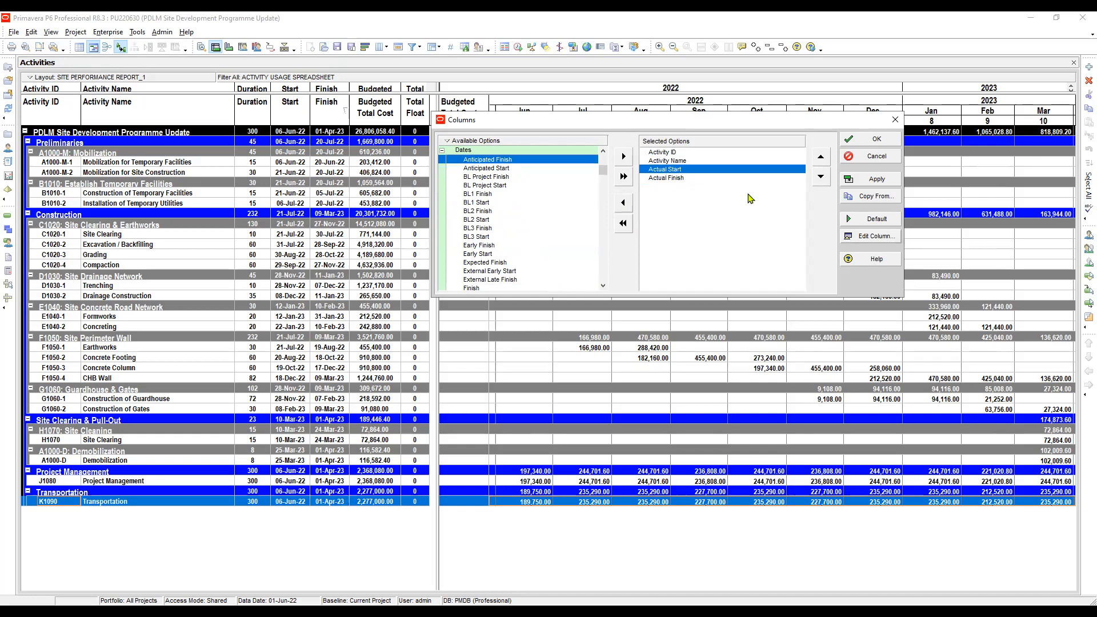
left_click(870, 236)
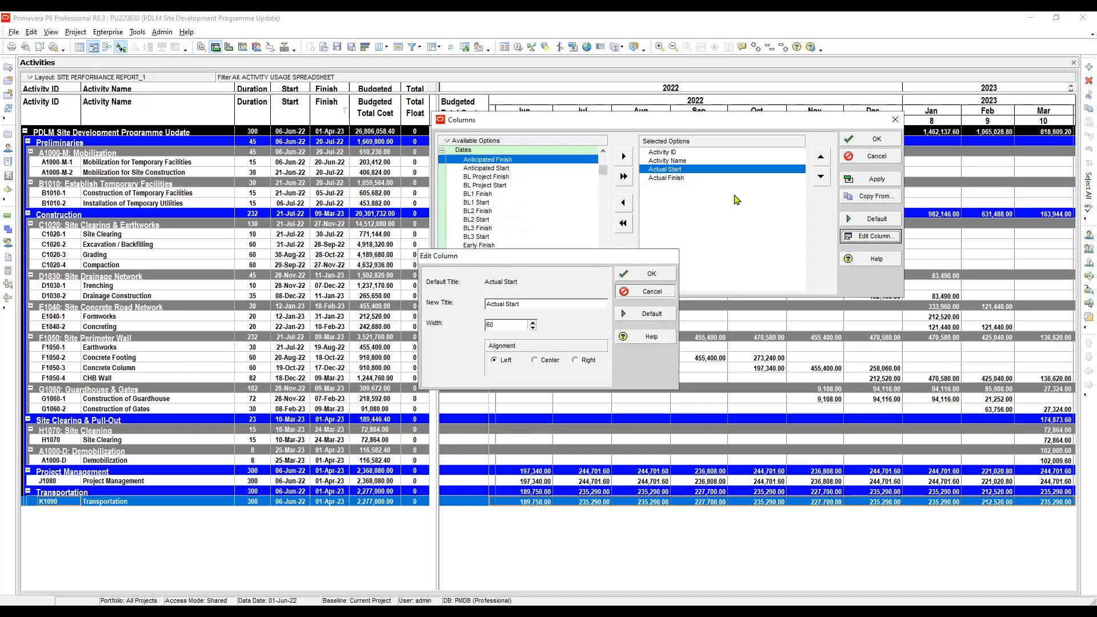
key("Return")
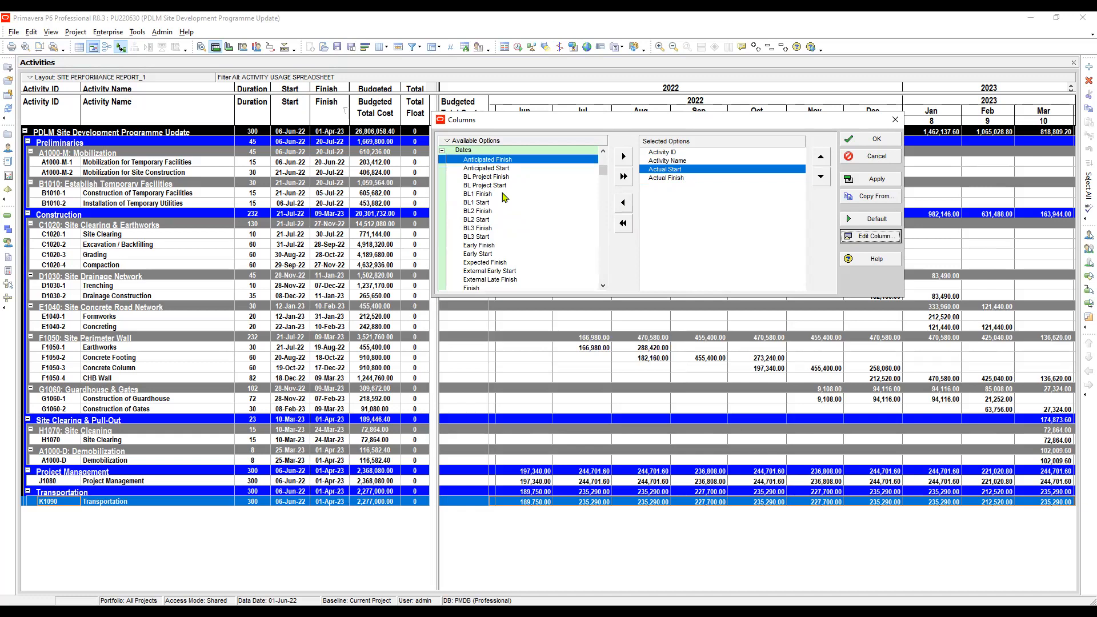
Add the user-defined Remarks field after Actual Finish in the activity table's selected columns.
left_click(491, 178)
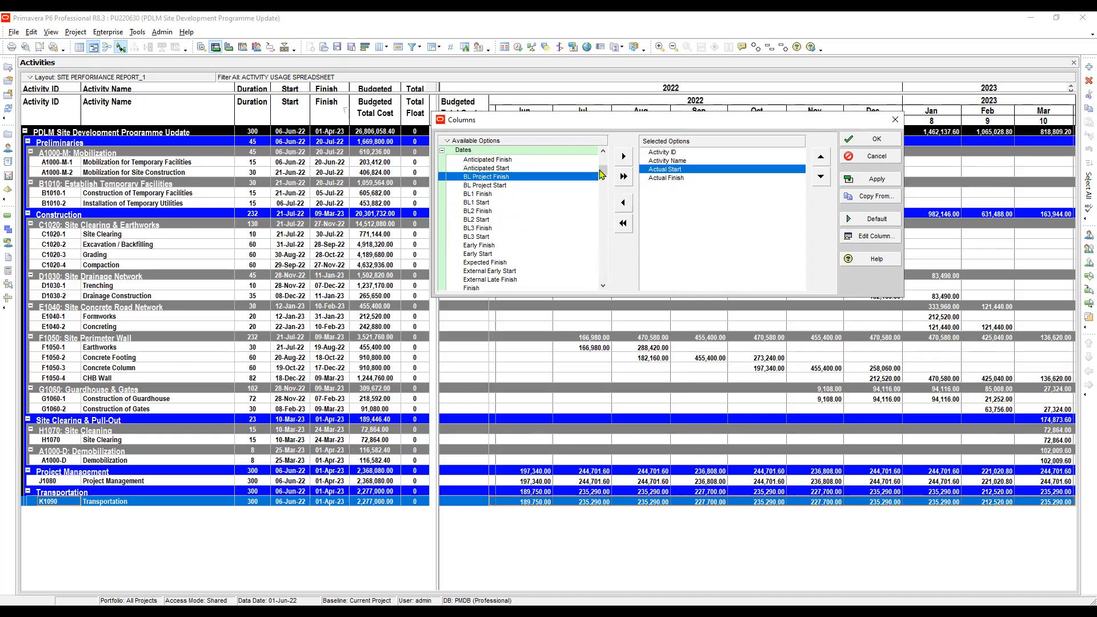
scroll(603, 183, "down", 10)
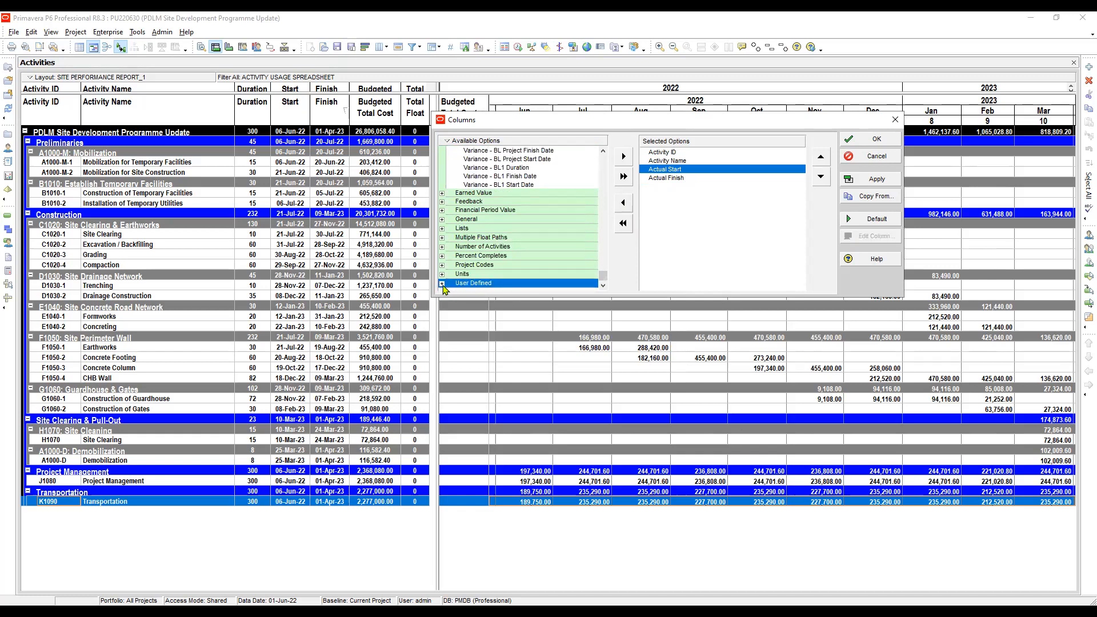
left_click(442, 284)
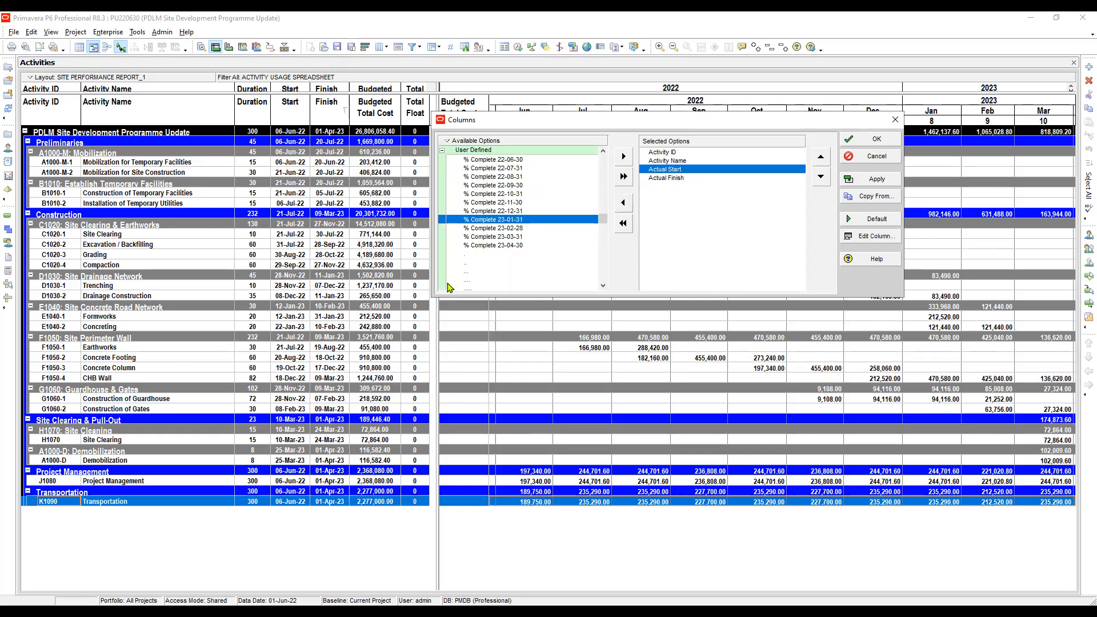
scroll(448, 287, "down", 6)
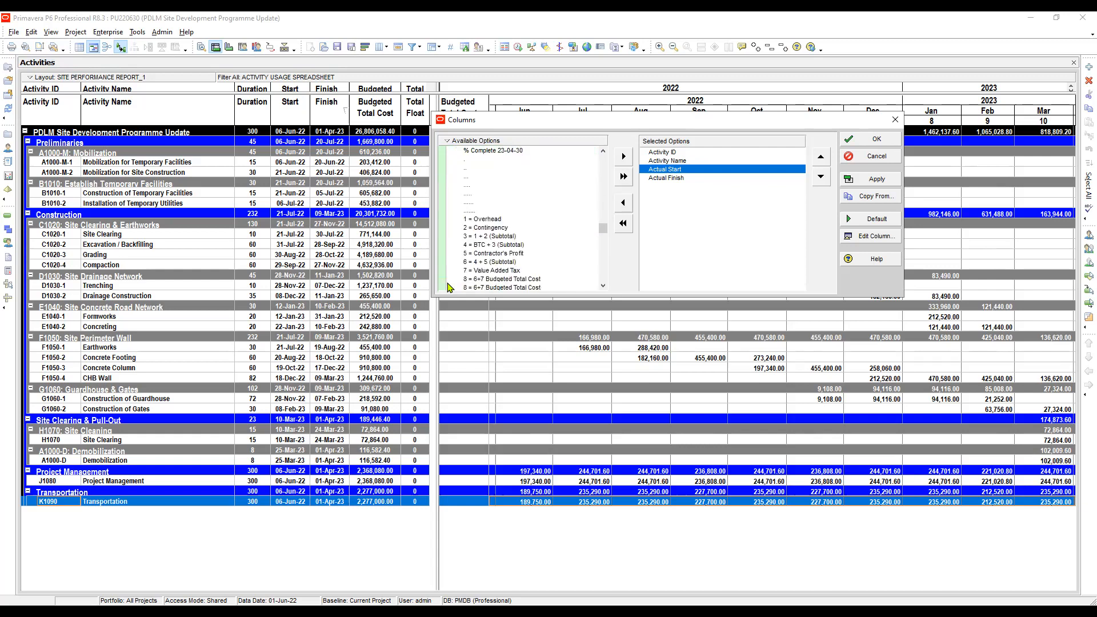
scroll(448, 287, "down", 3)
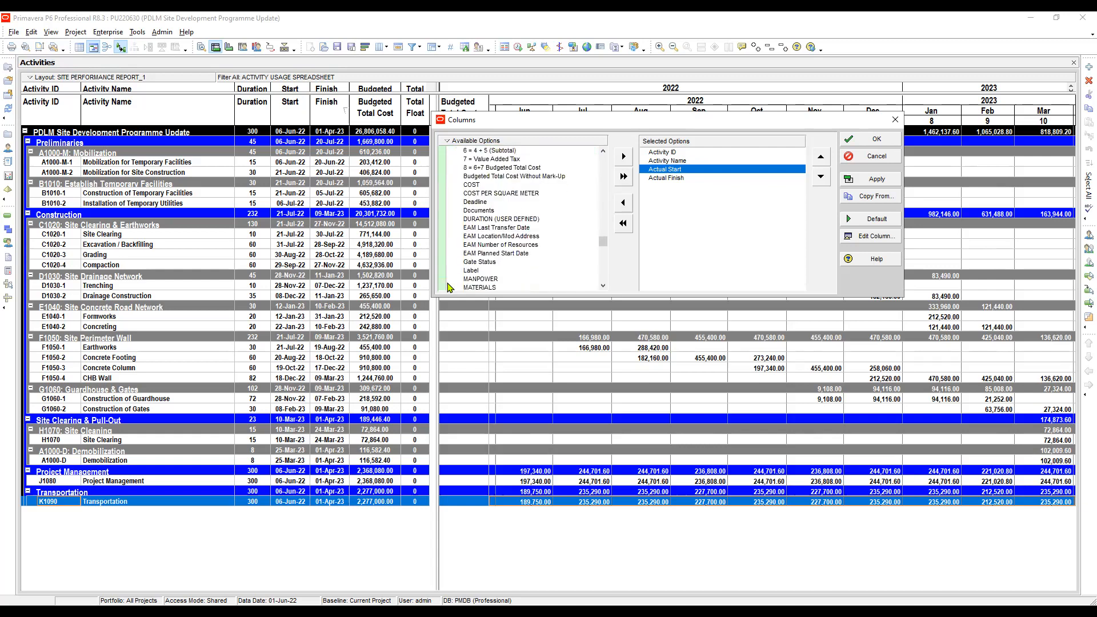
scroll(448, 287, "down", 1)
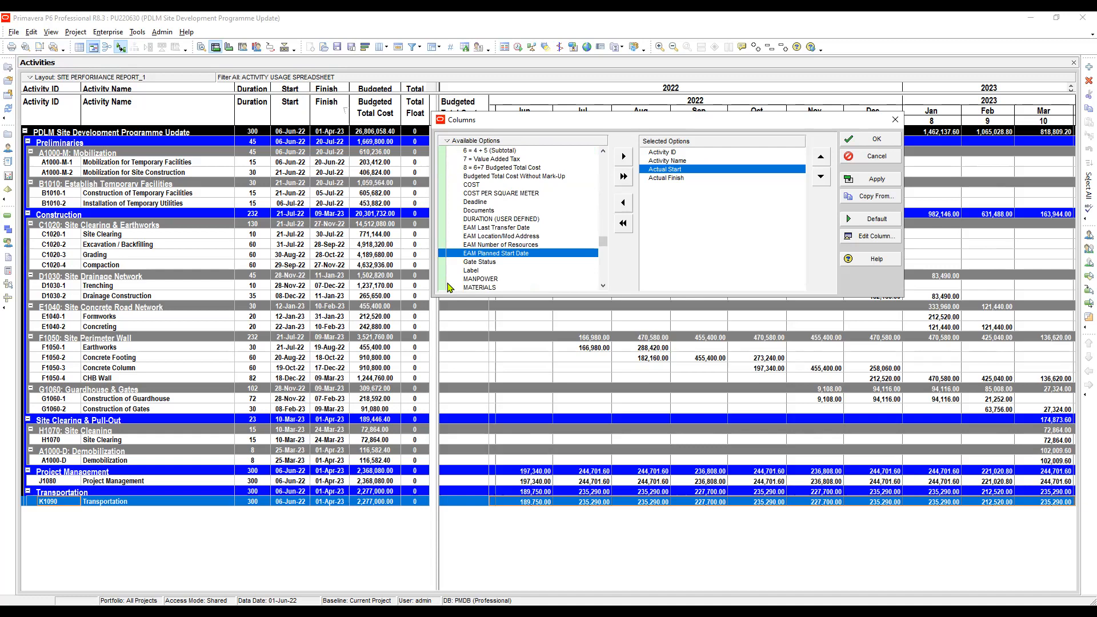
key("Up")
key("Down")
scroll(449, 287, "down", 2)
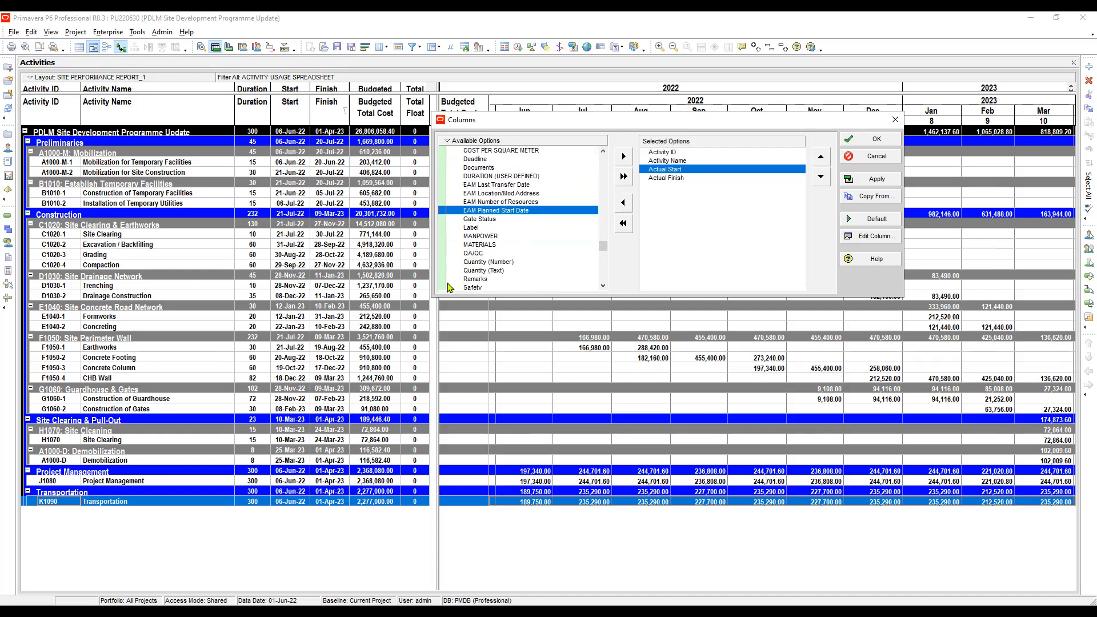
scroll(449, 287, "down", 1)
key("r")
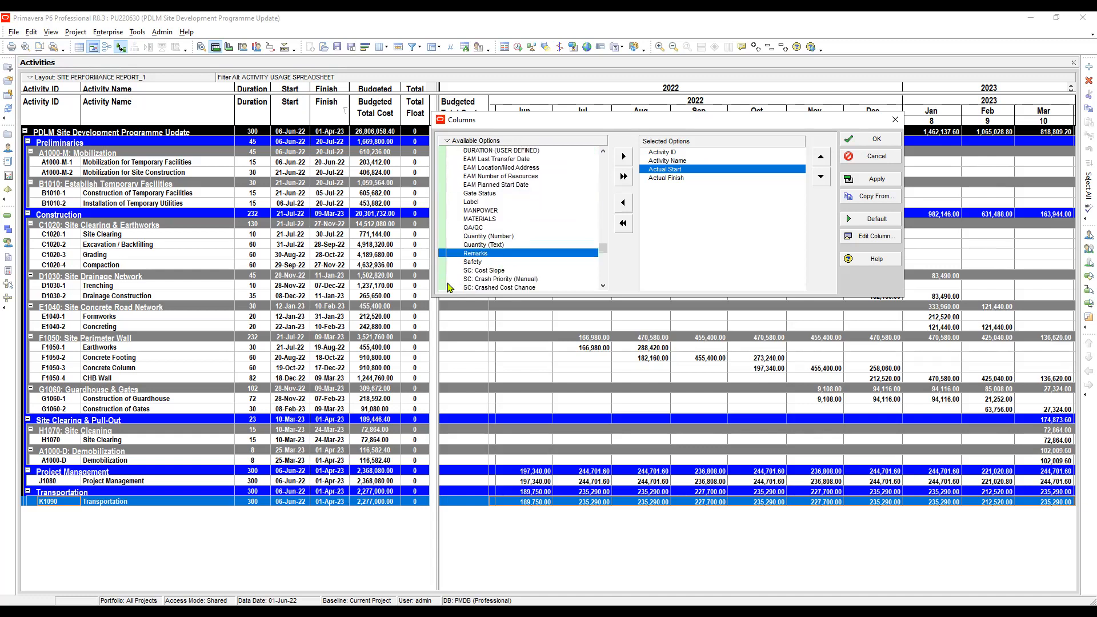
key("Up")
key("Up")
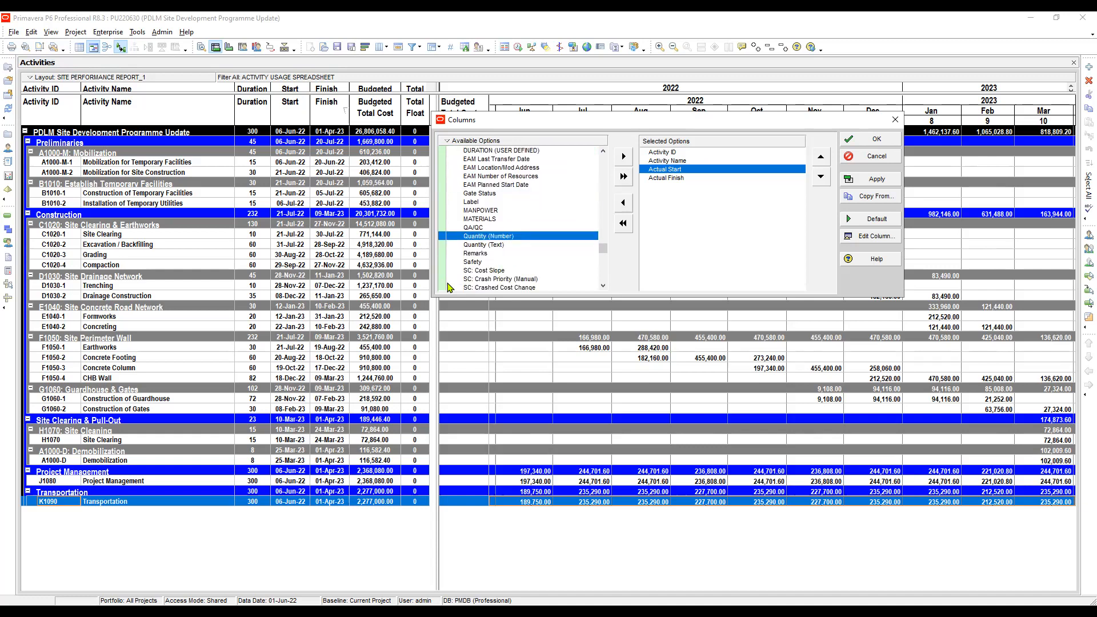
key("Down")
key("Down")
key("Up")
key("Down")
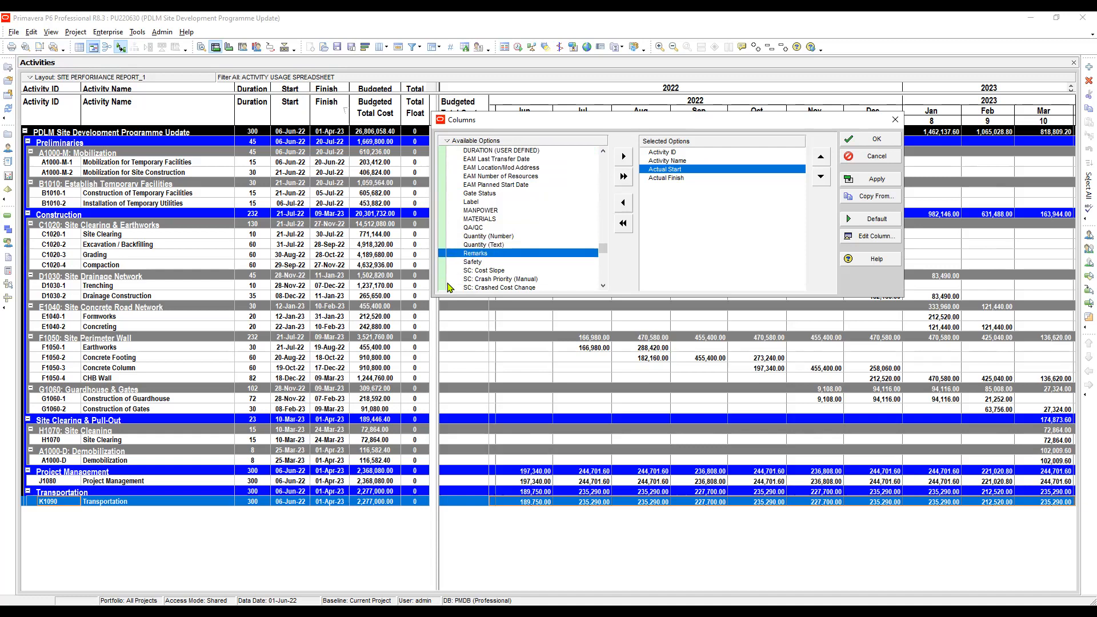
key("Up")
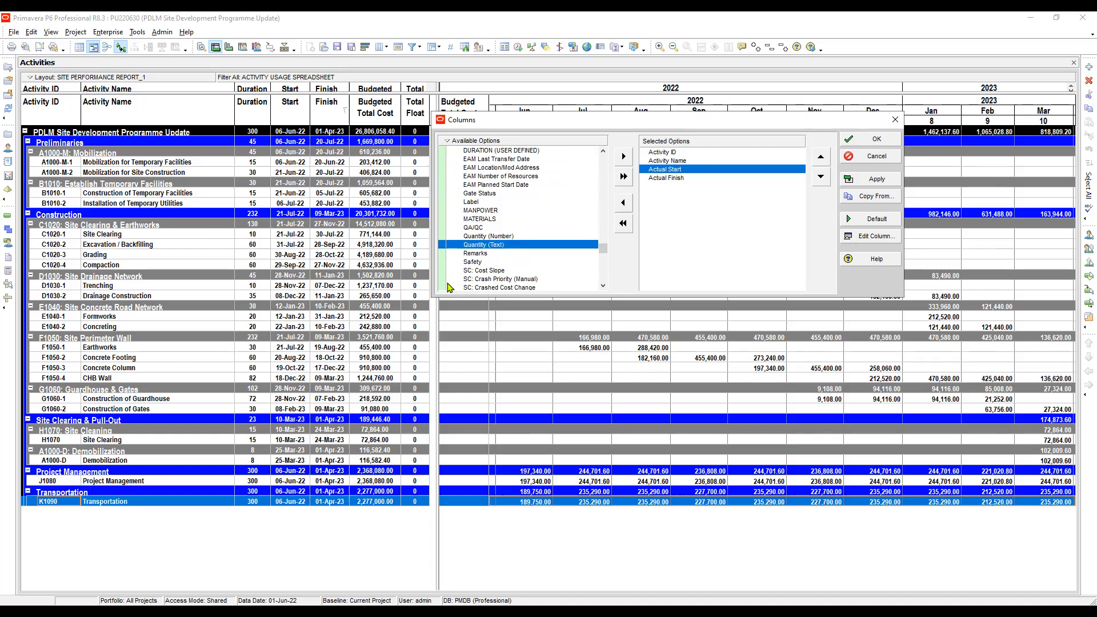
key("Down")
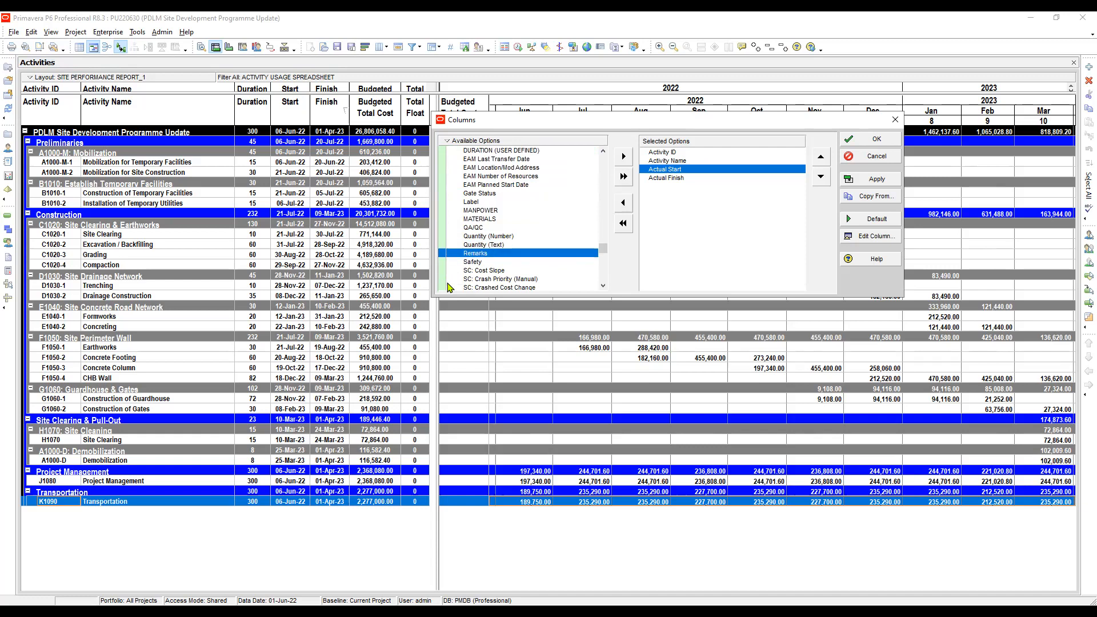
left_click(664, 178)
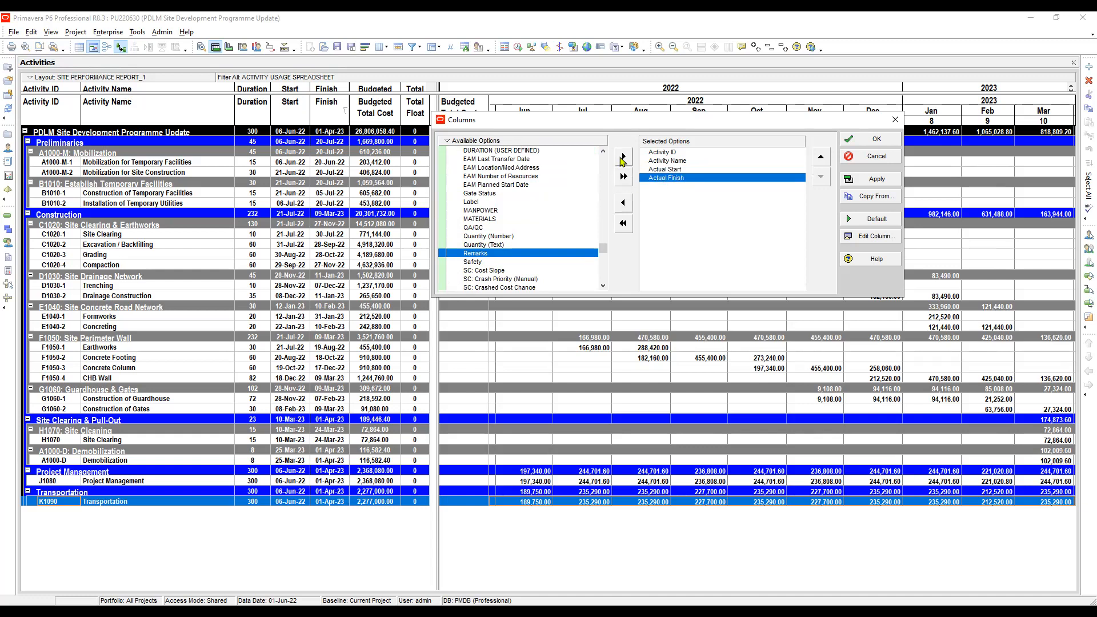
left_click(624, 156)
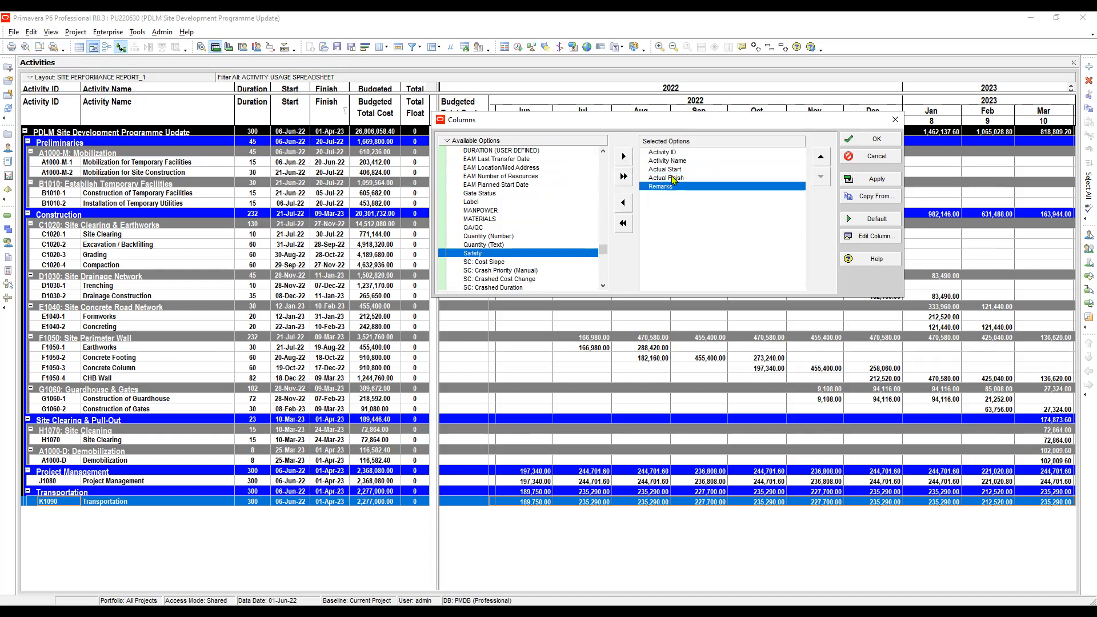
Check the Actual Start column's settings and set the Actual Finish column's alignment to Center.
left_click(672, 170)
left_click(871, 236)
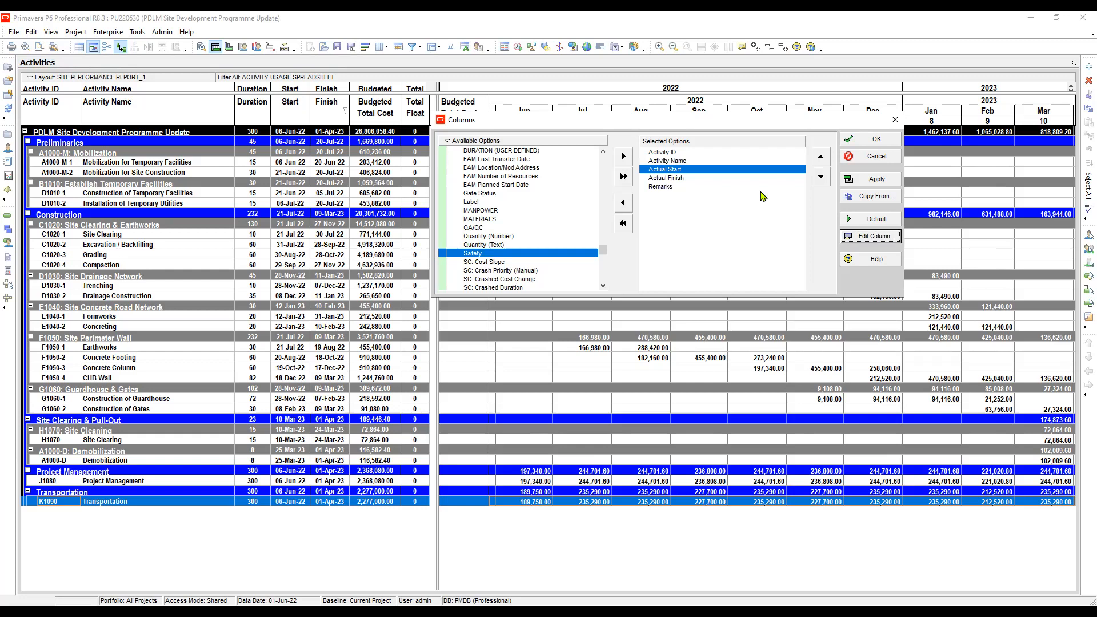
left_click(670, 179)
left_click(871, 236)
left_click(536, 360)
left_click(645, 275)
Retitle the Remarks column as "Remarks | Issues | Comments" and apply the column selection to the activity table.
left_click(664, 187)
left_click(871, 236)
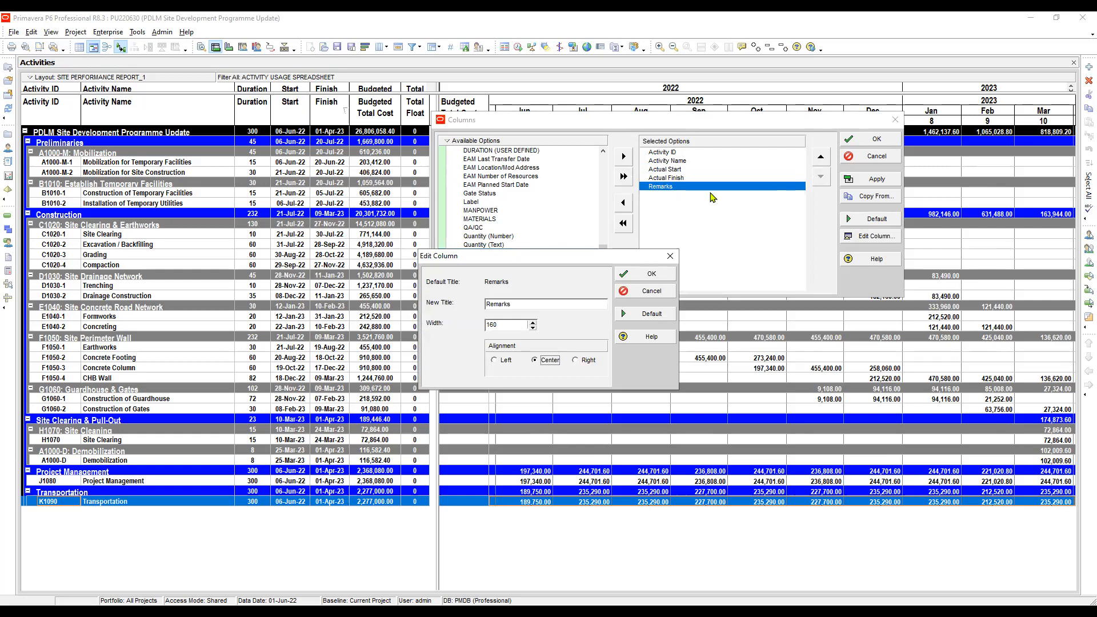
left_click(506, 325)
type("| iSSUES")
key("BackSpace")
key("BackSpace")
key("BackSpace")
key("BackSpace")
key("BackSpace")
key("BackSpace")
type("Issues | Comments")
key("Return")
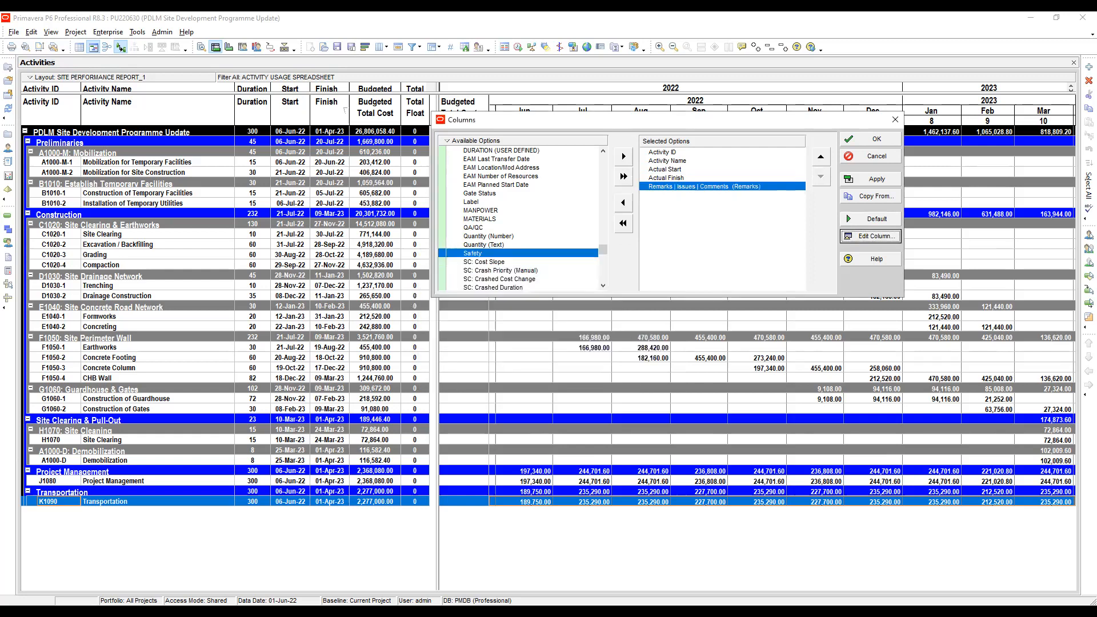
left_click(882, 182)
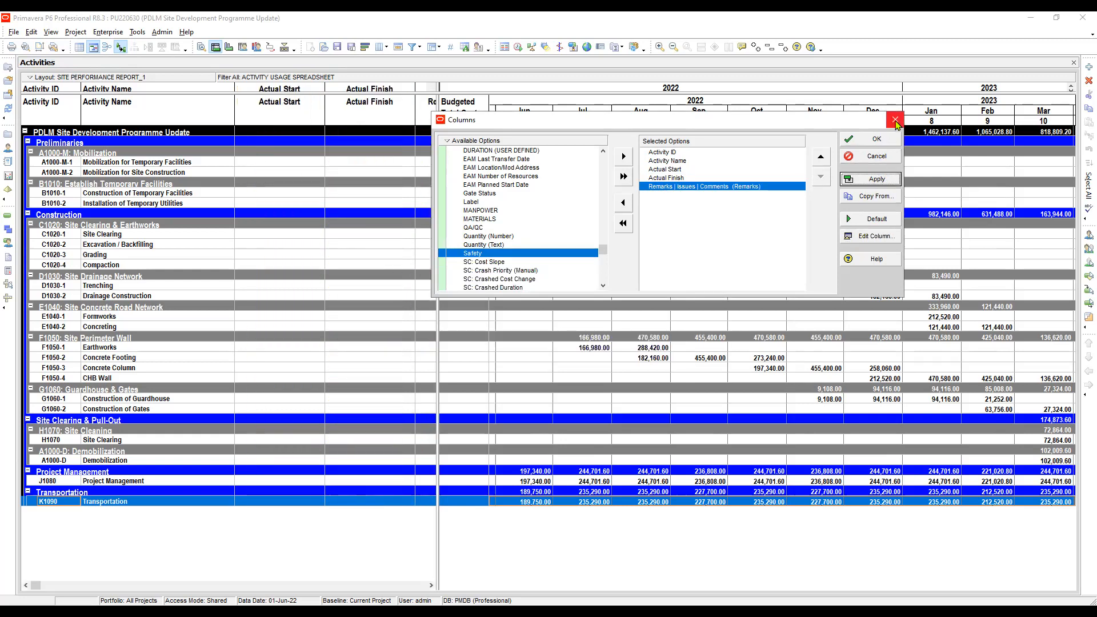
left_click(895, 121)
Narrow the Actual Start and Actual Finish columns, widen the Remarks | Issues | Comments column, and fit the activity table pane to its columns.
left_click_drag(324, 102, 286, 104)
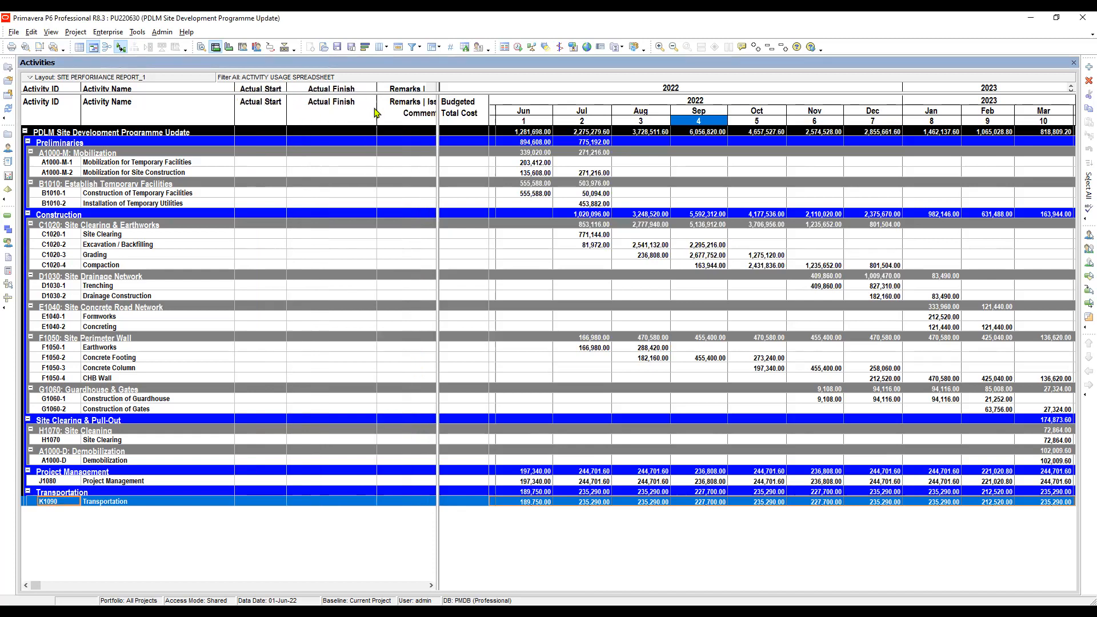
left_click_drag(378, 100, 344, 101)
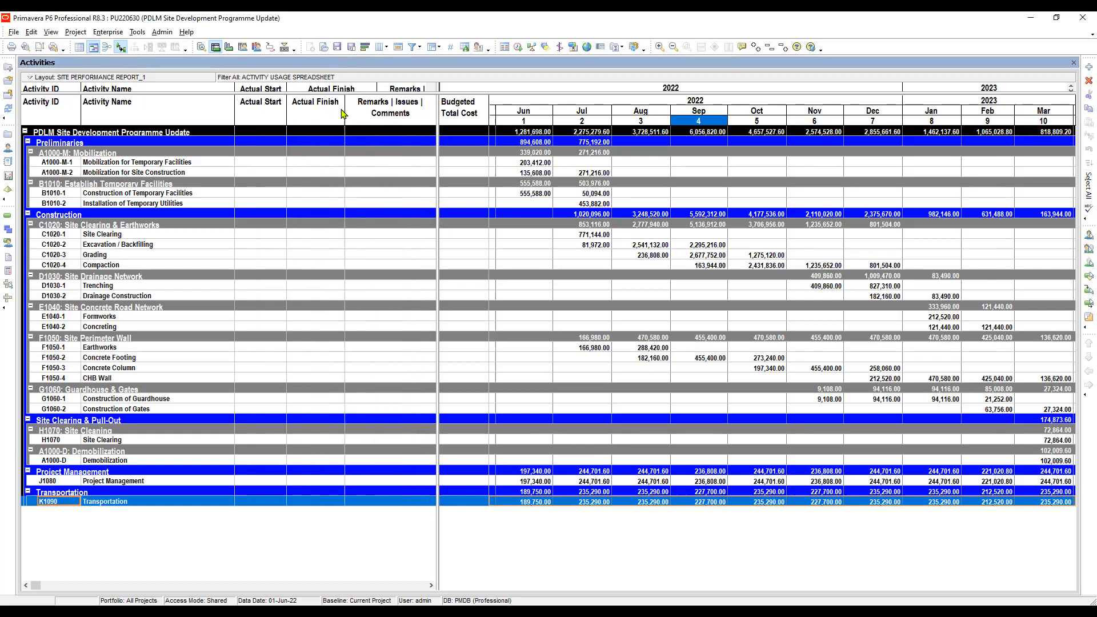
left_click_drag(437, 108, 564, 135)
left_click_drag(436, 103, 466, 108)
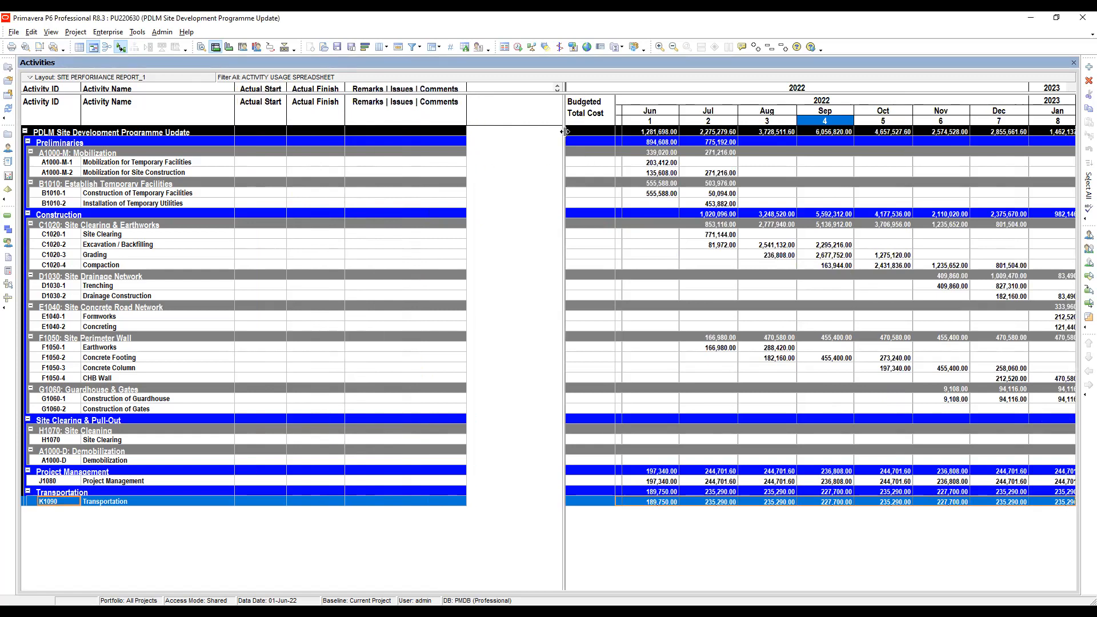
left_click_drag(510, 136, 475, 131)
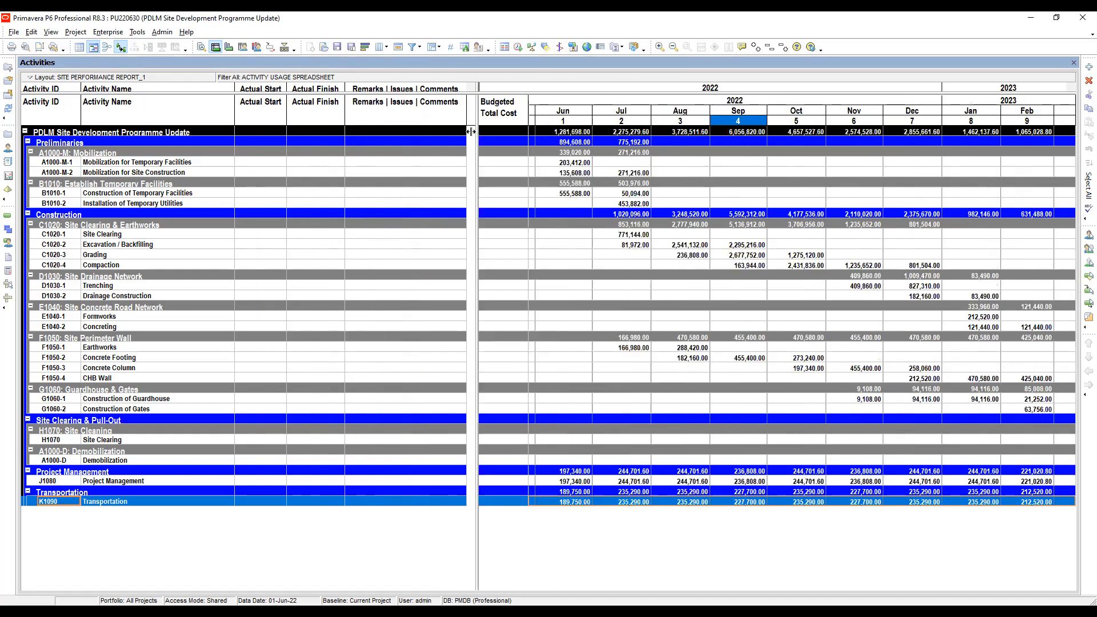
left_click_drag(471, 131, 467, 132)
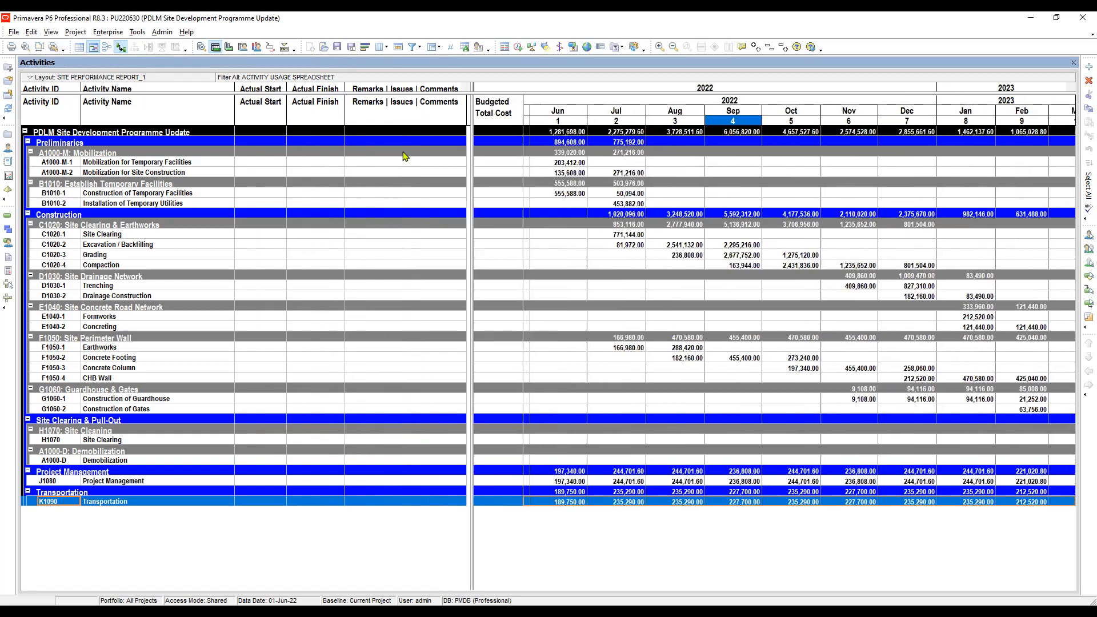
Examine the actual date, remarks and June cost cells of the two Mobilization activities.
left_click(275, 165)
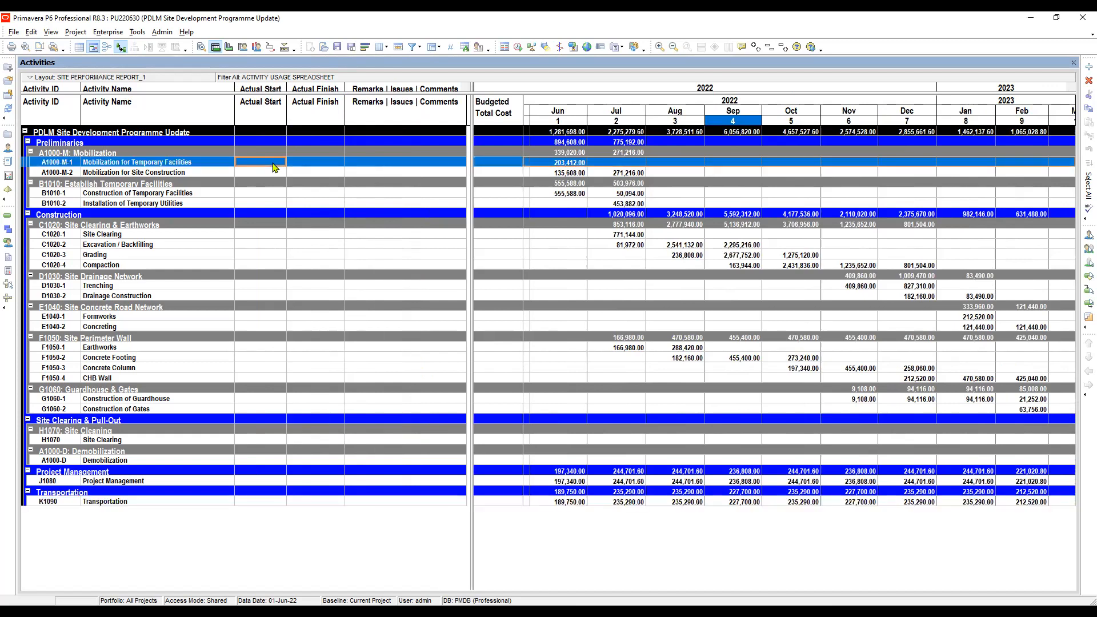
left_click(311, 165)
left_click(381, 165)
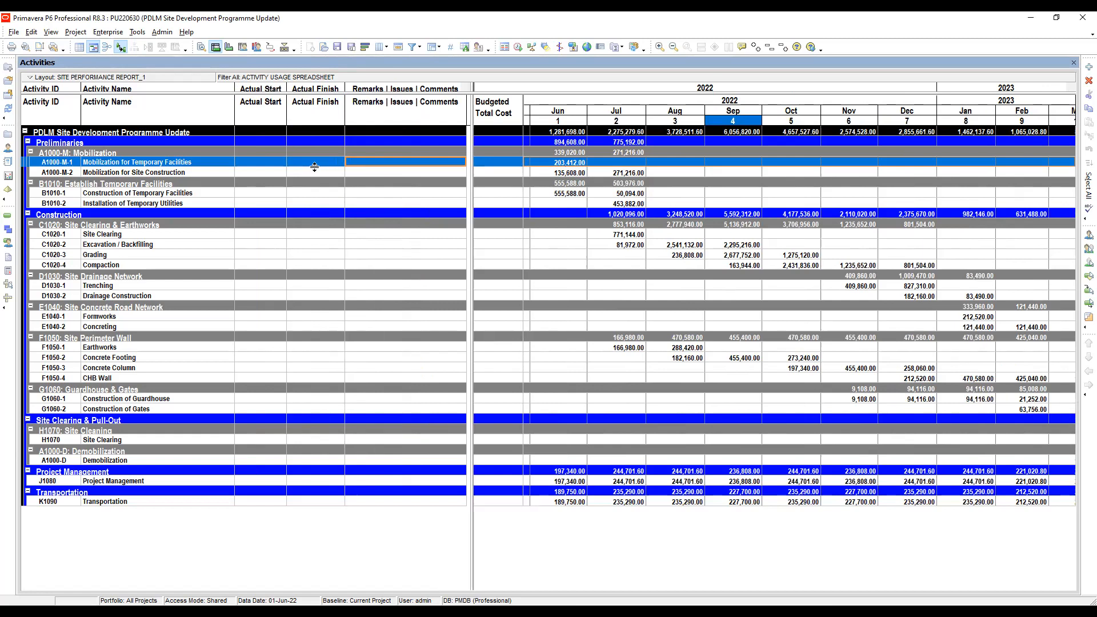
left_click(296, 166)
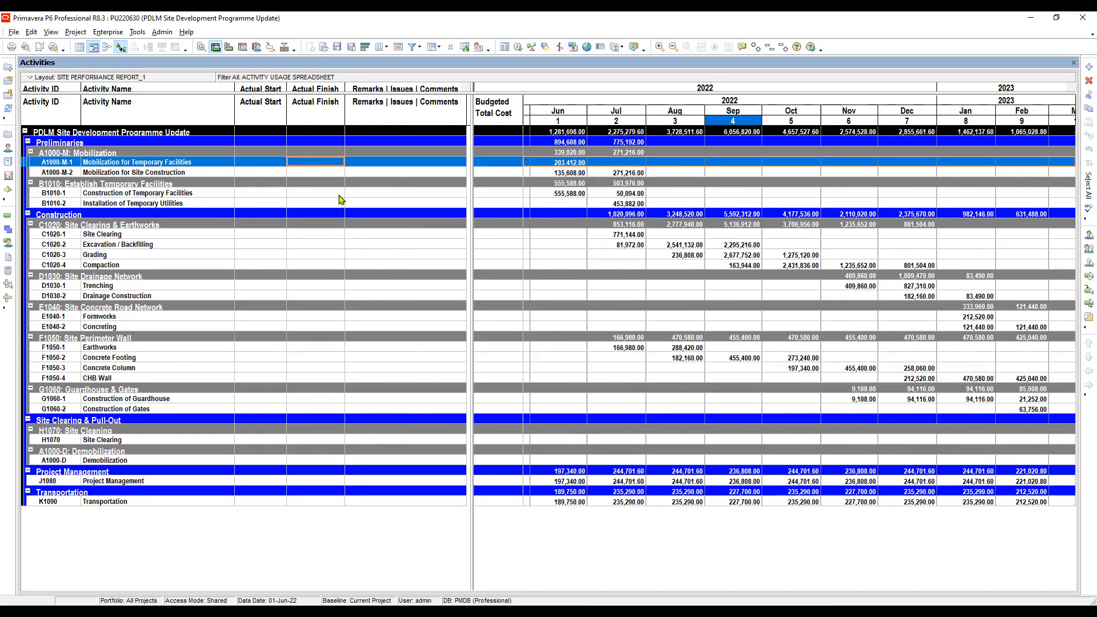
left_click(255, 165)
left_click(408, 166)
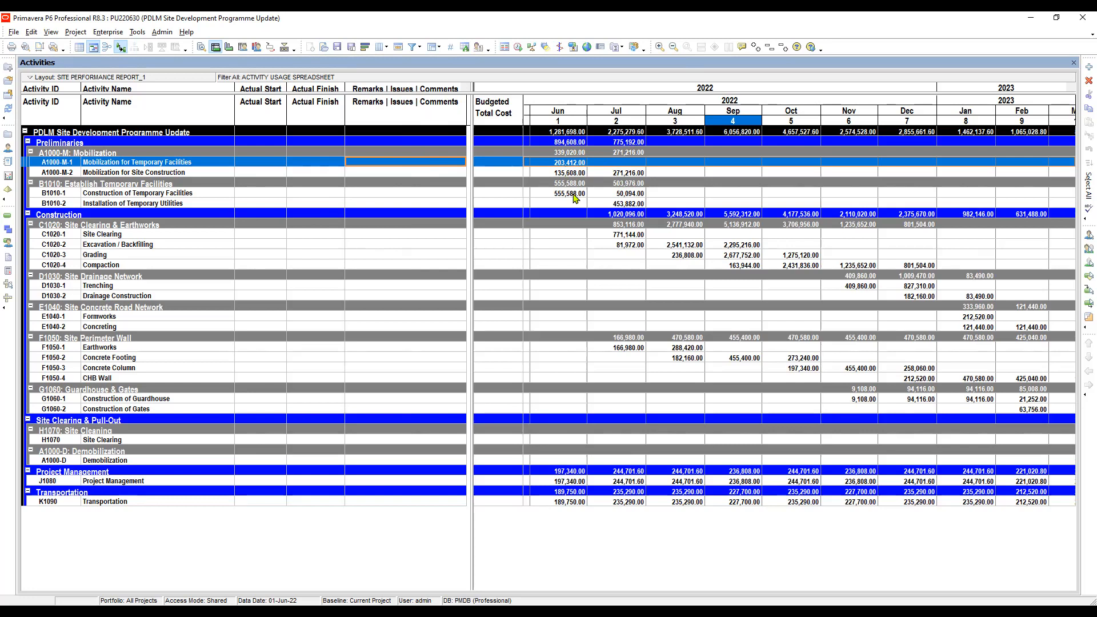
left_click(570, 173)
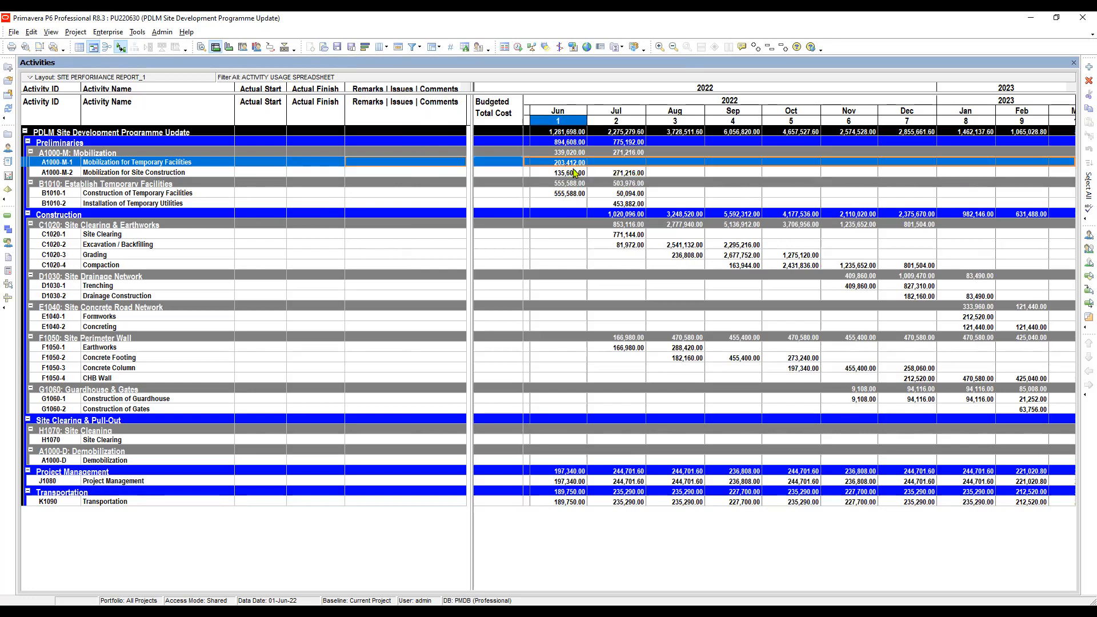
left_click(572, 174)
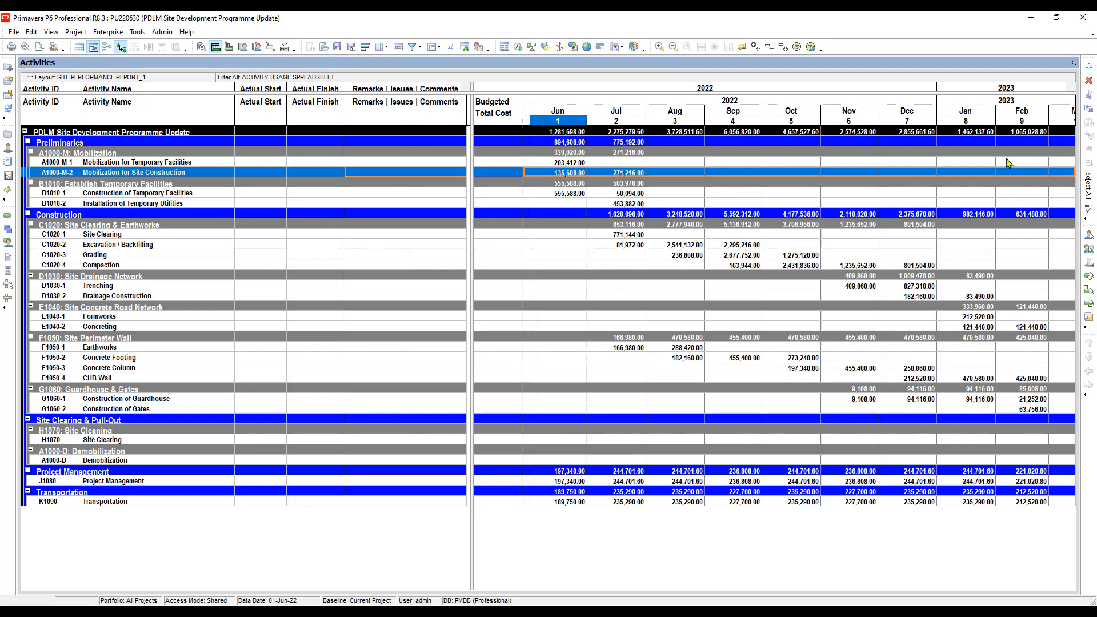
Compress the spreadsheet's timescale so that the months from June 2022 to March 2023 fit in the pane.
left_click_drag(1050, 122, 1018, 138)
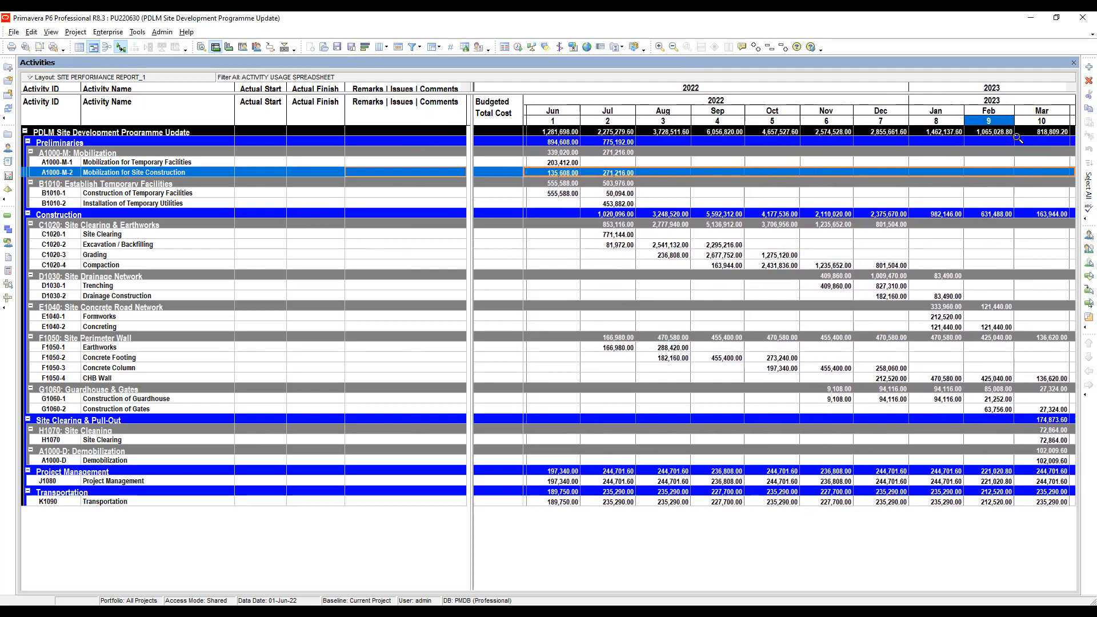
left_click(560, 164)
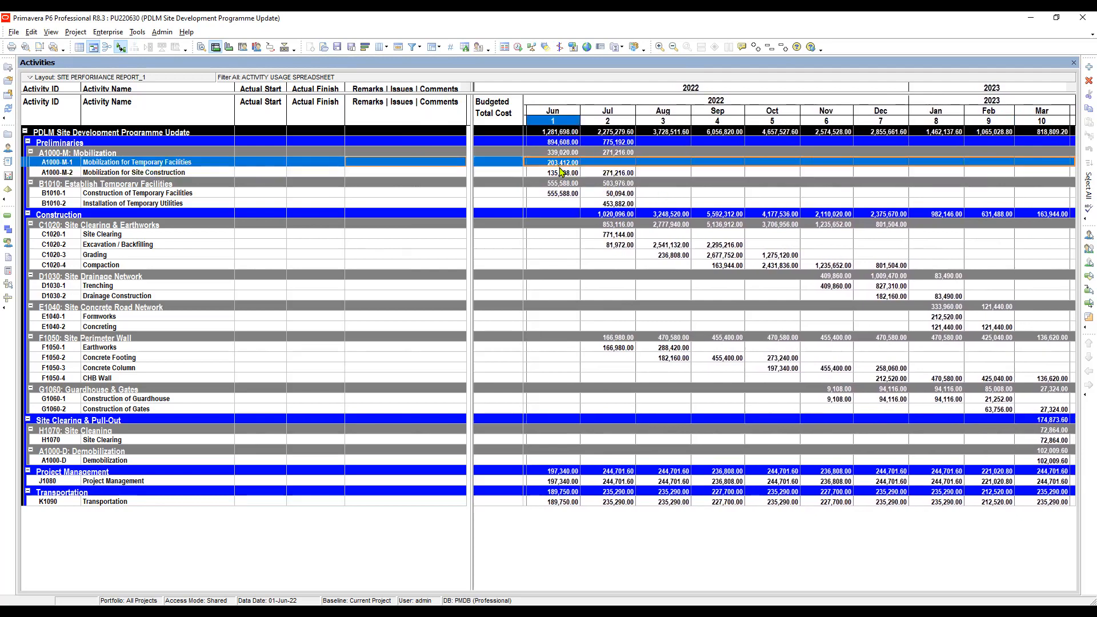
left_click(559, 172)
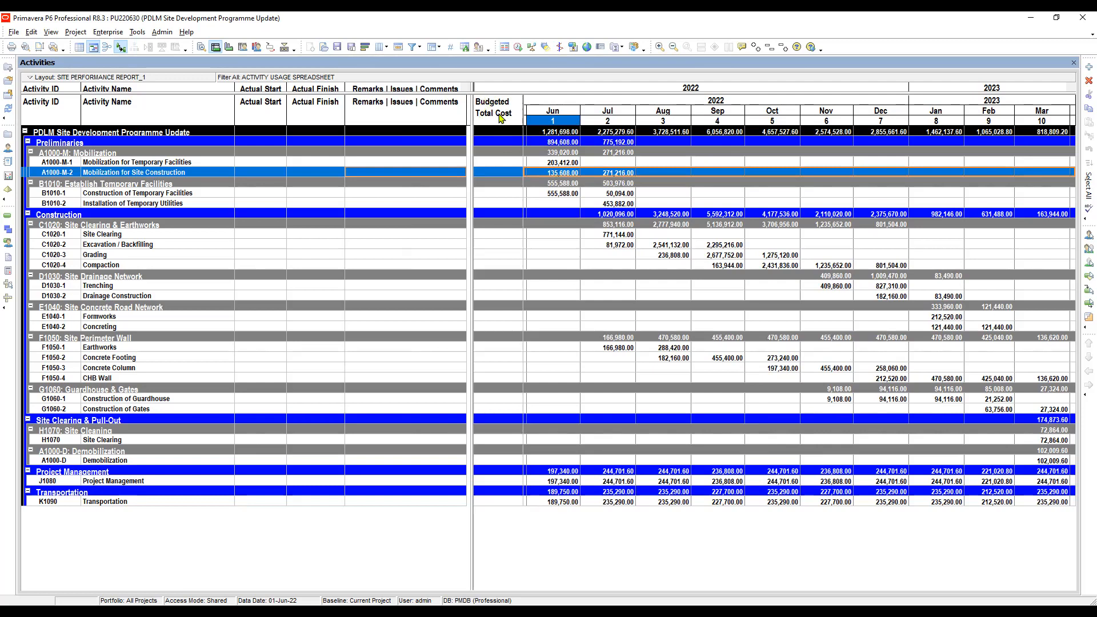
left_click(565, 162)
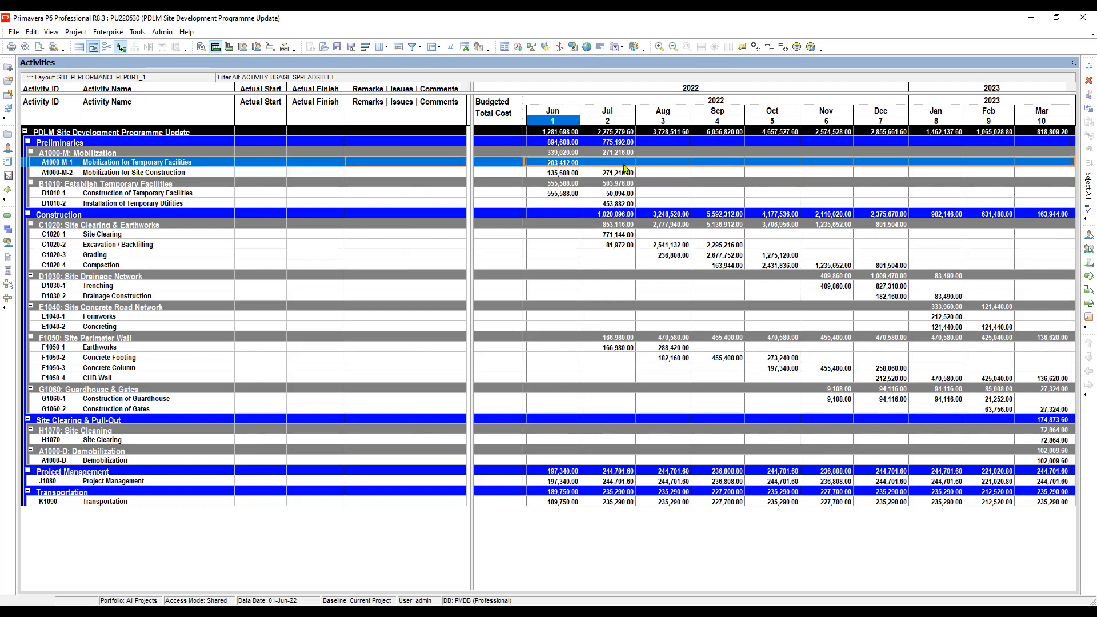
right_click(670, 170)
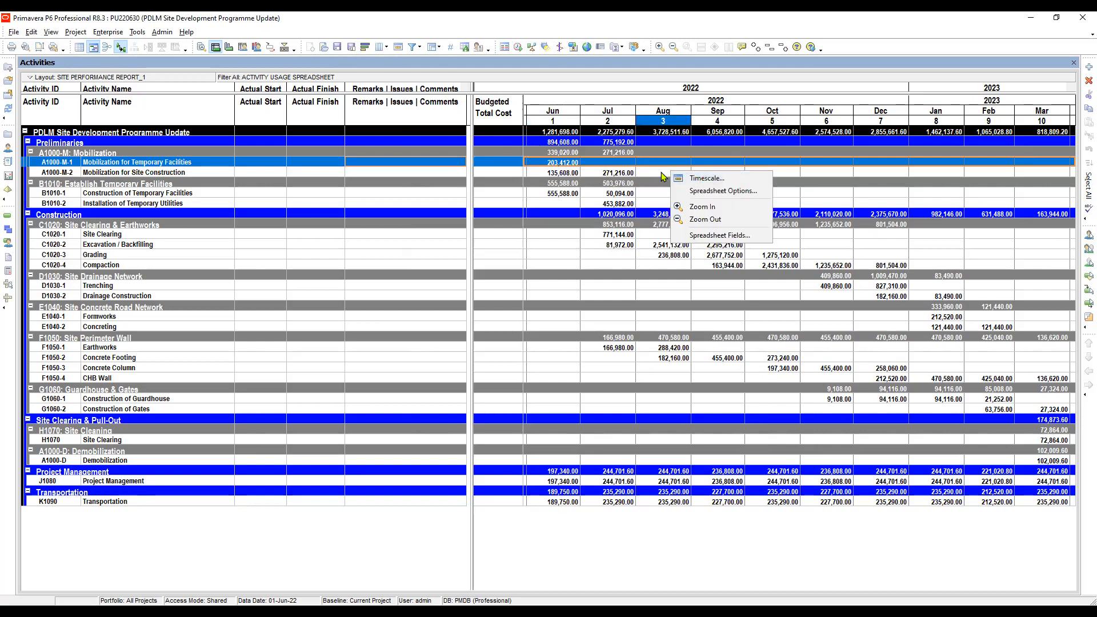
left_click(731, 196)
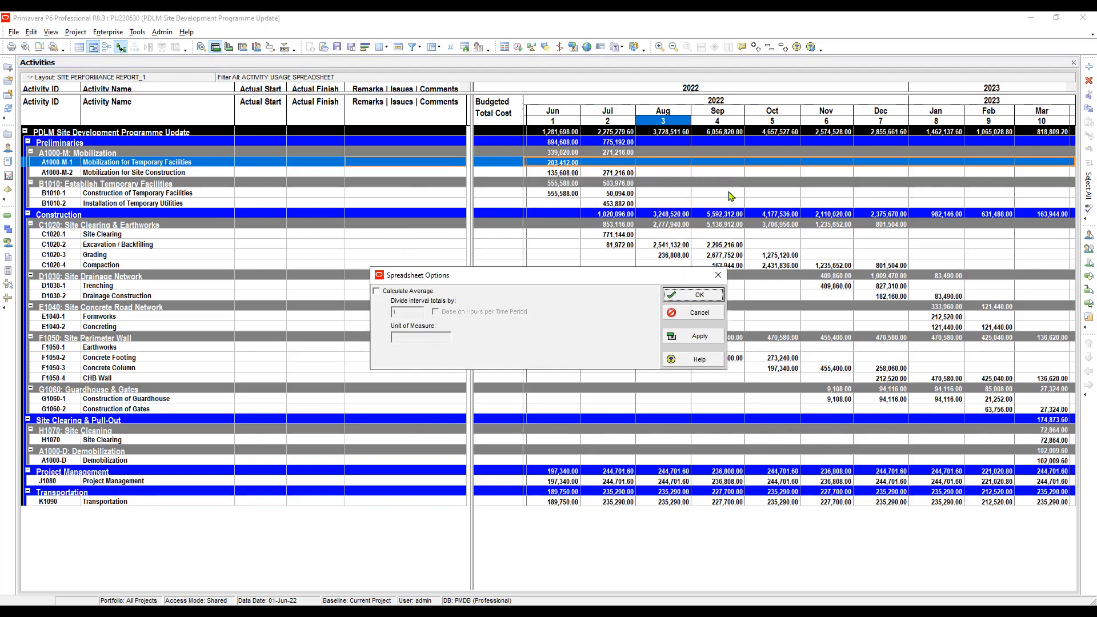
key("Escape")
Open the spreadsheet's field selection and expand the Units group under Time Interval.
right_click(721, 171)
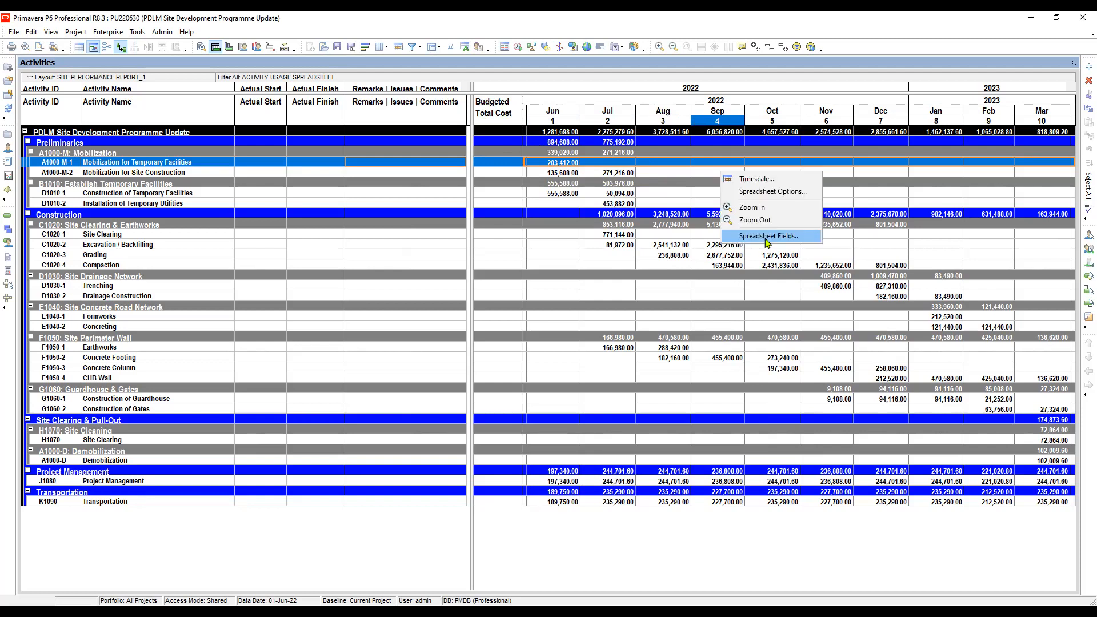
left_click(767, 237)
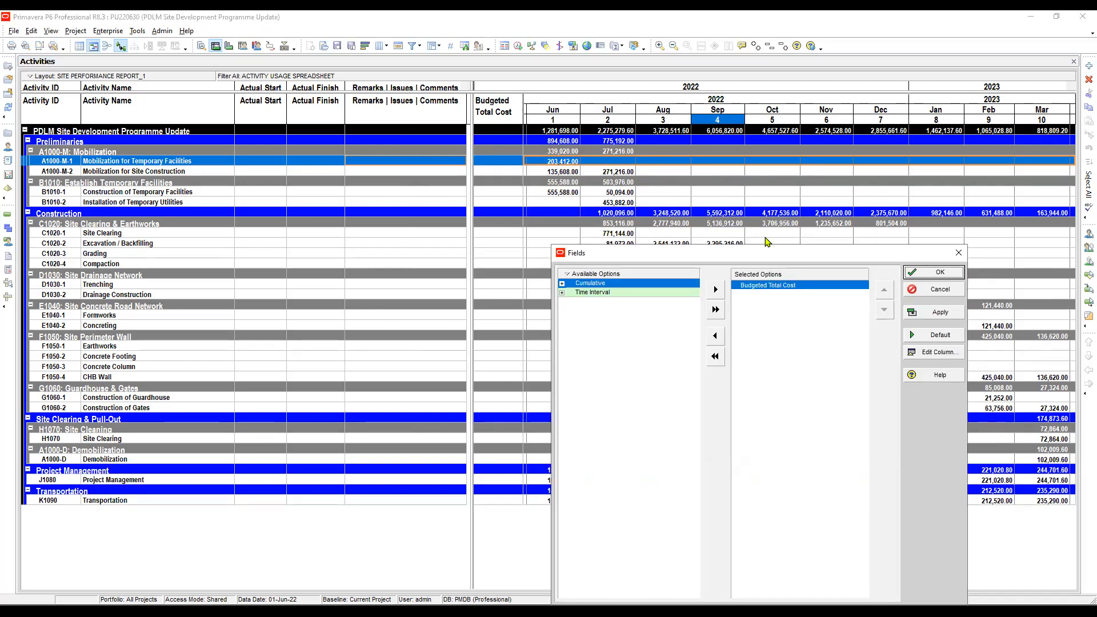
key("Down")
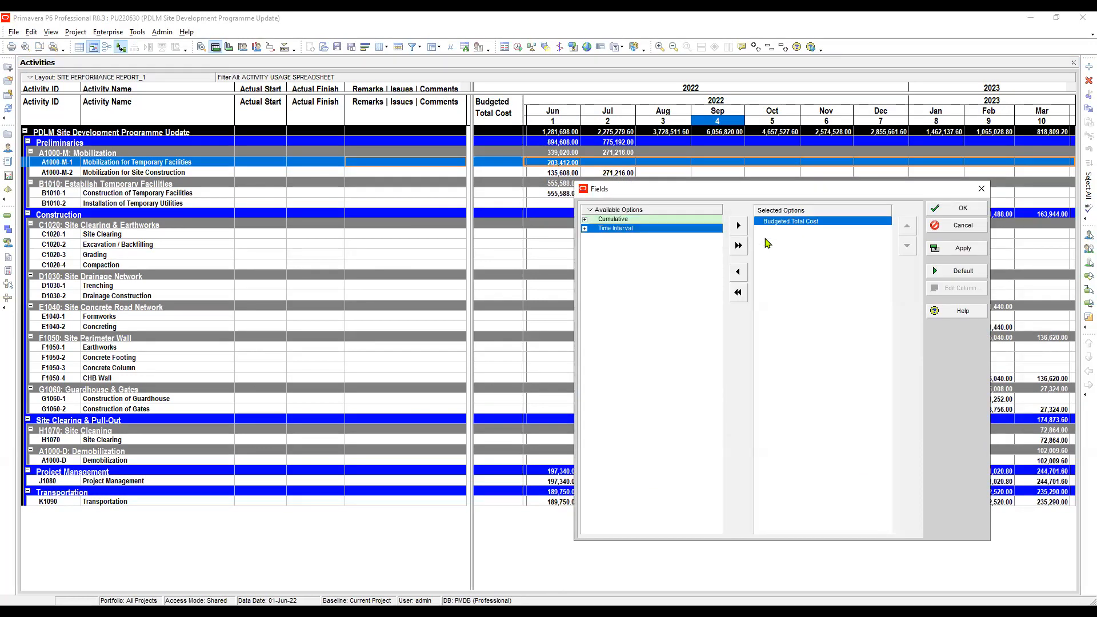
key("Right")
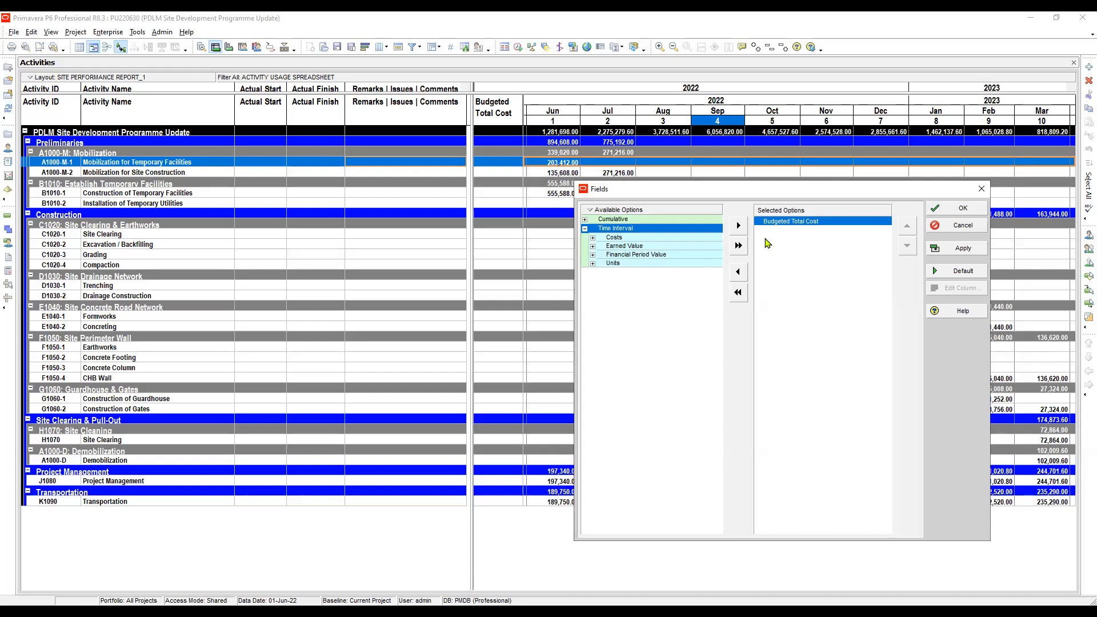
key("Down")
key("Down")
key("Down")
key("Down")
key("Right")
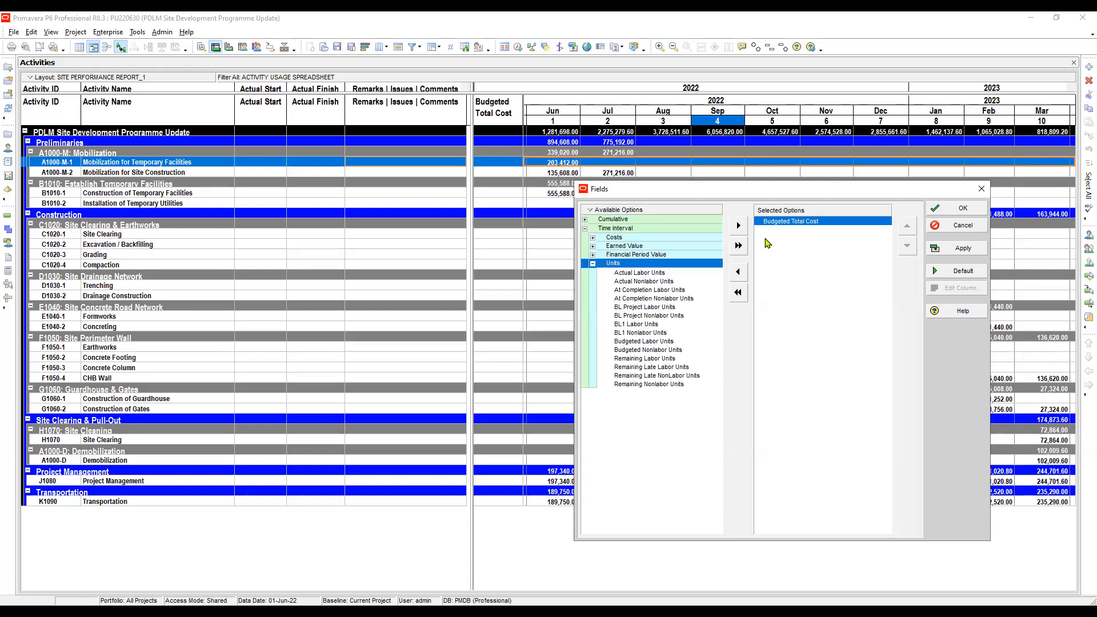
Examine the actual, at completion, baseline, budgeted and remaining labor and nonlabor unit fields offered under Time Interval.
key("End")
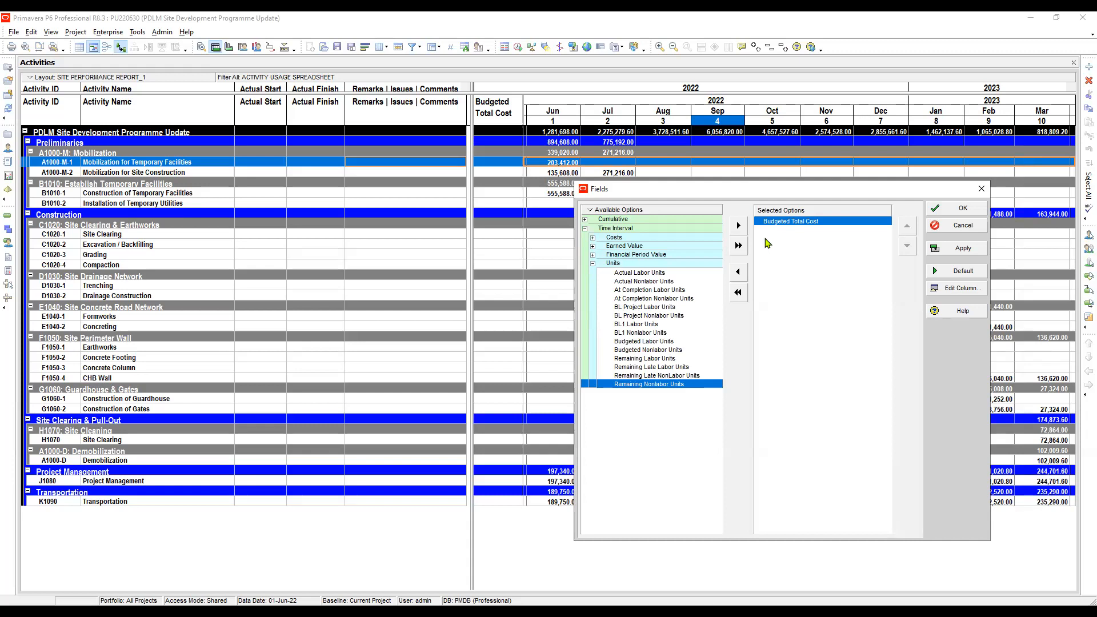
key("Up")
key("Up")
key("Up")
key("Up")
key("Up")
key("Up")
key("Up")
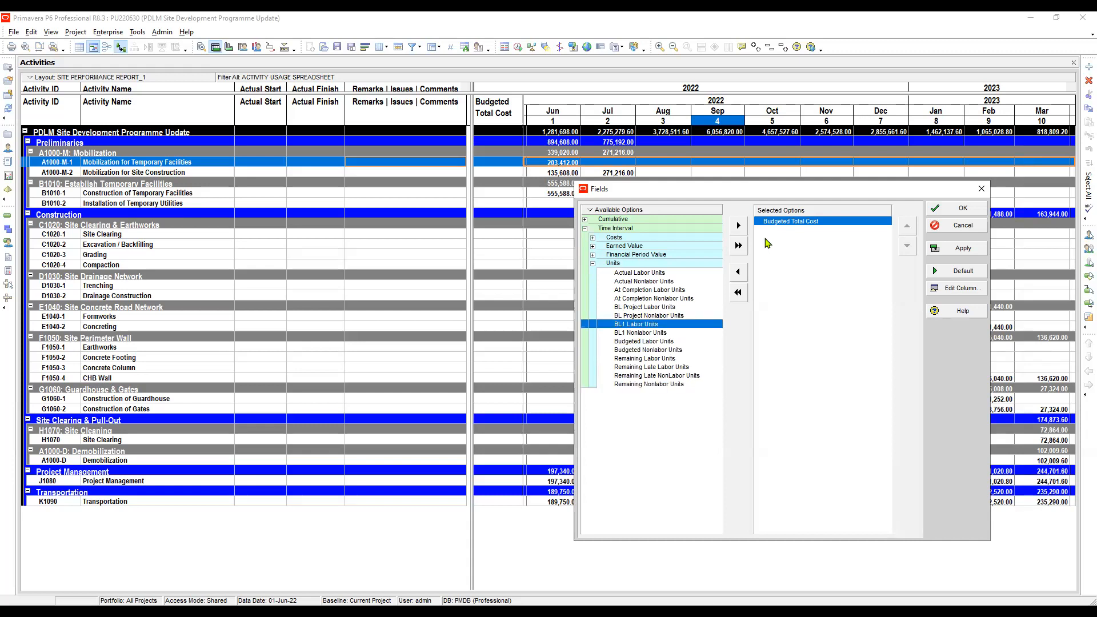
key("Up")
key("Up")
key("Up")
key("Up")
key("Up")
key("Up")
key("Down")
key("Down")
key("Down")
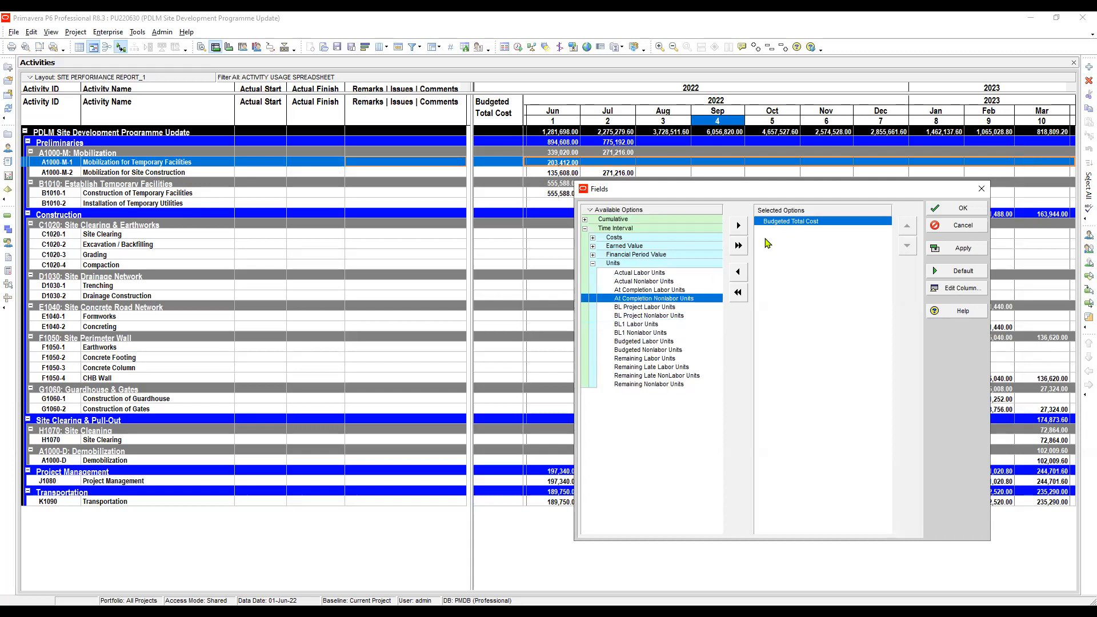
key("Down")
key("Down")
key("Down")
key("Down")
key("Down")
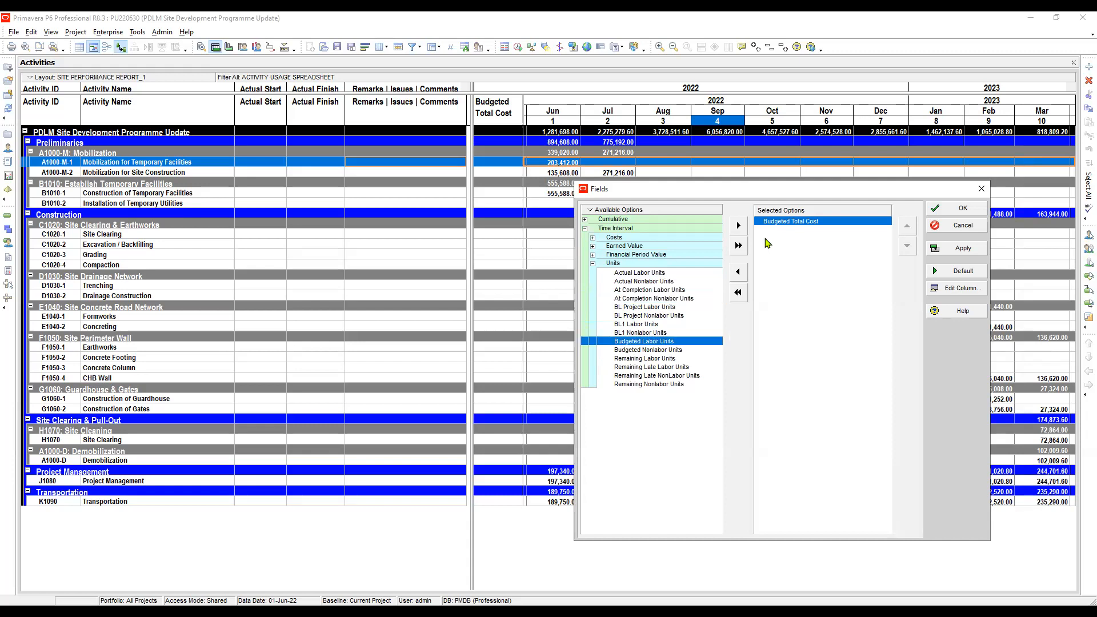
key("Down")
key("Down")
key("Down")
key("Down")
key("Down")
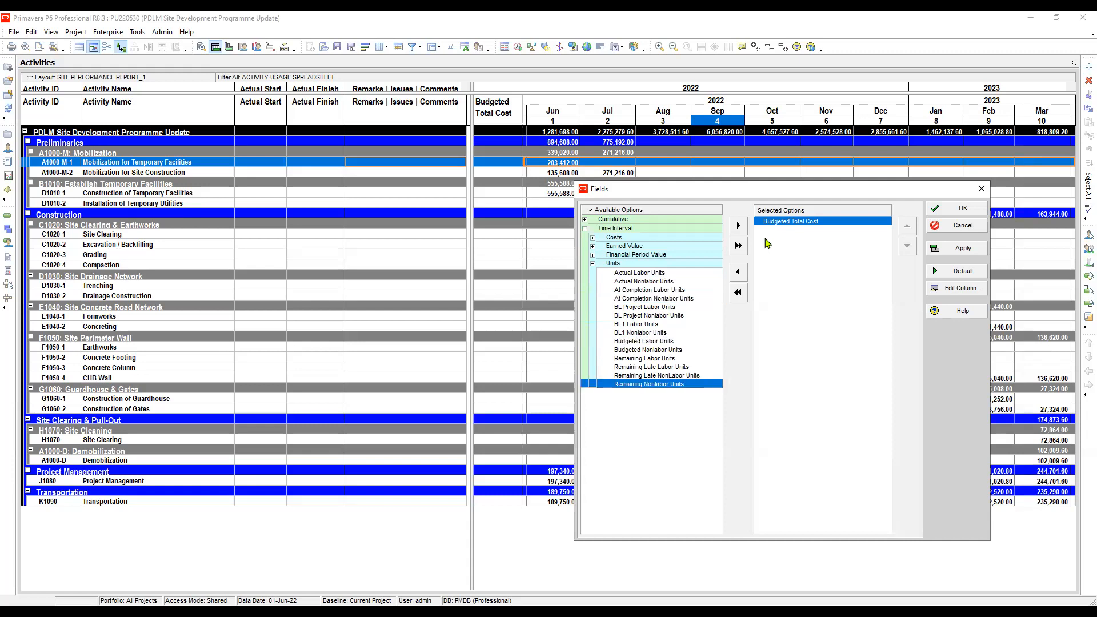
key("Up")
key("Up")
key("Up")
key("Up")
key("Up")
key("Up")
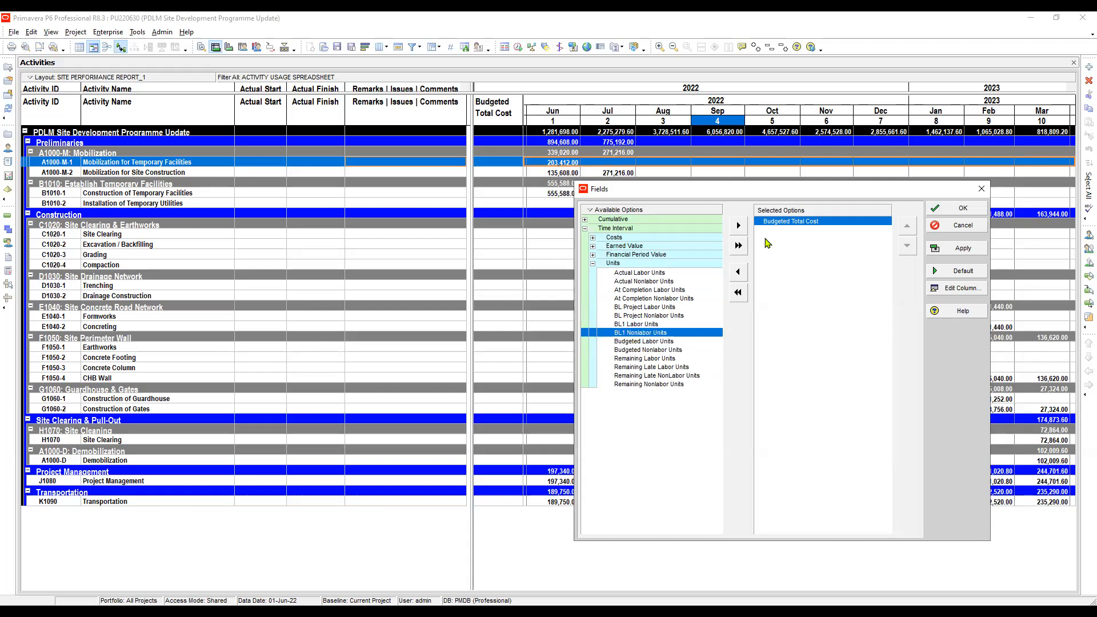
key("Down")
key("Down")
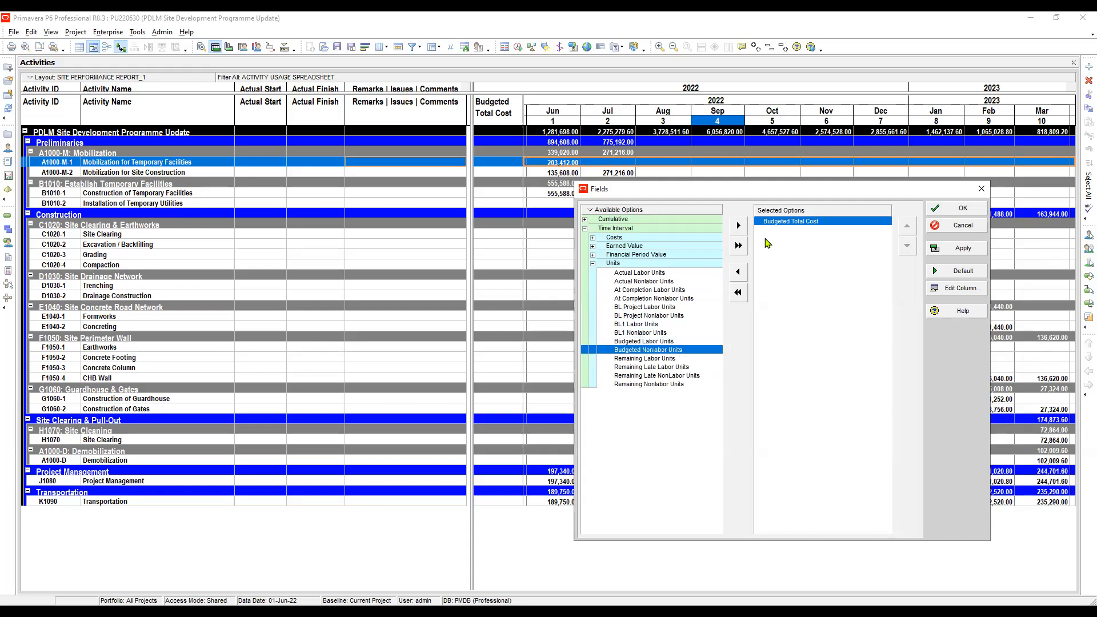
key("Down")
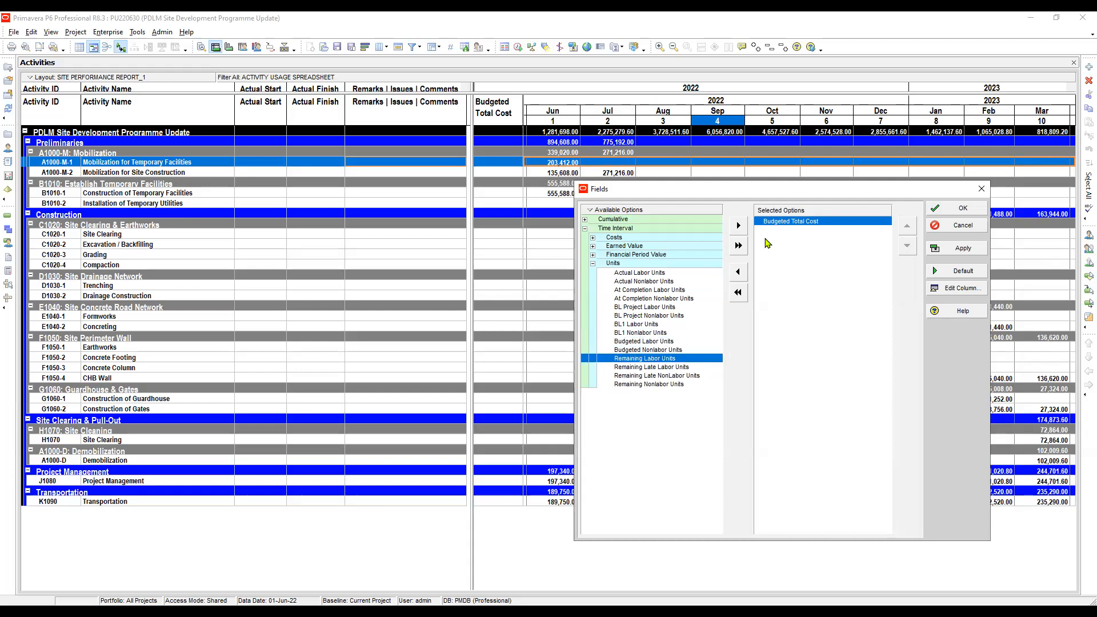
key("Down")
key("Down")
key("Down")
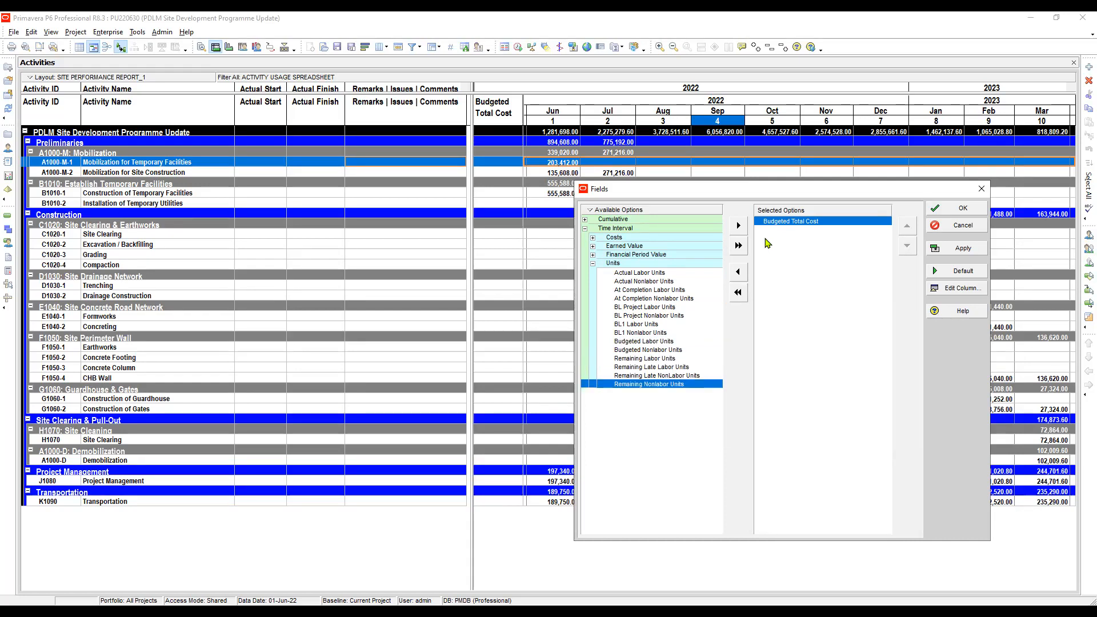
key("Up")
key("Up")
key("Down")
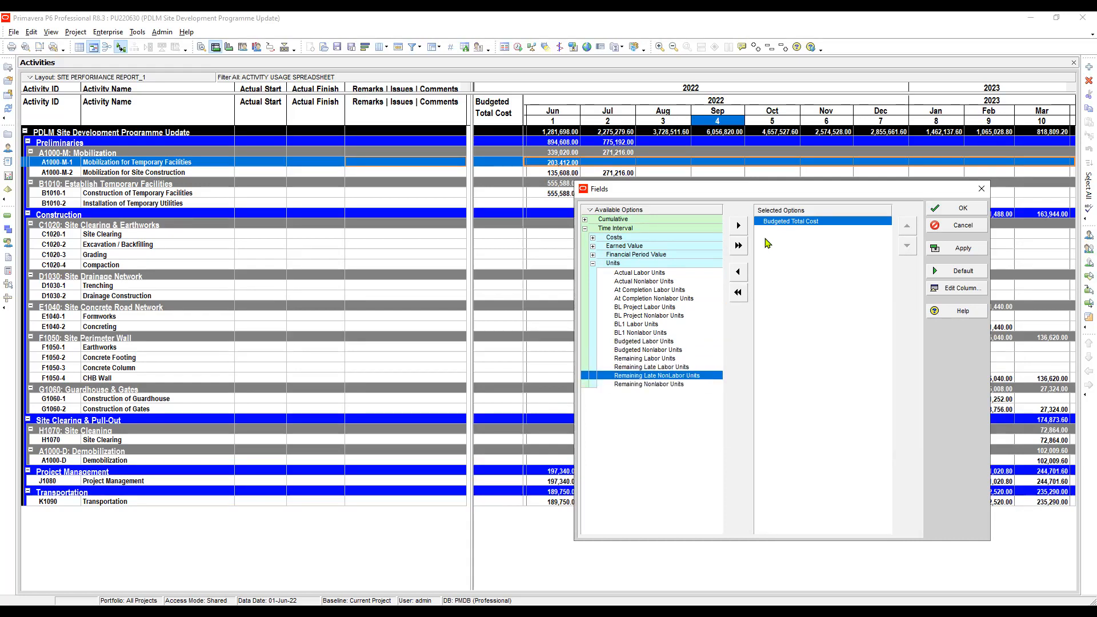
key("Down")
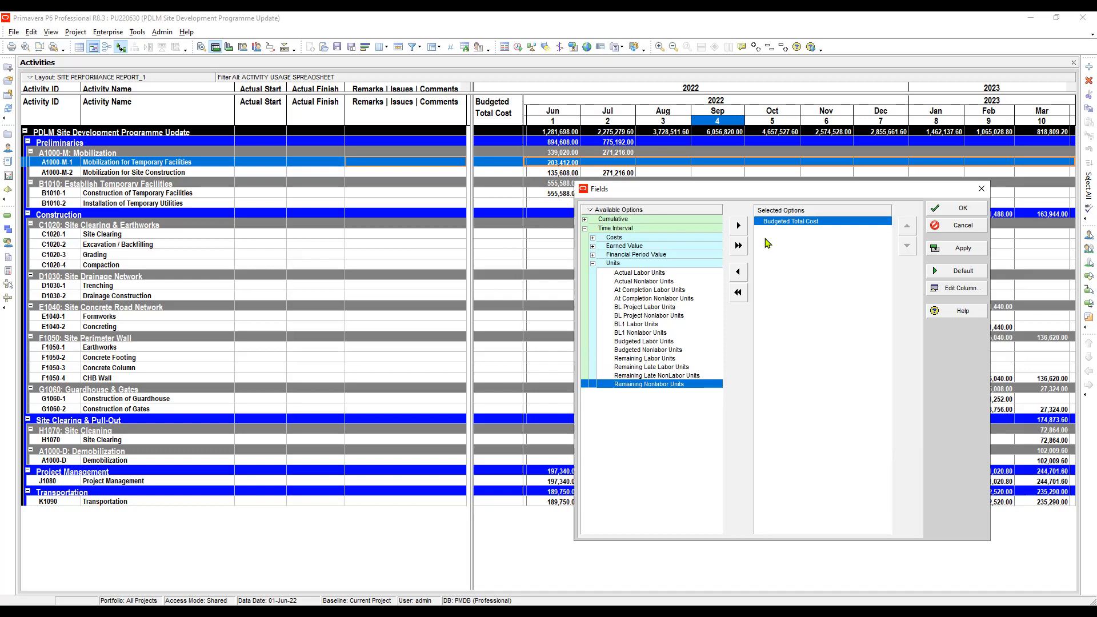
key("Up")
key("Up")
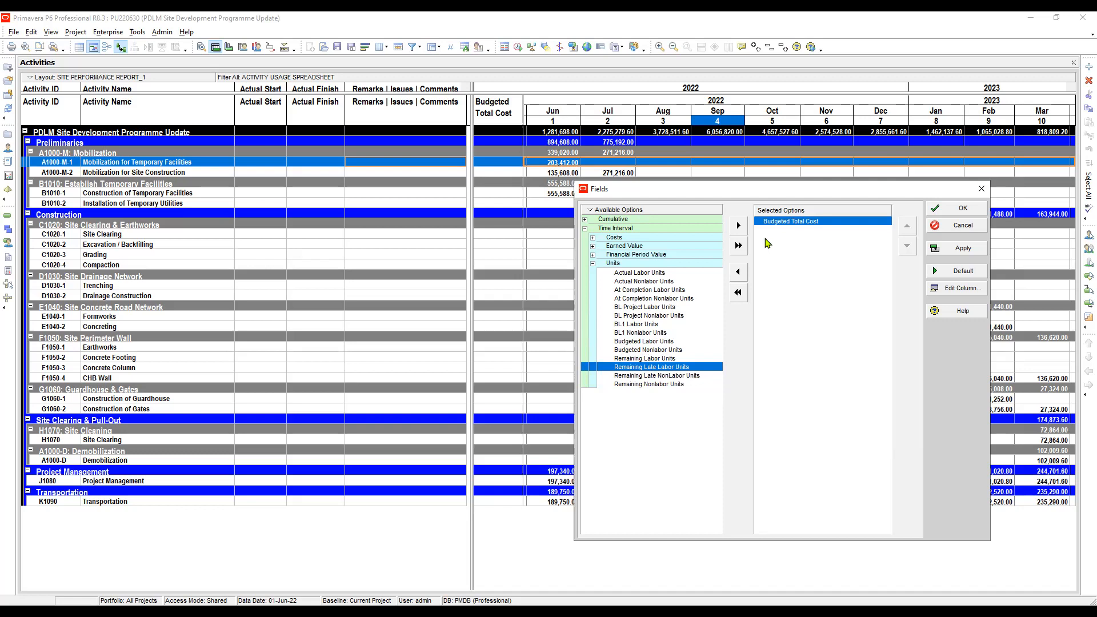
key("Up")
key("Up")
key("Up")
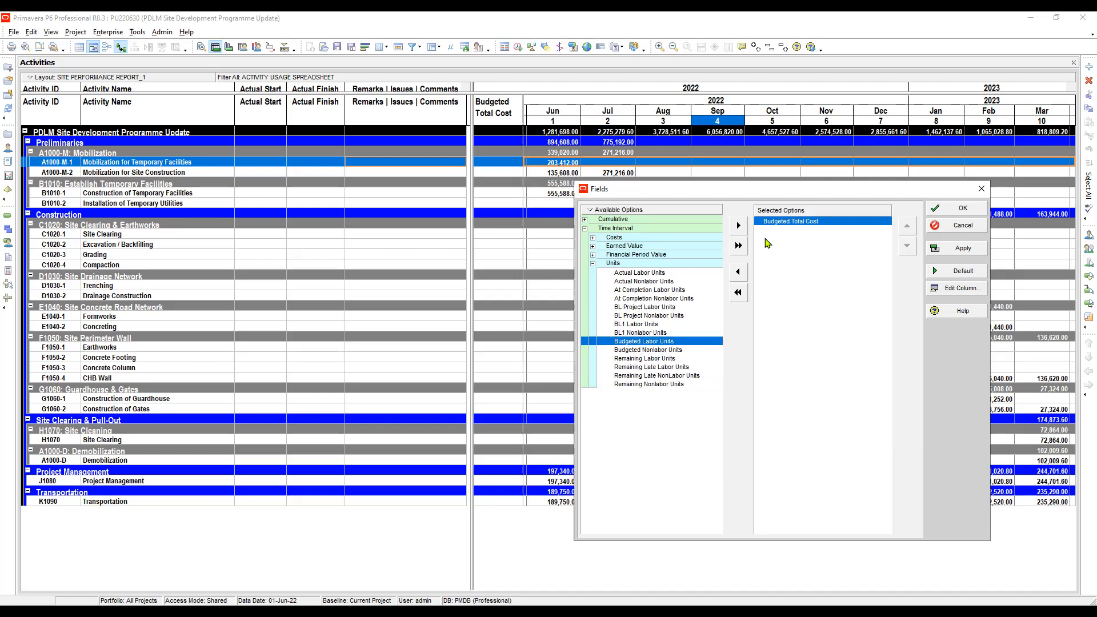
key("Down")
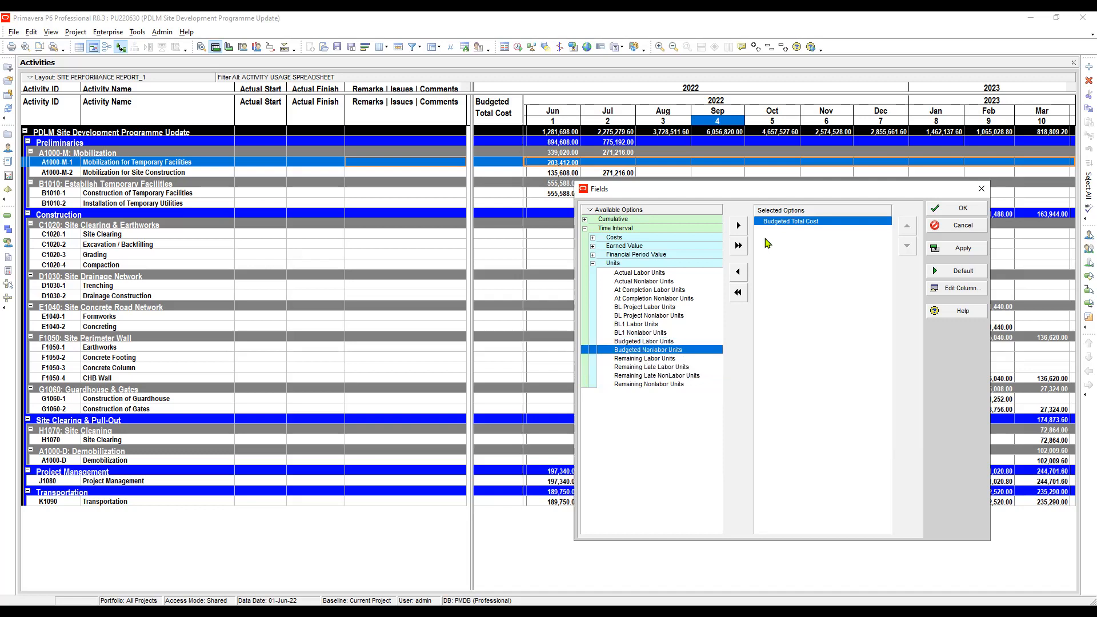
key("Down")
key("Down")
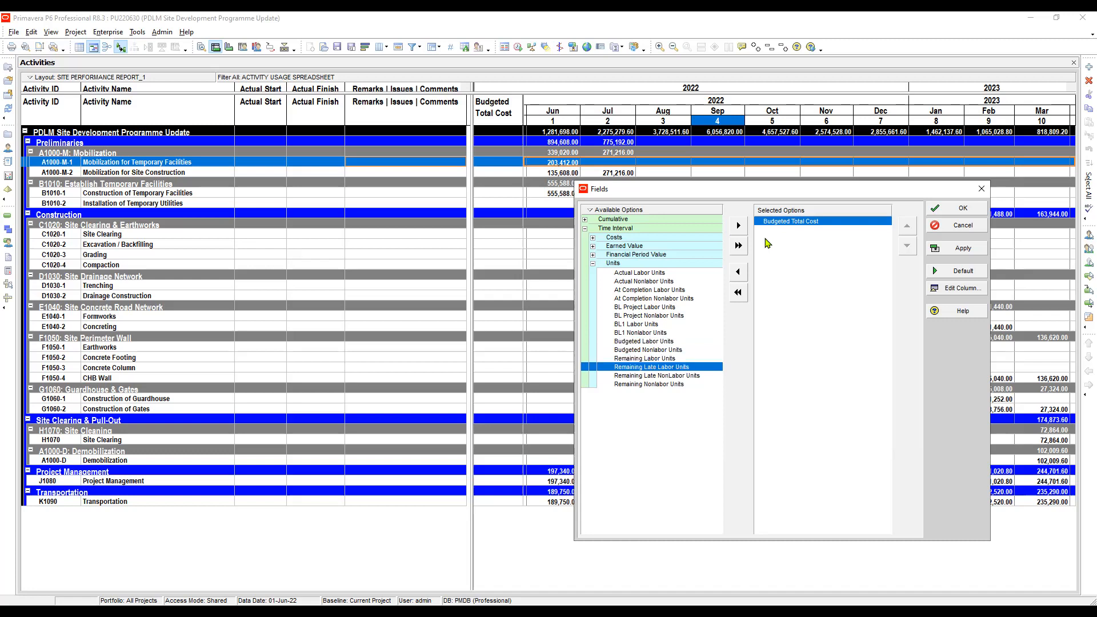
key("Down")
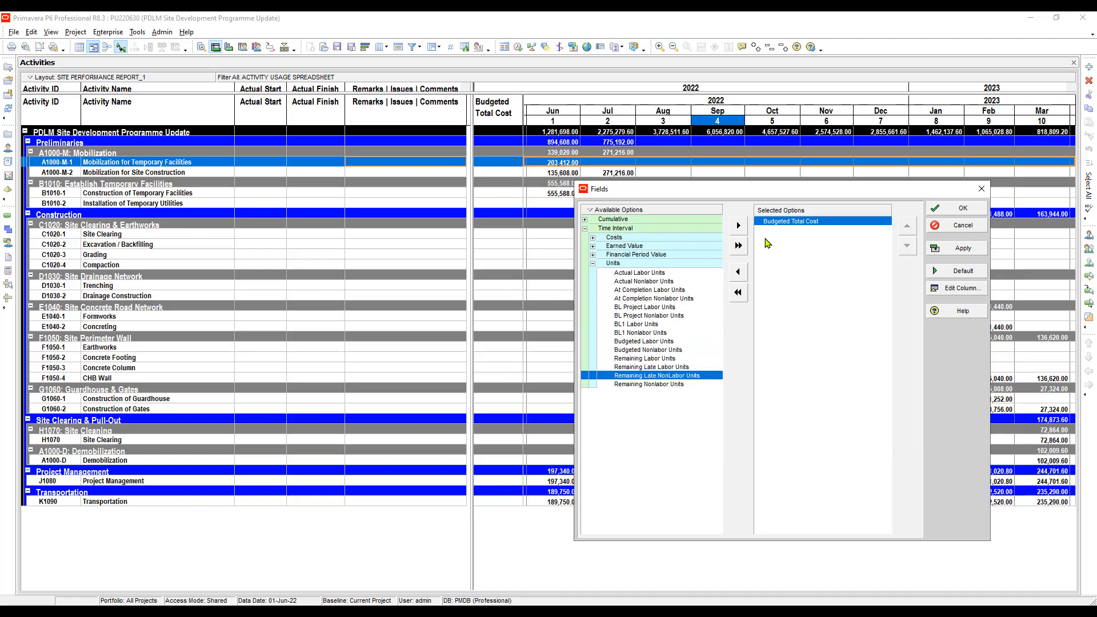
key("Down")
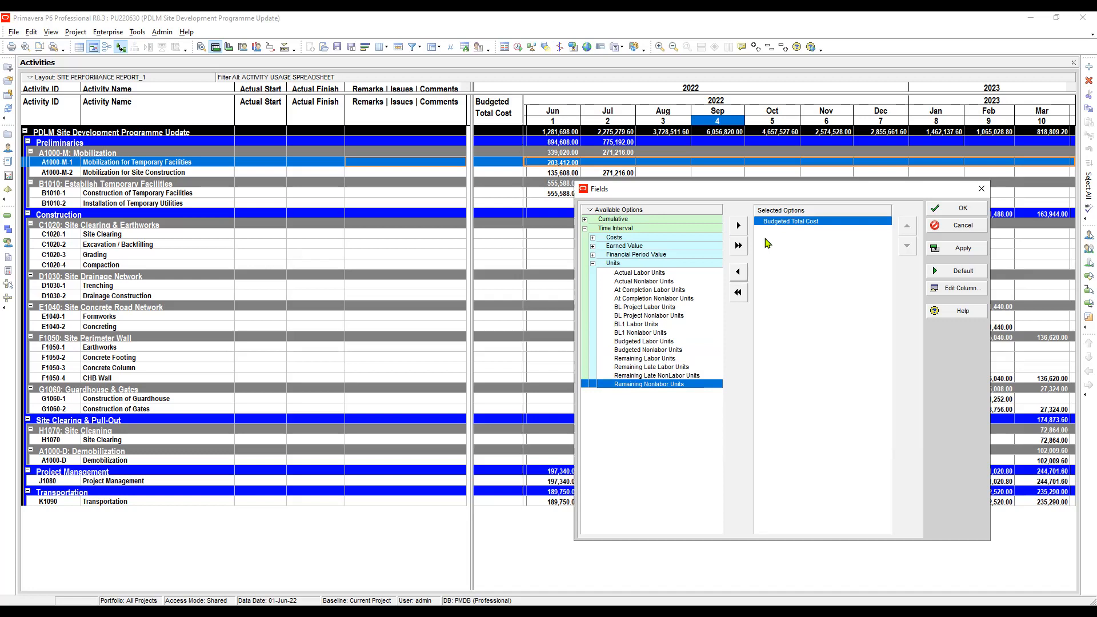
Remove Budgeted Total Cost from the selected spreadsheet fields and collapse the Costs group under Time Interval.
double_click(766, 240)
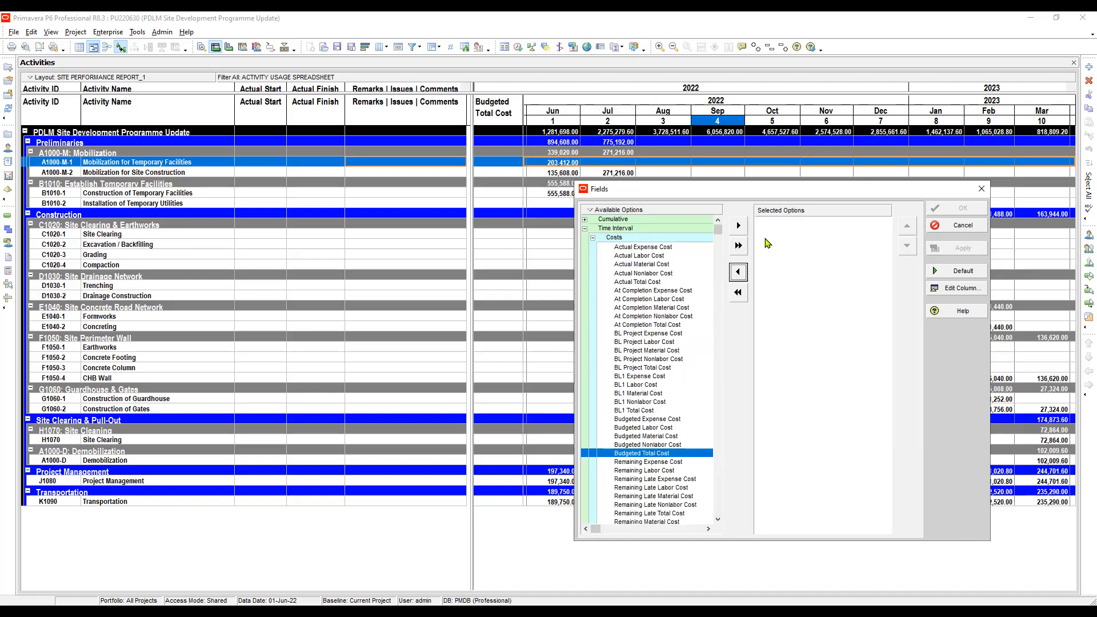
key("Left")
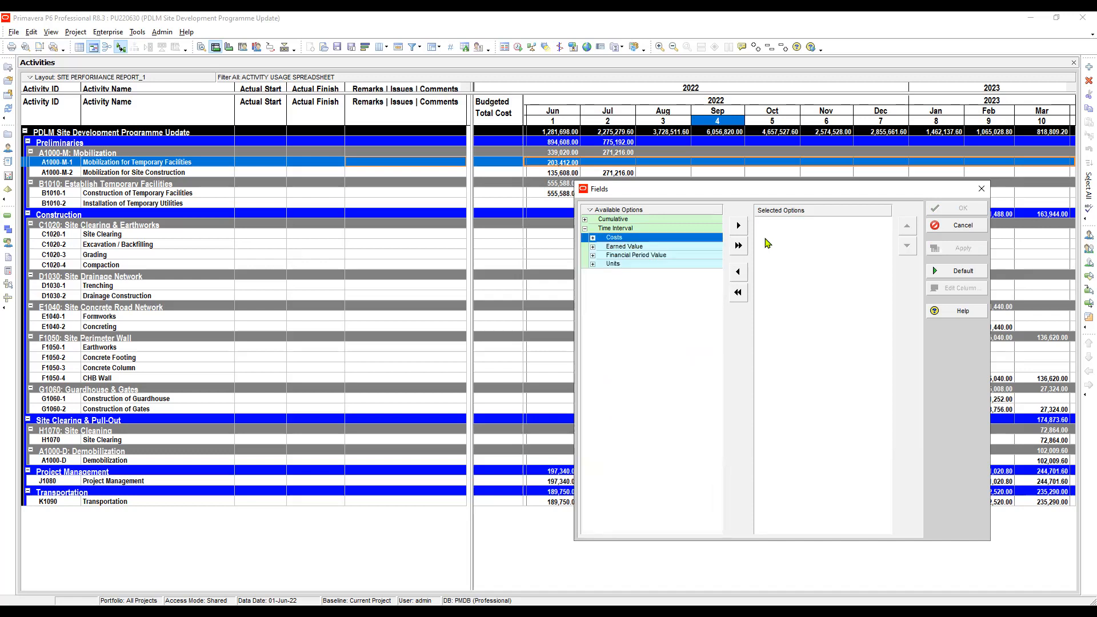
Check the first and last fields of the Time Interval Units group again and collapse the group.
key("Down")
key("Down")
key("Down")
key("Right")
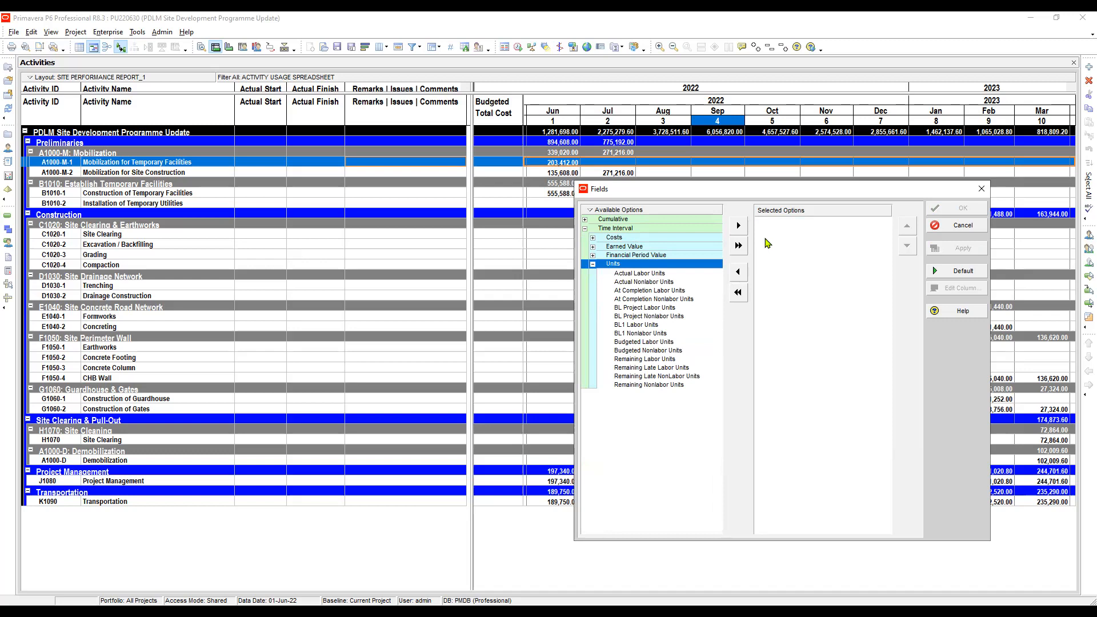
key("End")
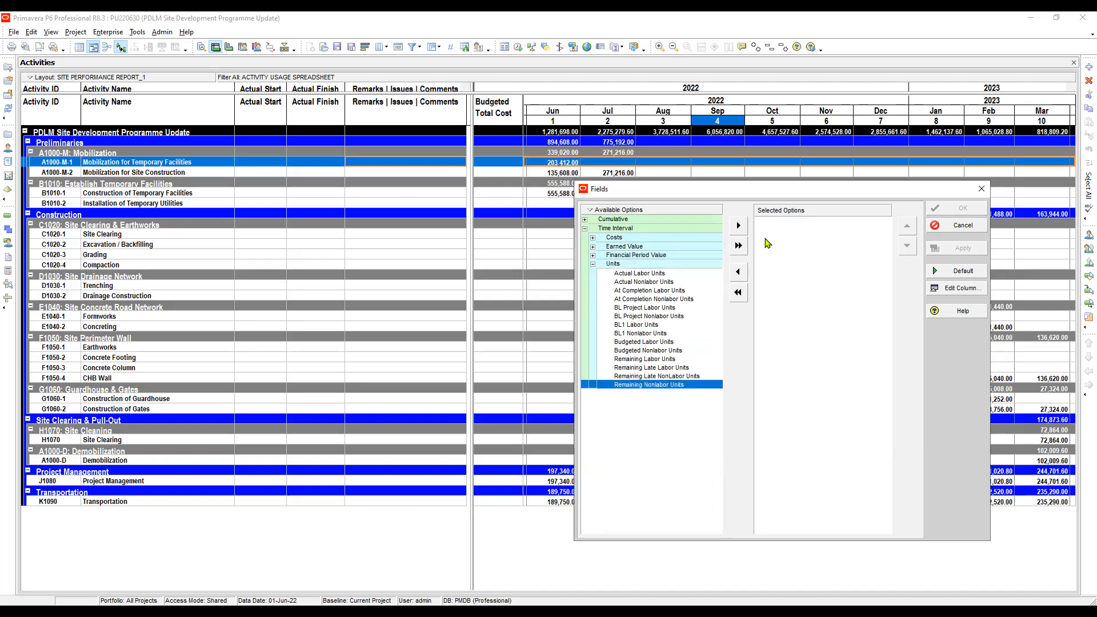
key("Home")
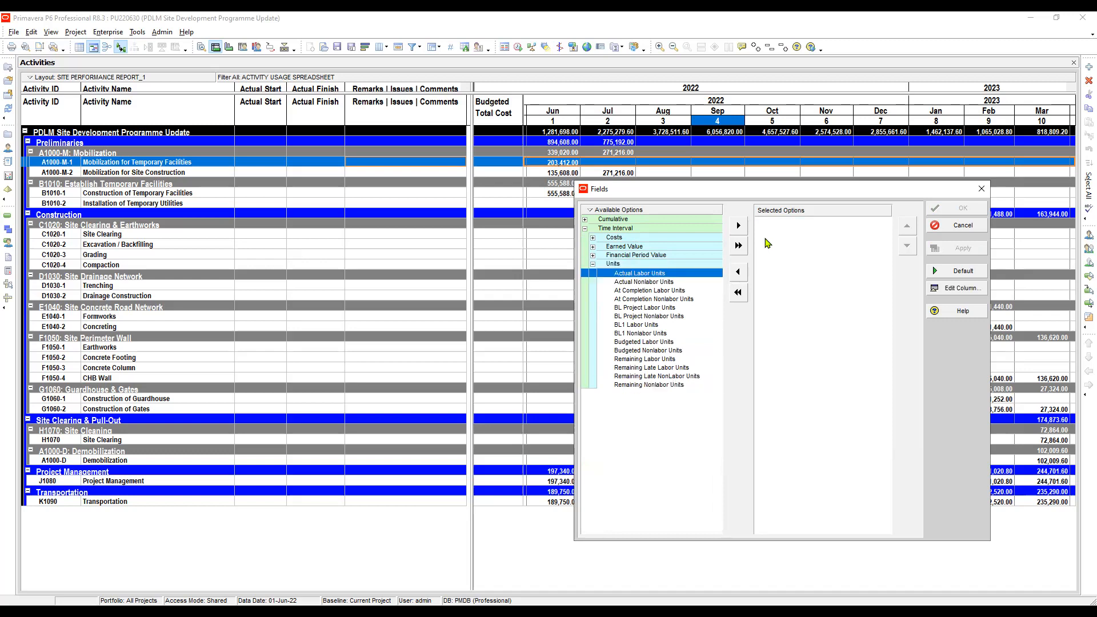
key("Down")
key("Left")
key("Left")
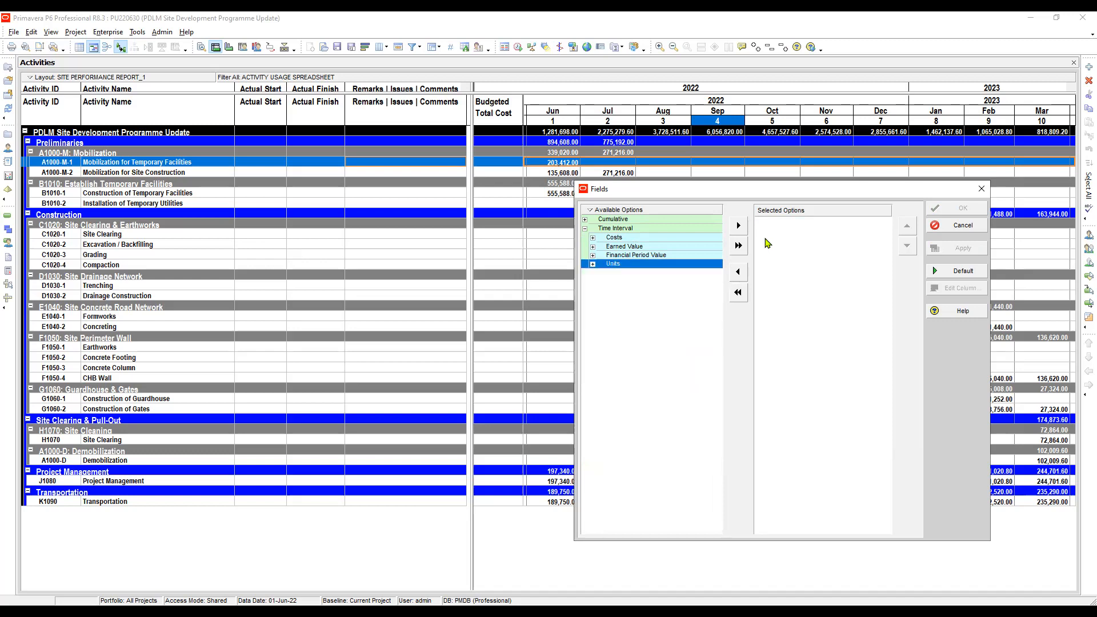
Add Actual Total Cost from the Time Interval Costs group to the selected spreadsheet fields.
key("Up")
key("Up")
key("Up")
key("Right")
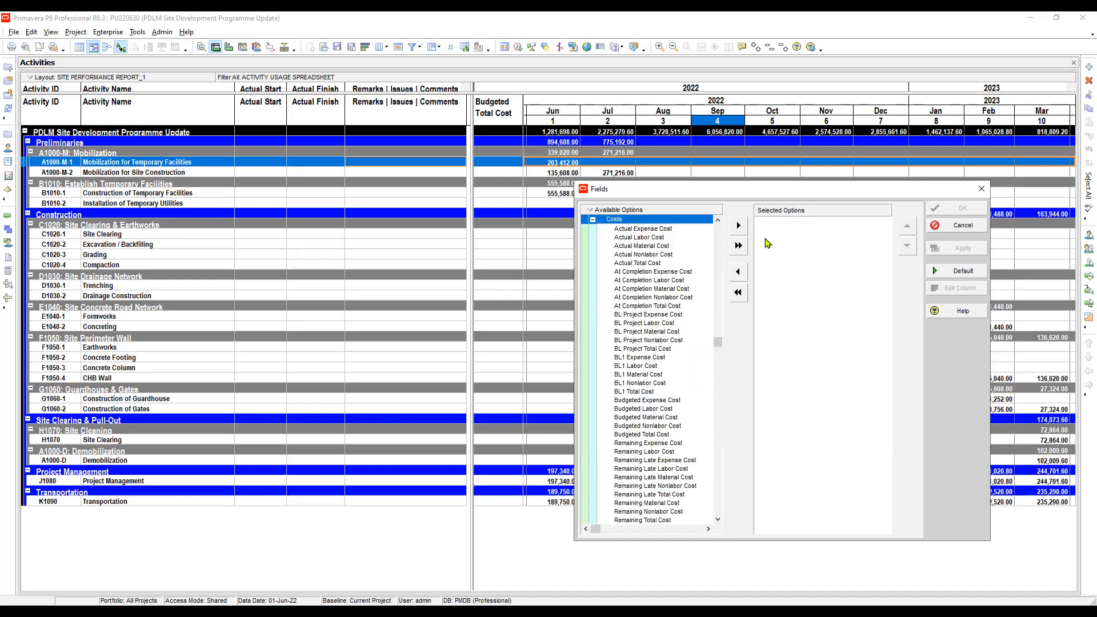
key("Down")
key("Down")
key("Down")
key("Down")
key("Down")
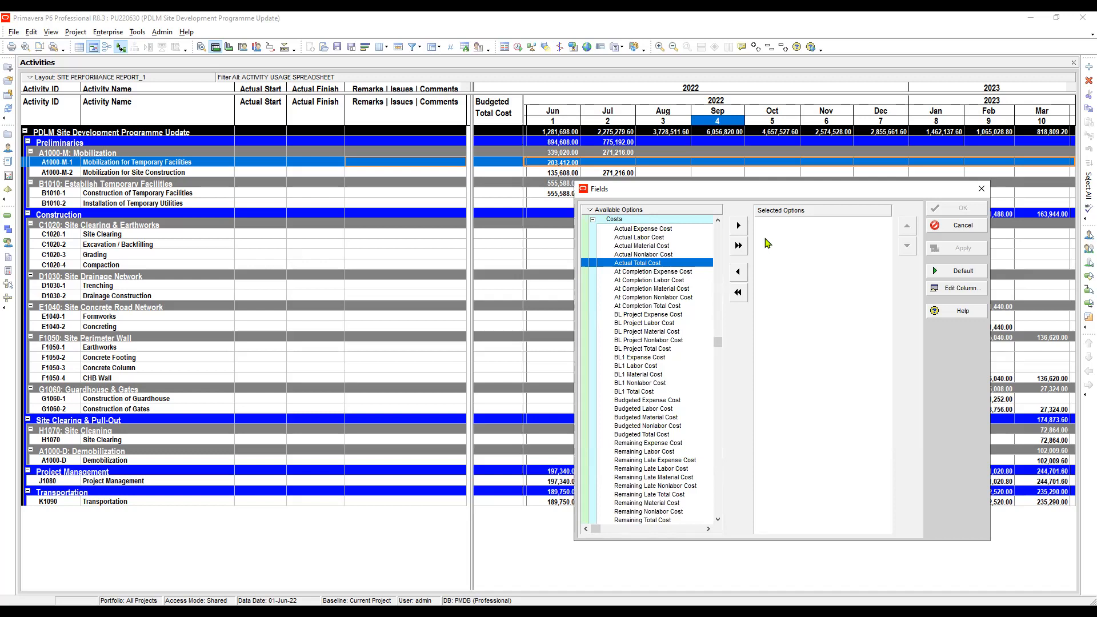
key("Down")
key("Down")
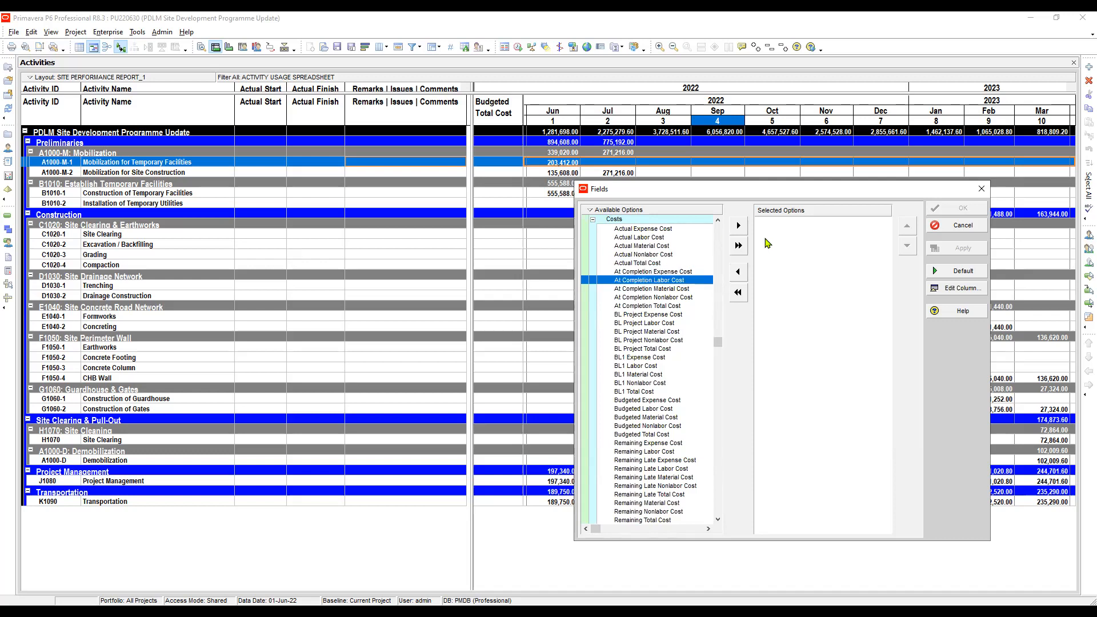
key("Up")
key("Up")
key("Up")
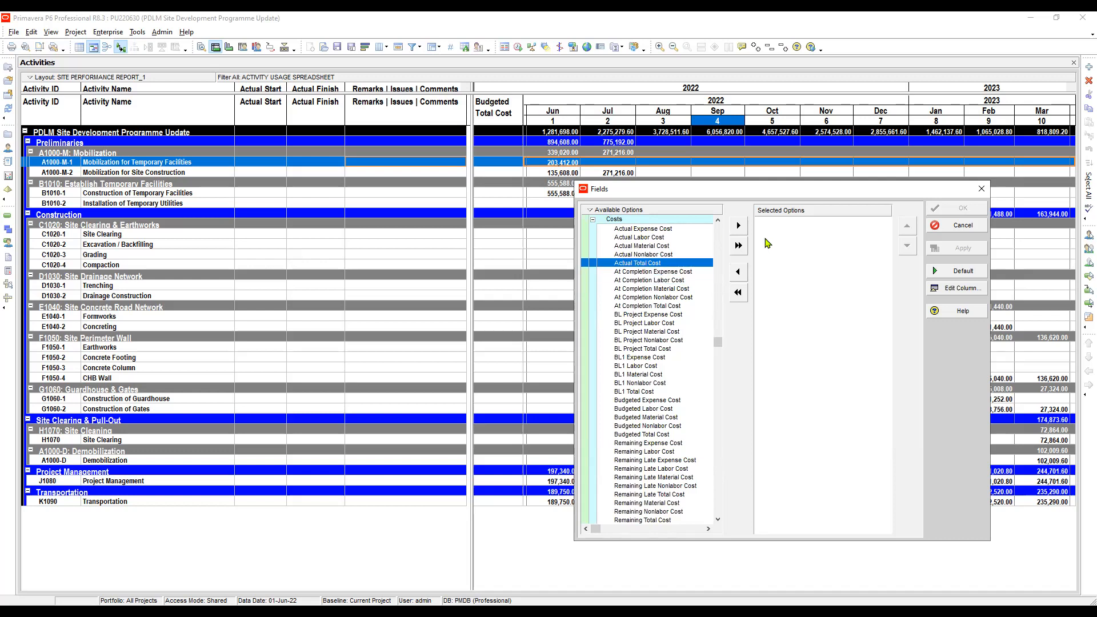
key("Down")
key("Down")
key("Up")
left_click(738, 225)
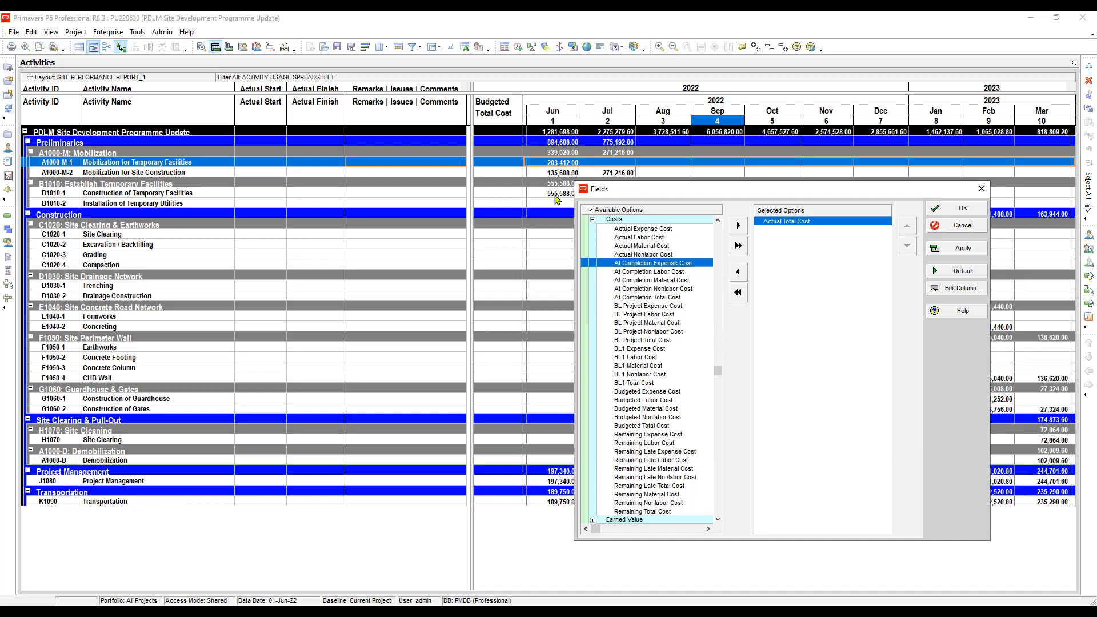
Apply the Actual Total Cost field to the activity usage spreadsheet, then collapse its label column beside the timescale.
left_click(957, 248)
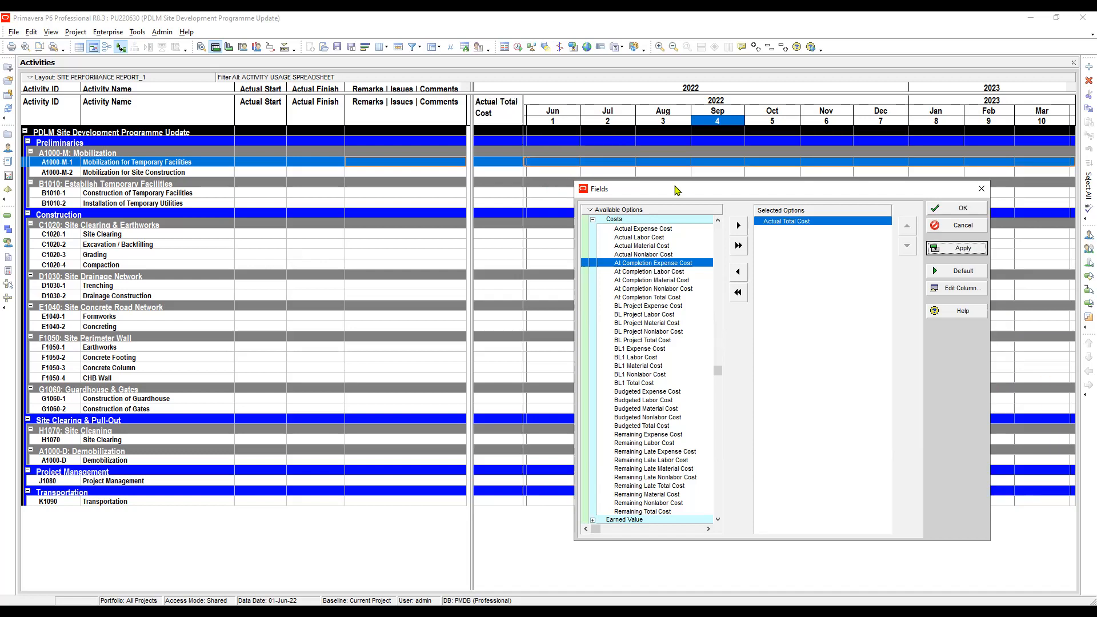
left_click(957, 208)
left_click(593, 172)
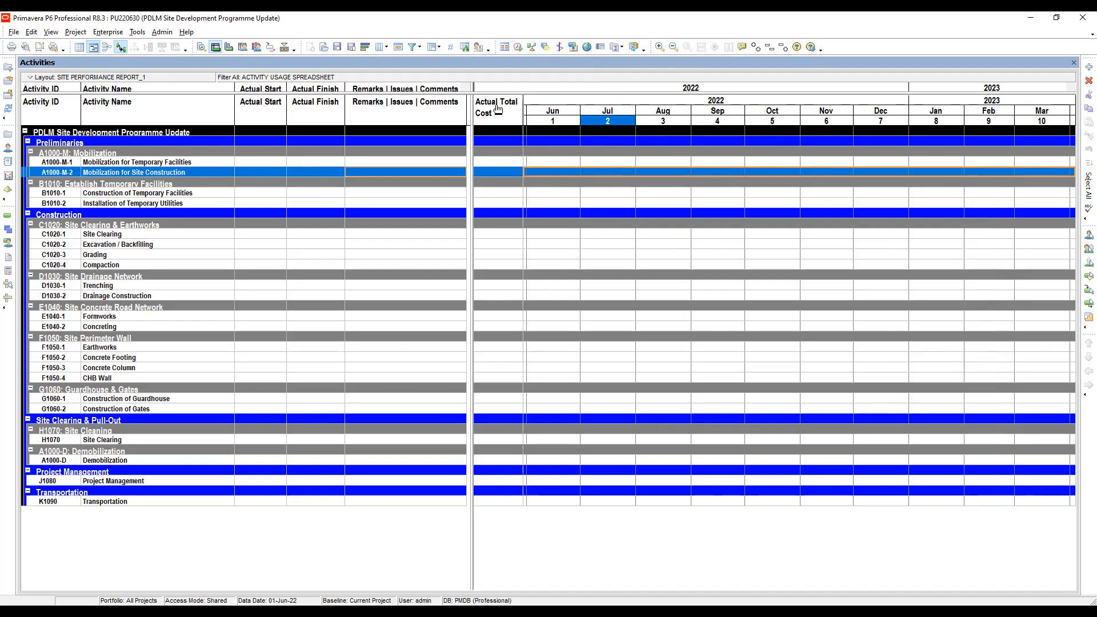
left_click_drag(525, 98, 468, 113)
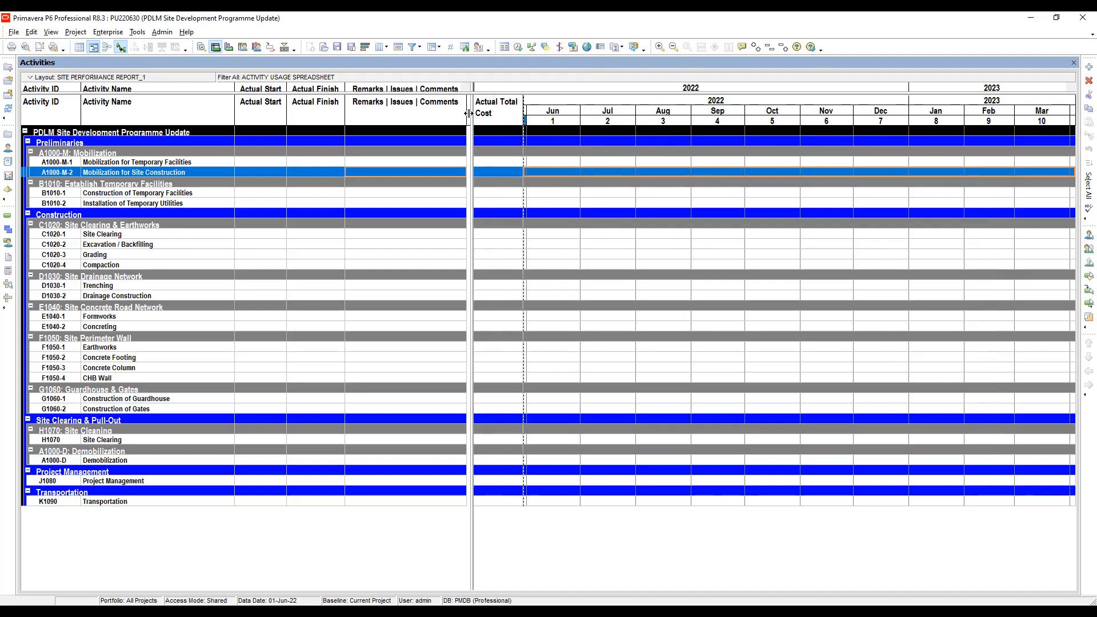
left_click_drag(523, 98, 476, 103)
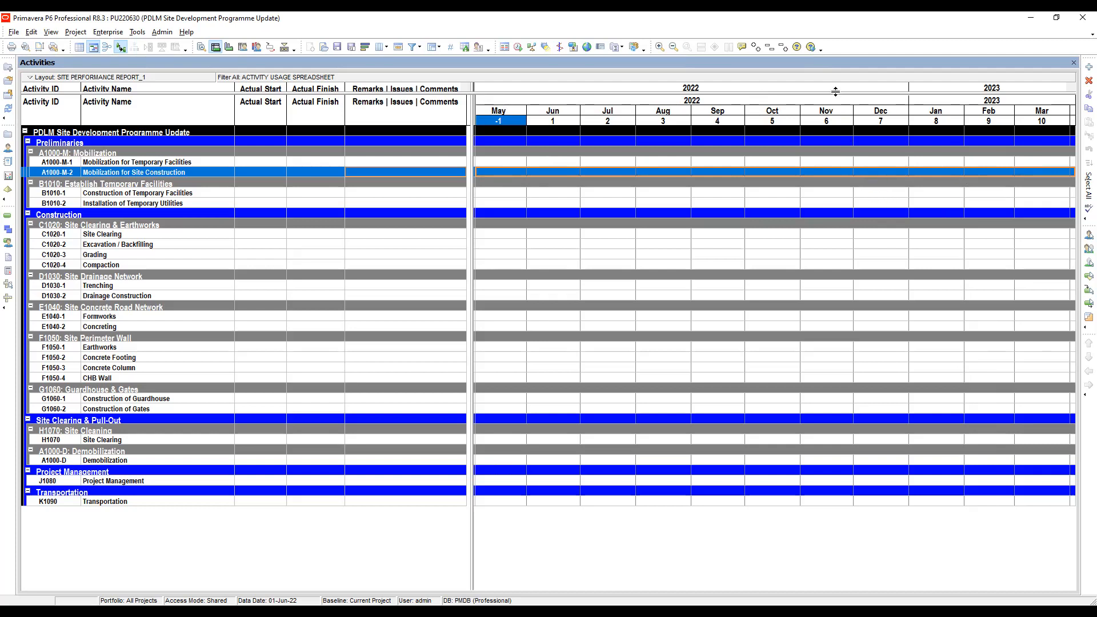
Fit the spreadsheet timescale to June 2022 through March 2023 and save the layout.
left_click_drag(841, 105, 785, 119)
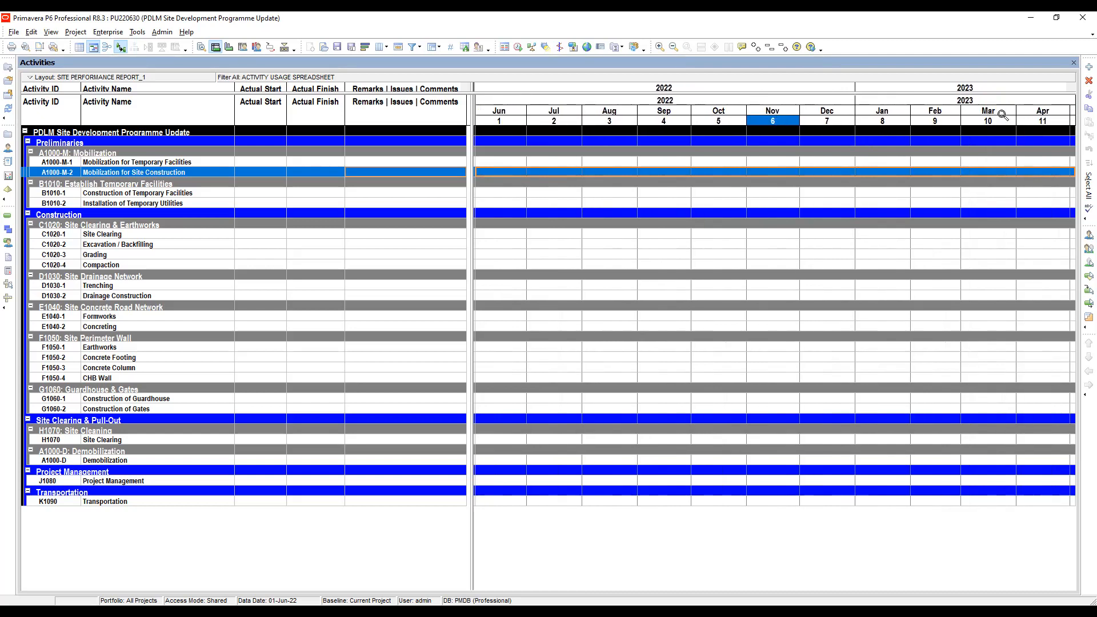
left_click_drag(1001, 117, 1056, 139)
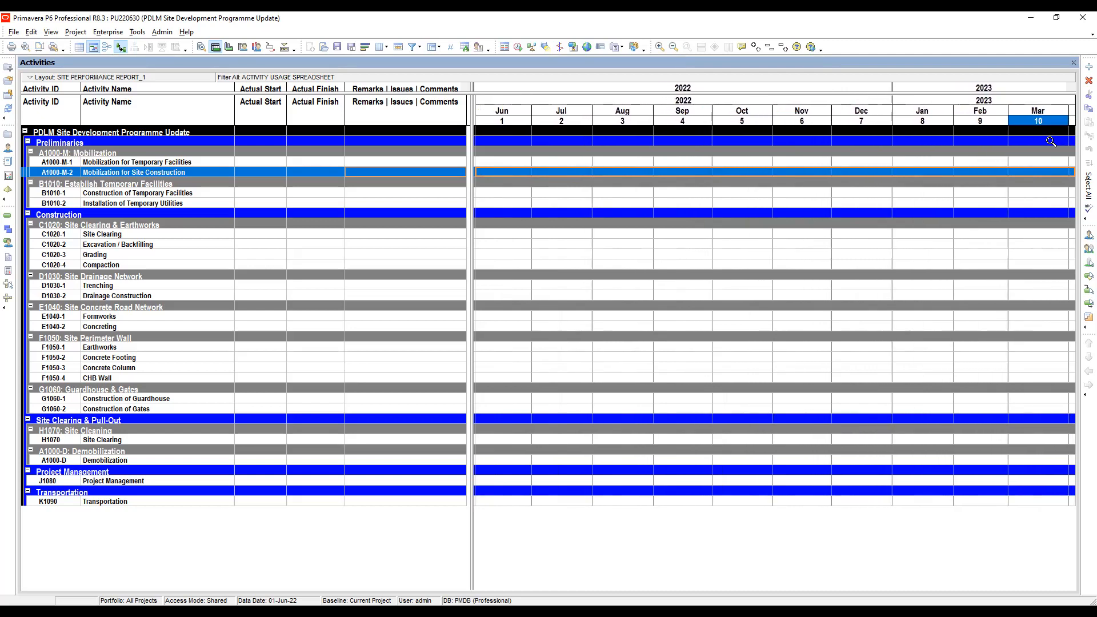
left_click(337, 48)
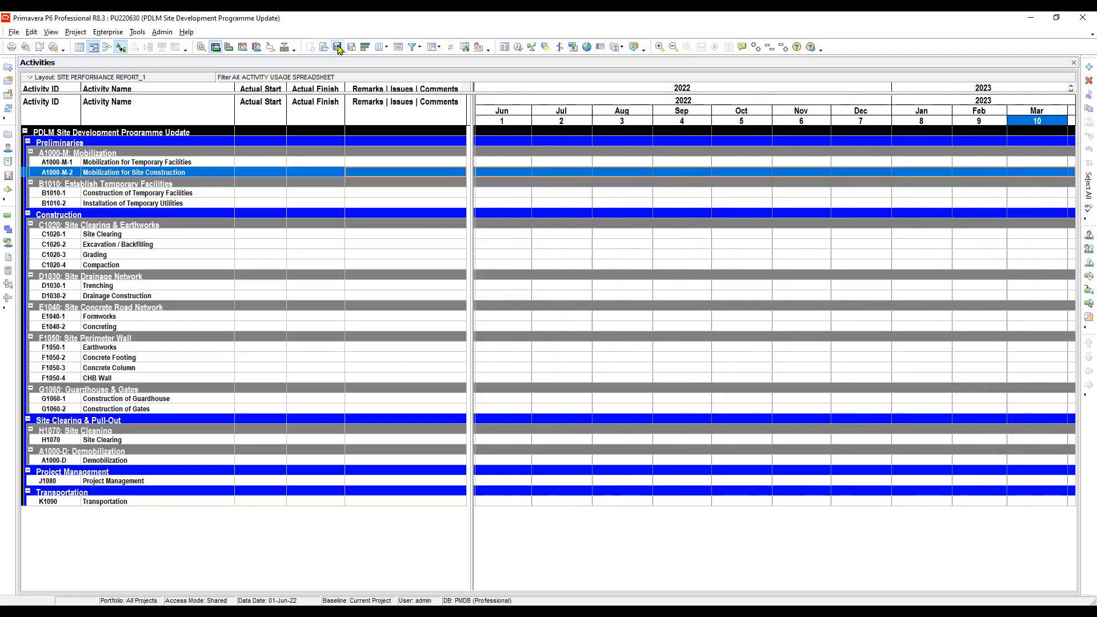
Preview the printed report, check the layout name field in its page header, and close the preview.
left_click(25, 49)
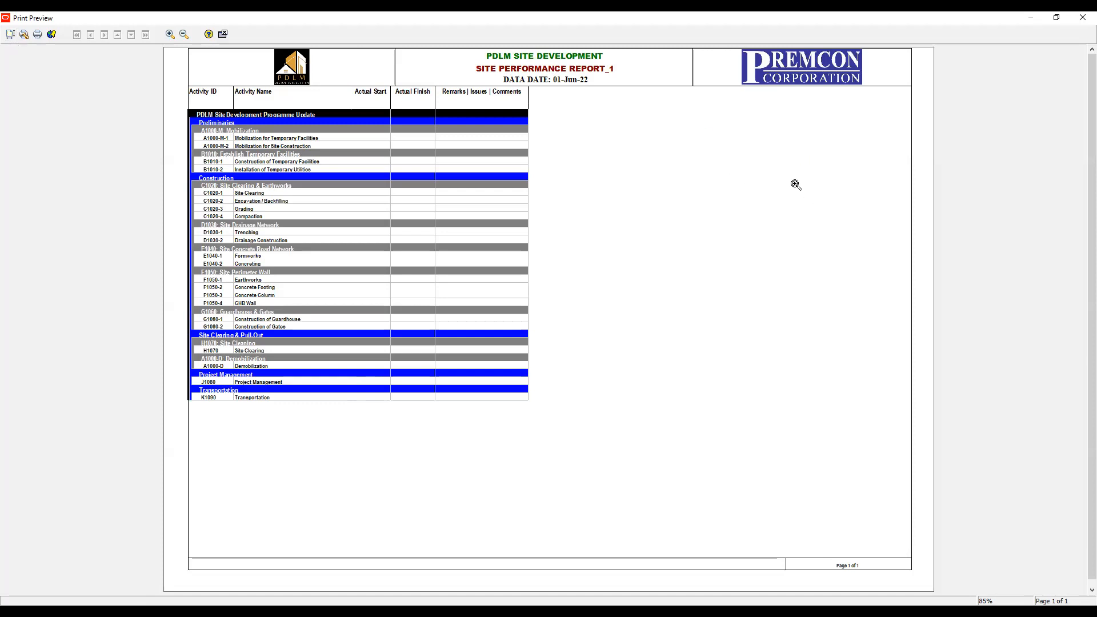
left_click(13, 36)
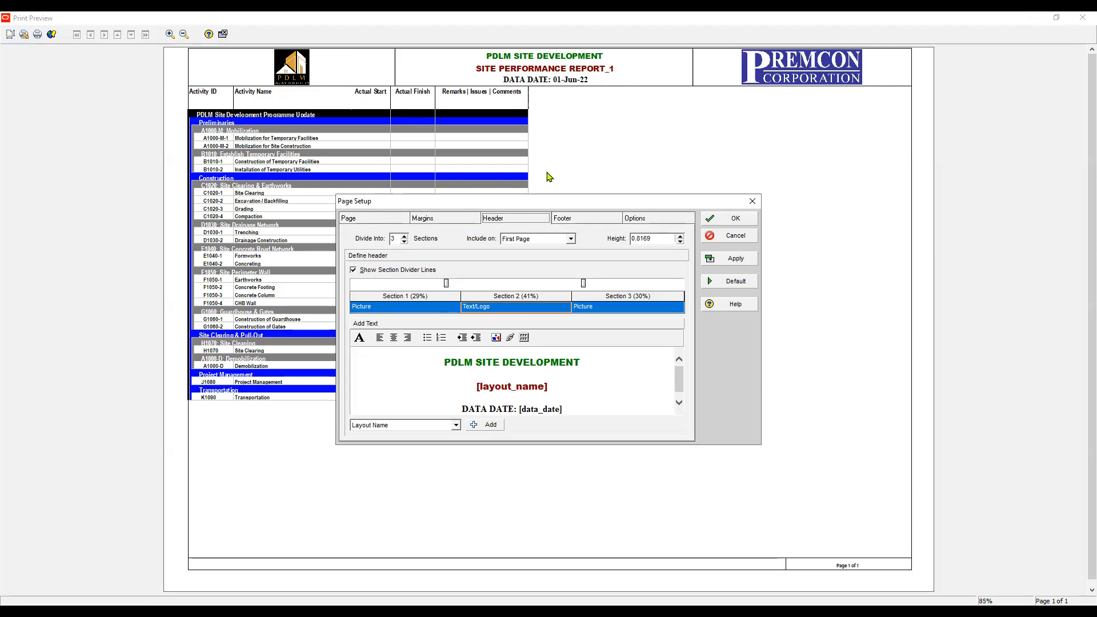
key("shift+End")
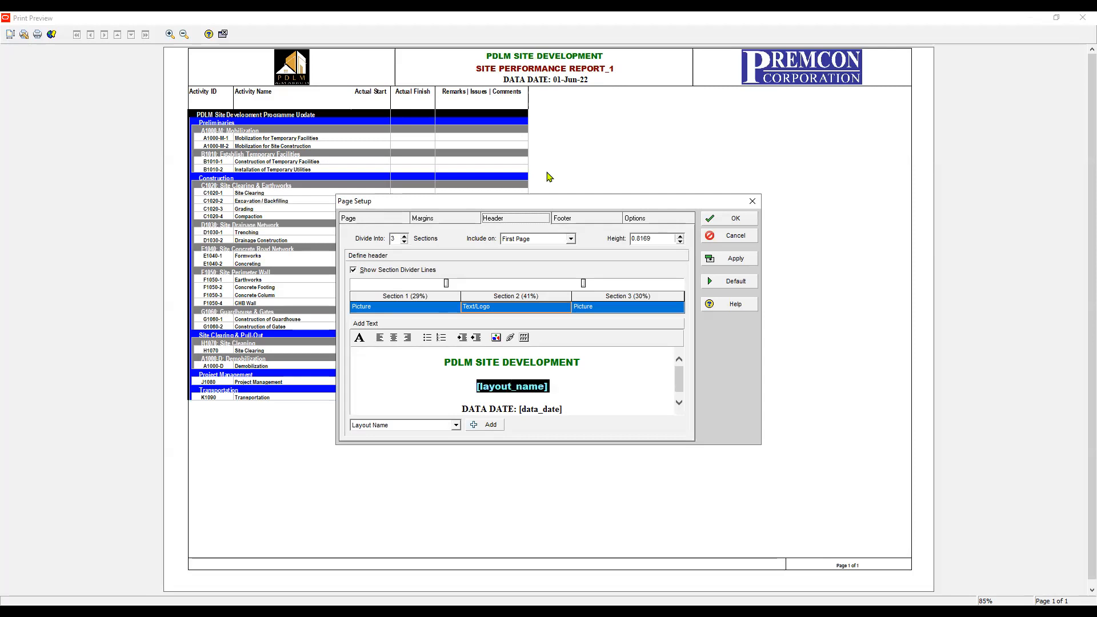
left_click(730, 218)
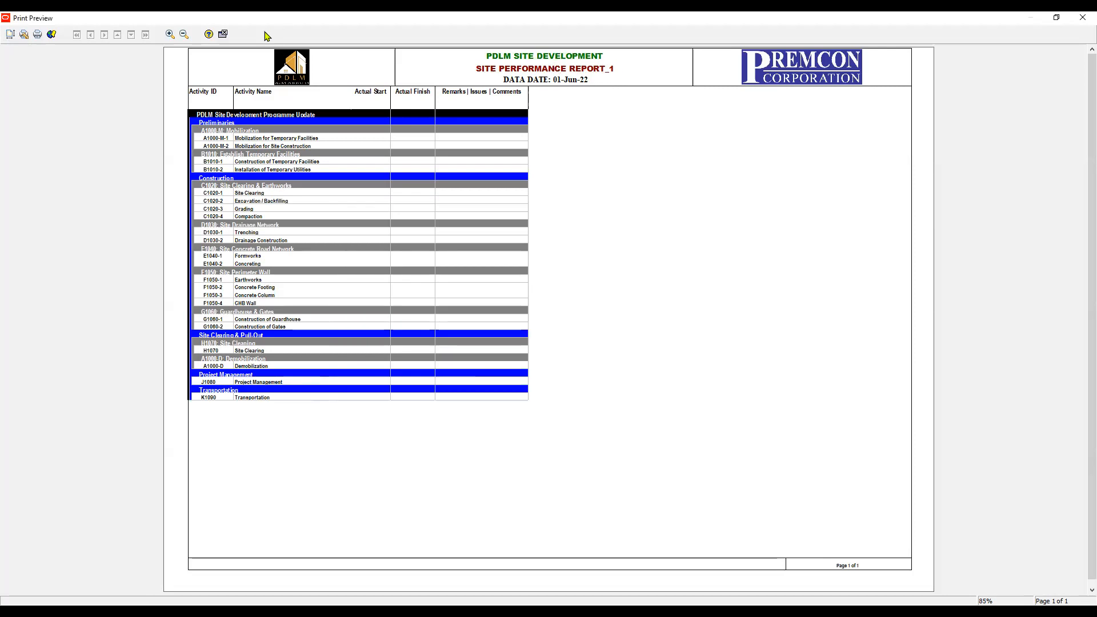
left_click(223, 35)
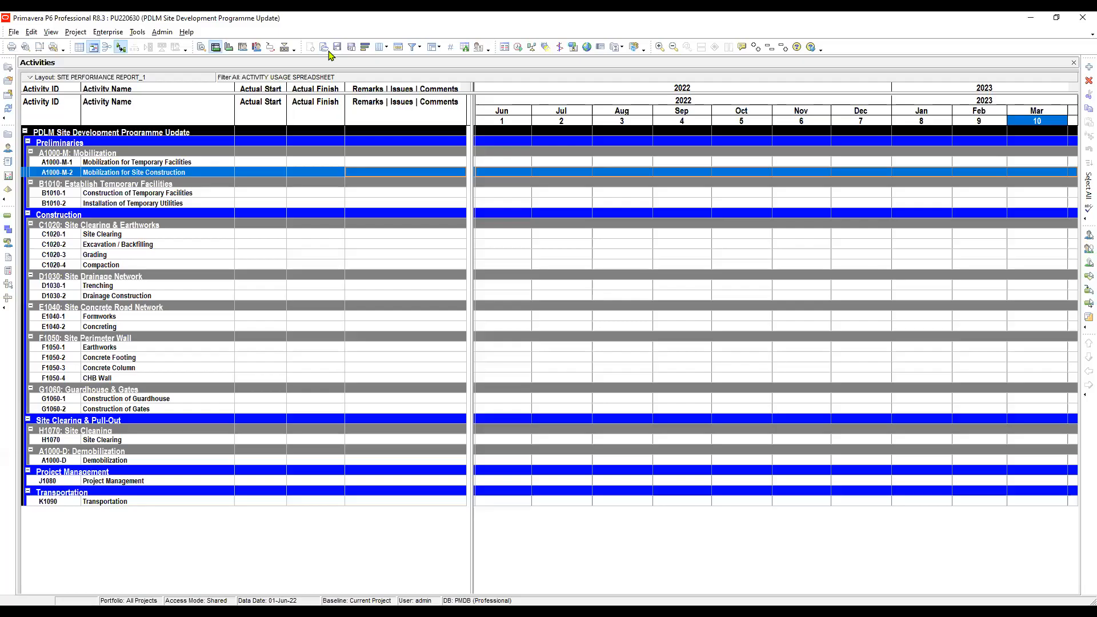
Save the current layout's changes and delete the two existing layouts named SITE PERFORMANCE REPORT.
left_click(326, 51)
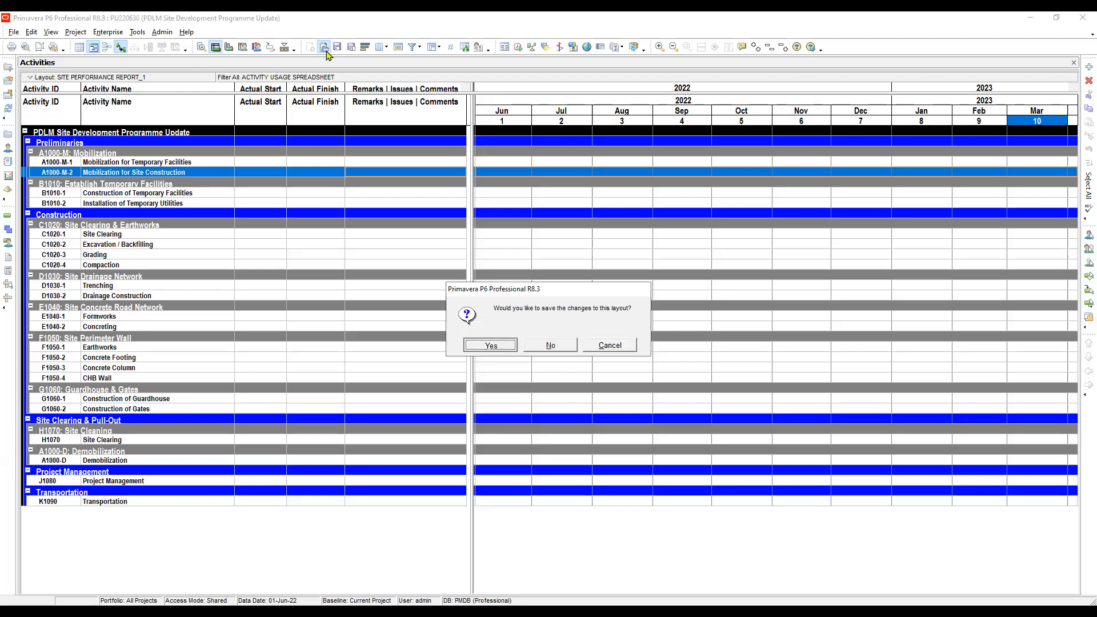
key("Return")
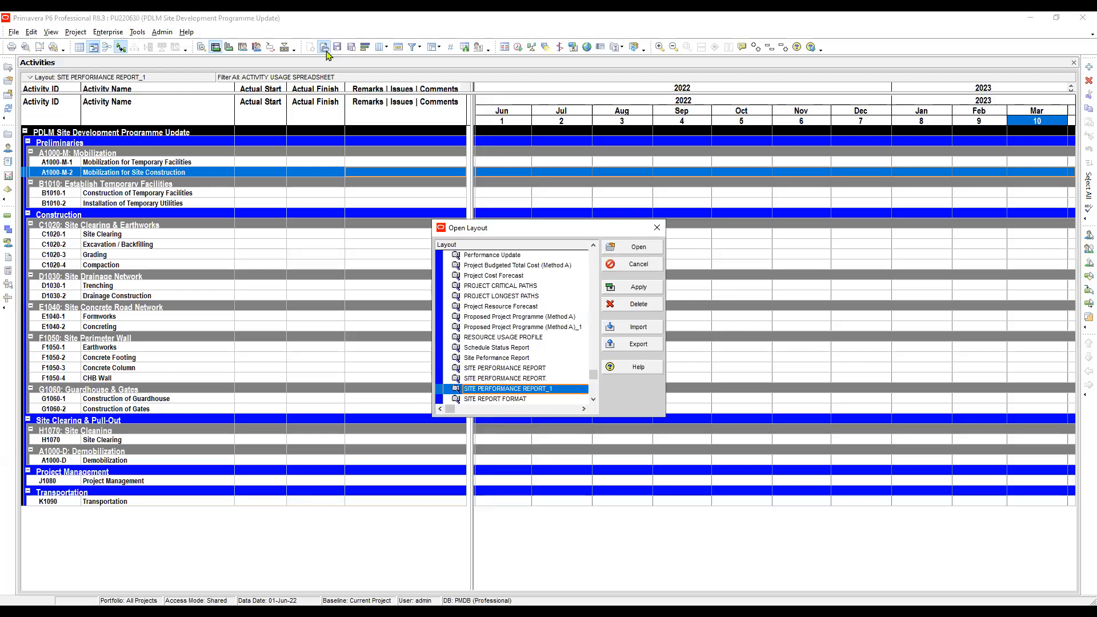
key("Up")
key("Up")
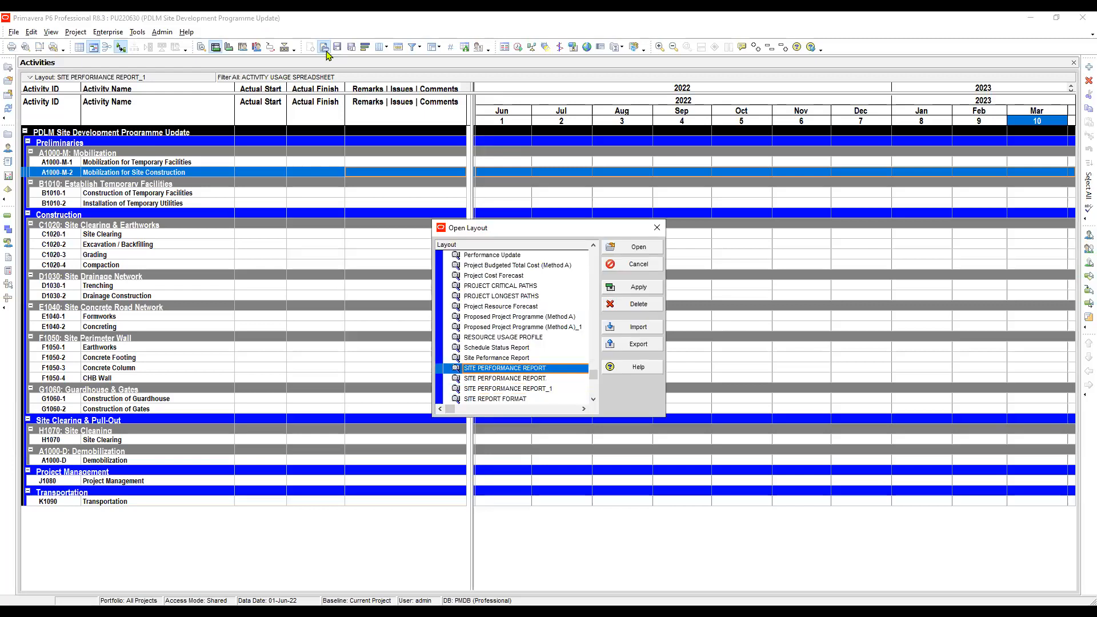
key("shift+Down")
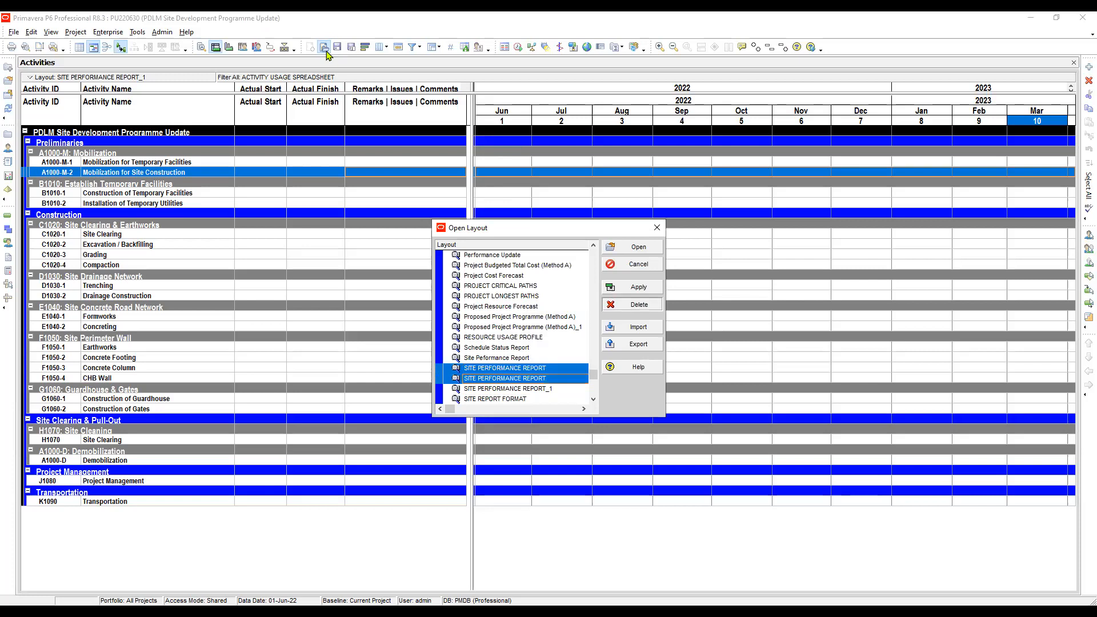
key("Delete")
key("Return")
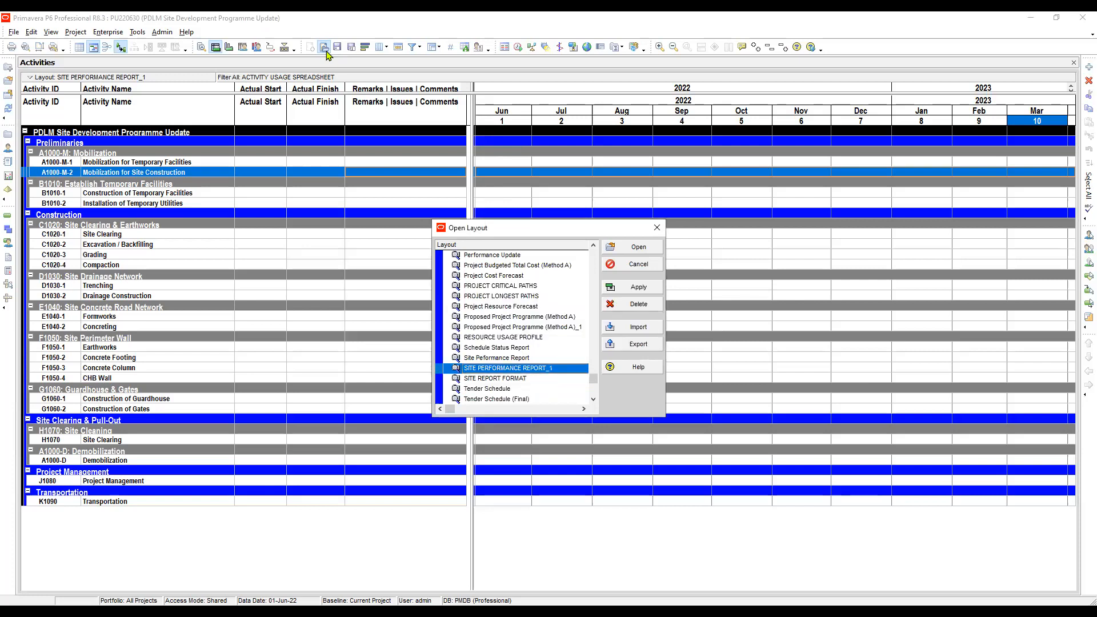
Rename the SITE PERFORMANCE REPORT_1 layout as SITE PERFORMANCE REPORT and apply it to the activities view.
key("F2")
key("BackSpace")
key("BackSpace")
left_click(497, 347)
left_click(504, 368)
left_click(632, 287)
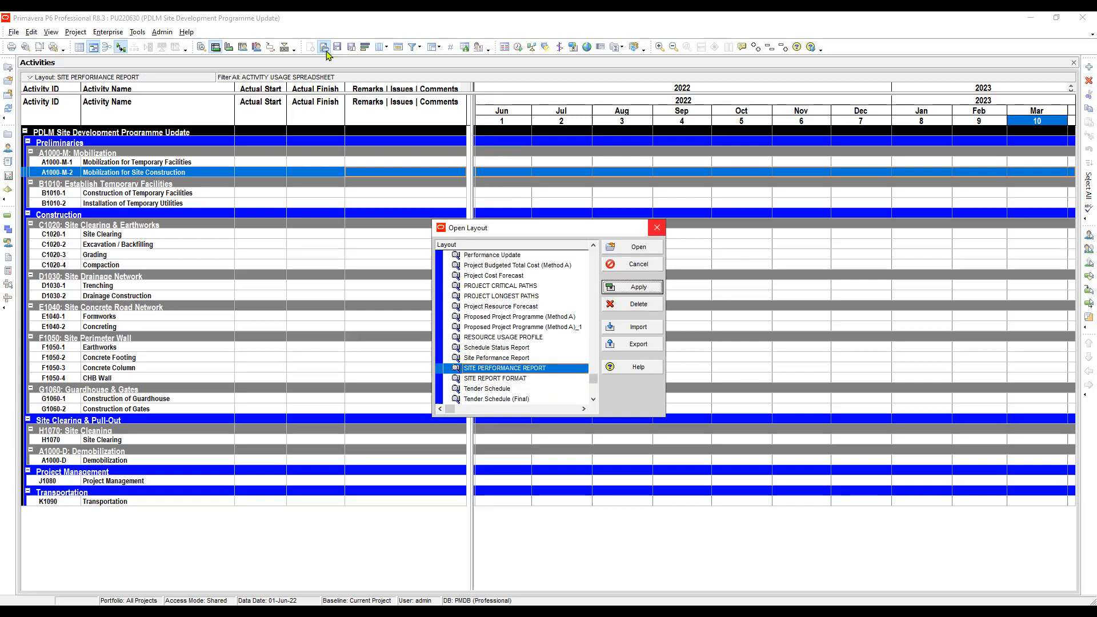
left_click(657, 228)
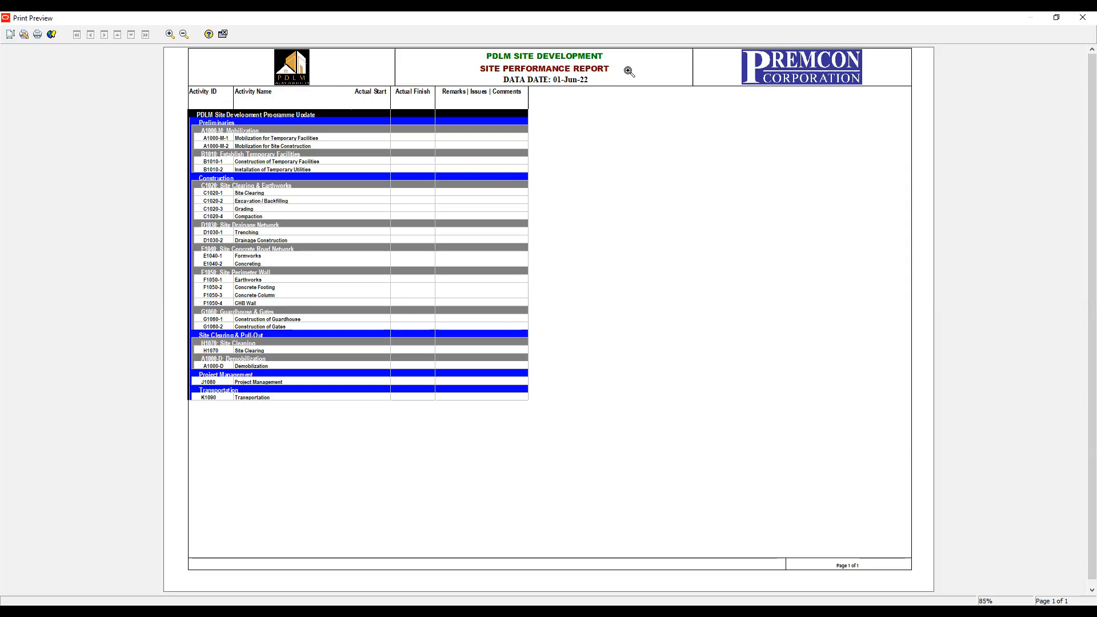
Open the header settings of the printed report's page setup and check the font of the header text.
left_click(11, 34)
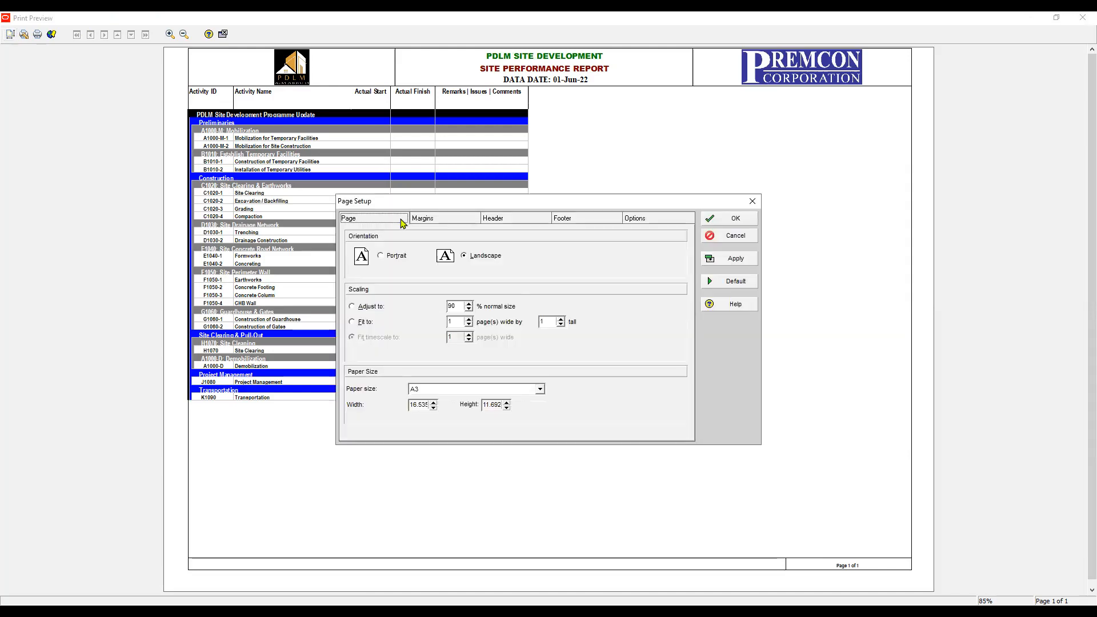
key("Right")
key("Right")
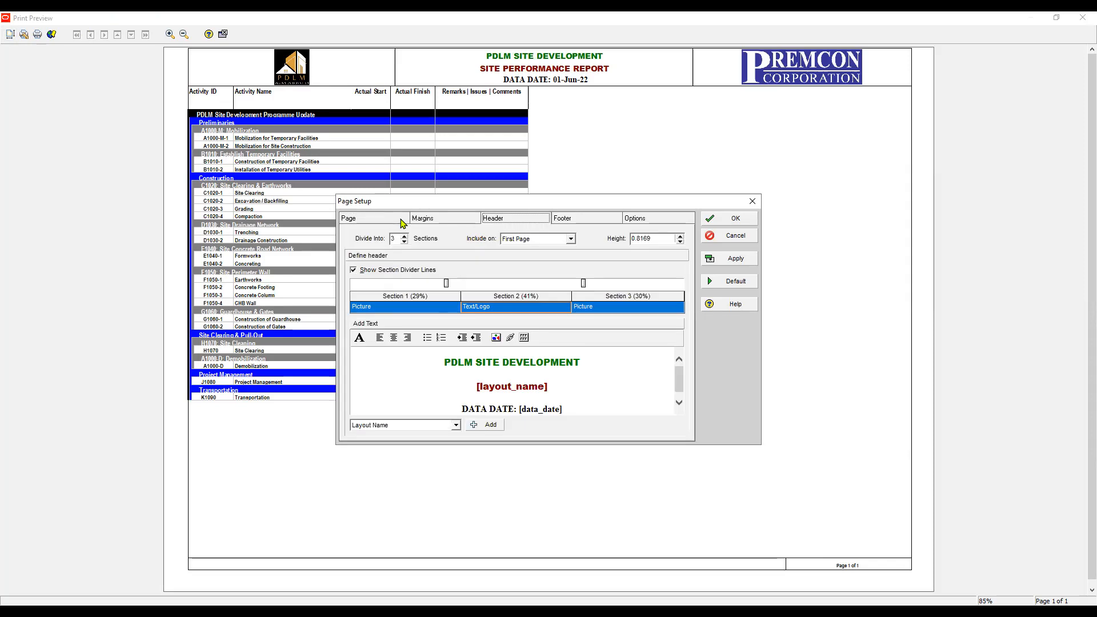
left_click(359, 338)
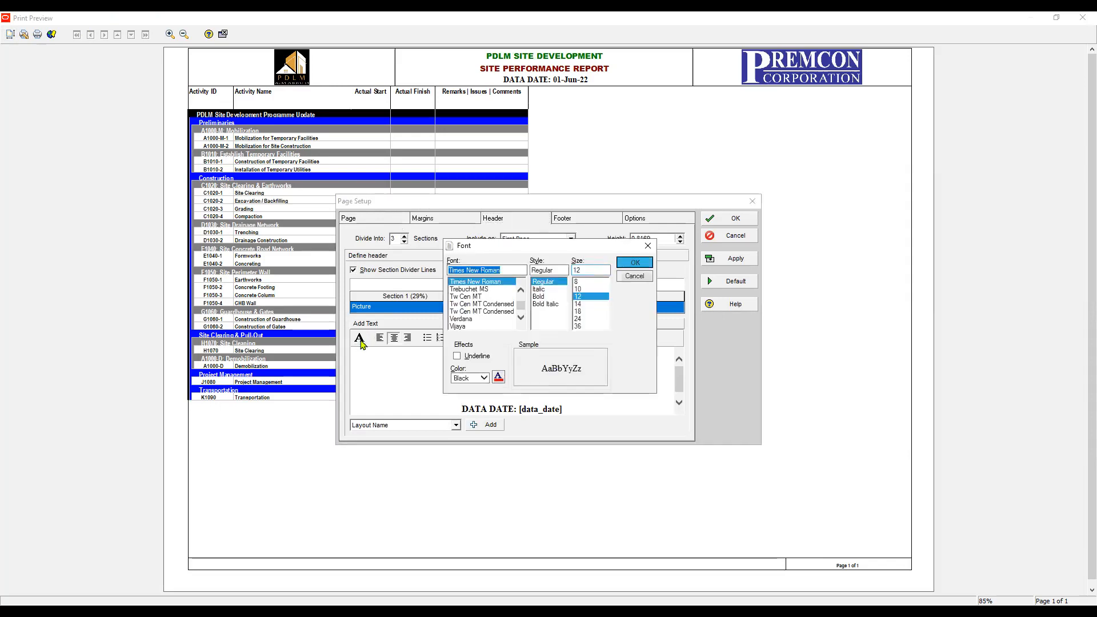
key("Escape")
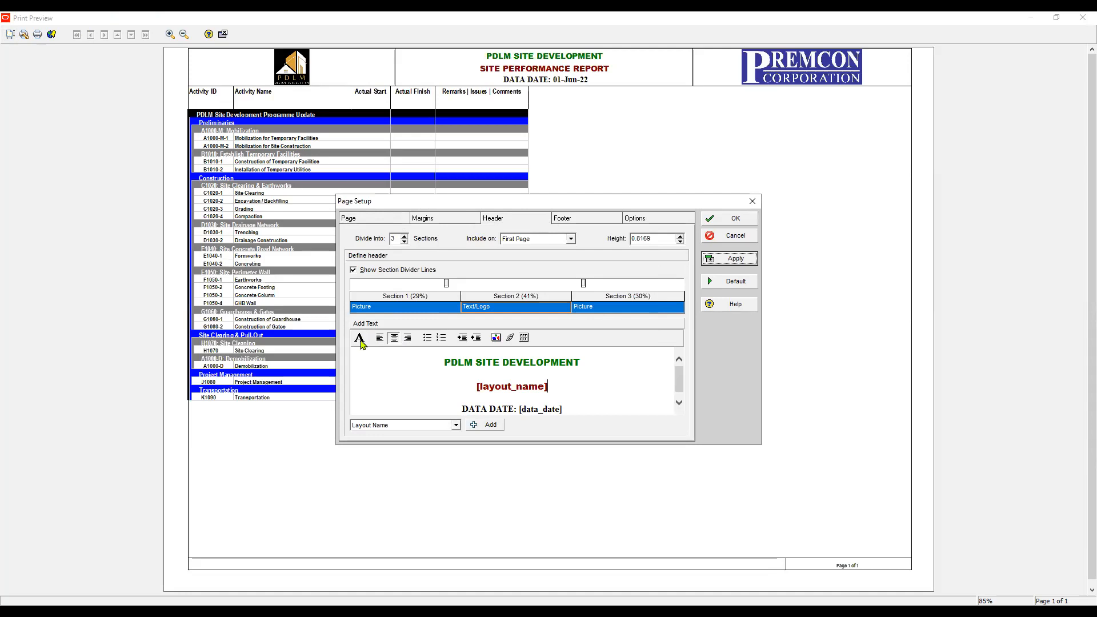
key("Return")
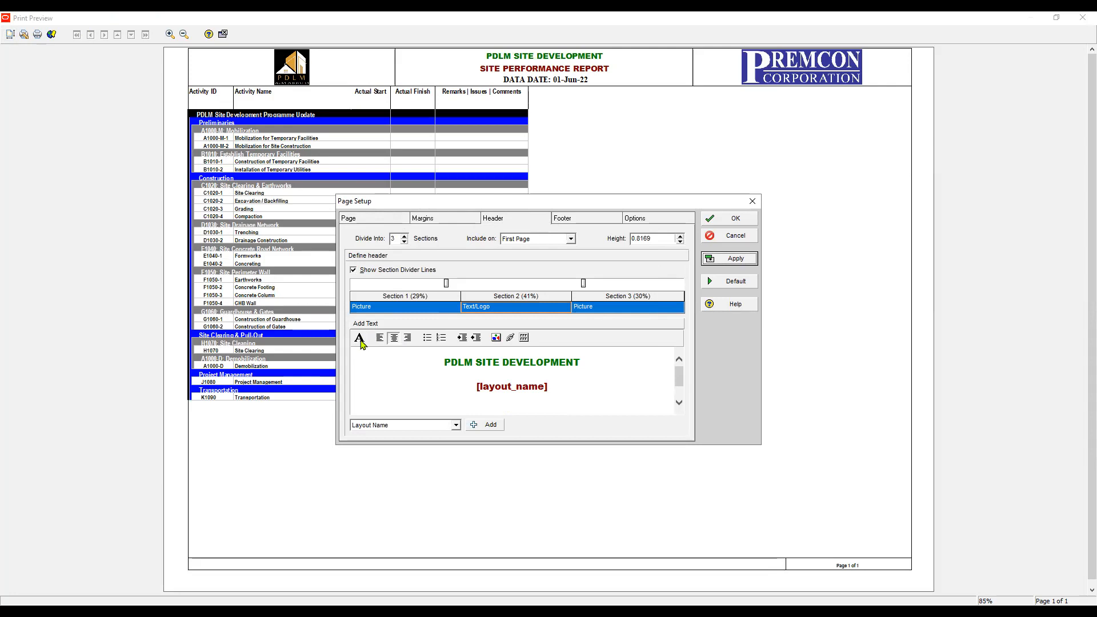
type("(")
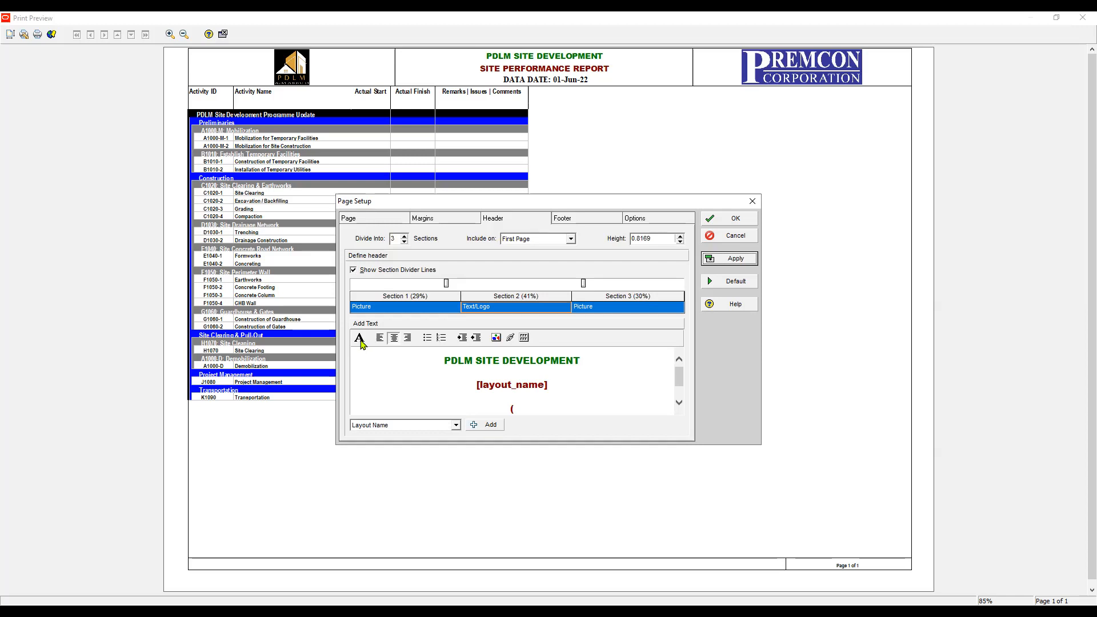
type("ACTUAL ACTIVITY PERCENT")
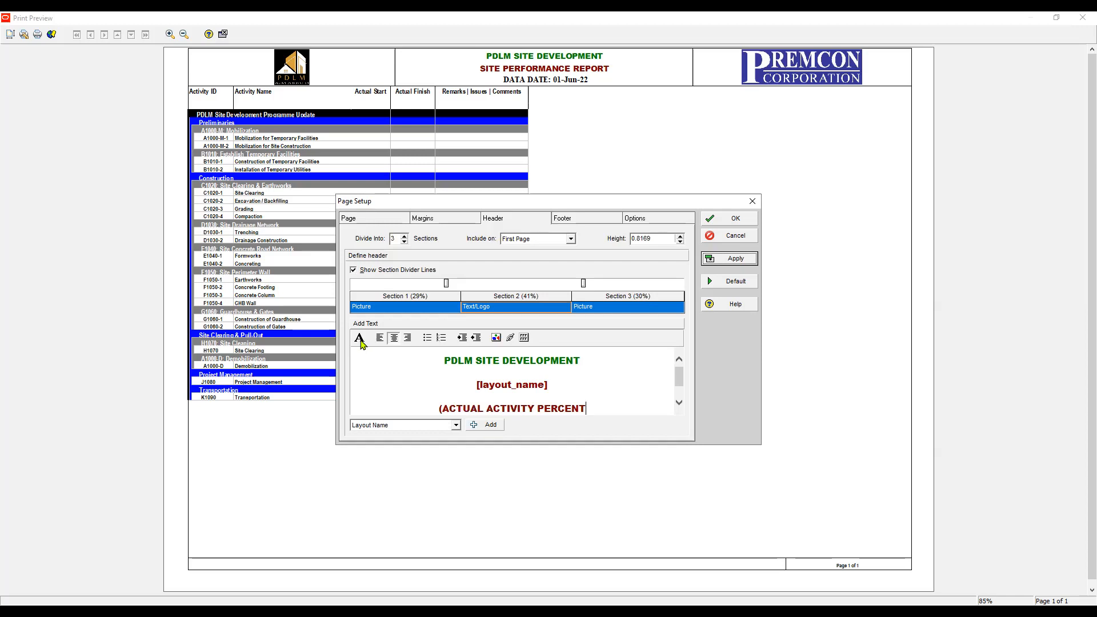
type("COMPLETE AND")
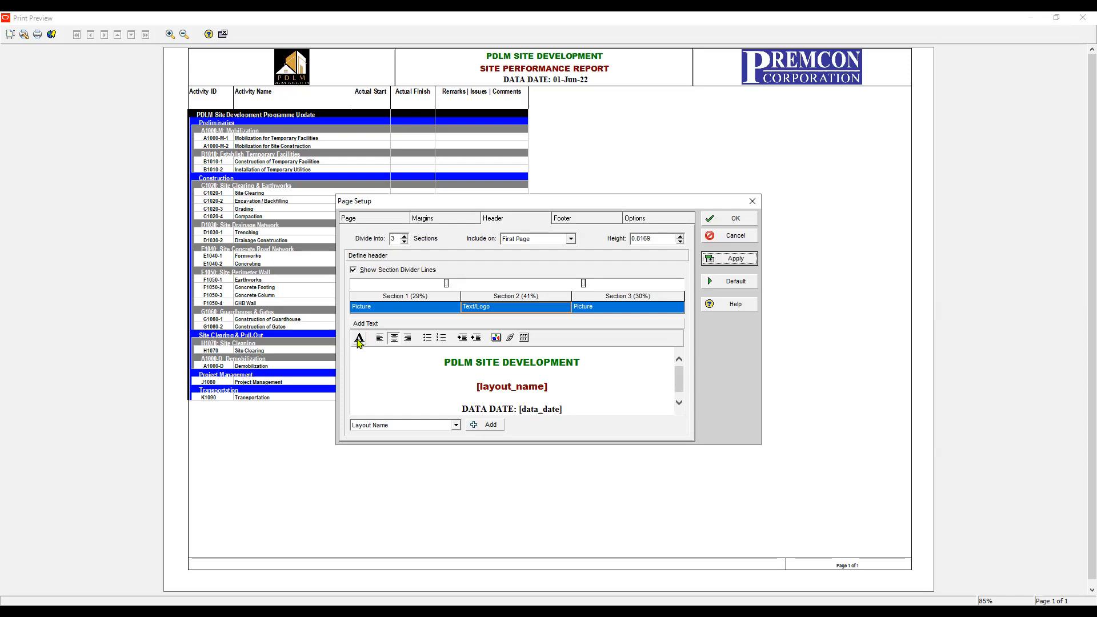
Check the font, style, size and color used for the project title and layout name lines in the header.
left_click(359, 339)
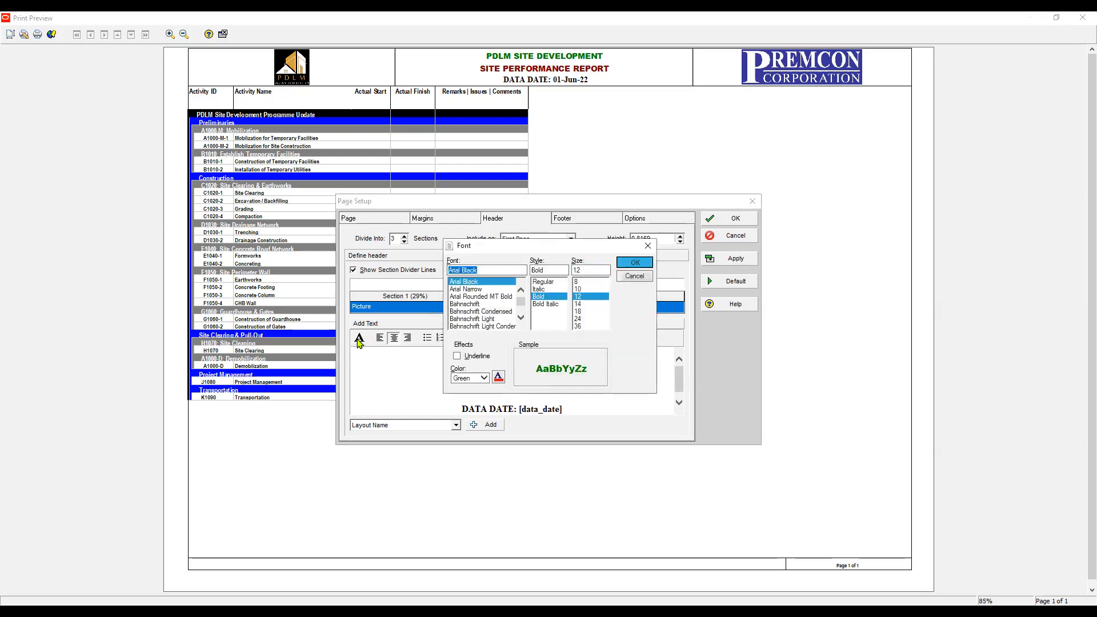
key("Return")
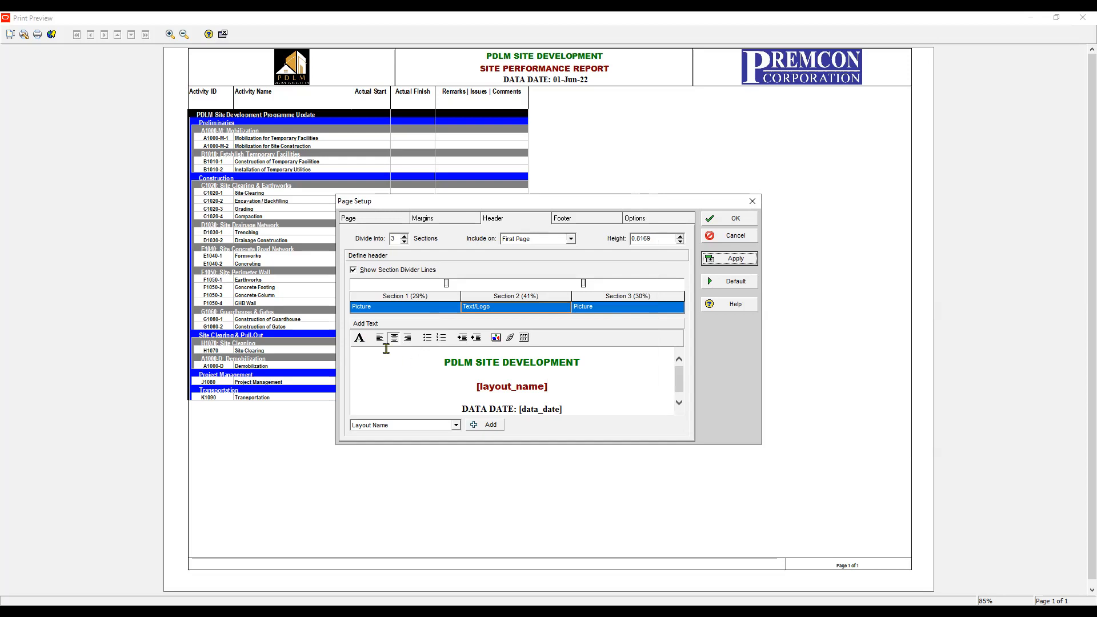
left_click(359, 339)
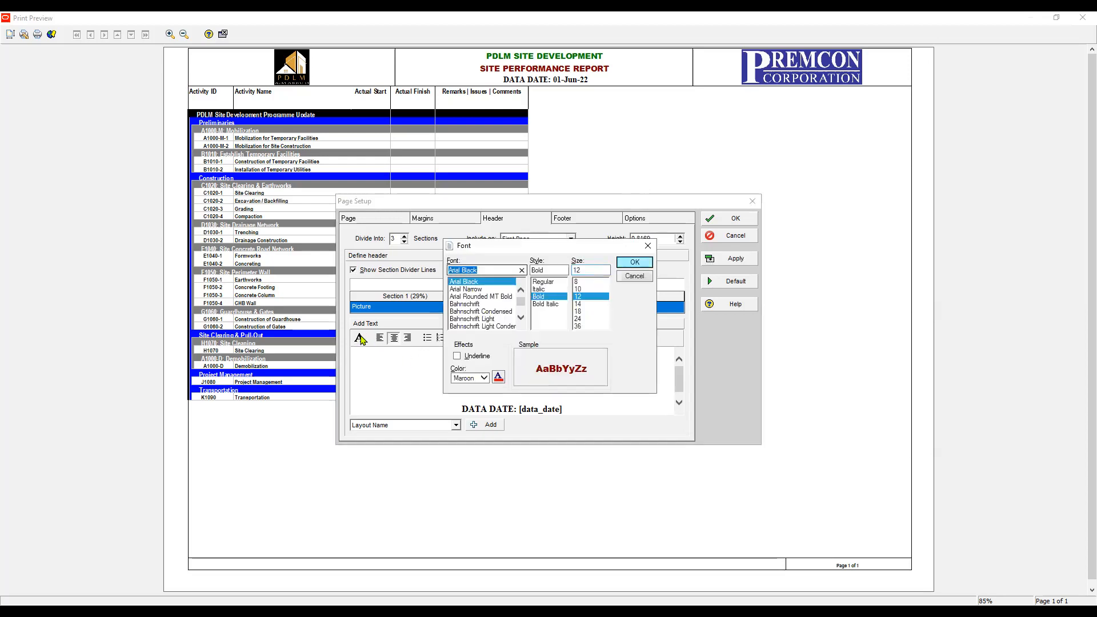
key("Escape")
Replace the layout name line in the header with "(ACTUAL ACTIVITY PERCENT COMPLETE AND ACTUAL EXPENSES)".
key("shift+End")
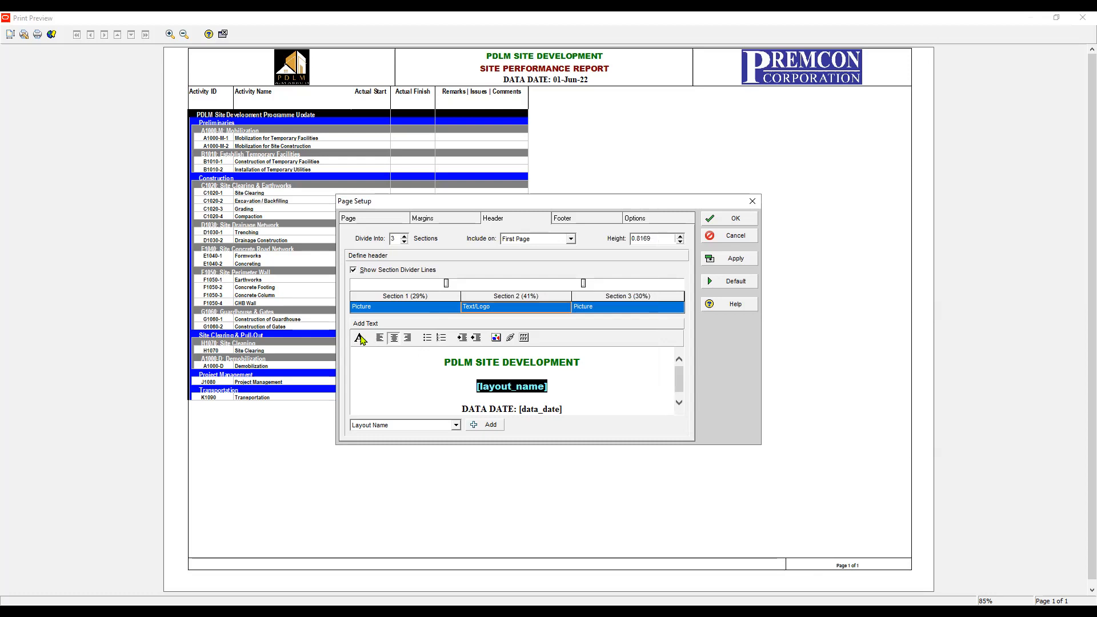
type("ACTUAL ACTIVITY PERCENT COMPLETE AND")
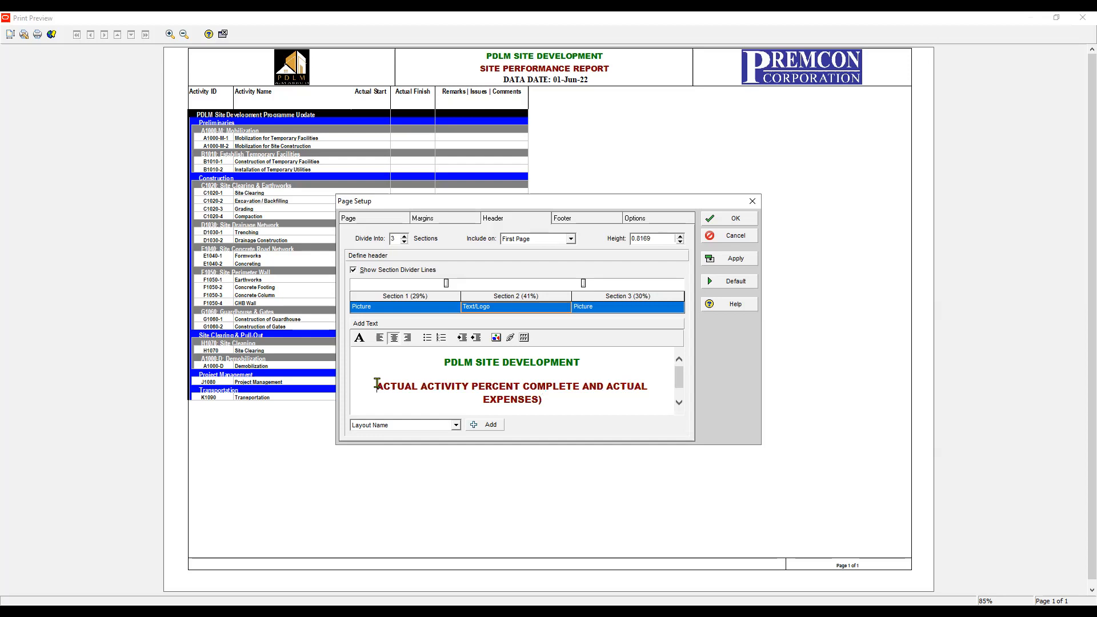
type("(")
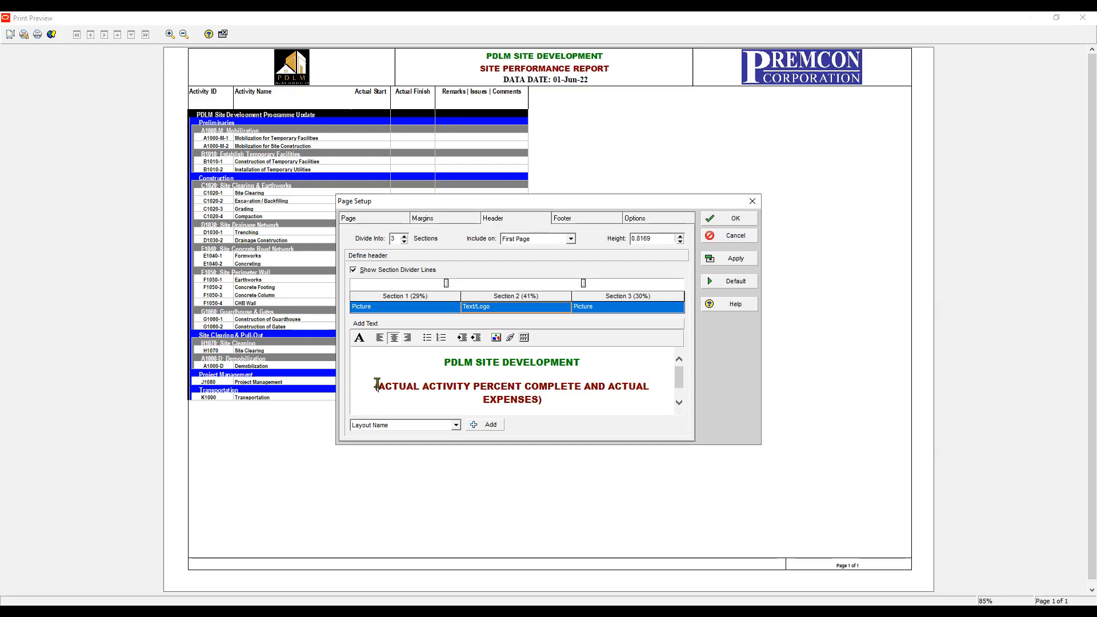
Confirm the font of the "(ACTUAL ACTIVITY PERCENT COMPLETE AND ACTUAL EXPENSES)" header line and apply the header to the preview.
key("Down")
left_click(359, 337)
left_click(634, 263)
left_click(730, 259)
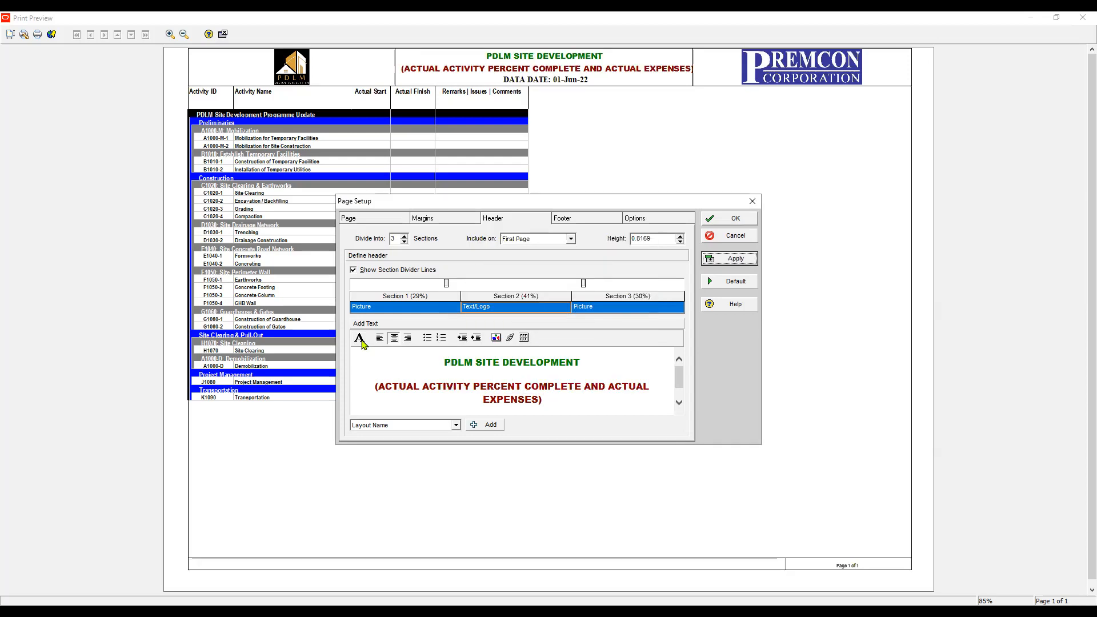
Hide the section divider lines of the header, set its height to 1.3169 and apply both changes.
left_click(354, 271)
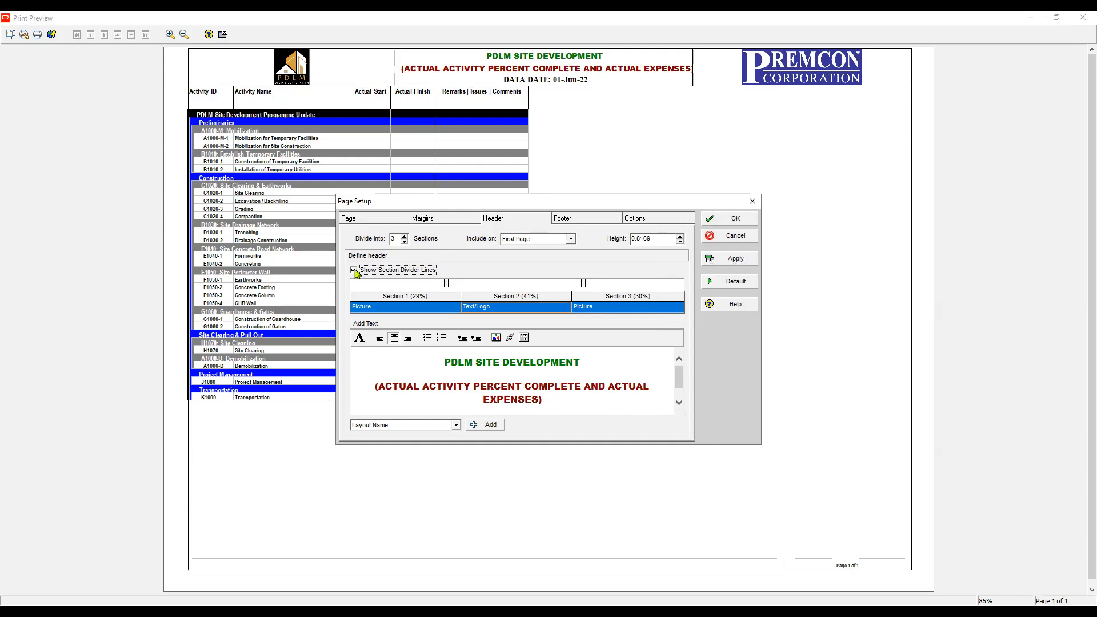
left_click(730, 259)
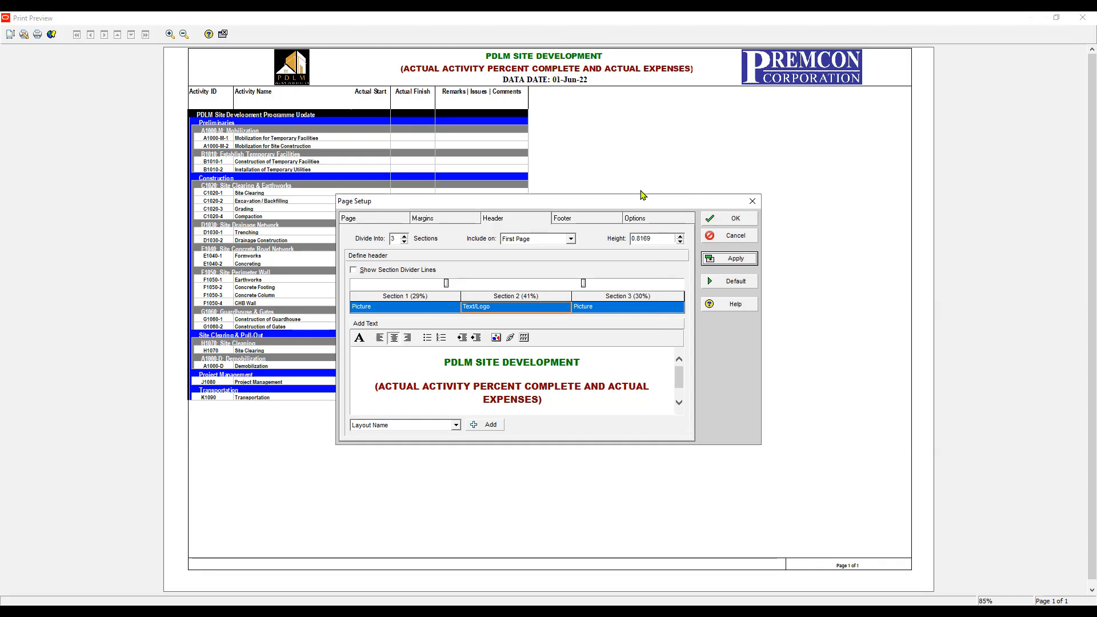
left_click(680, 236)
left_click(730, 258)
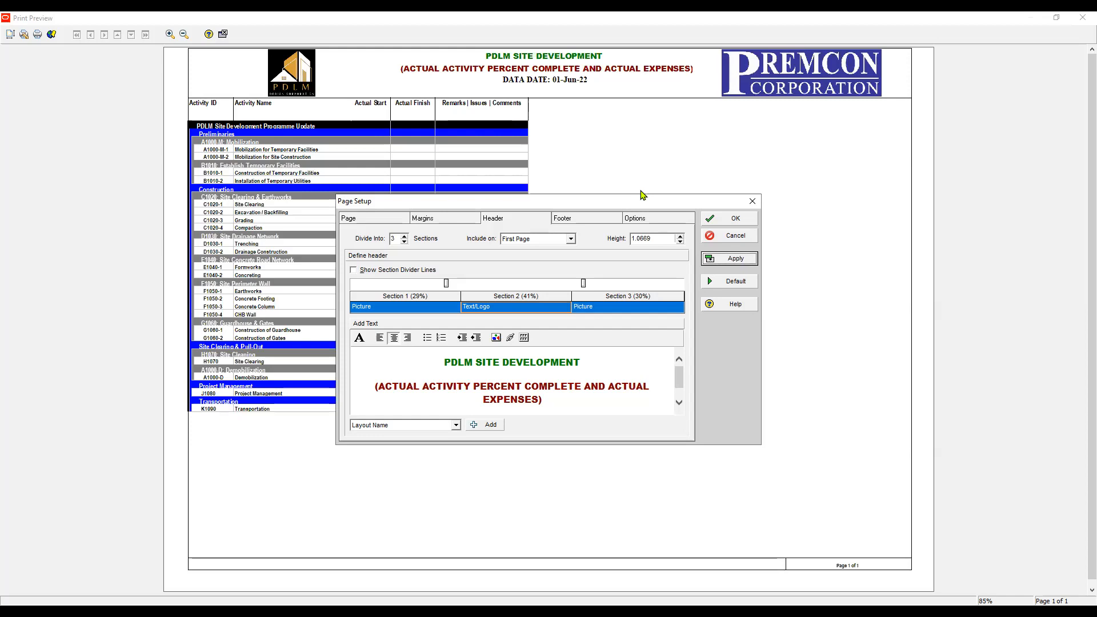
left_click(680, 236)
left_click(729, 259)
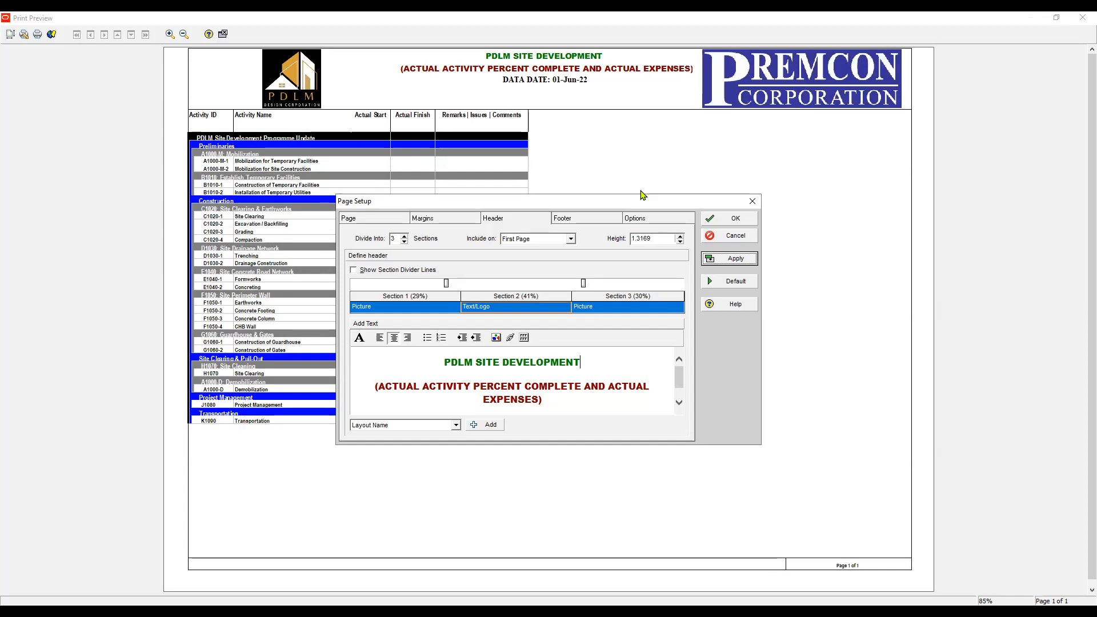
Insert a blank line below the project title in the header text and turn the section divider lines back on.
key("Return")
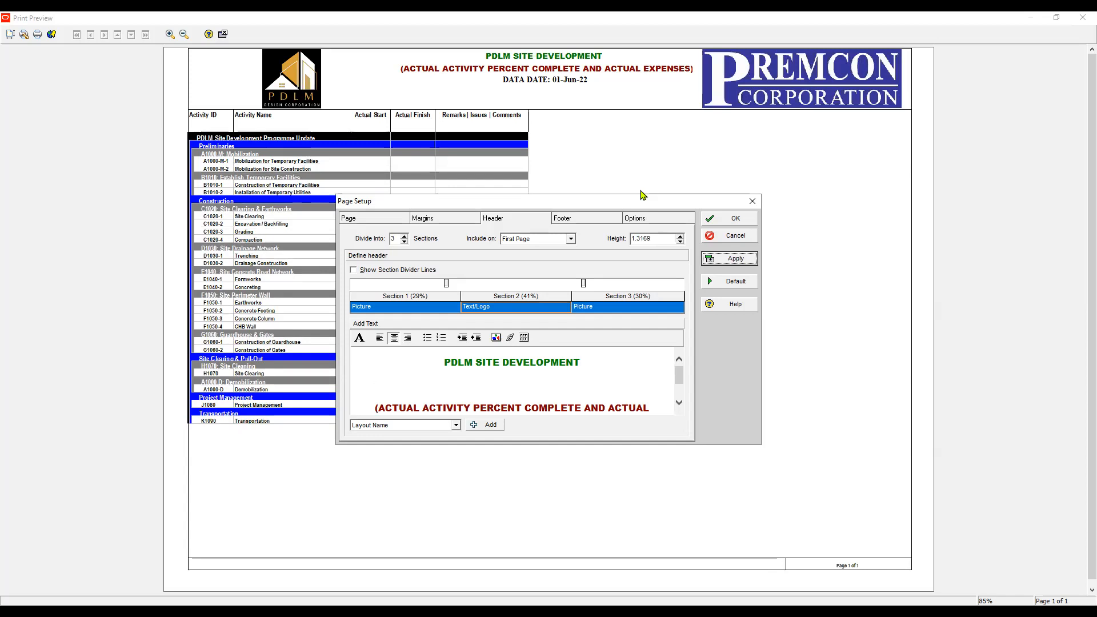
key("alt+s")
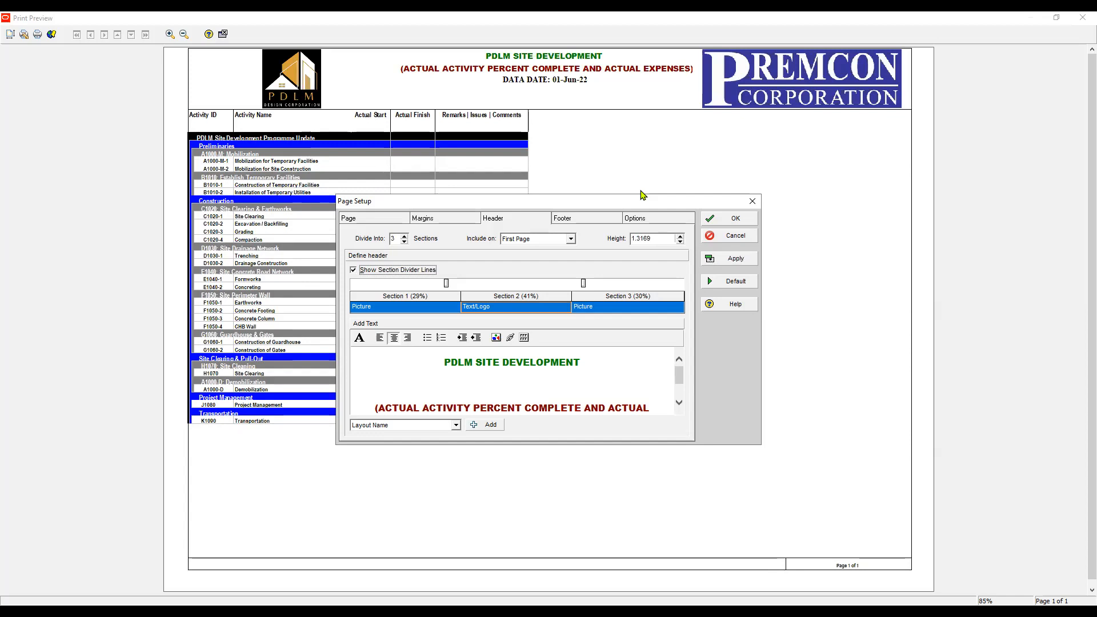
key("Tab")
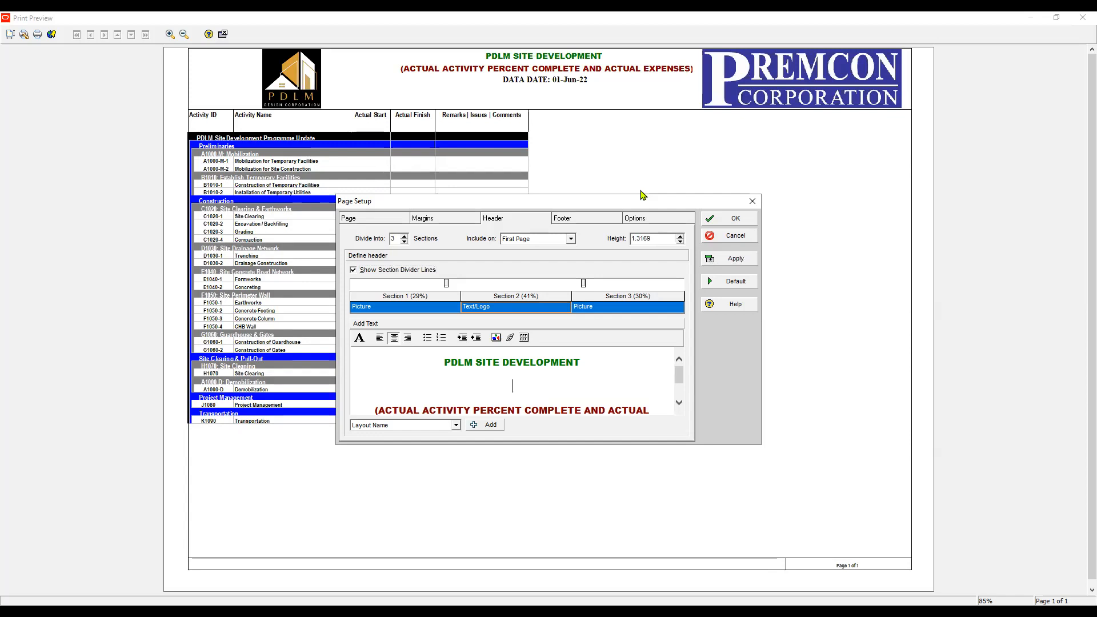
Enter SITE PERFORMANCE REP on the new header line, replace it with the Layout Name field and accept its font settings.
left_click(360, 338)
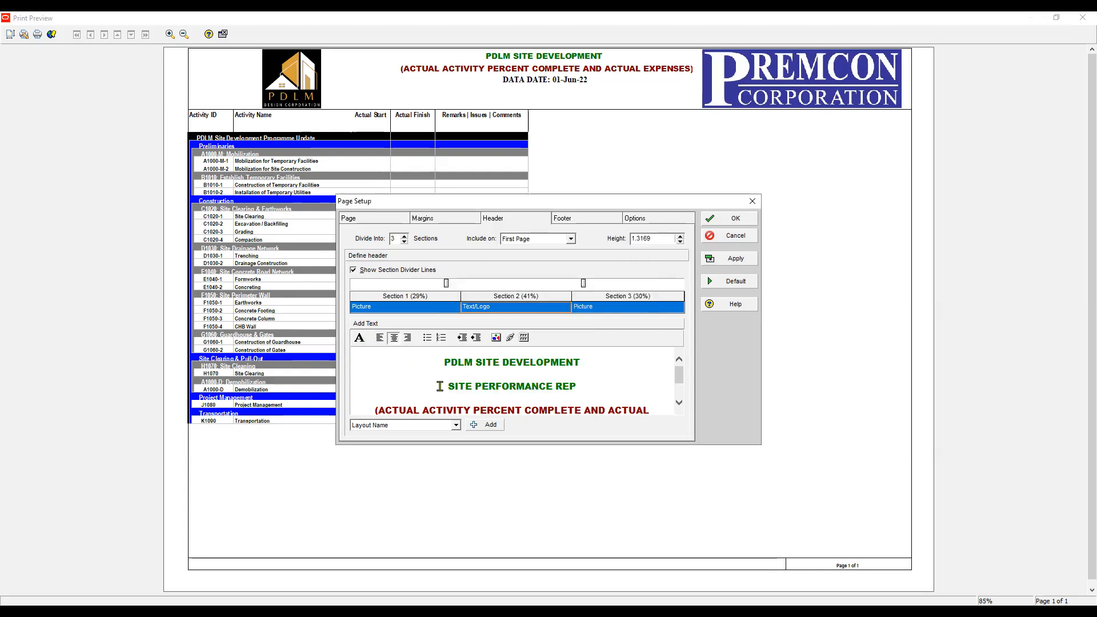
left_click_drag(440, 387, 448, 387)
triple_click(448, 387)
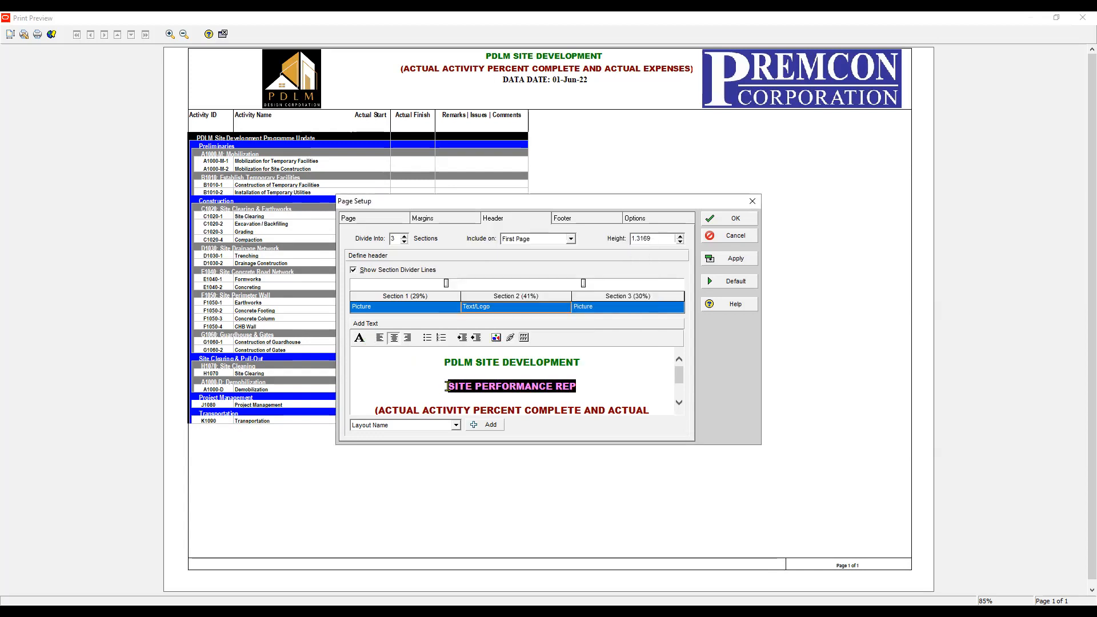
left_click(446, 425)
left_click(392, 437)
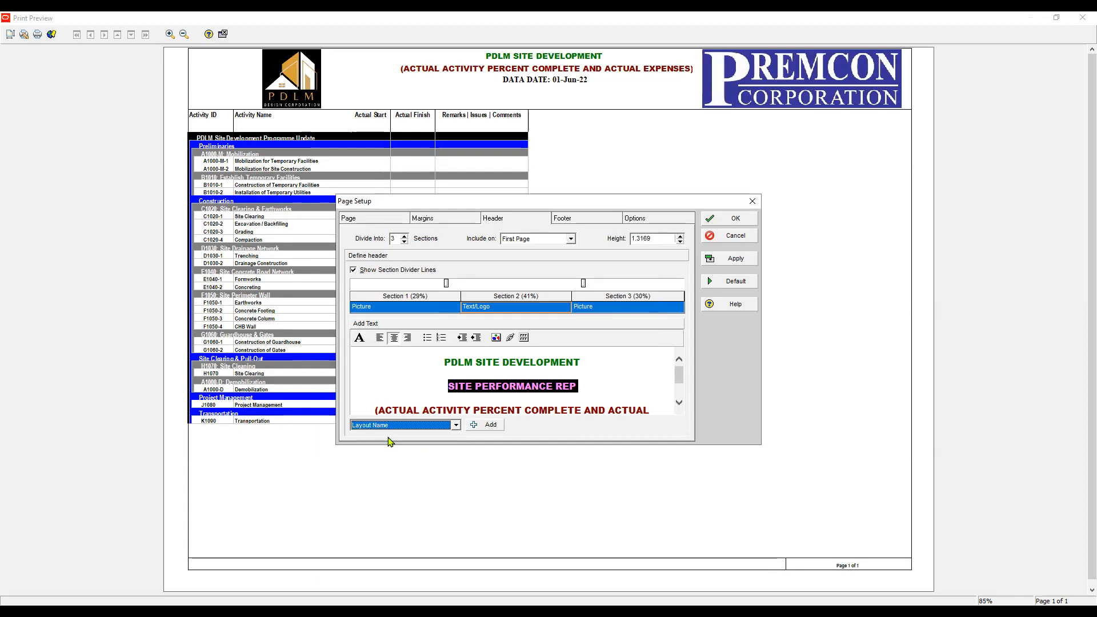
left_click(484, 425)
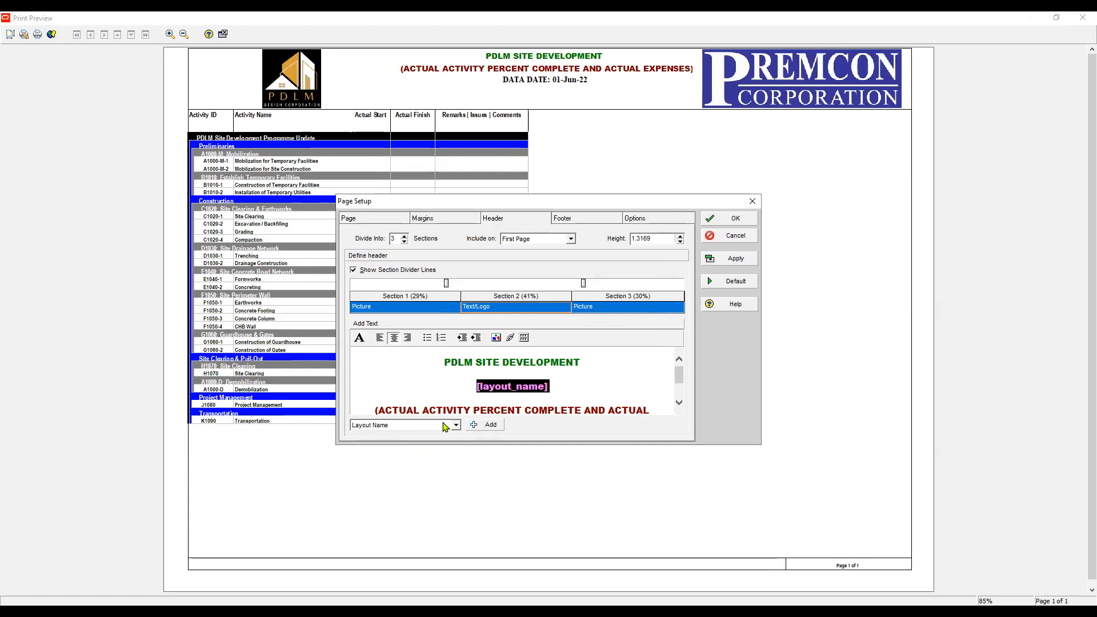
left_click(359, 338)
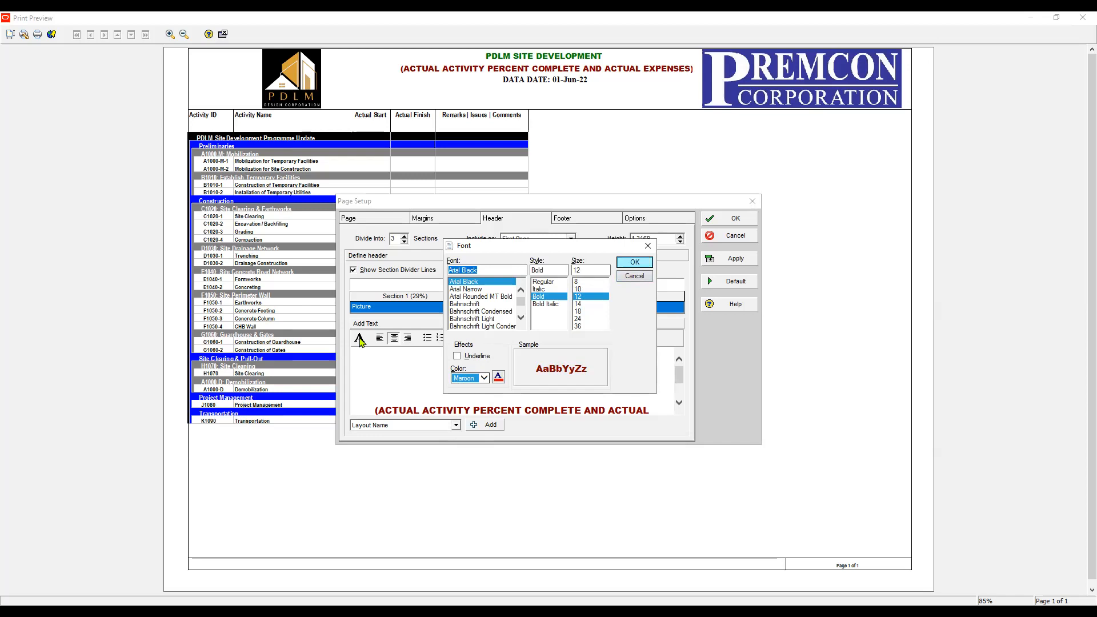
left_click(634, 263)
Color the "(ACTUAL ACTIVITY PERCENT COMPLETE AND ACTUAL EXPENSES)" header line Blue and apply the change.
left_click(395, 406)
left_click_drag(373, 396, 543, 409)
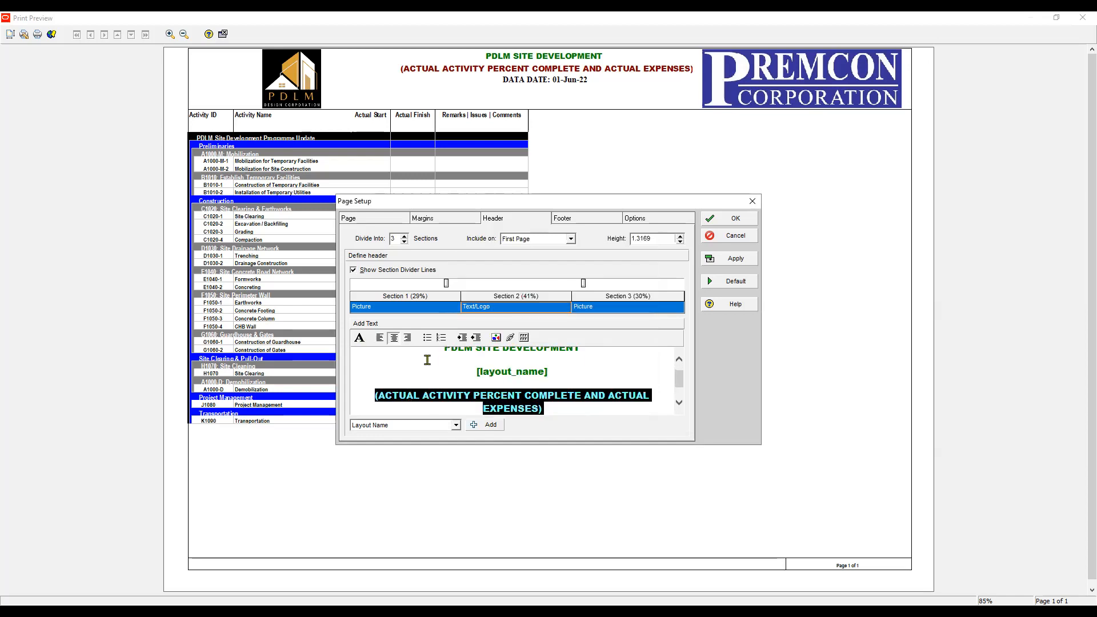
left_click(359, 338)
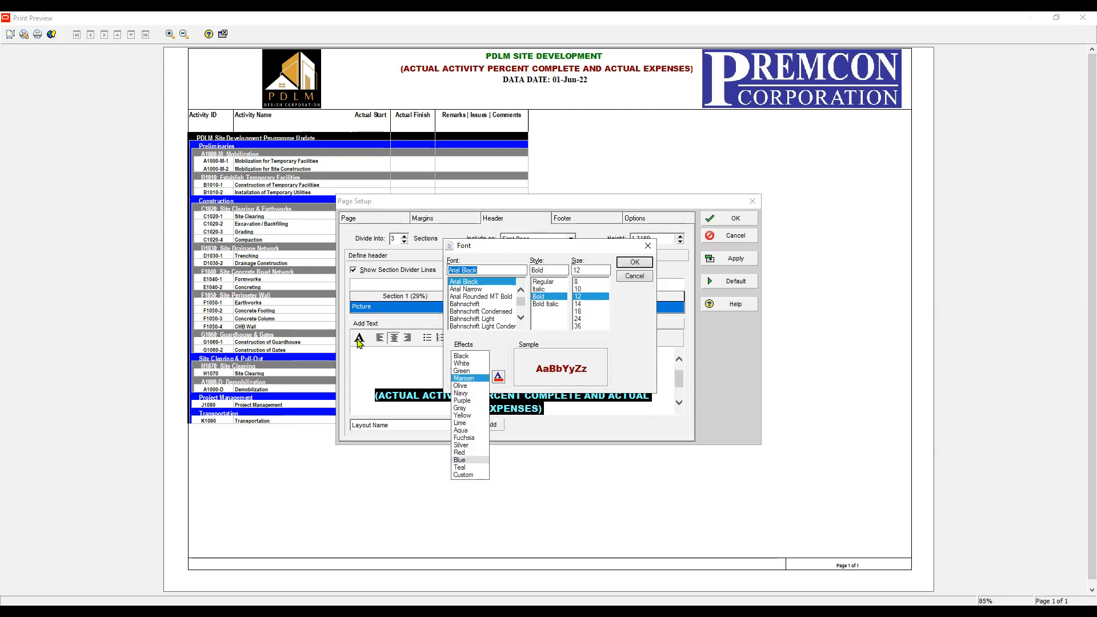
left_click(469, 459)
left_click(635, 262)
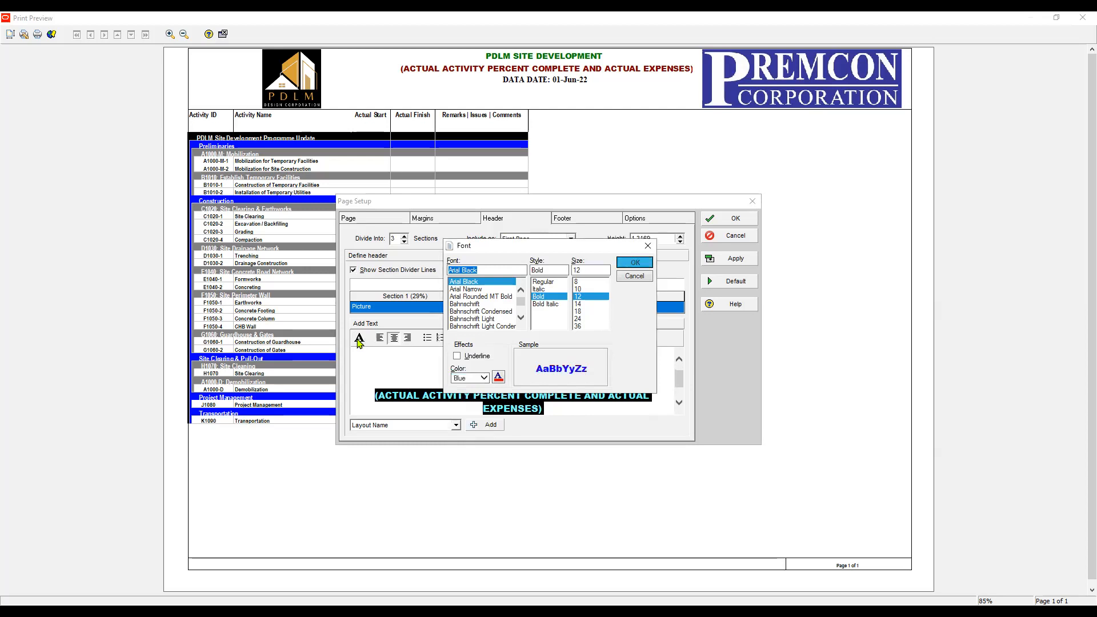
left_click(735, 259)
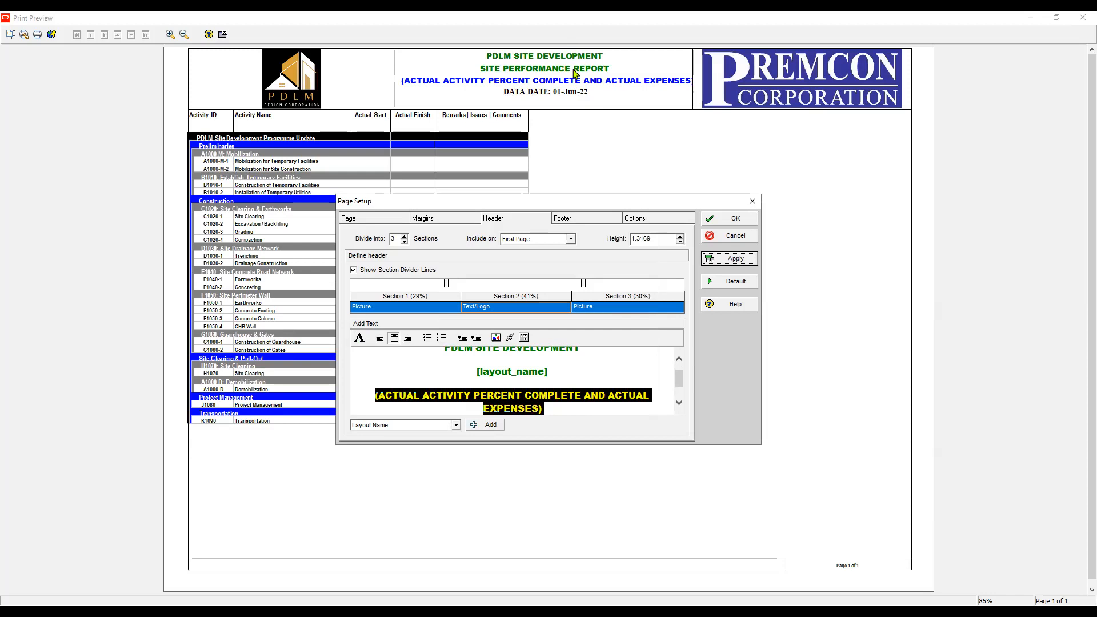
left_click(569, 177)
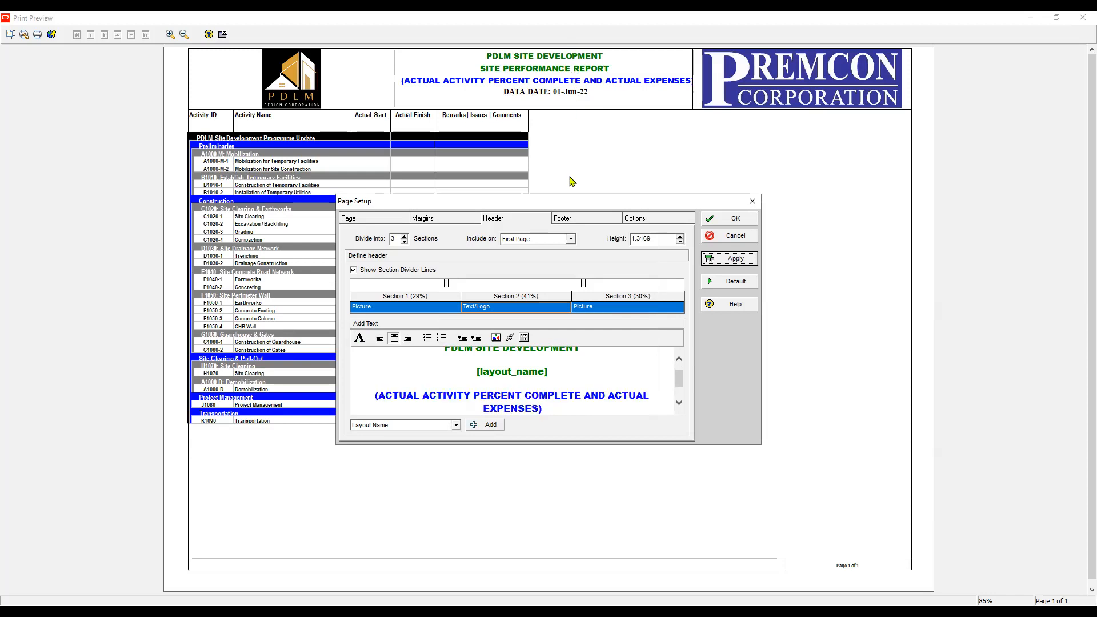
Color the layout name field in the header Maroon and apply the change.
left_click_drag(549, 371, 475, 372)
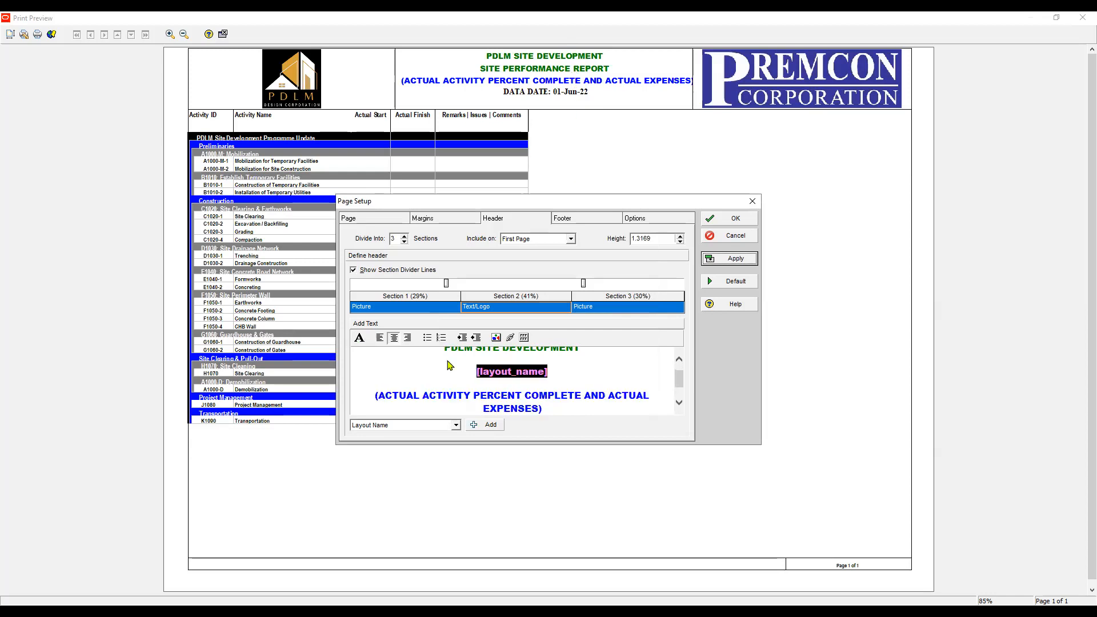
left_click(357, 339)
left_click(484, 378)
left_click(465, 385)
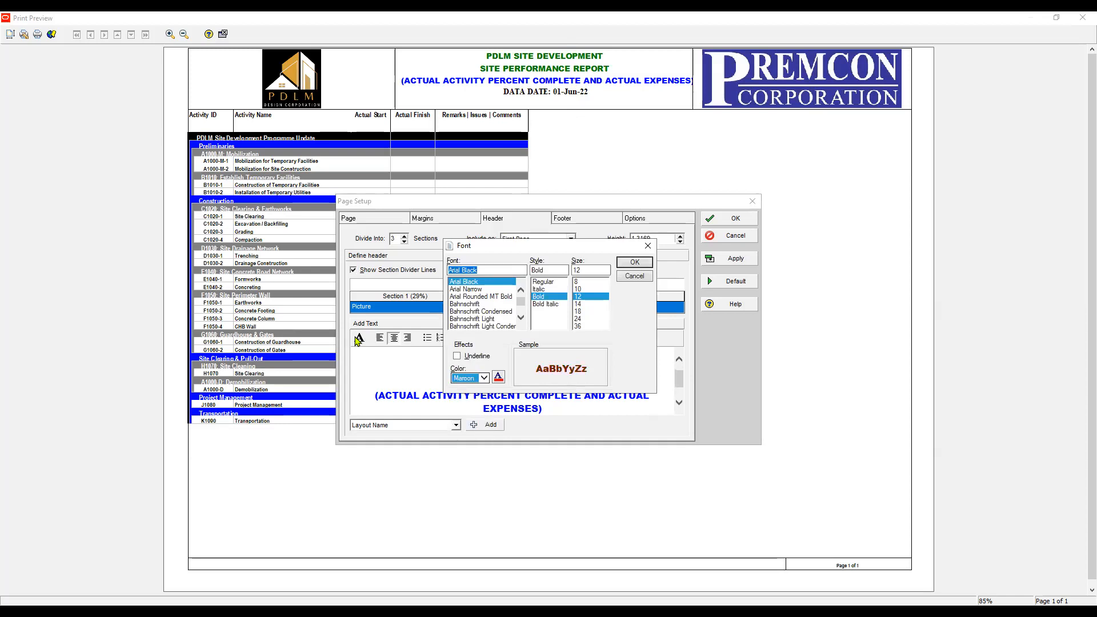
left_click(635, 262)
left_click(730, 258)
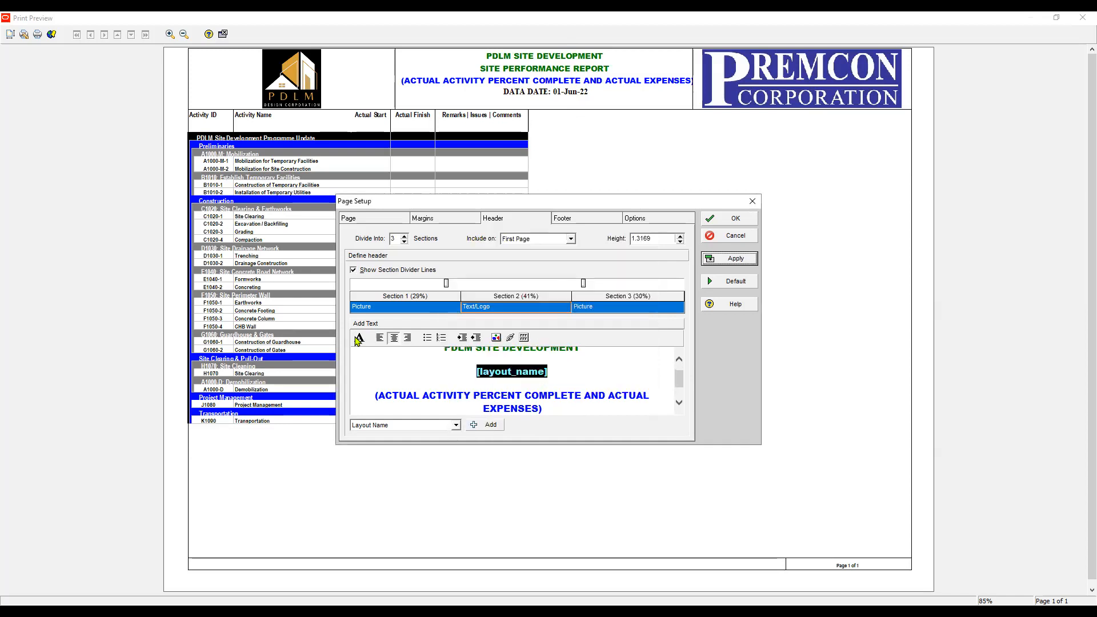
Hide the header's section divider lines, reduce the header height to 1.0669 and apply both changes.
left_click(354, 270)
left_click(735, 258)
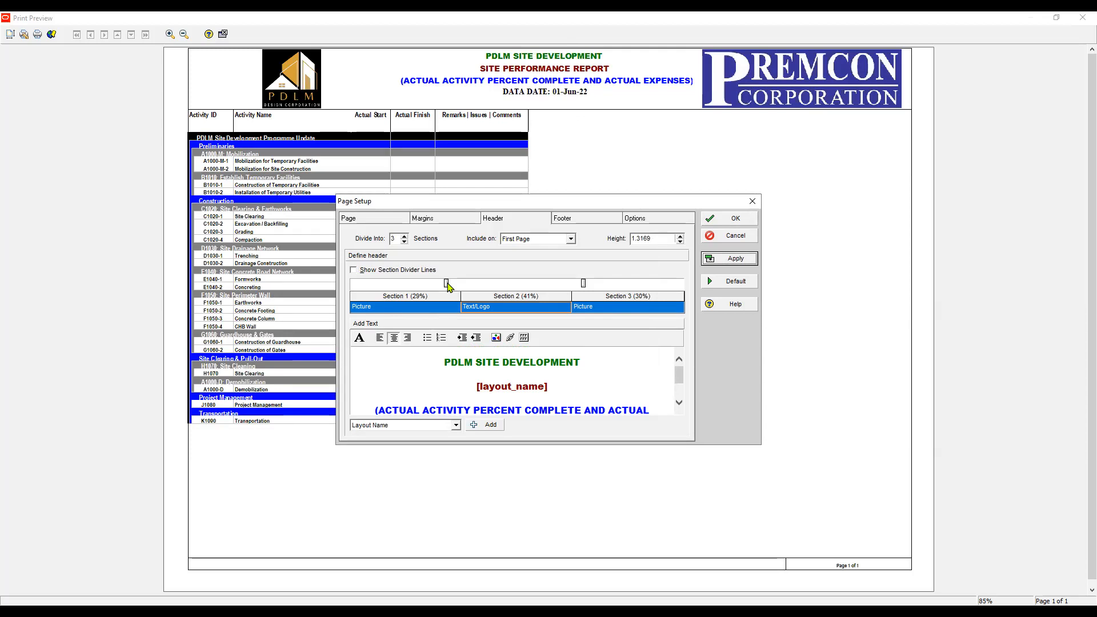
left_click(680, 241)
left_click(735, 258)
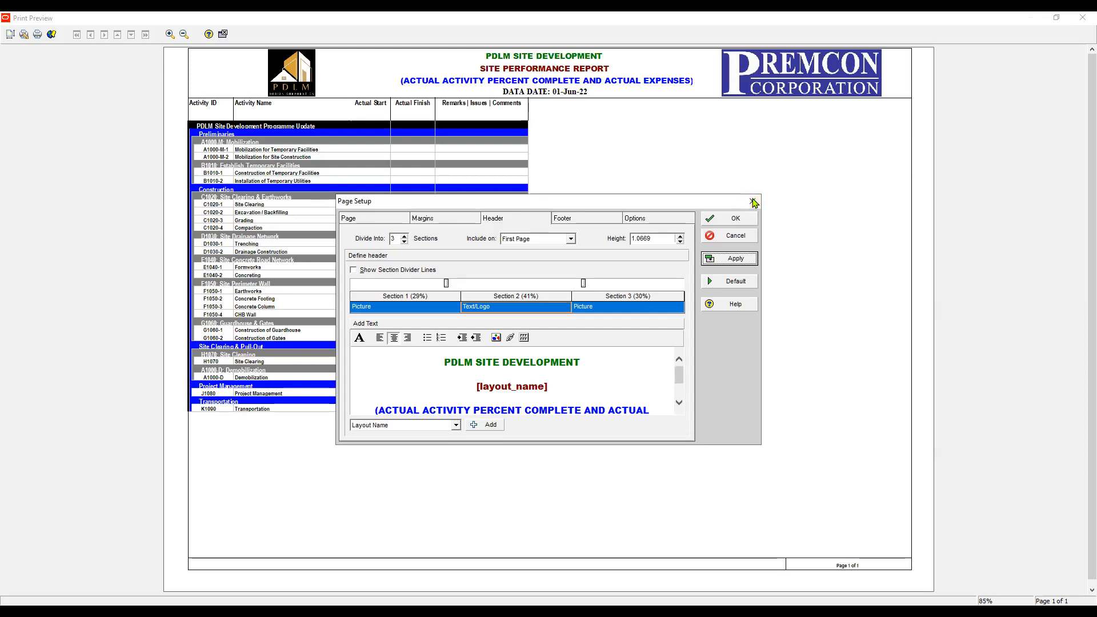
Change the first footer section from Gantt Chart Legend to Revision Box.
key("ctrl+Tab")
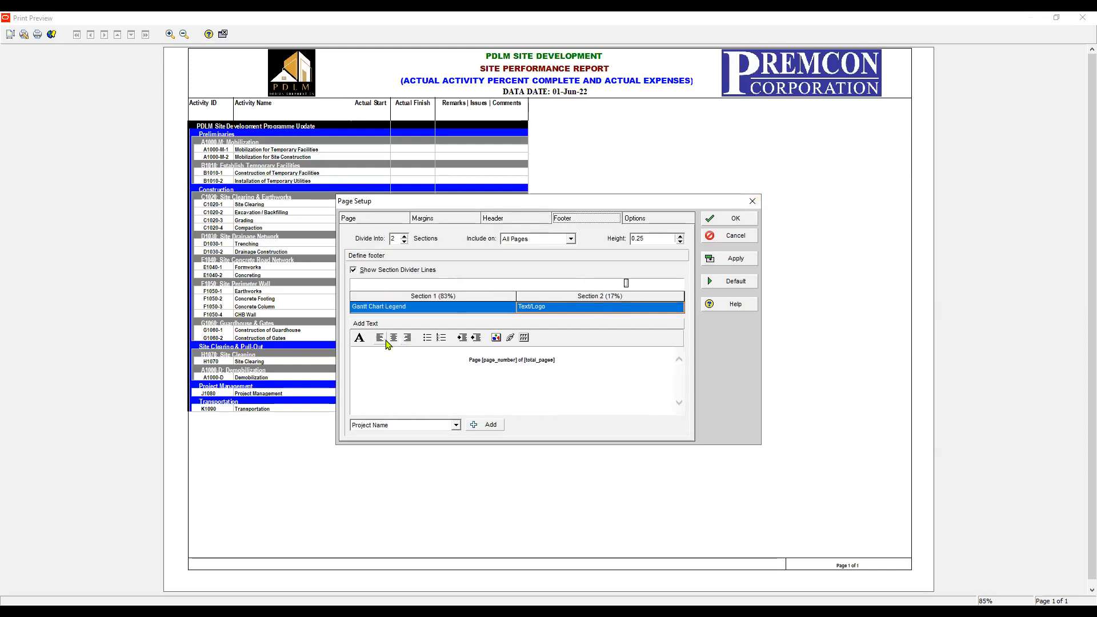
left_click(440, 313)
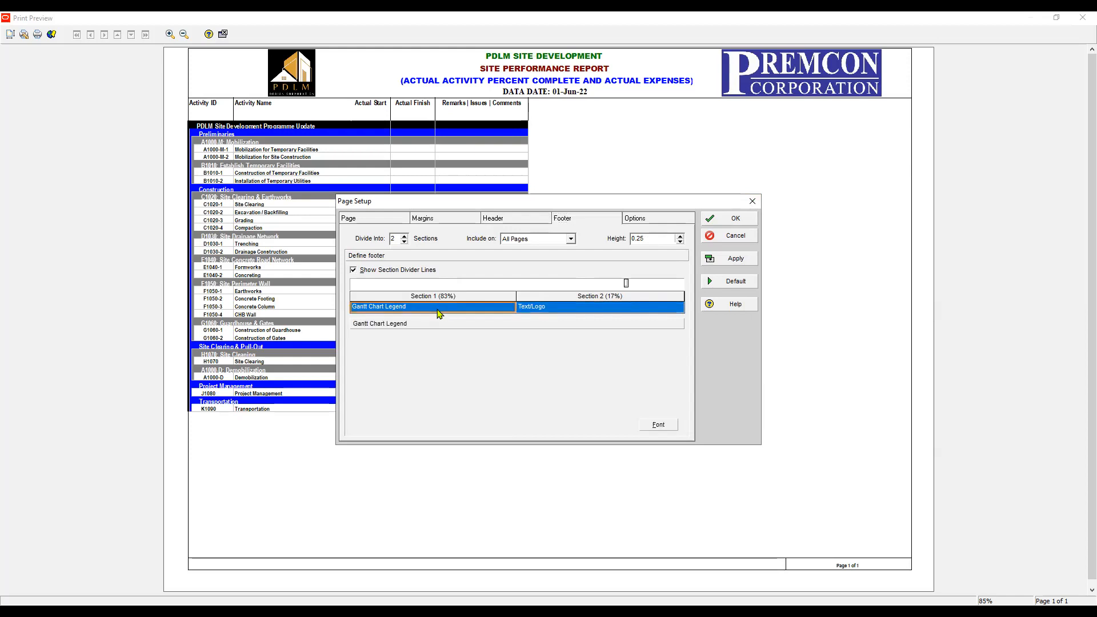
left_click(439, 312)
left_click(404, 343)
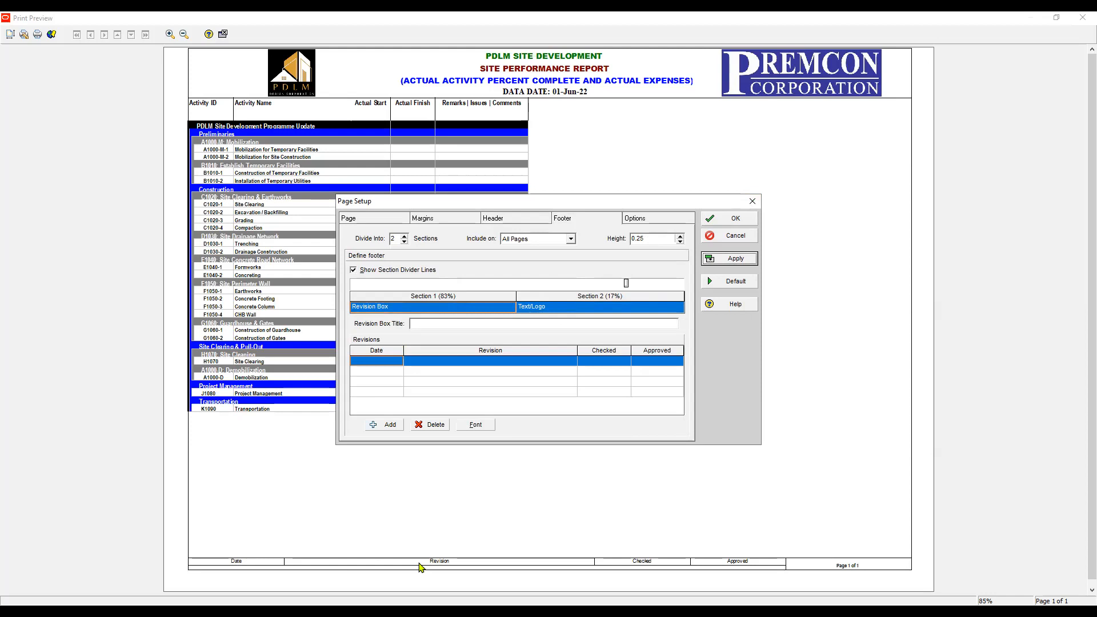
Set the footer height to 1, widen its first section to 91% and apply the changes.
left_click(680, 236)
left_click(680, 236)
left_click(680, 236)
left_click(729, 258)
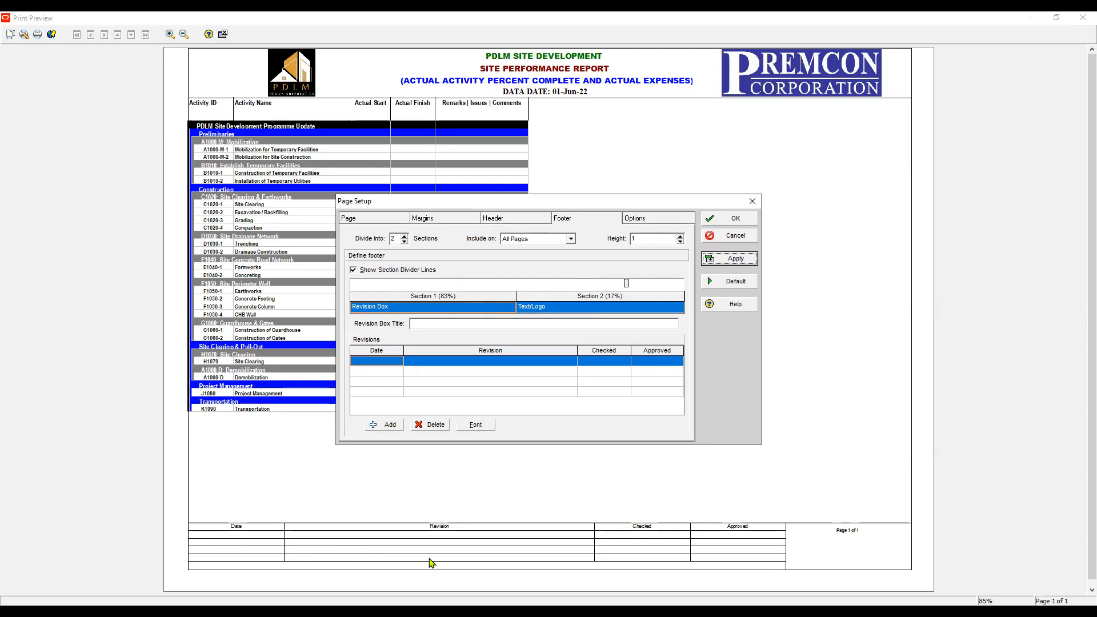
left_click_drag(626, 284, 653, 283)
left_click(729, 258)
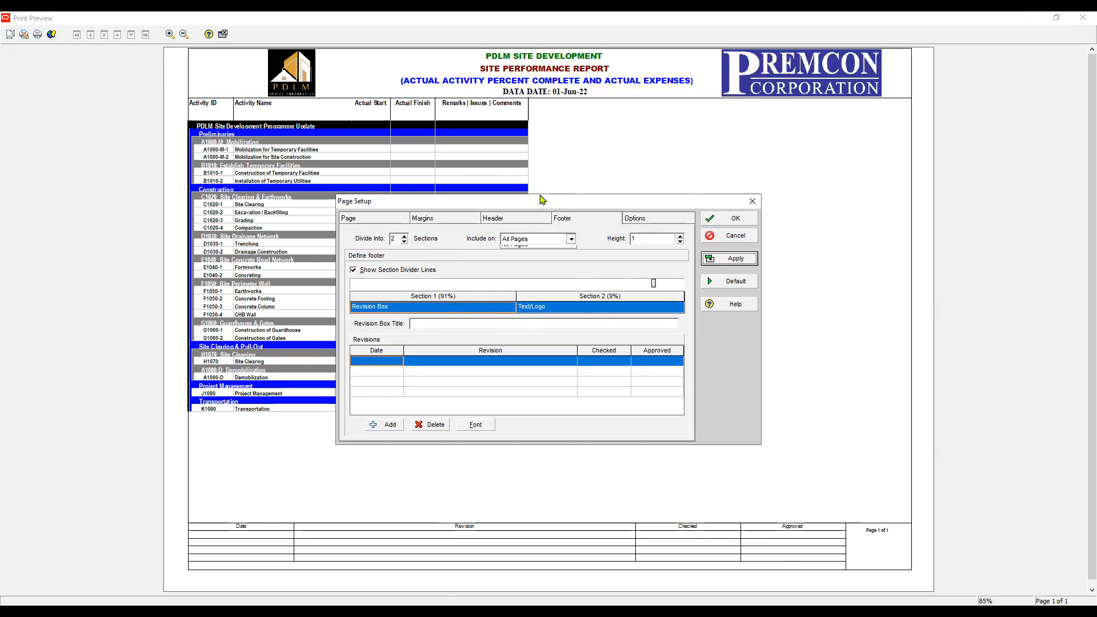
Include the footer on the First Page only, apply the change and accept the page setup.
left_click(570, 238)
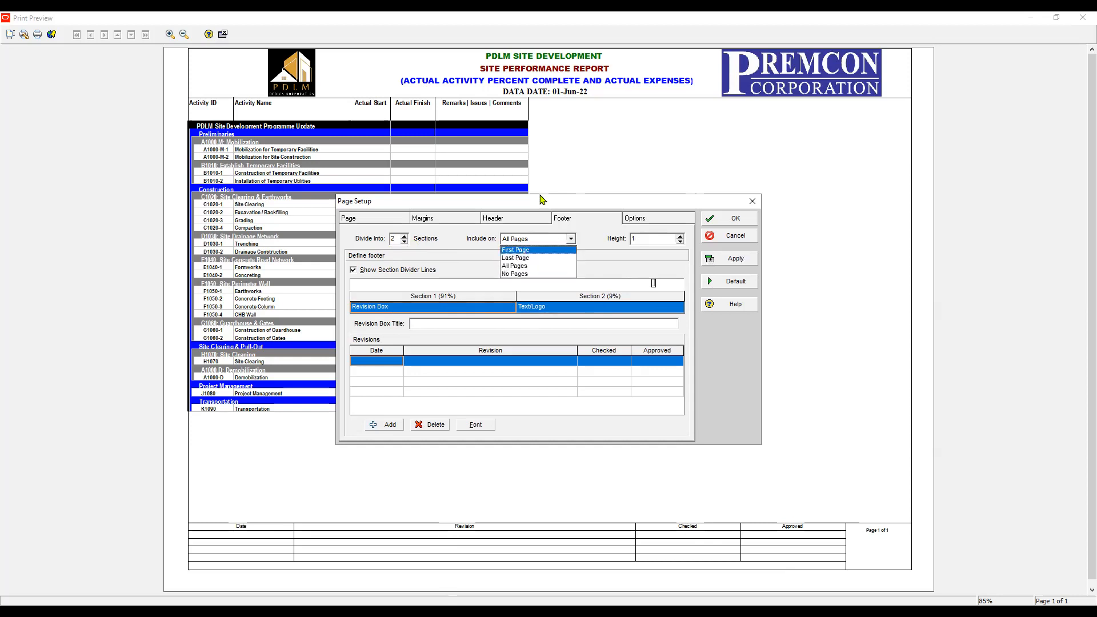
key("Return")
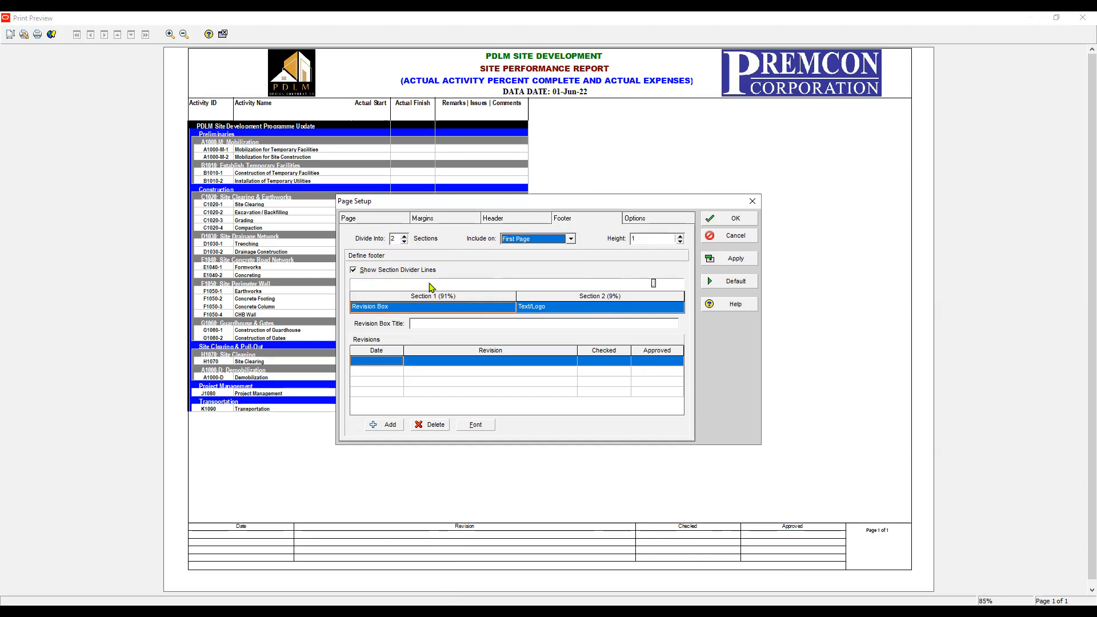
key("alt+a")
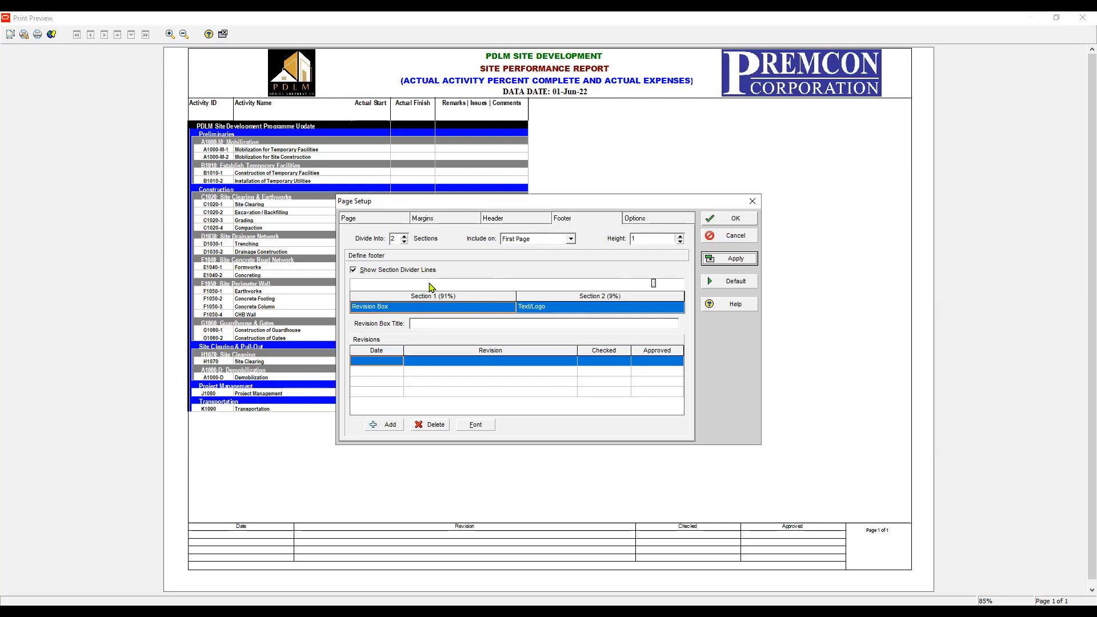
key("alt+o")
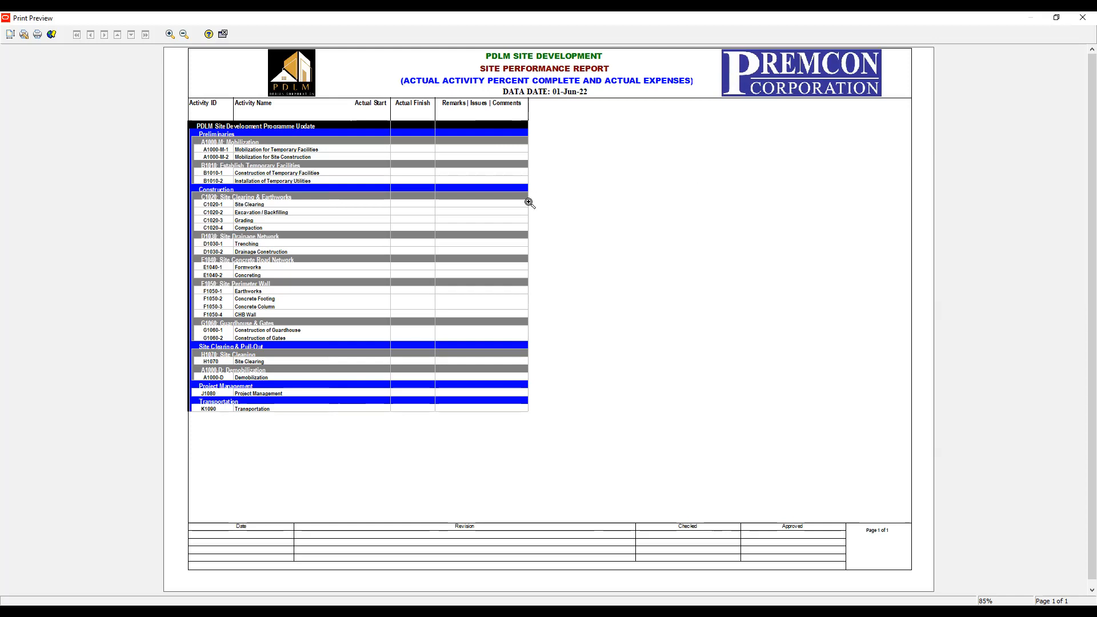
Reopen the page setup's print options and select DD - Earliest Data Date as the timescale start.
left_click(10, 36)
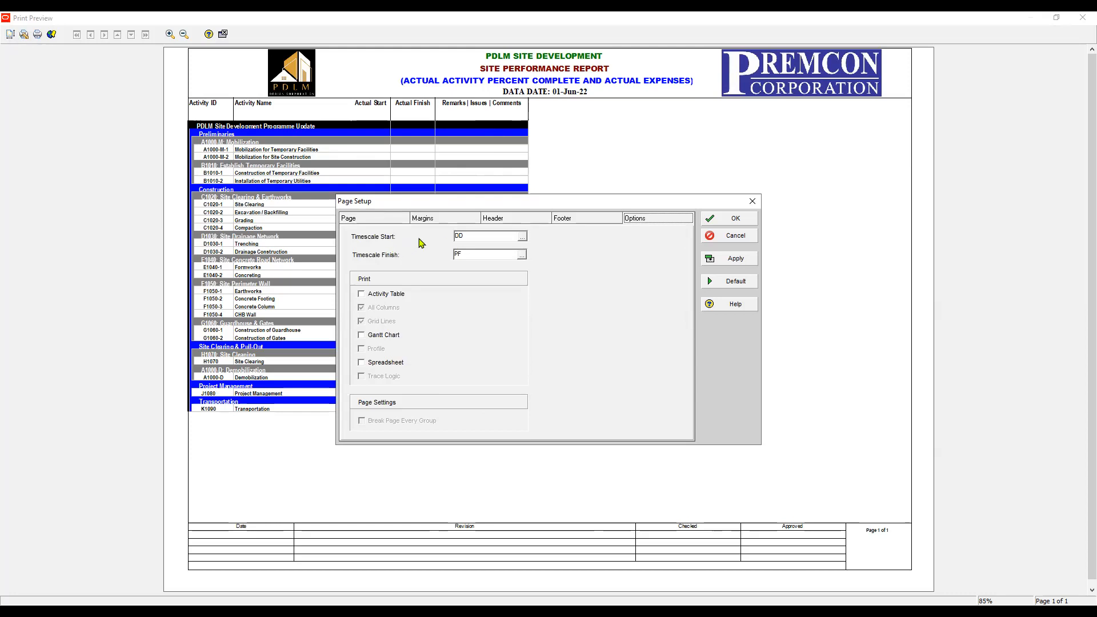
key("Tab")
left_click(521, 236)
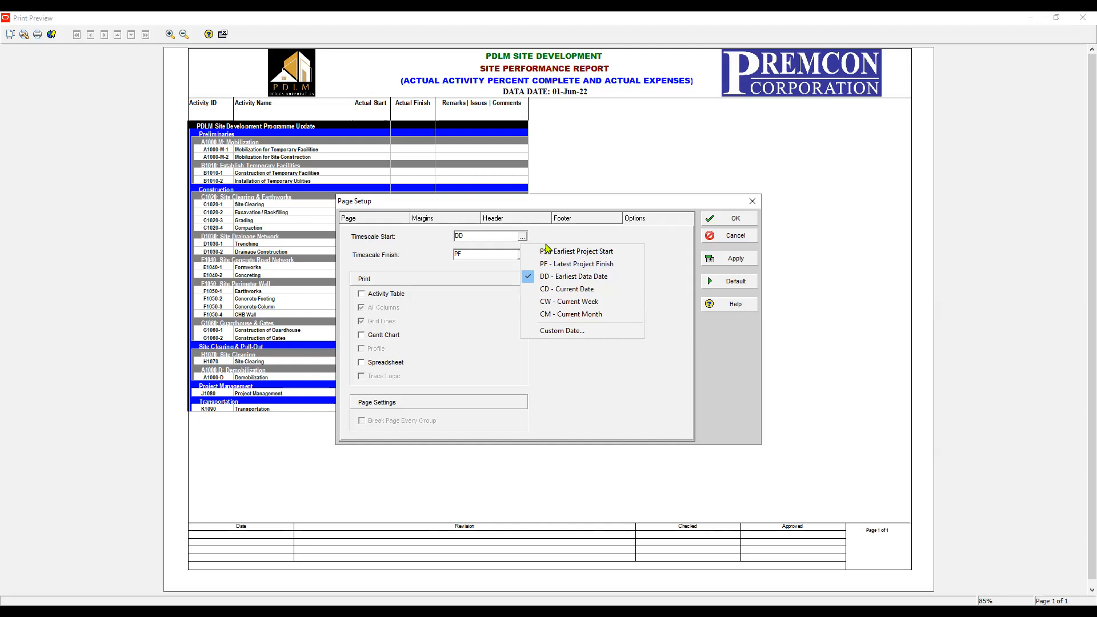
left_click(547, 279)
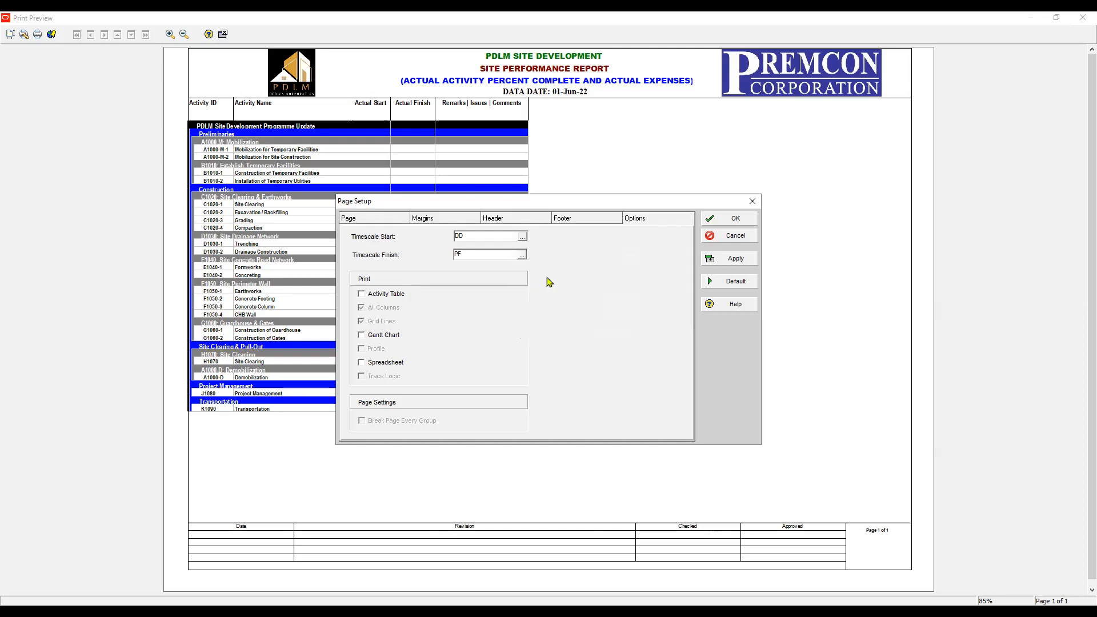
Set the Timescale Finish to DD+30D in the print options and apply the change.
key("Tab")
type("DD+30D")
left_click(735, 258)
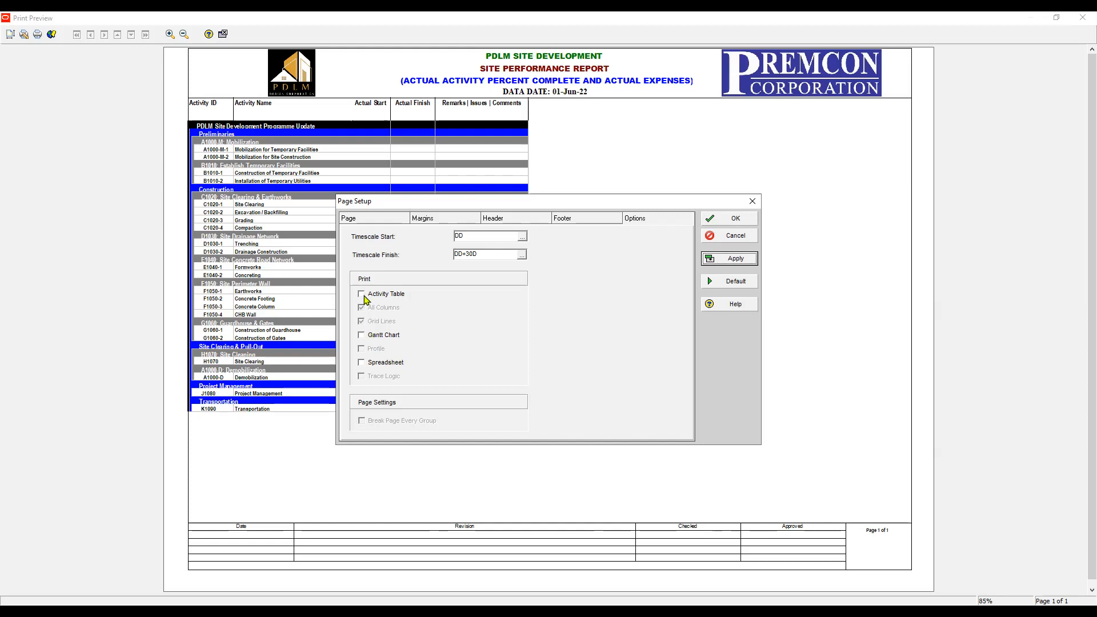
Try including the Gantt Chart alone and with the Activity Table, All Columns and Grid Lines in the printed content.
left_click(363, 362)
left_click(363, 363)
left_click(362, 336)
left_click(364, 295)
left_click(368, 295)
left_click(729, 259)
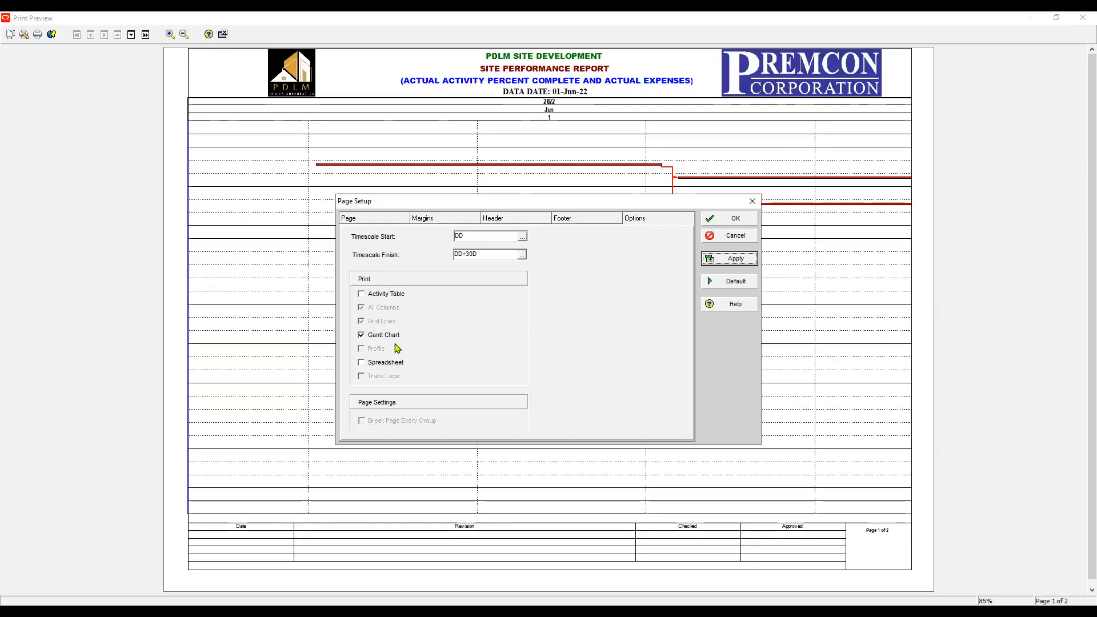
left_click(363, 296)
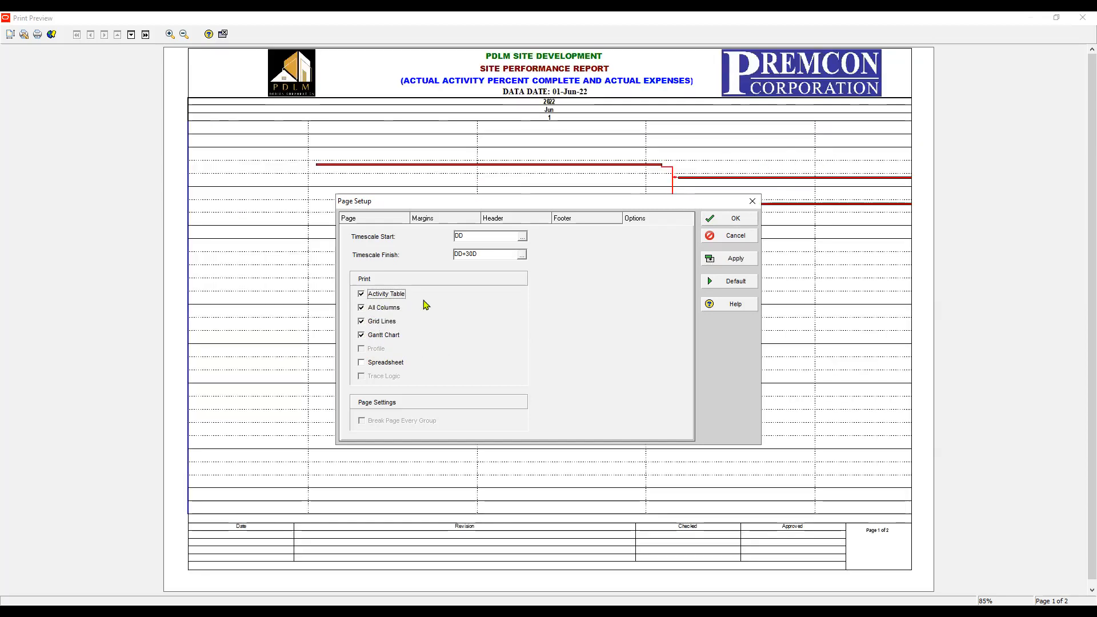
key("alt+a")
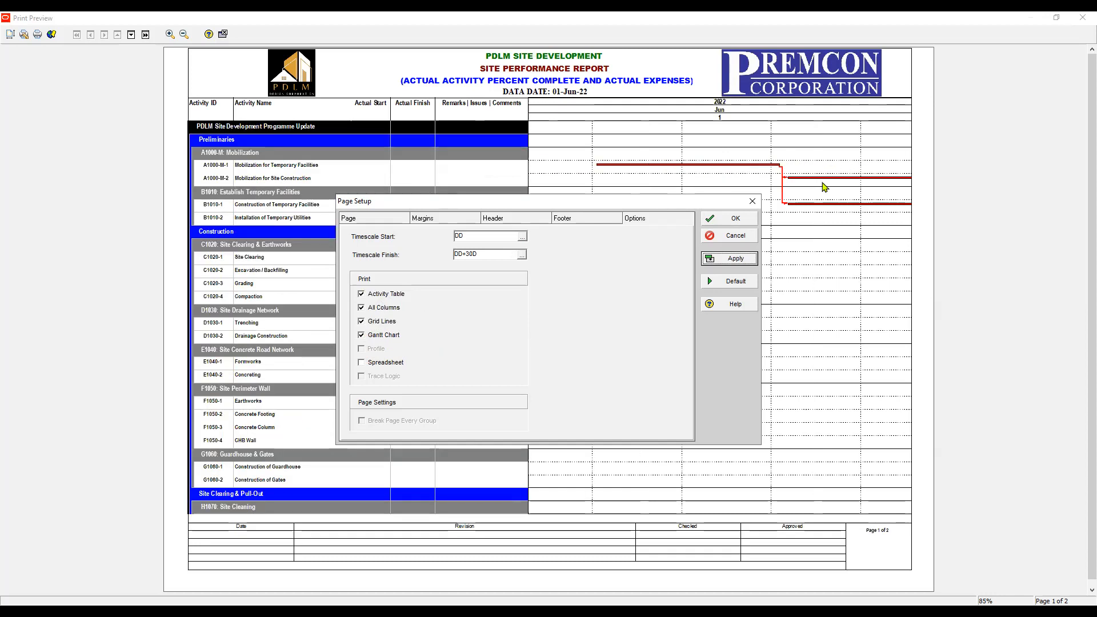
Leave only Spreadsheet enabled among the print content options, apply the change and return to the Activities view.
left_click(362, 363)
left_click(362, 336)
left_click(362, 322)
left_click(364, 308)
left_click(362, 294)
key("alt+a")
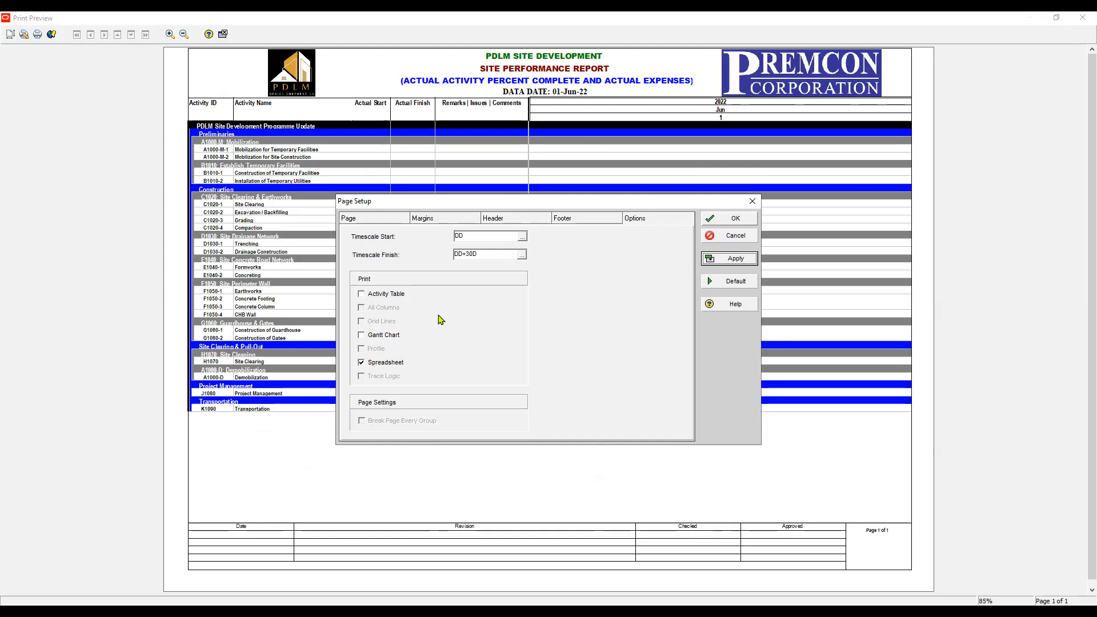
key("Escape")
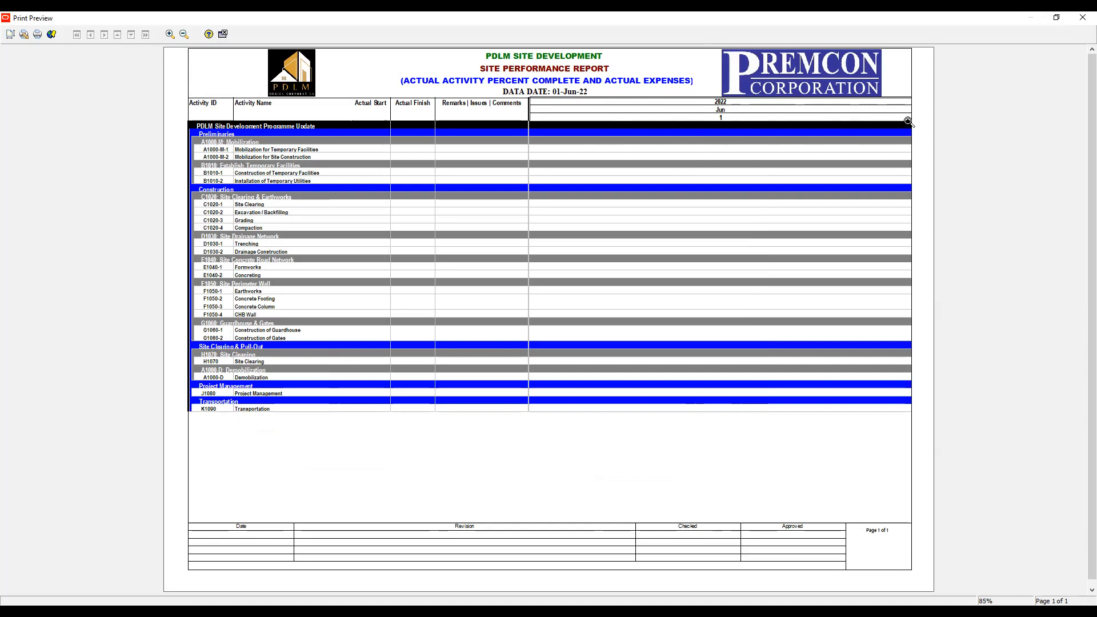
left_click(223, 35)
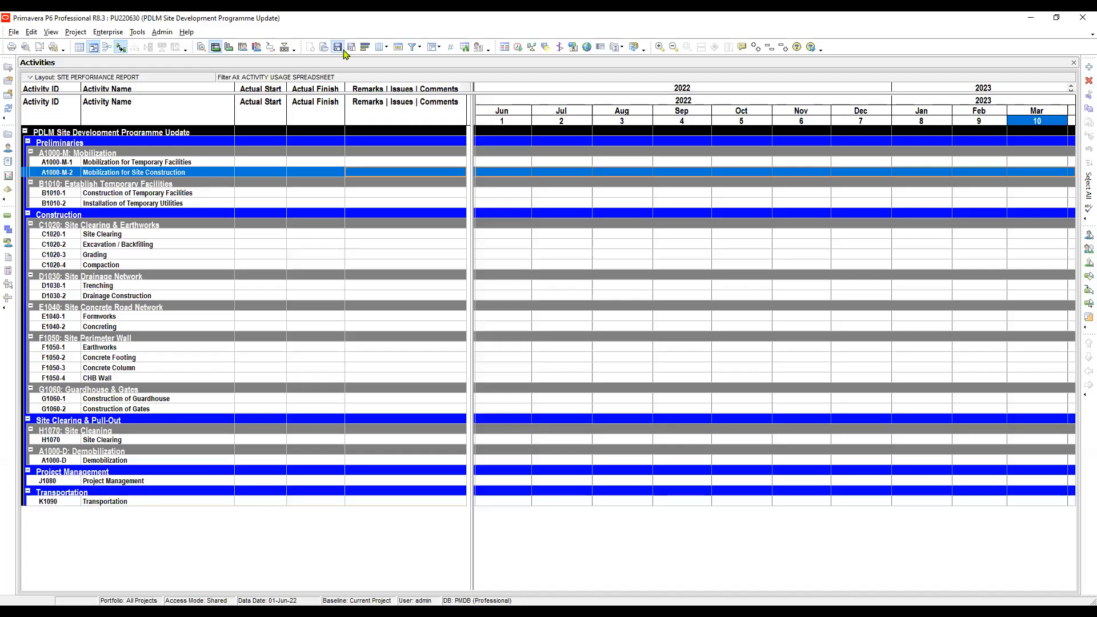
Open the spreadsheet's timescale settings and set the Ordinal Date Interval to Day.
right_click(757, 202)
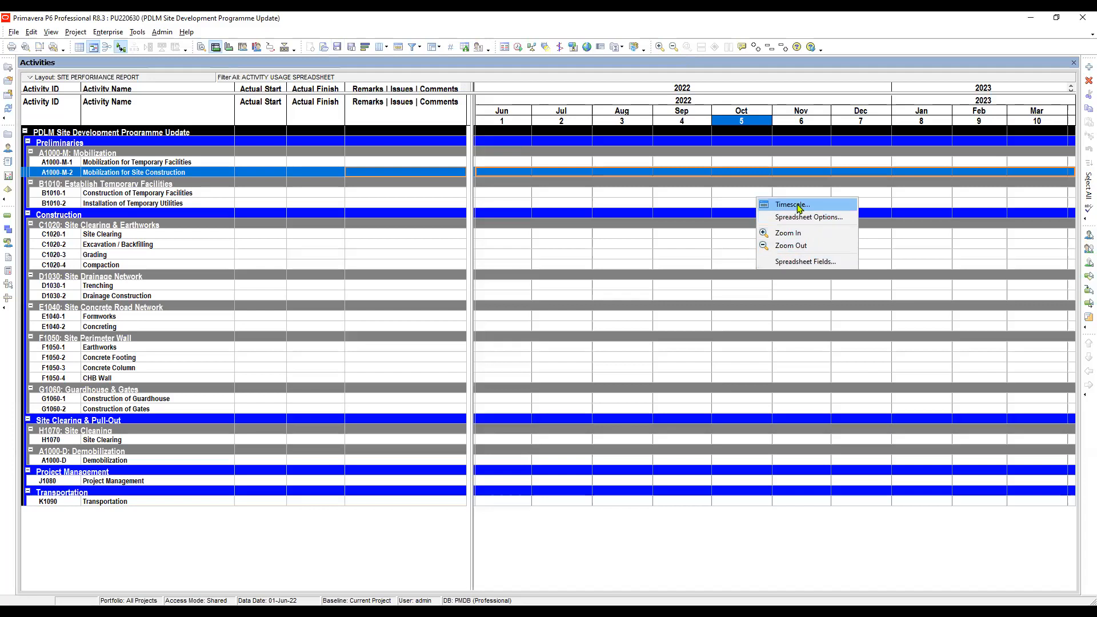
left_click(798, 208)
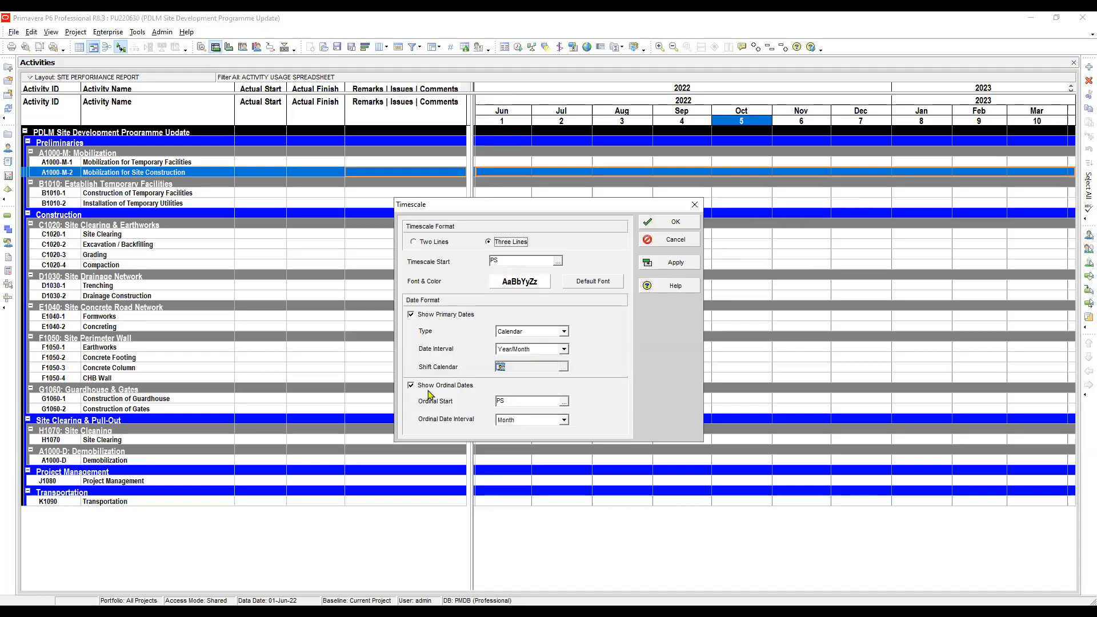
left_click(564, 420)
left_click(514, 462)
Set the timescale's primary Date Interval to Week/Day 1, apply it and accept the settings.
key("alt+Down")
key("Down")
key("Down")
key("Up")
key("Up")
key("Down")
key("Down")
key("Down")
key("Down")
key("Down")
key("Down")
key("Up")
key("Up")
key("Up")
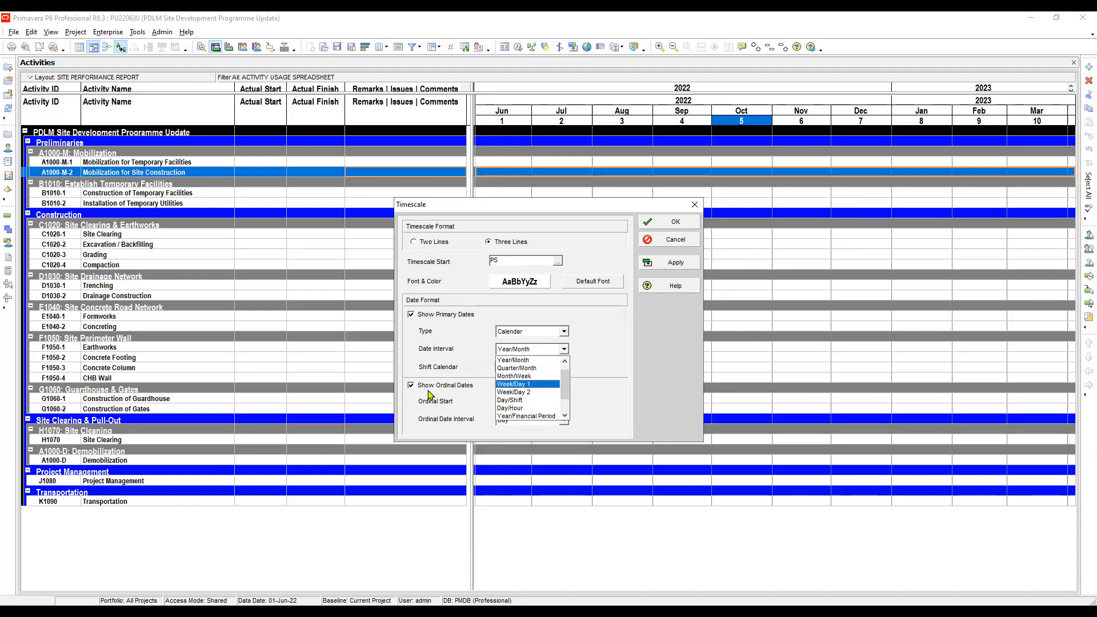
left_click(514, 385)
left_click(670, 263)
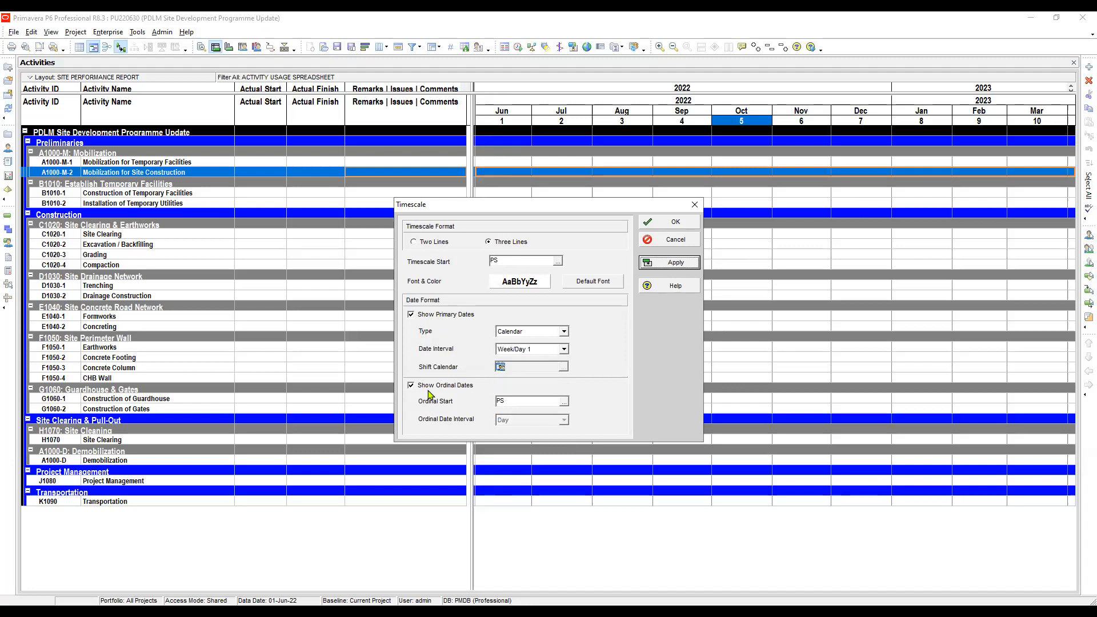
left_click(670, 221)
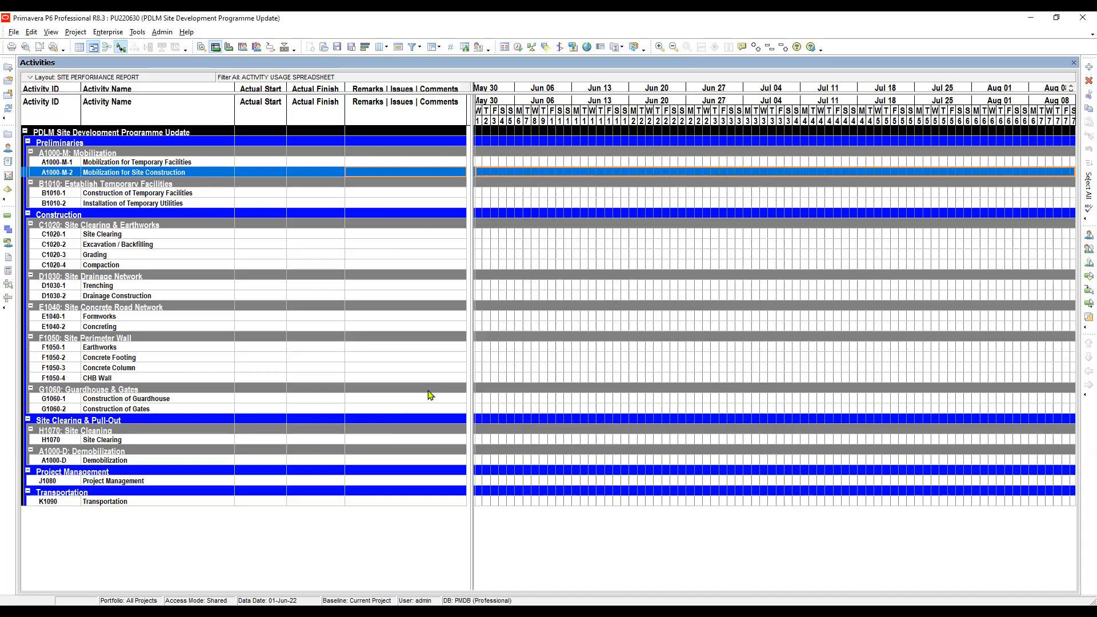
Widen the spreadsheet's day columns so full weekday names fit, start the timescale at Wed 1, and save the layout.
left_click_drag(545, 110, 944, 135)
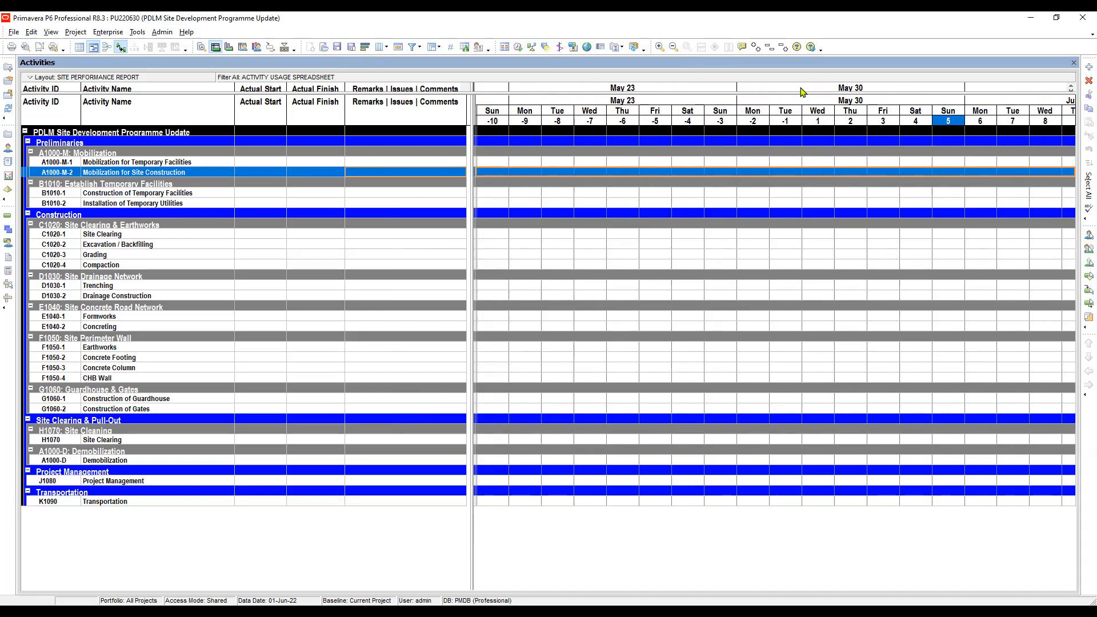
left_click_drag(801, 109, 475, 119)
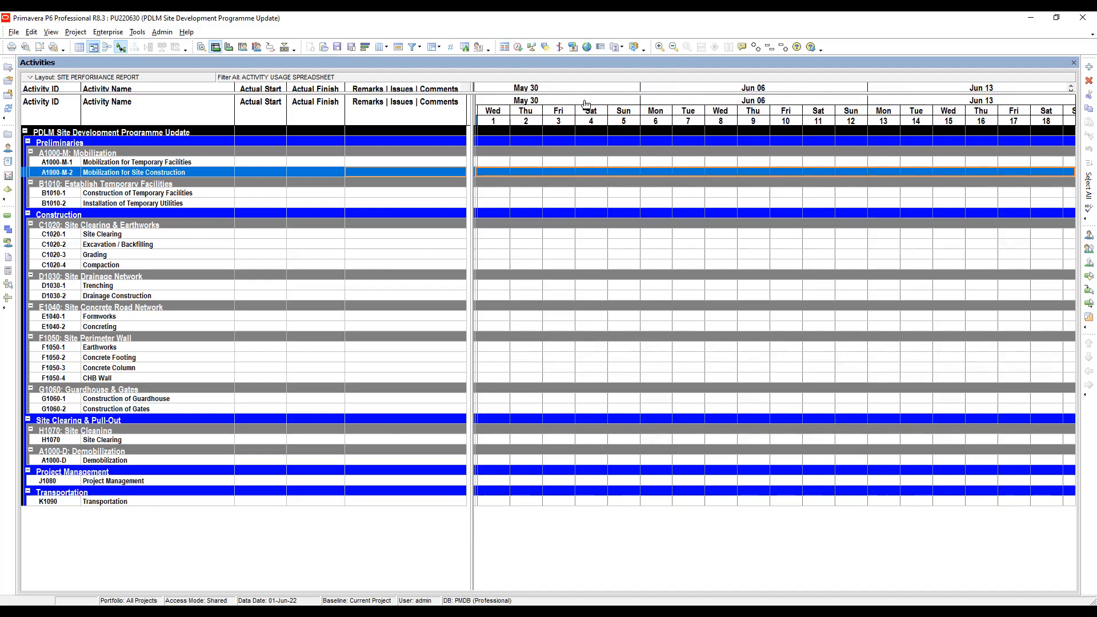
left_click_drag(587, 103, 588, 142)
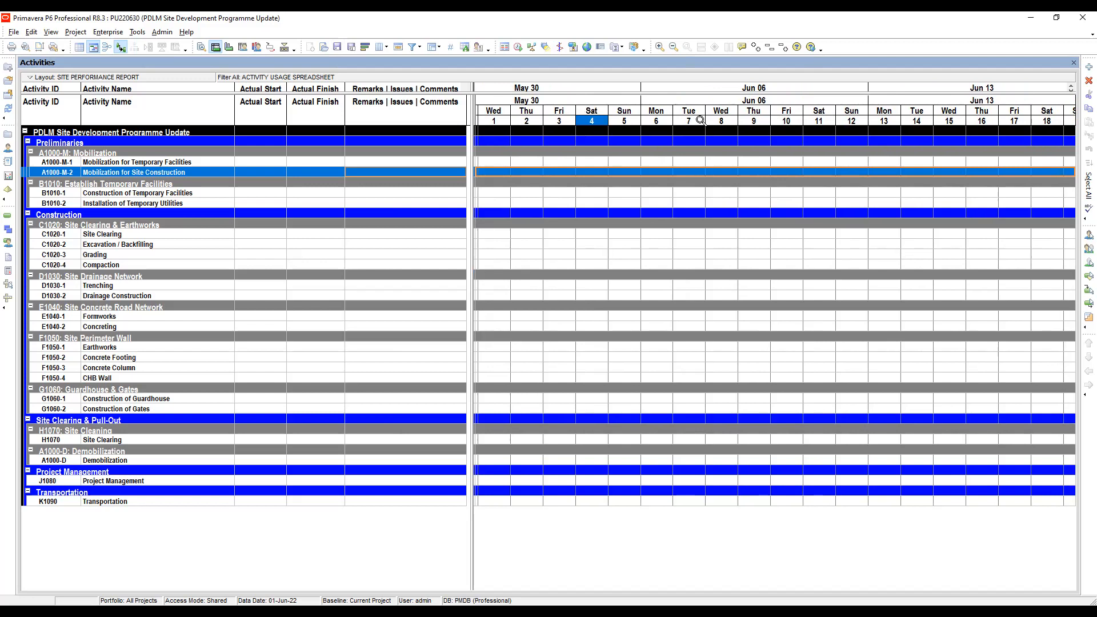
left_click_drag(713, 120, 897, 138)
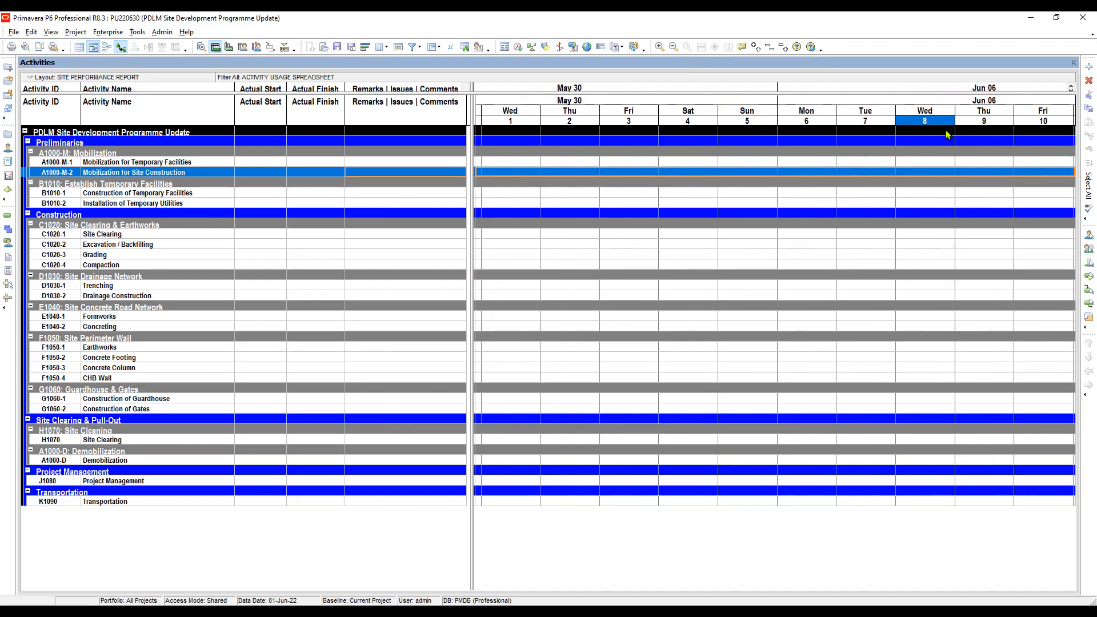
left_click(337, 48)
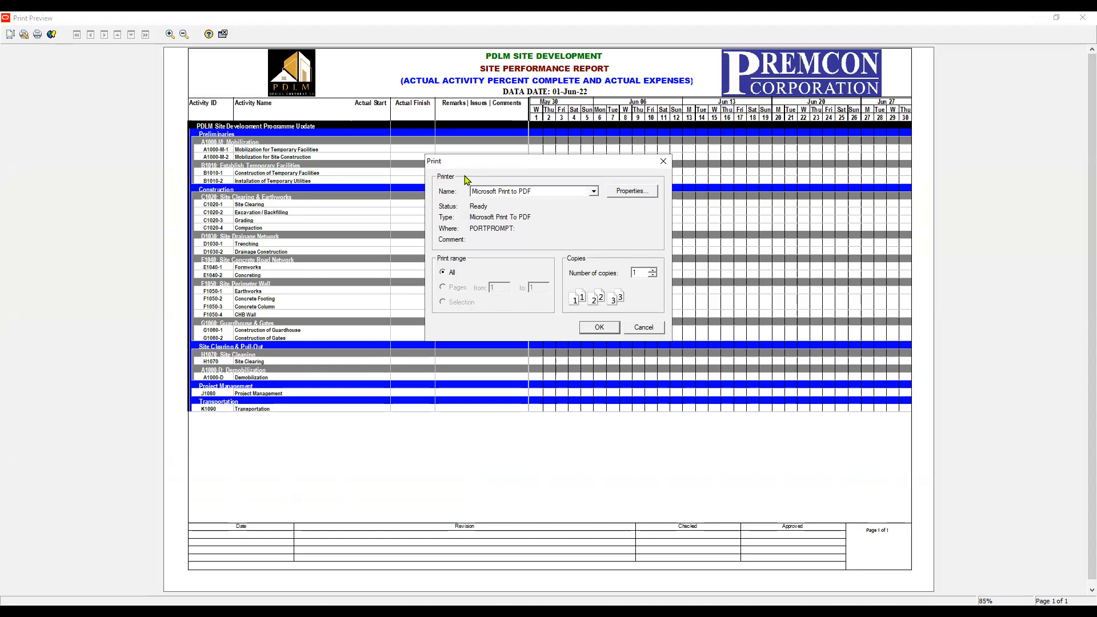
Print the report with Microsoft Print to PDF as SITE PERFORMANCE REPORT in the Presentations folder, replacing the existing file, and close the preview.
key("Return")
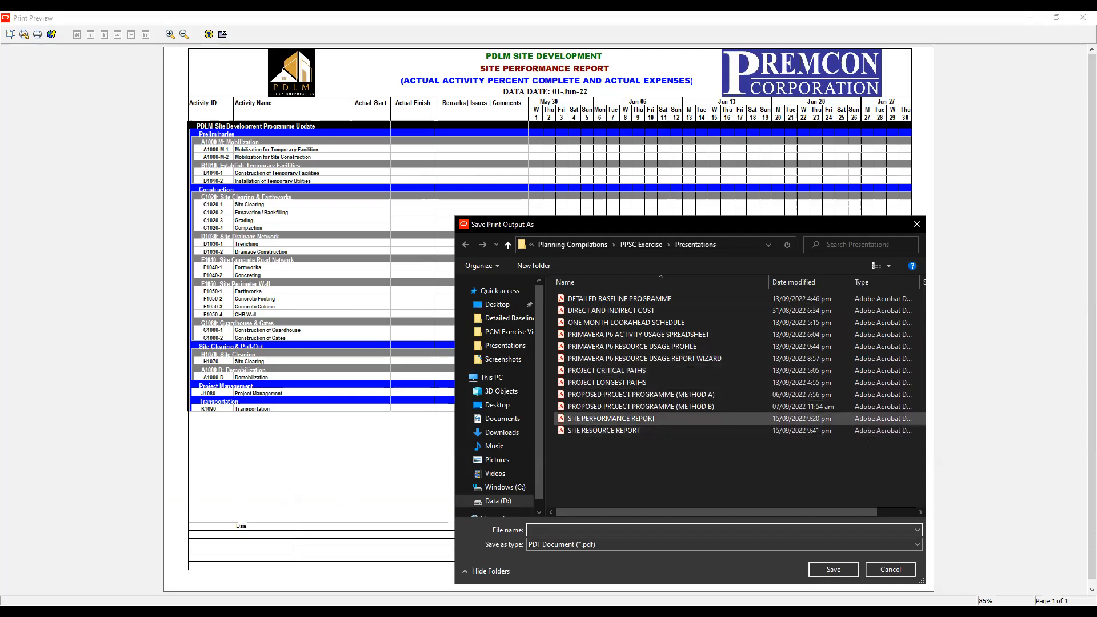
left_click(611, 419)
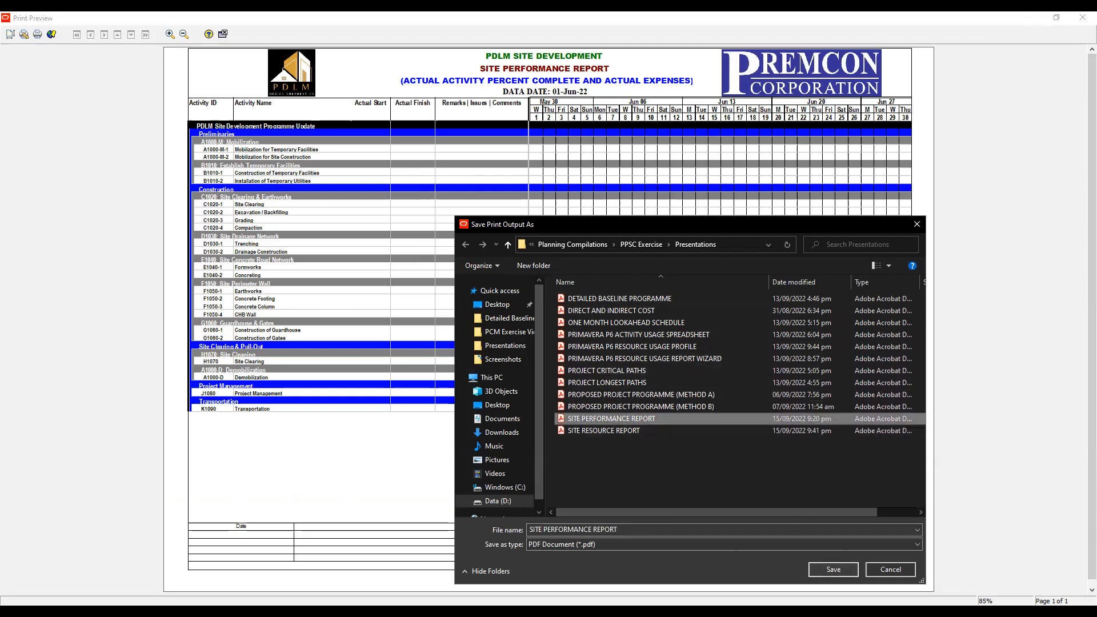
left_click(848, 569)
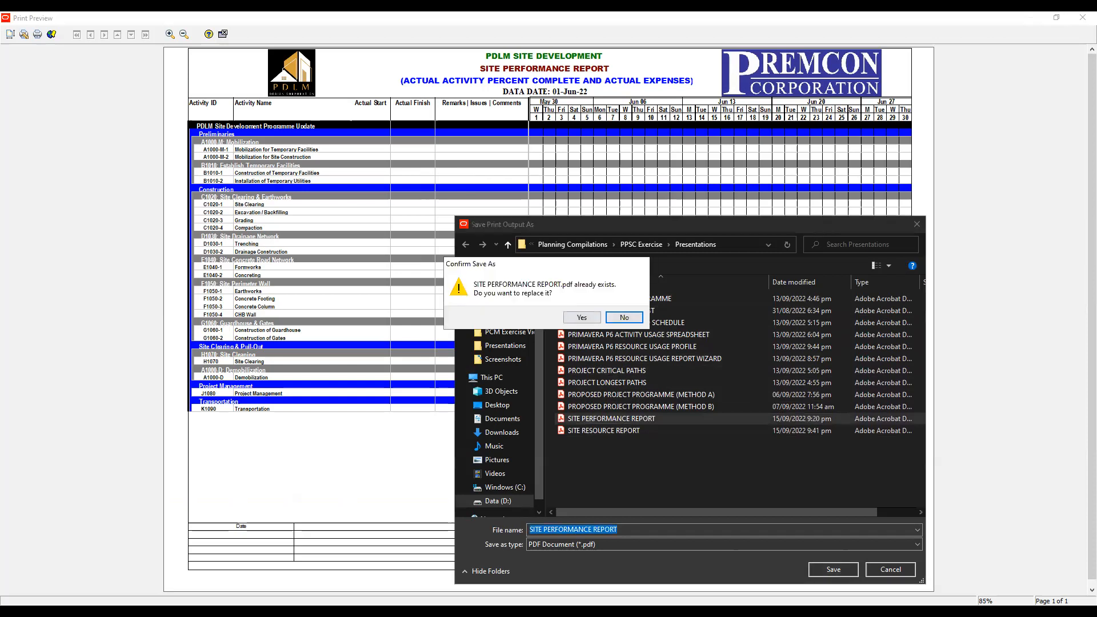
key("Return")
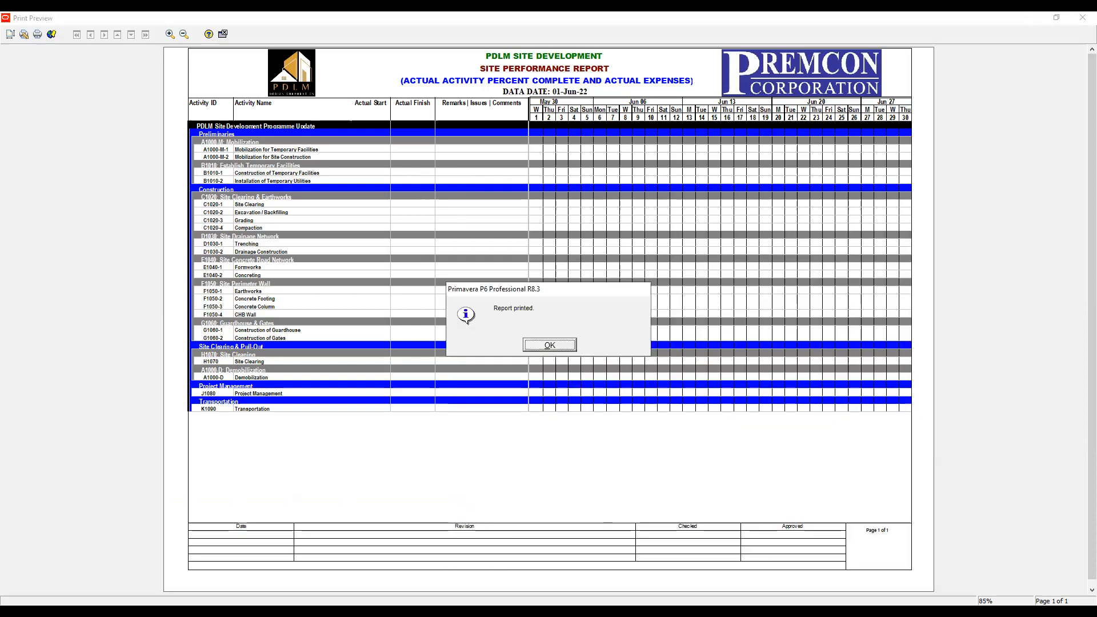
key("Return")
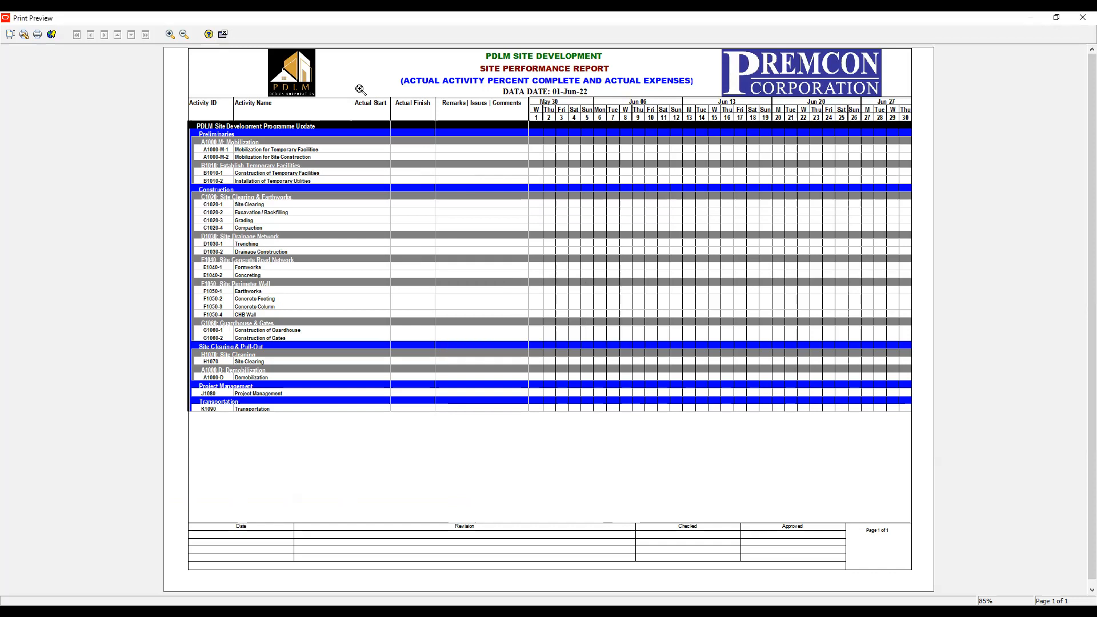
left_click(223, 34)
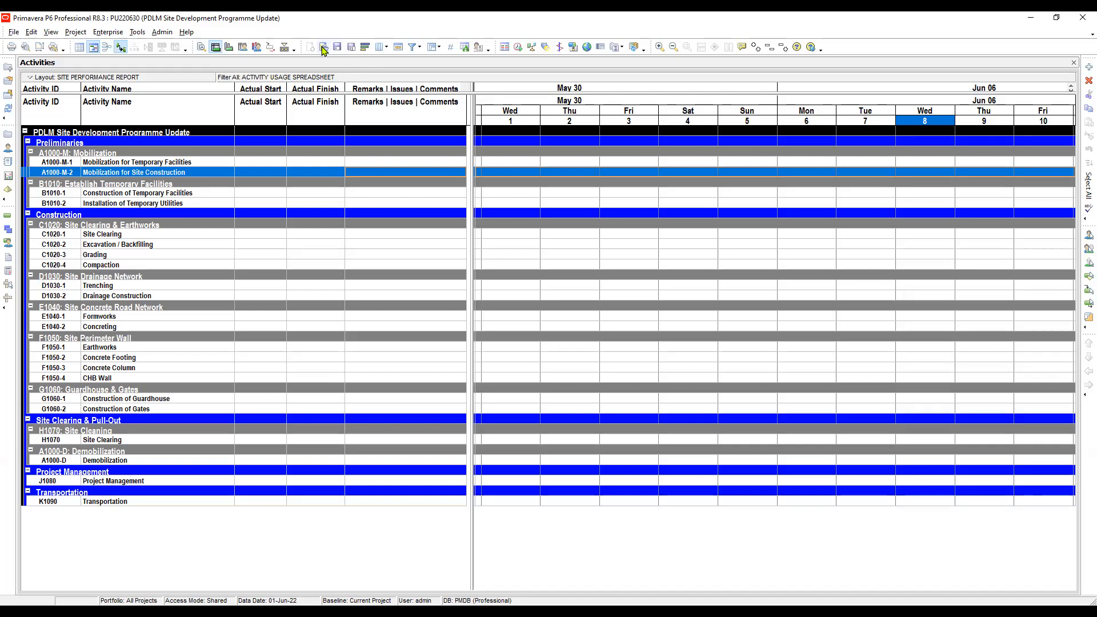
Switch to the Resource Assignments view and inspect the Fuel assignments under Mobilization.
left_click(8, 244)
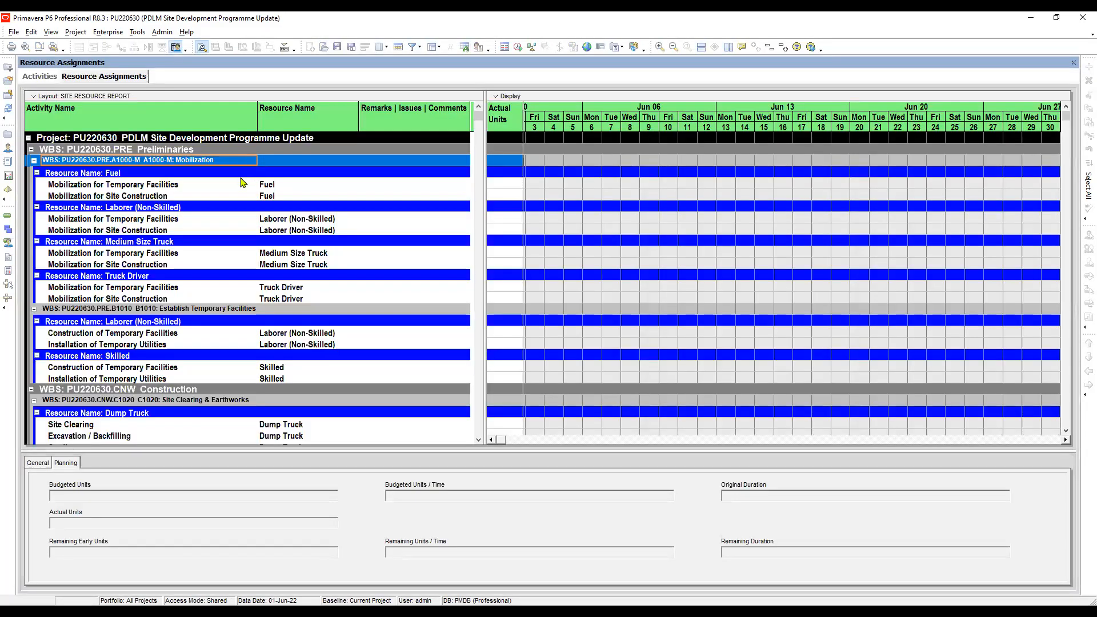
left_click(283, 186)
left_click(292, 196)
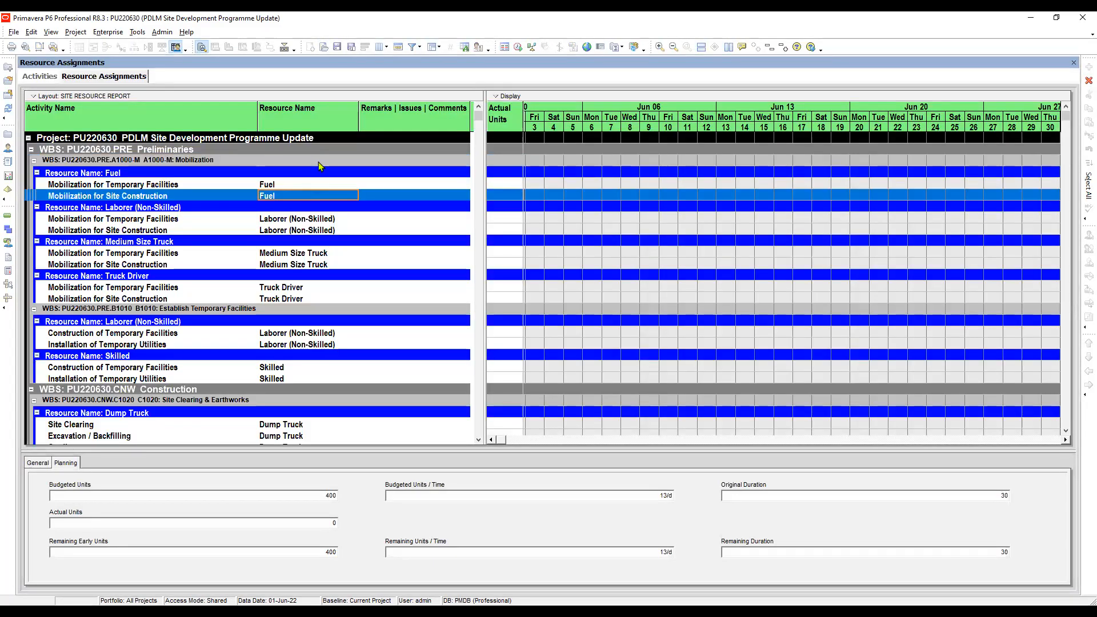
left_click(379, 184)
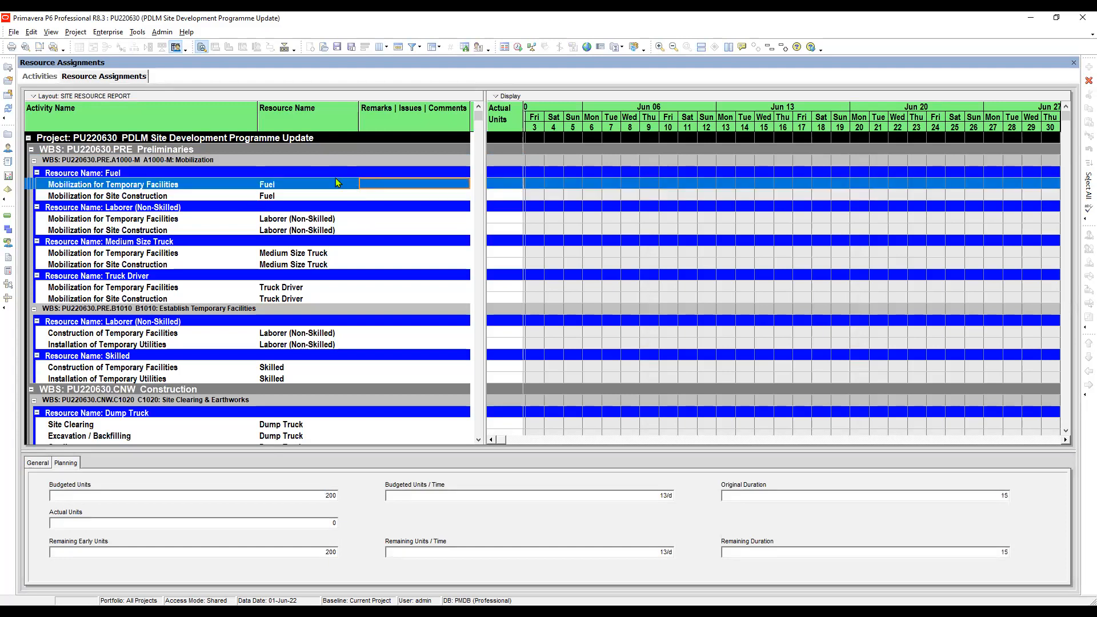
left_click(297, 185)
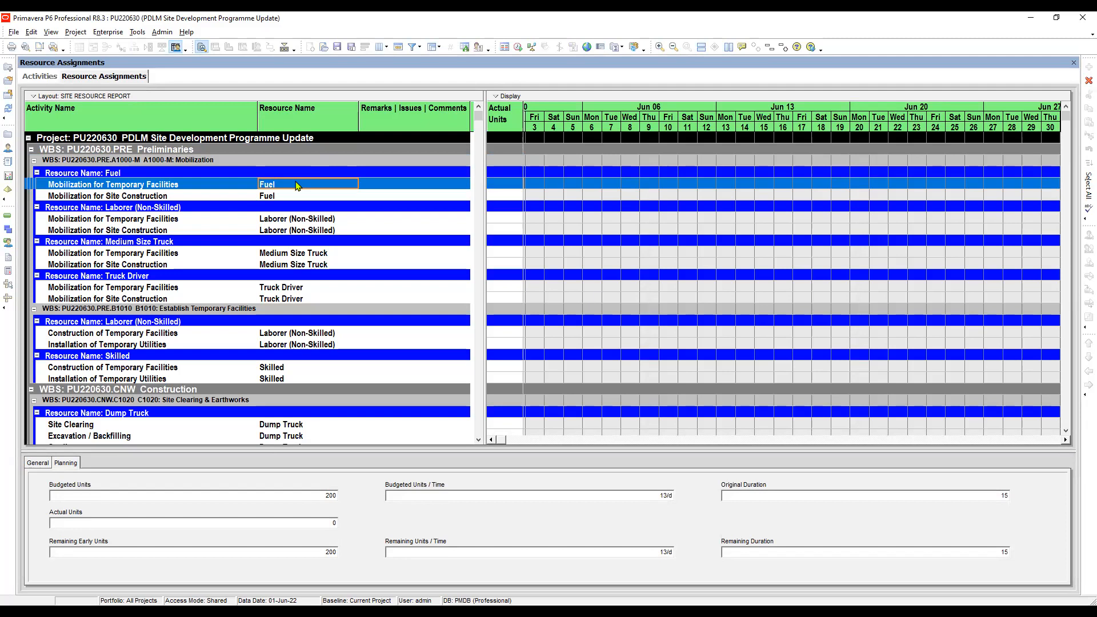
Open the list of resource assignment layouts and look through those saved for project PU220630.
left_click(324, 47)
key("Tab")
key("Return")
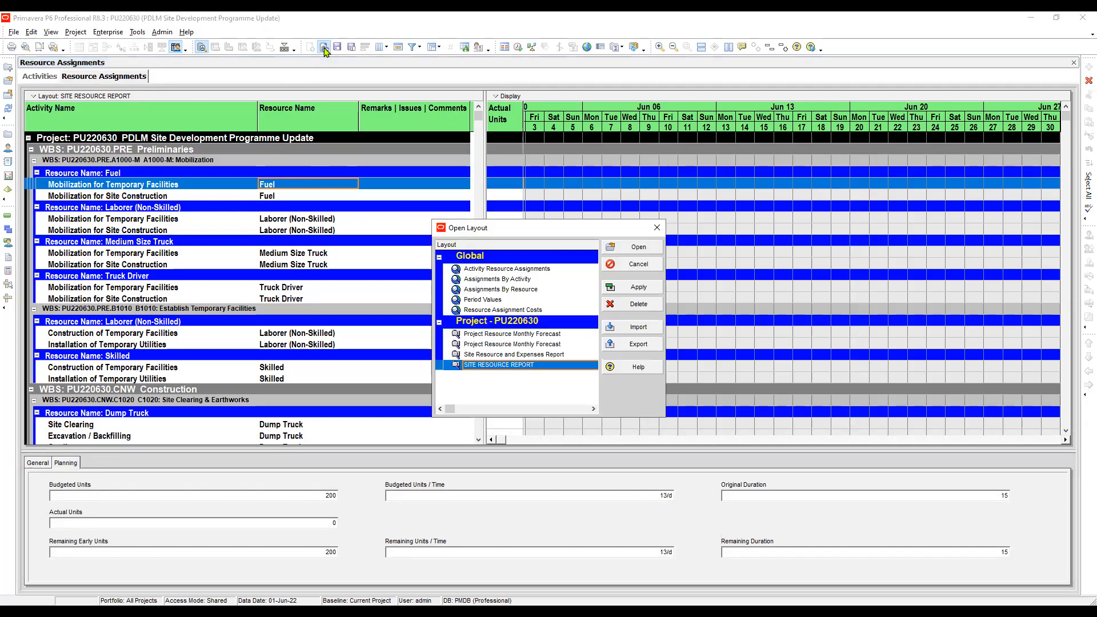
key("Up")
key("Up")
key("Up")
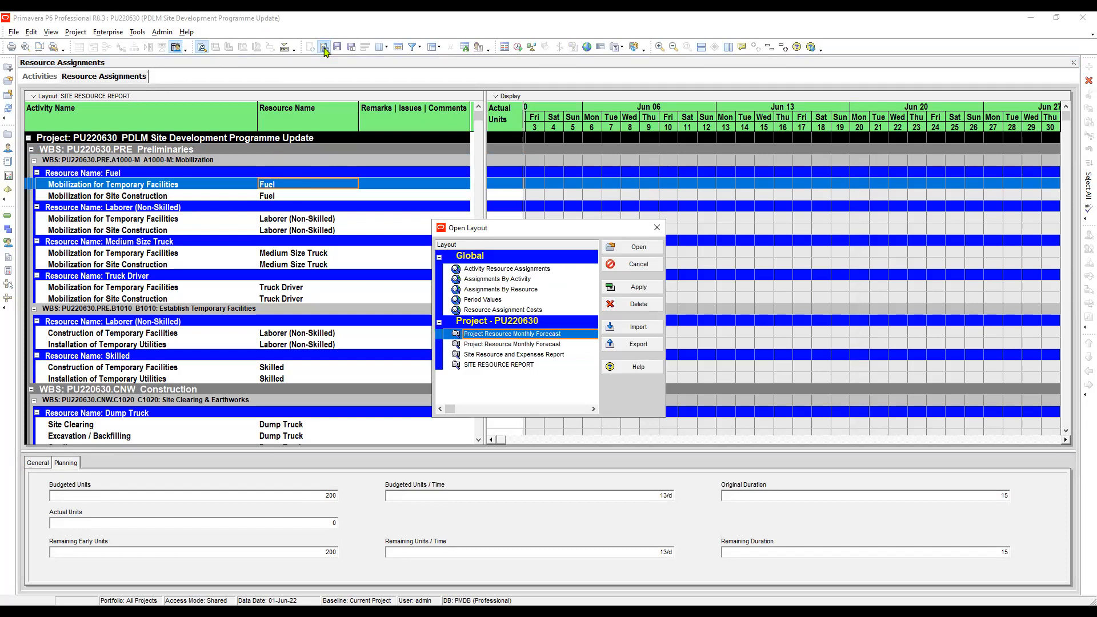
key("Down")
key("Down")
key("Down")
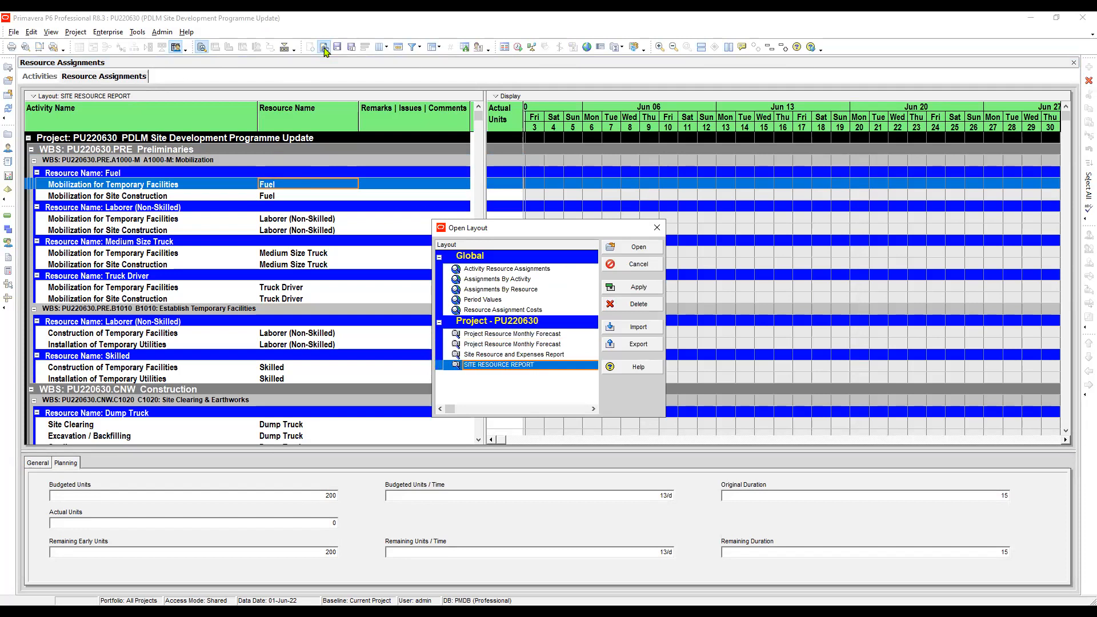
key("Up")
key("Down")
key("Up")
key("Down")
key("Up")
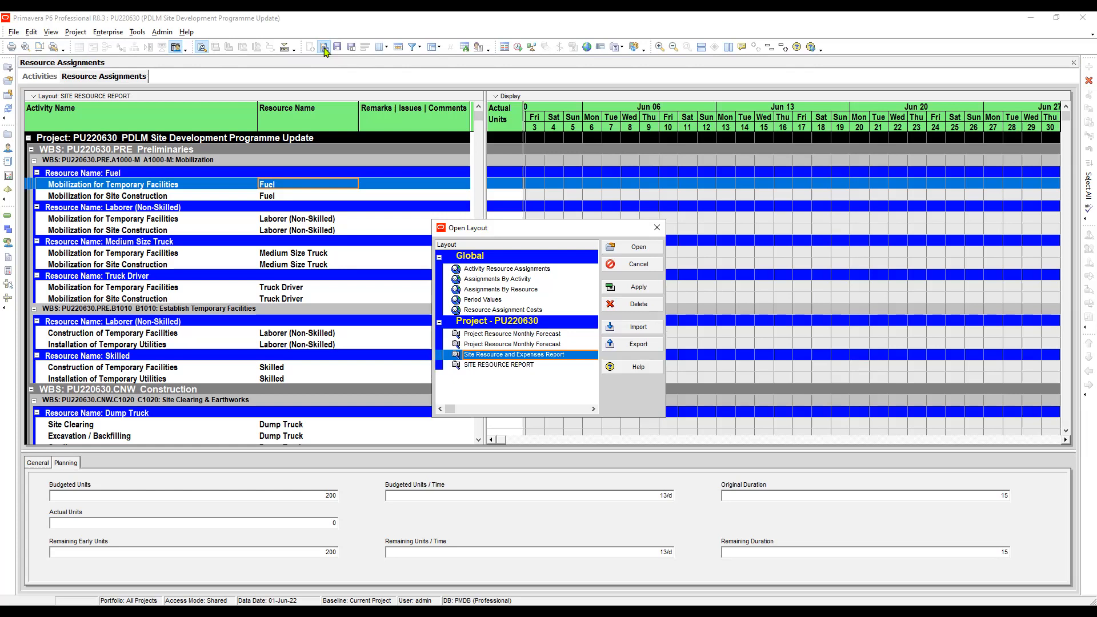
Apply the first Project Resource Monthly Forecast layout under the project and close the layout list.
key("Up")
key("Up")
left_click(633, 288)
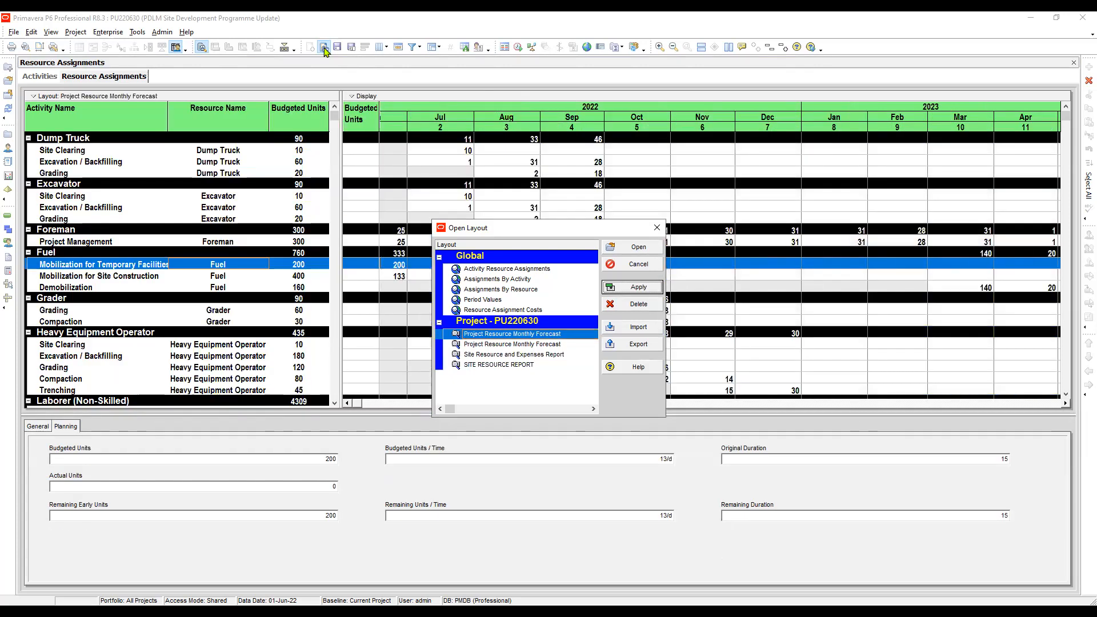
left_click(656, 228)
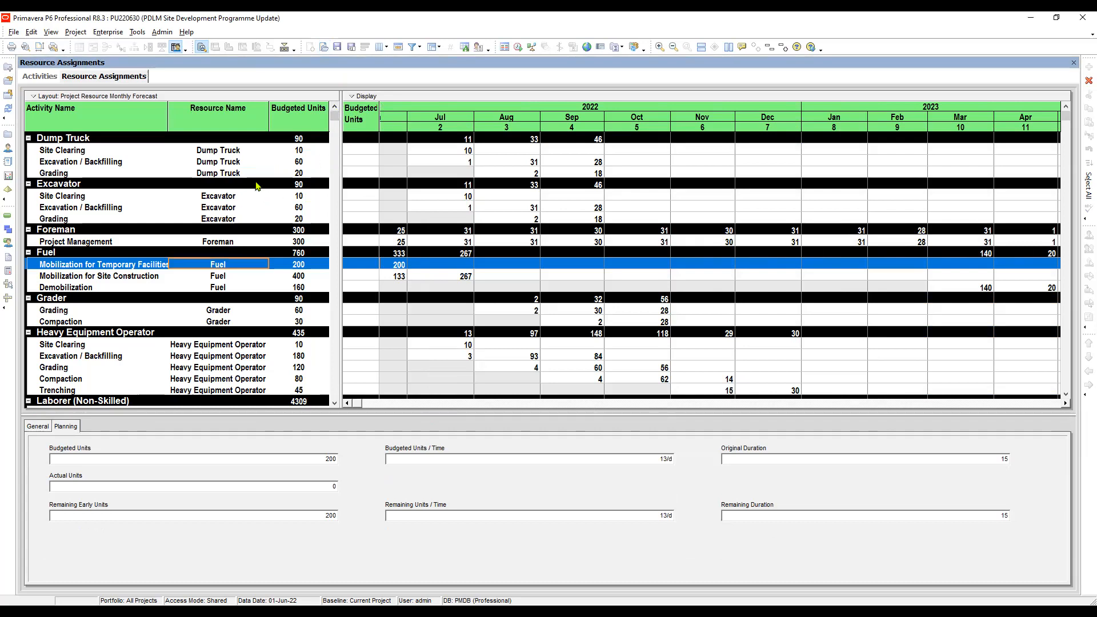
Save the current layout under the name SITE RESOURCE REPORT_1, making it available to the project.
left_click(237, 154)
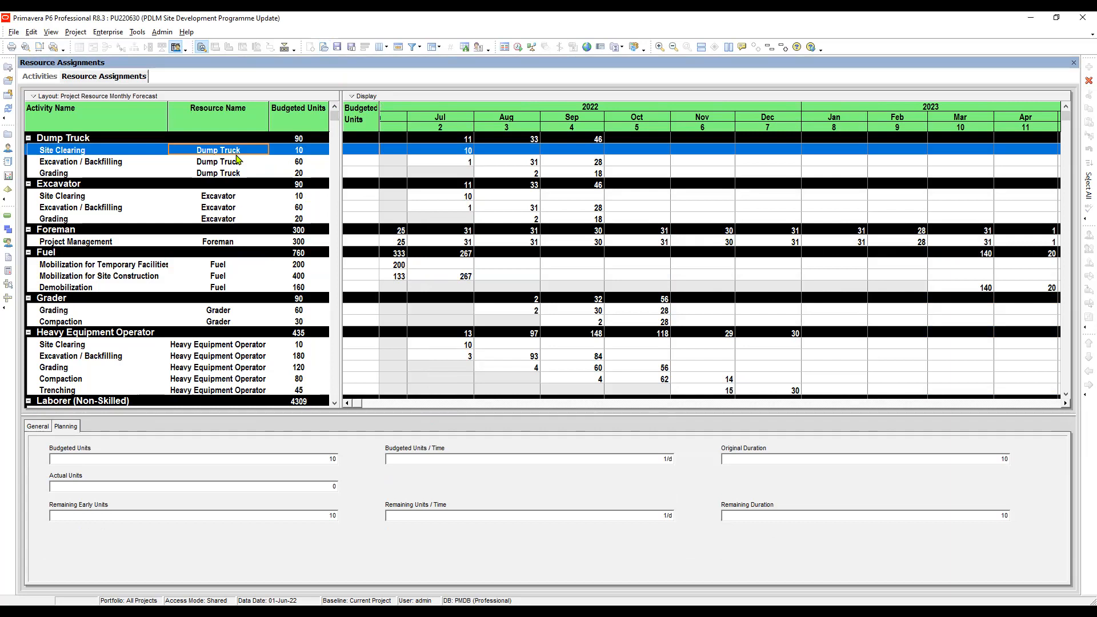
left_click(357, 50)
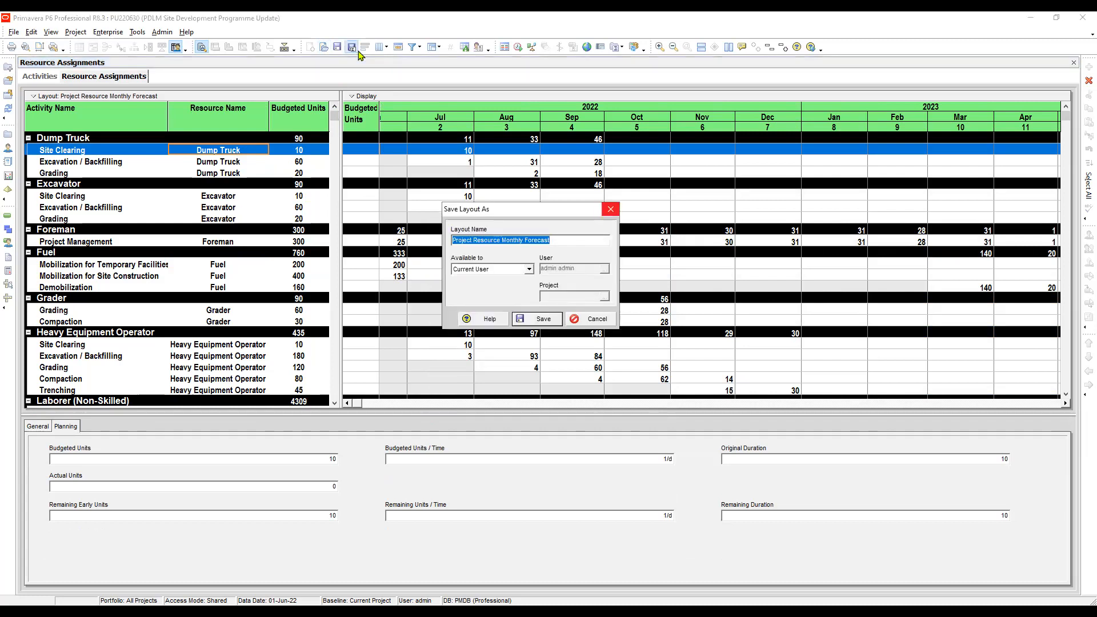
key("Return")
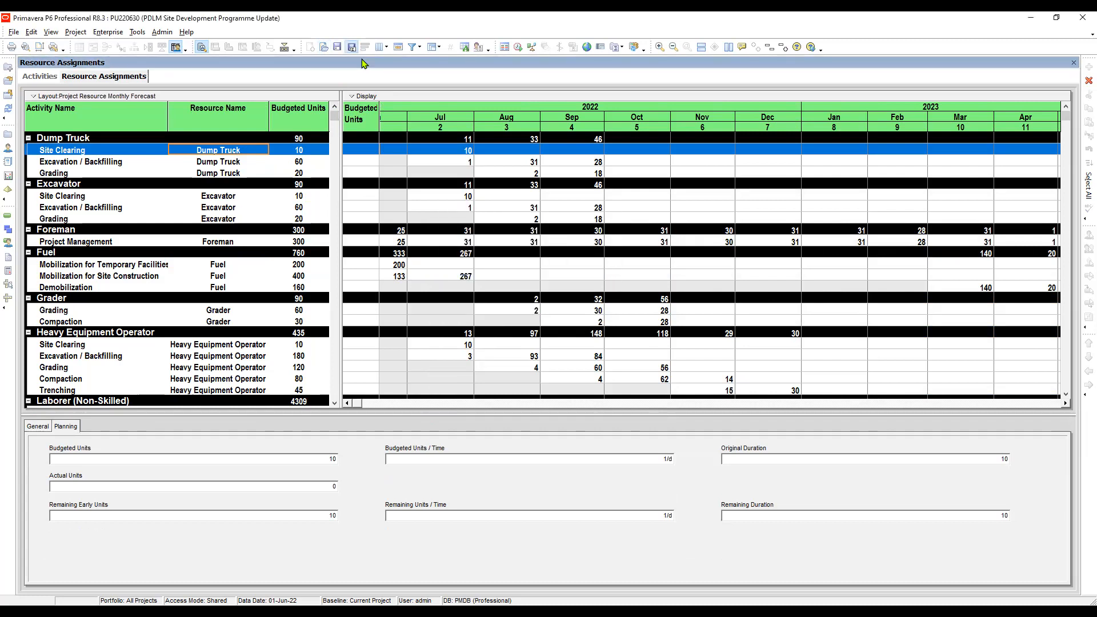
left_click(352, 48)
left_click(529, 269)
left_click(486, 304)
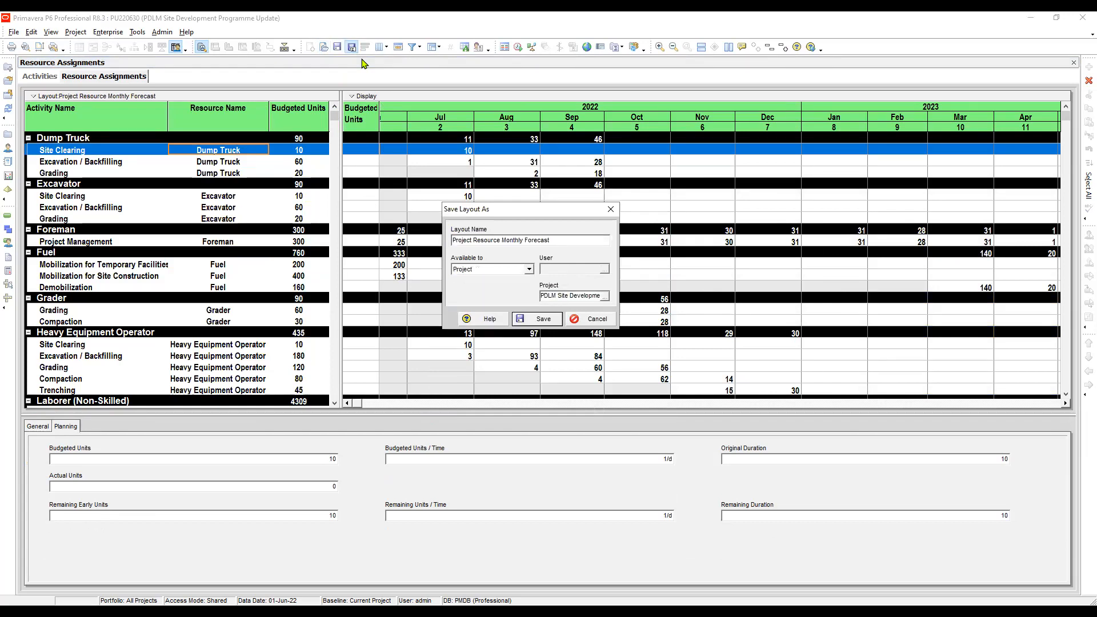
left_click_drag(552, 241, 412, 229)
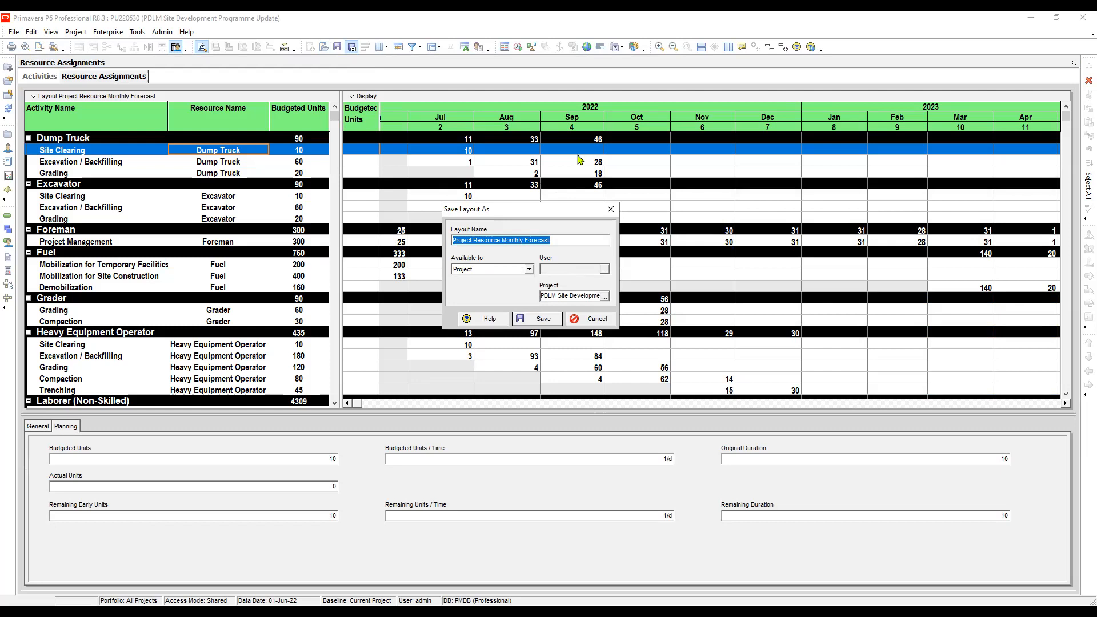
type("SIT")
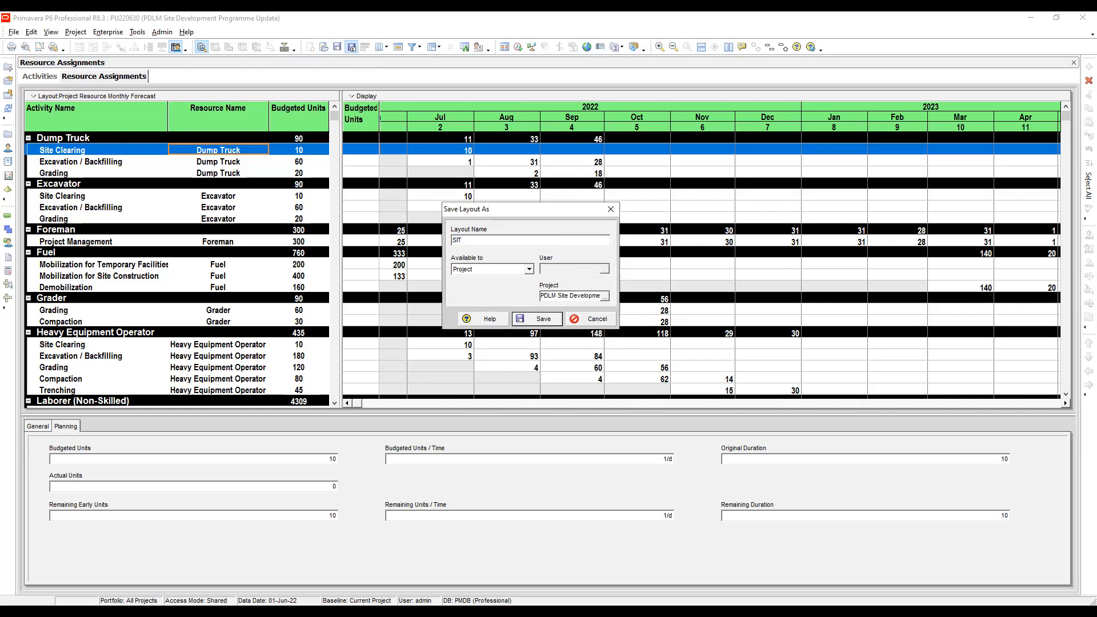
type("E RESOURCE REPORT")
key("Return")
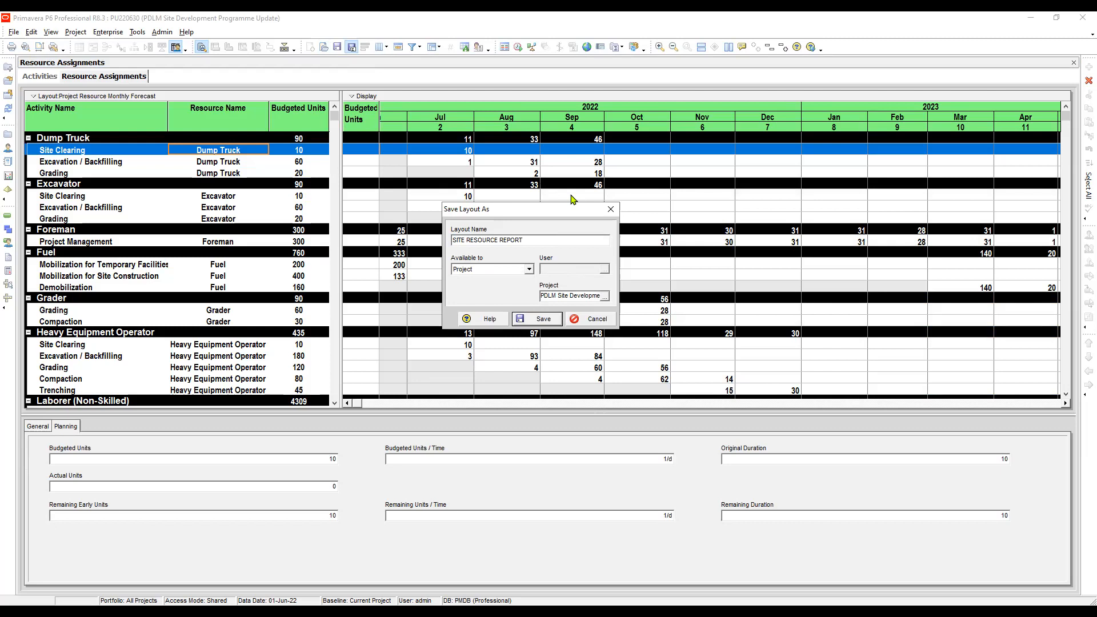
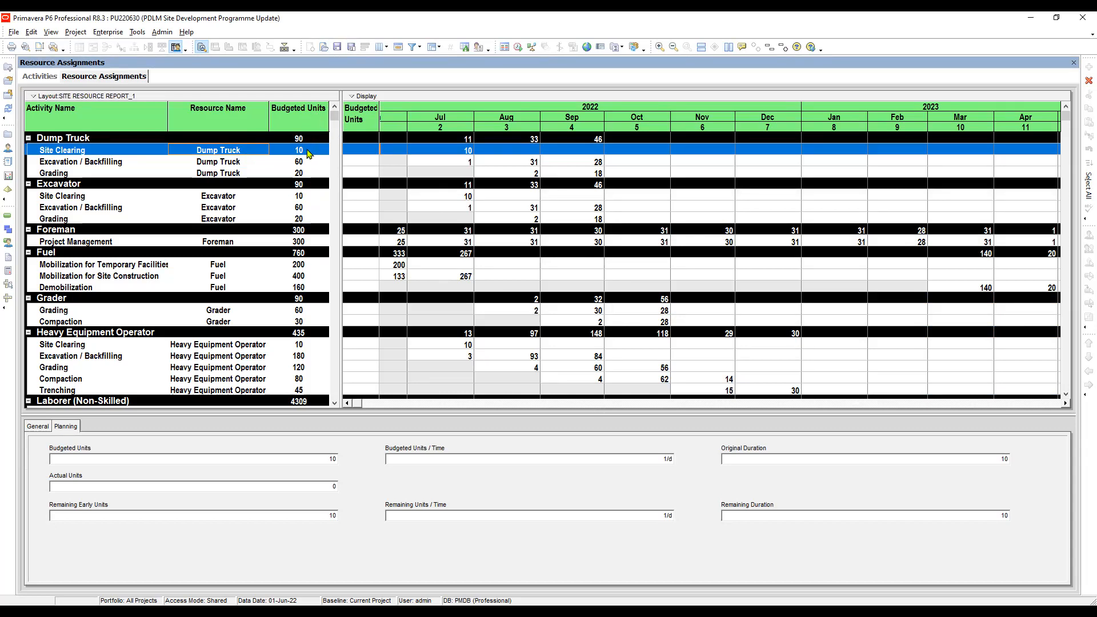
Customize the layout's columns and remove Budgeted Units from the selected ones.
left_click(307, 152)
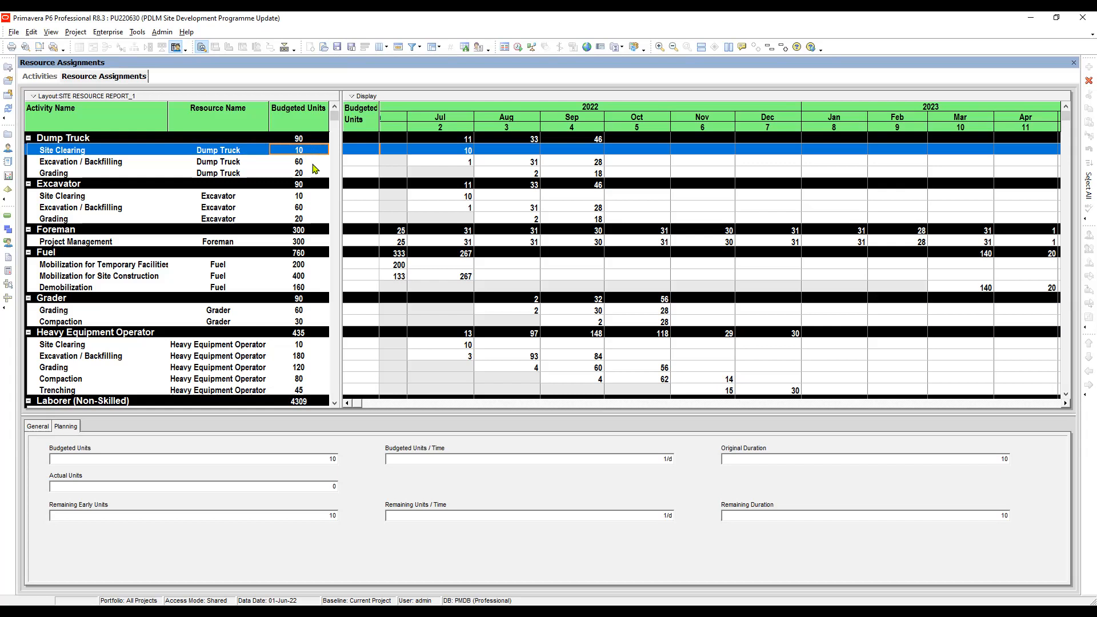
left_click(382, 48)
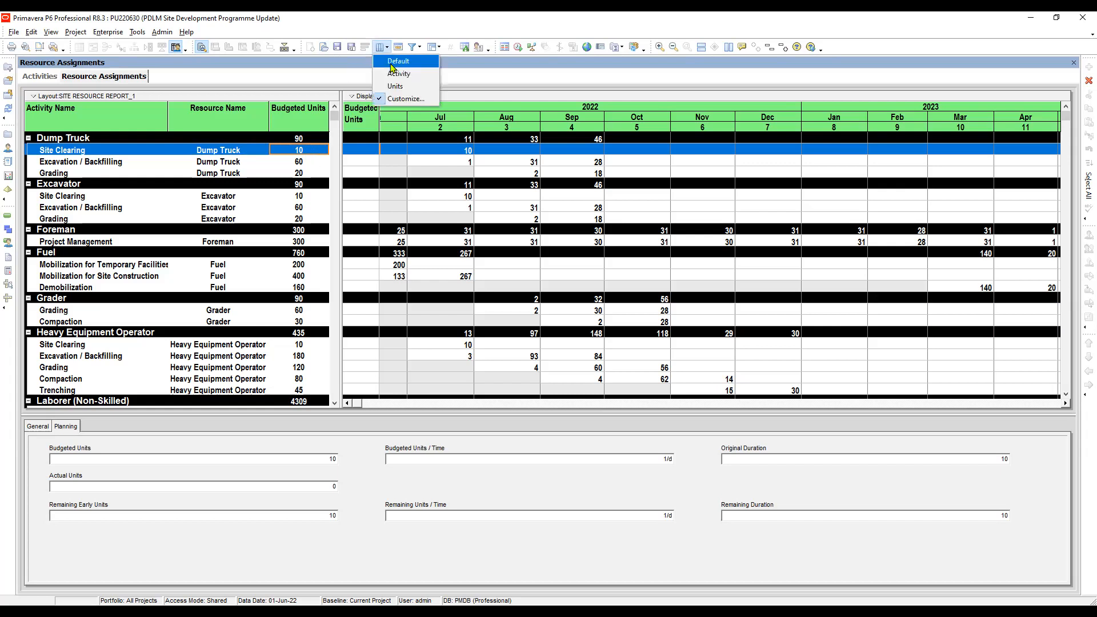
left_click(407, 100)
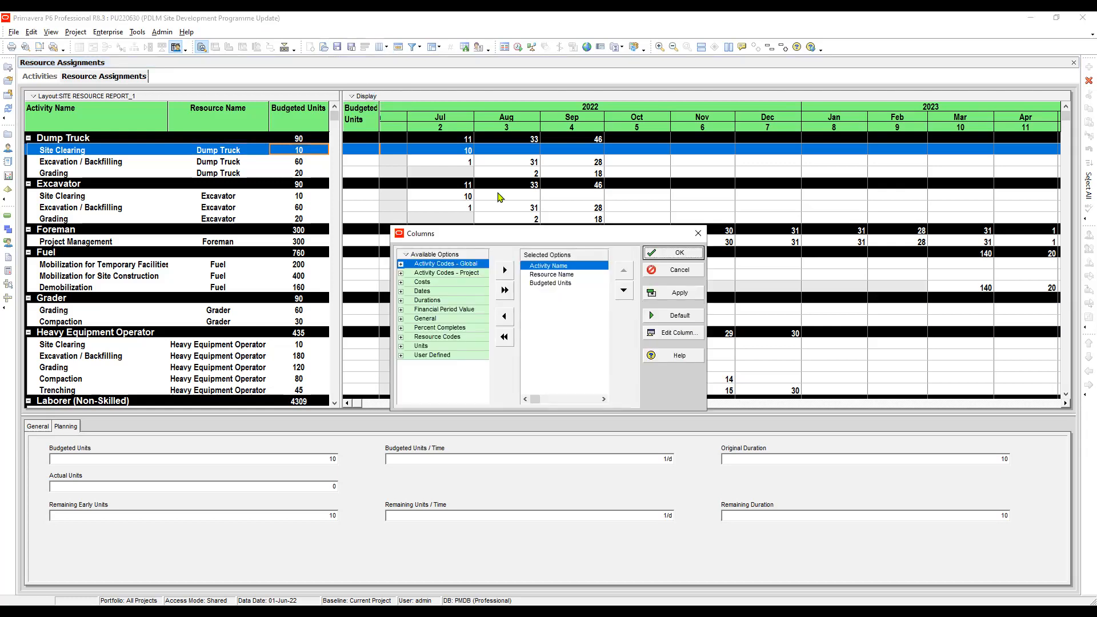
left_click(550, 283)
left_click(504, 317)
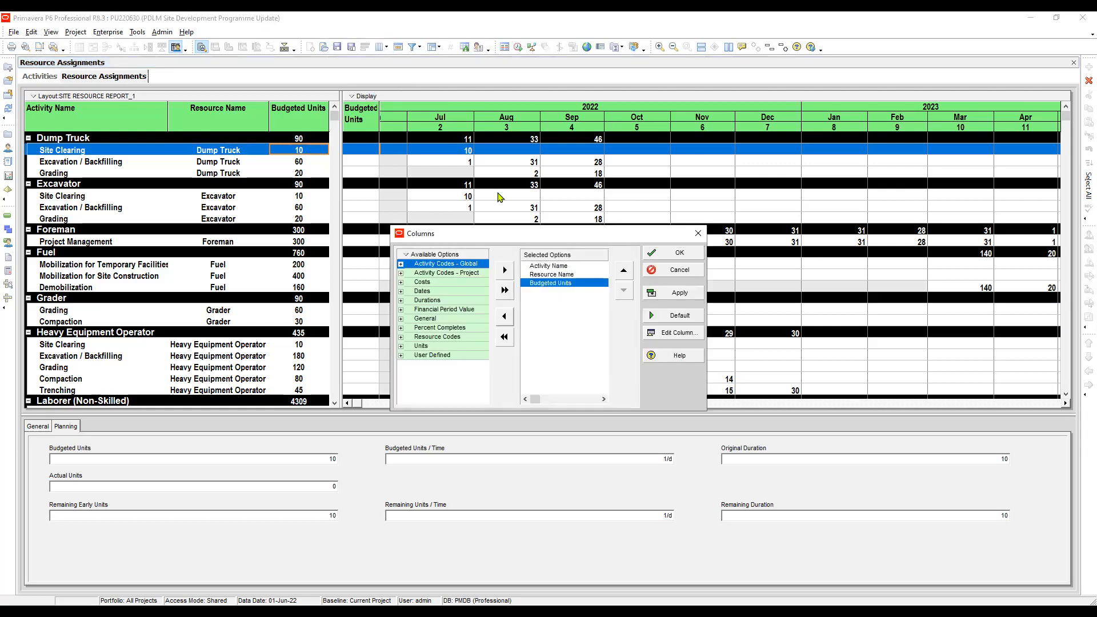
Add the user-defined Remarks field to the selected columns after Resource Name.
left_click(436, 337)
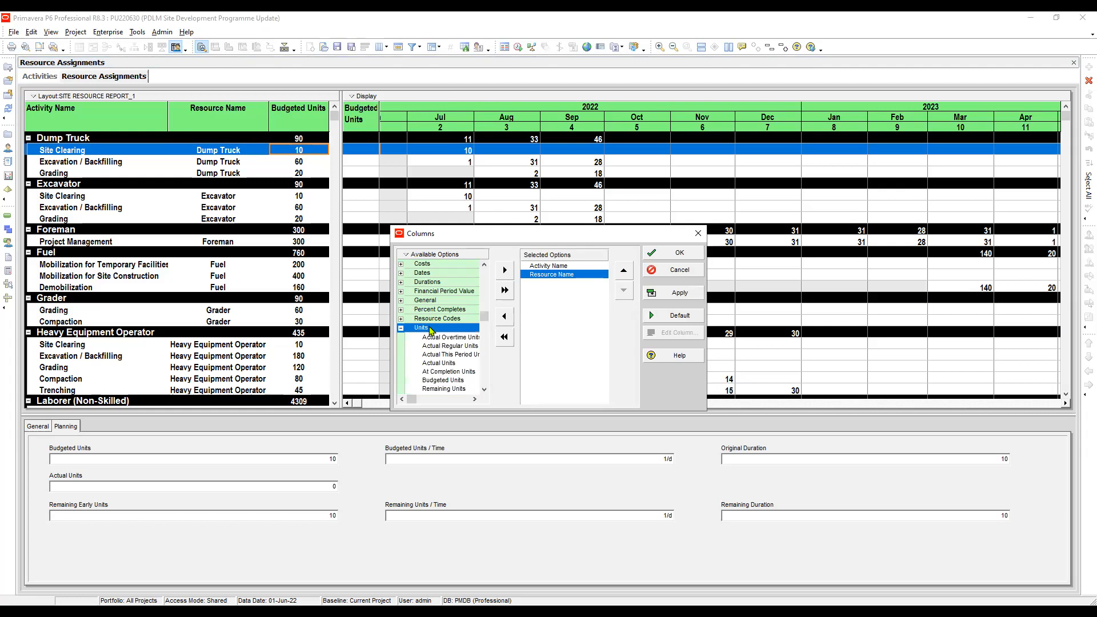
scroll(429, 329, "down", 2)
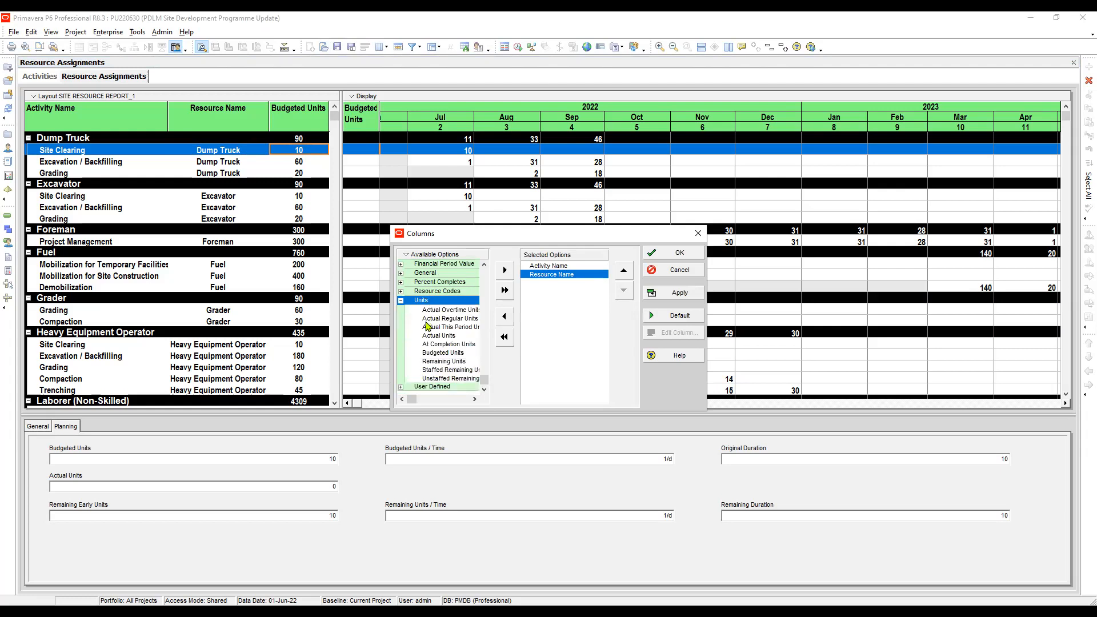
left_click(401, 388)
scroll(440, 309, "down", 5)
scroll(441, 308, "down", 3)
left_click(443, 333)
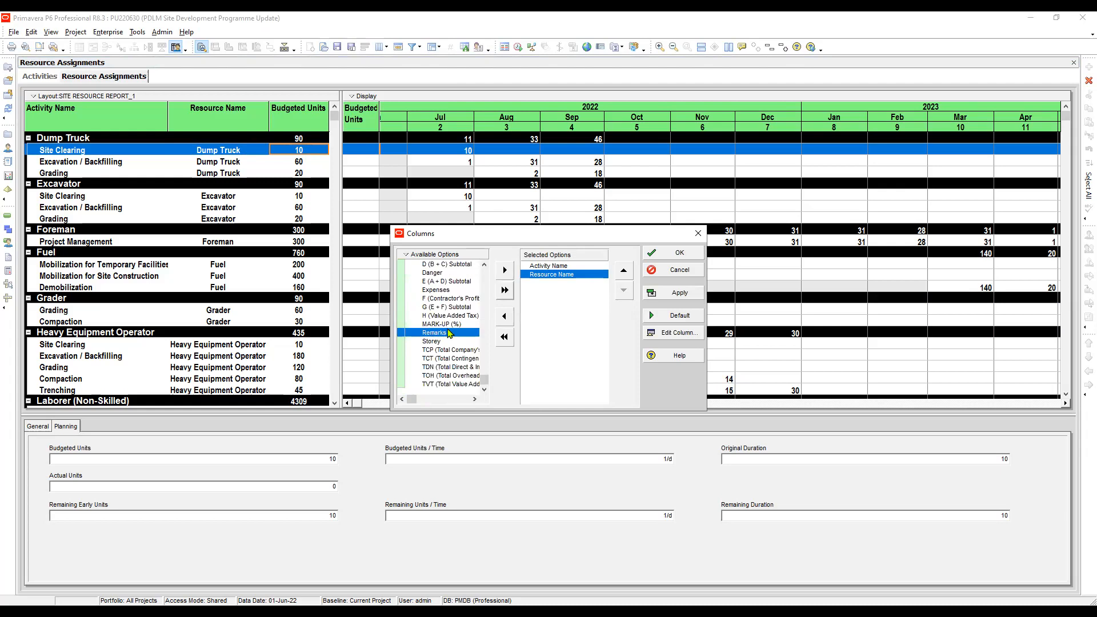
double_click(449, 333)
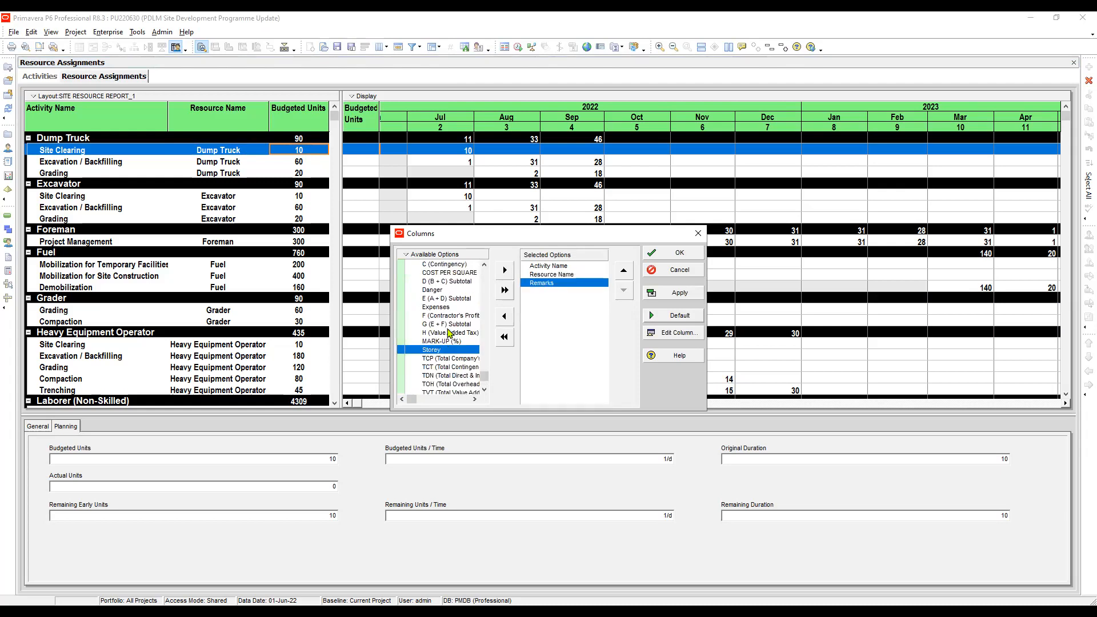
Retitle the Remarks column as "Remarks | Issue | Comments" with centered alignment, and apply the column changes.
left_click(674, 332)
left_click(536, 360)
left_click(514, 304)
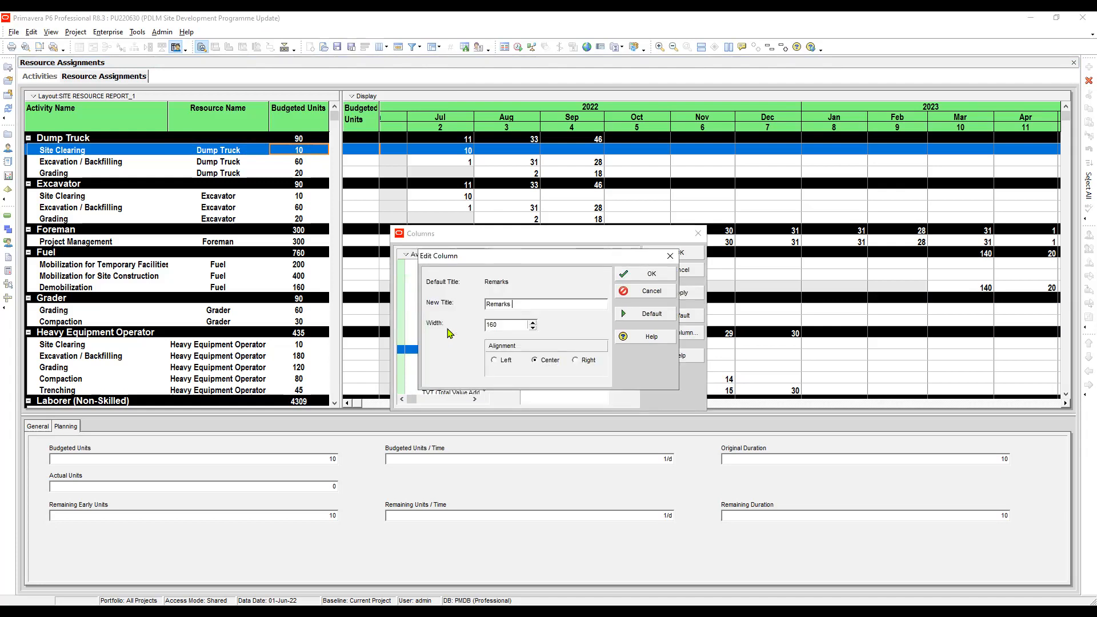
type("( iSSUE | cOMMENT")
key("BackSpace")
key("BackSpace")
key("BackSpace")
key("BackSpace")
key("BackSpace")
key("BackSpace")
key("BackSpace")
key("BackSpace")
key("BackSpace")
key("BackSpace")
key("BackSpace")
key("BackSpace")
key("BackSpace")
key("BackSpace")
key("BackSpace")
key("BackSpace")
type("Issue | Commen")
left_click(645, 275)
left_click(673, 292)
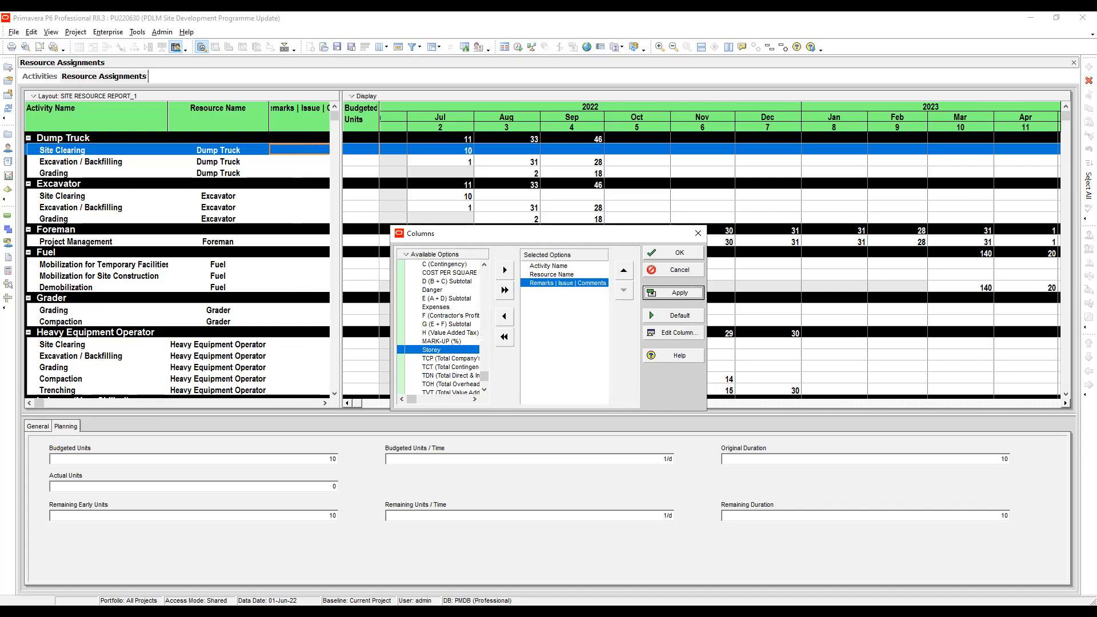
Close the column settings and widen the assignment table so the remarks column fits beside the spreadsheet.
left_click(688, 253)
left_click_drag(342, 138, 420, 151)
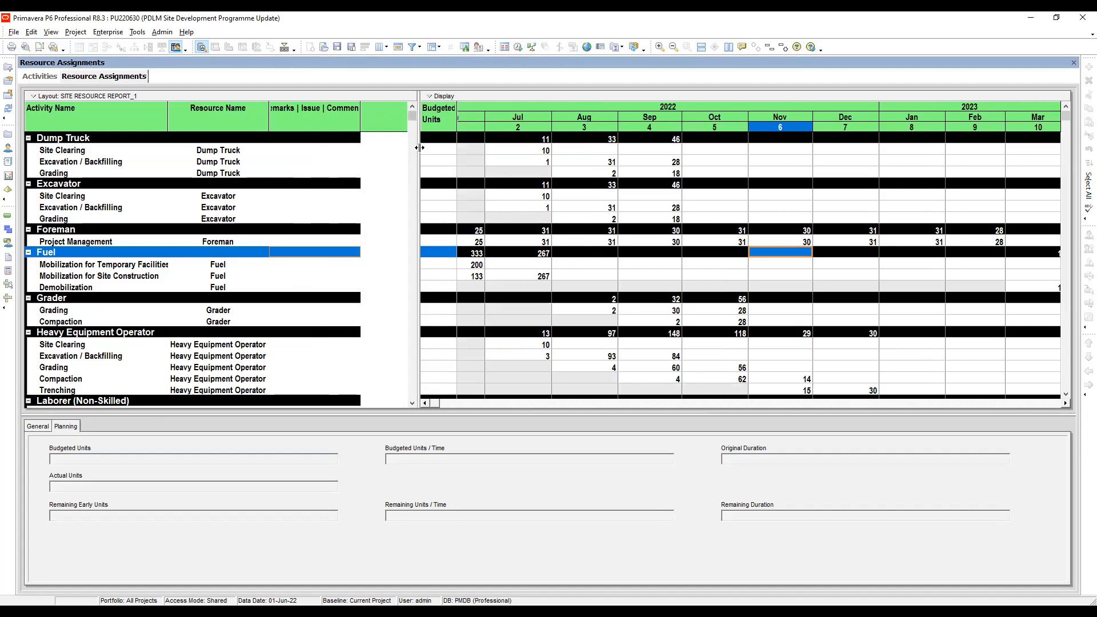
left_click_drag(376, 150, 376, 150)
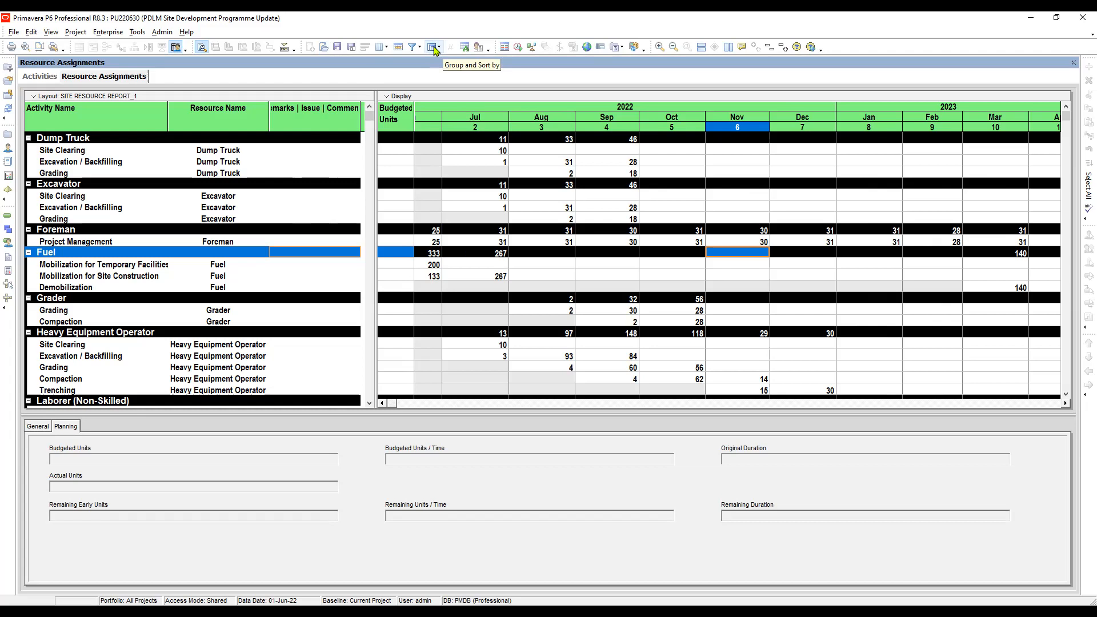
Customize the grouping of the resource assignments, replacing Resource Name with WBS as the first grouping level.
left_click(51, 32)
mouse_move(114, 106)
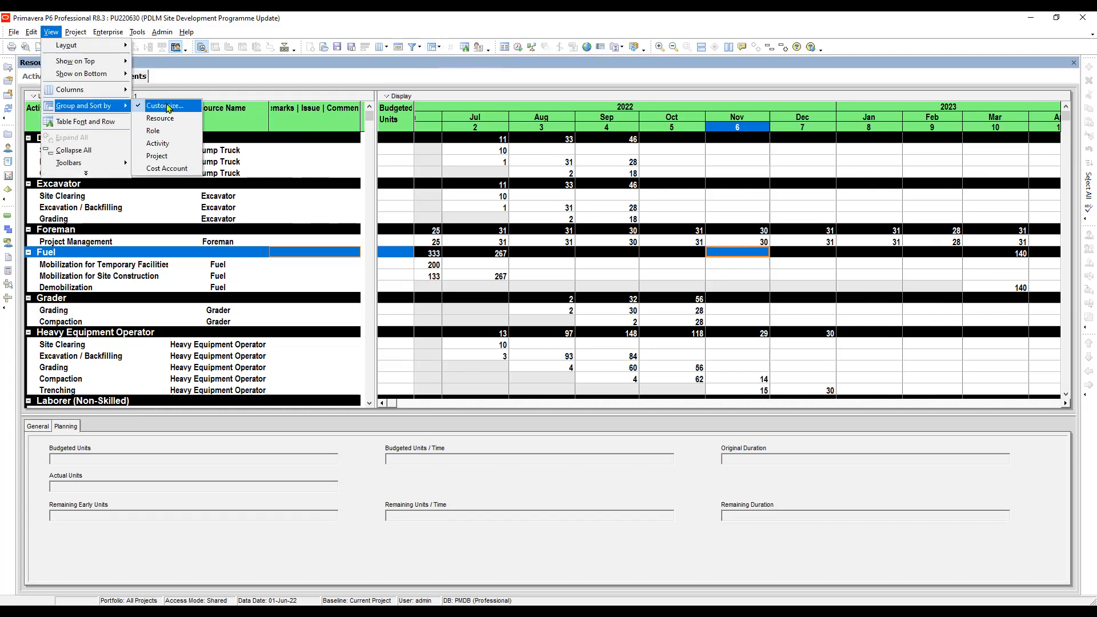
left_click(166, 106)
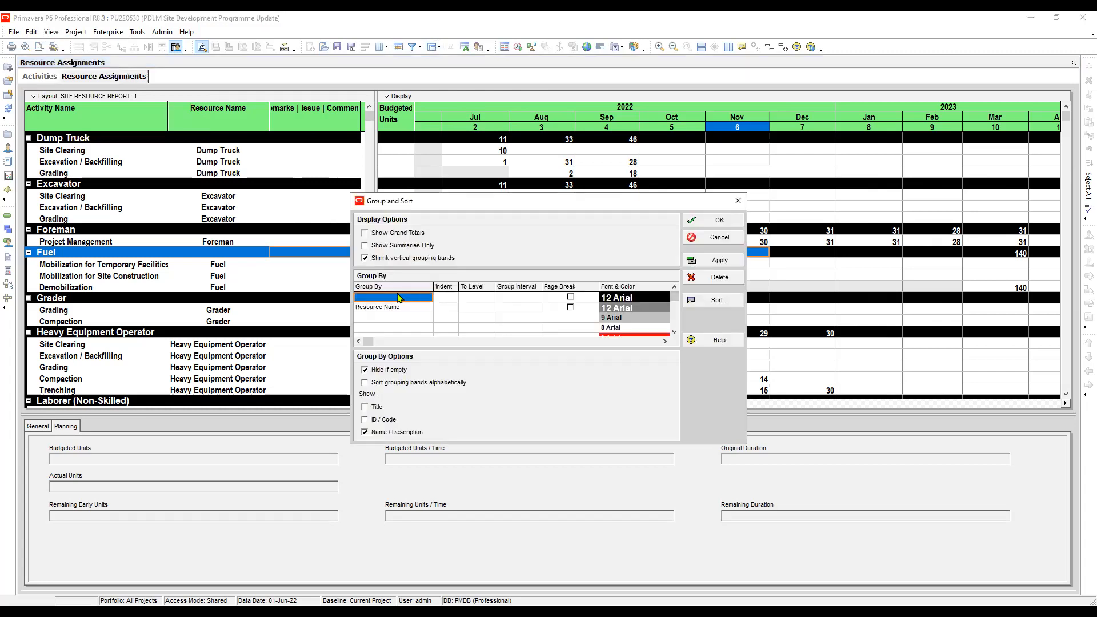
left_click(403, 298)
left_click(401, 297)
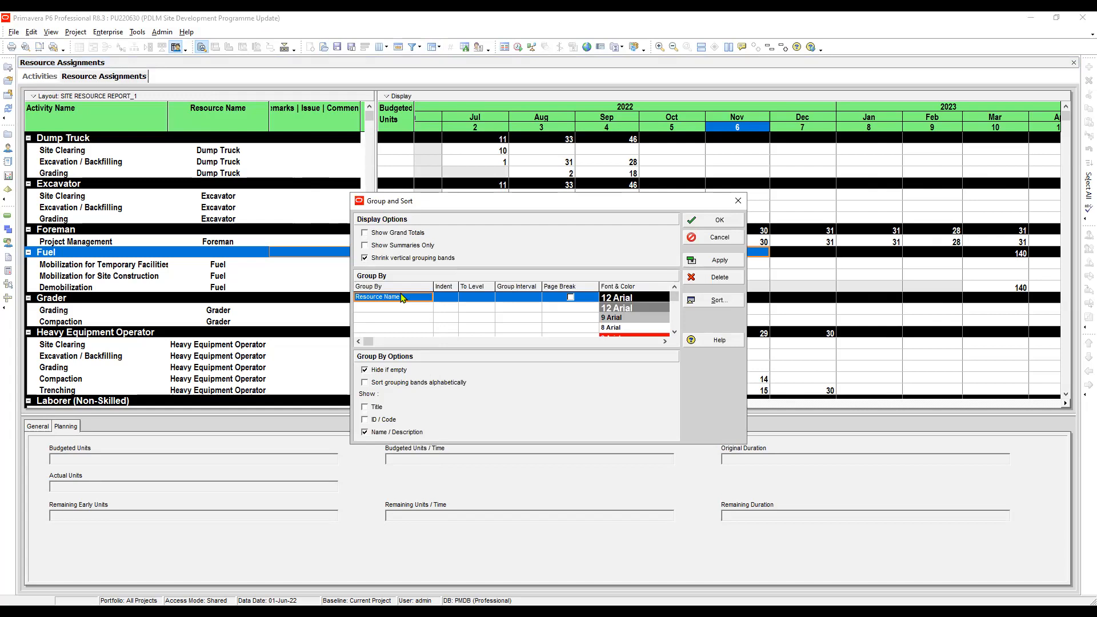
left_click(401, 309)
left_click(405, 297)
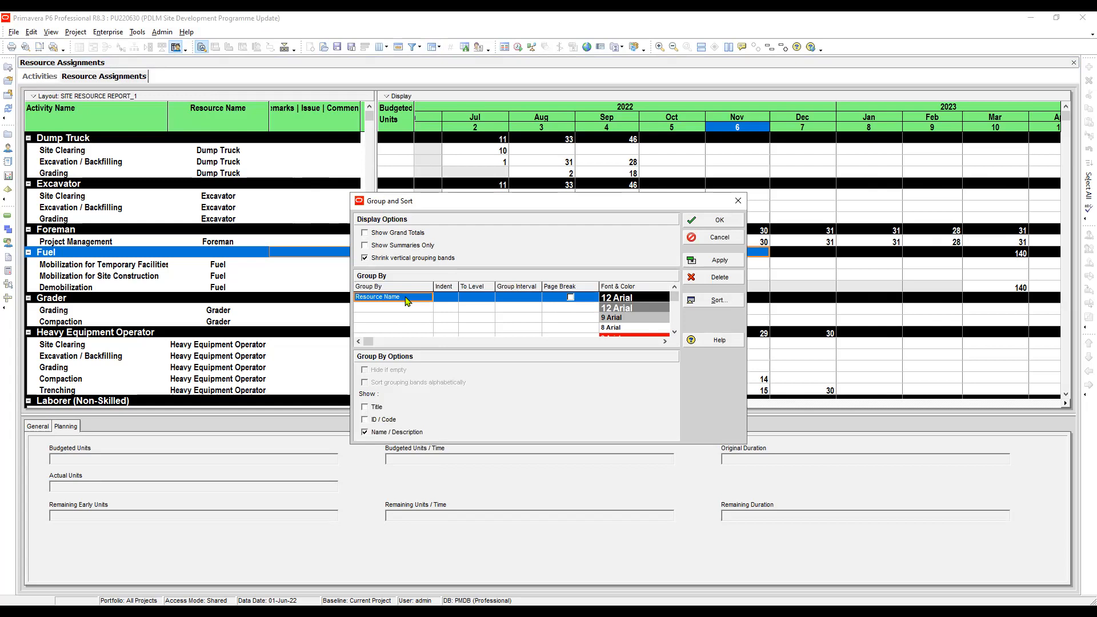
type("WBS")
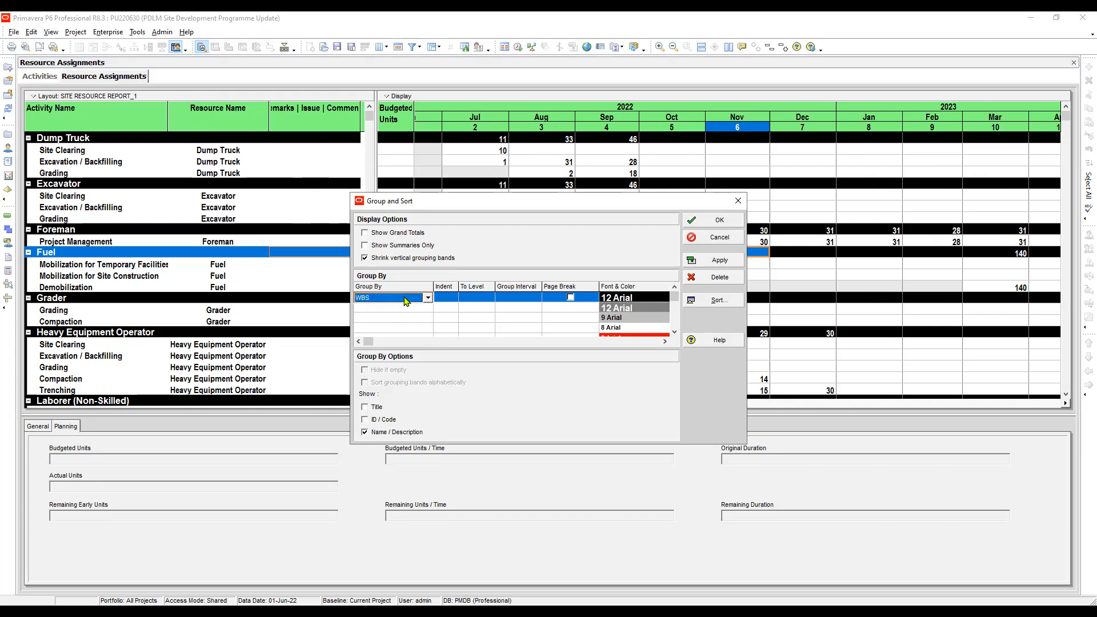
Turn on indenting for the WBS grouping and limit it to level 3.
left_click(449, 297)
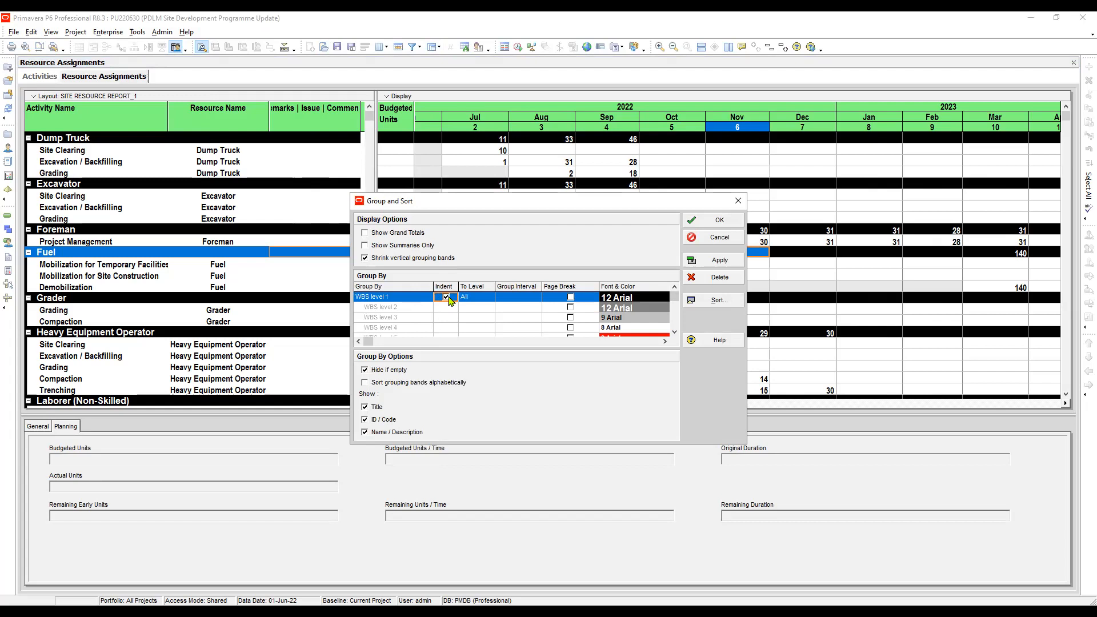
key("Tab")
key("alt+Down")
key("Down")
key("Down")
key("Down")
key("Return")
Add Resource Name as the grouping below WBS level 3 and accept the ascending sort by Start and Finish.
left_click(393, 329)
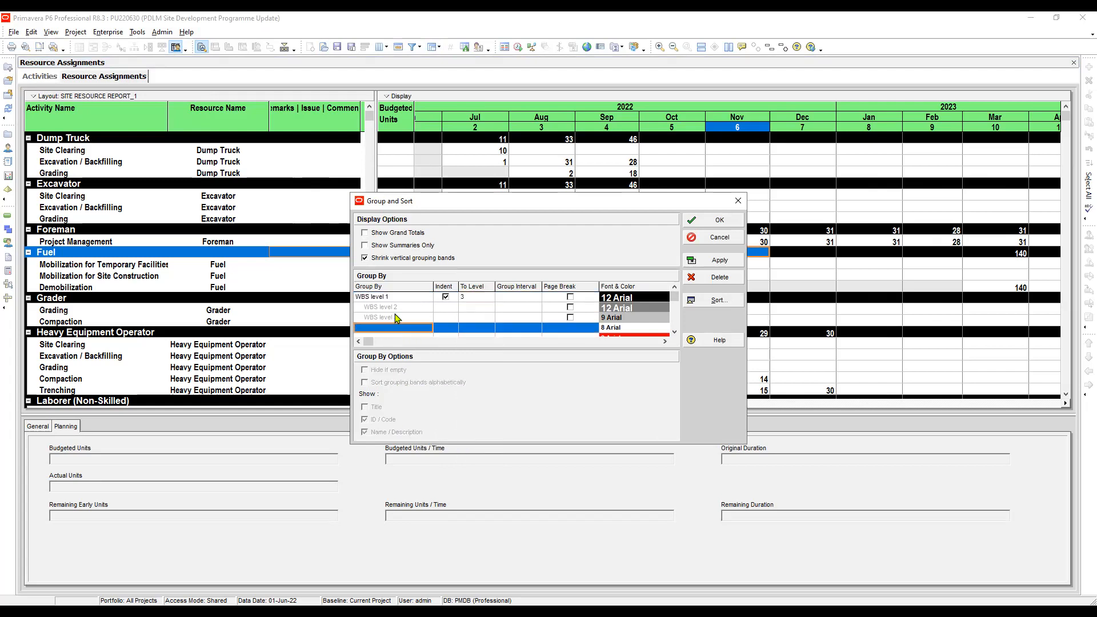
scroll(394, 314, "down", 1)
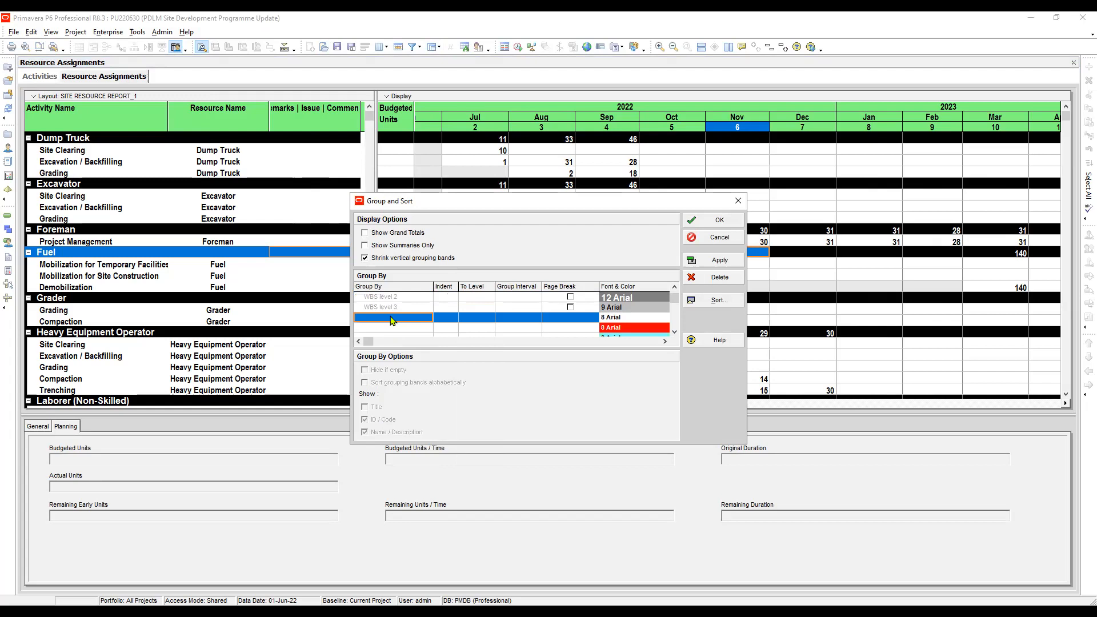
type("r")
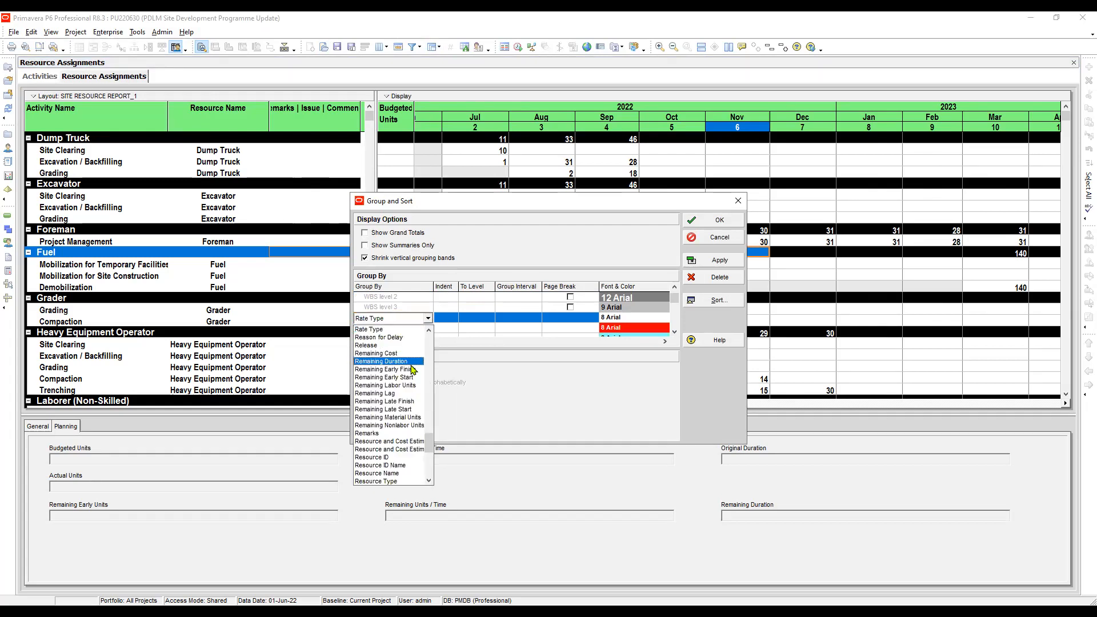
left_click(390, 473)
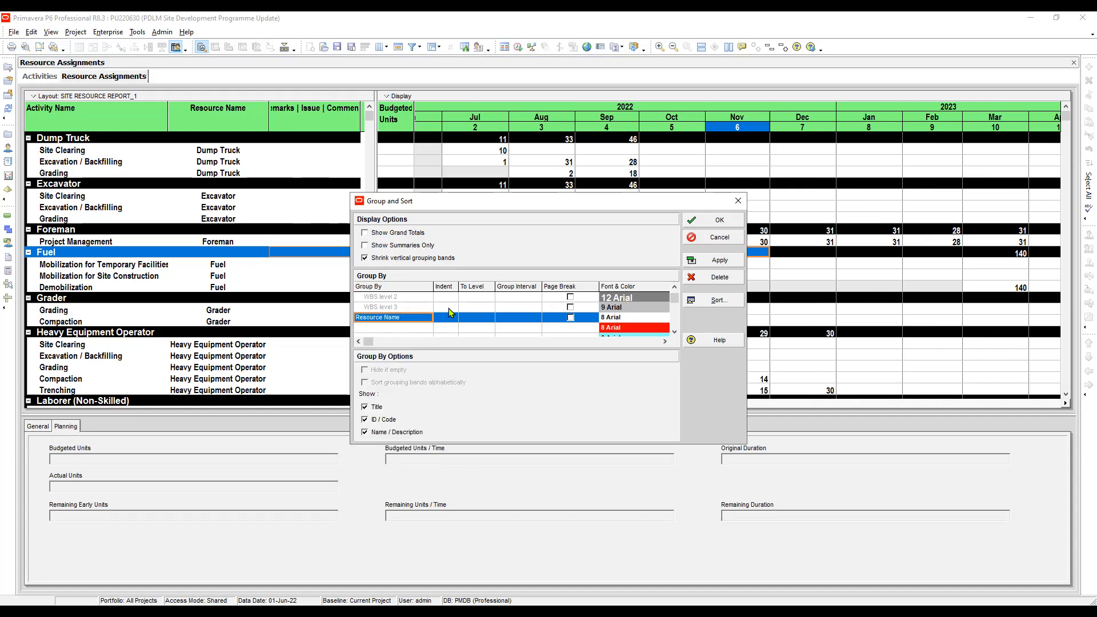
left_click(714, 300)
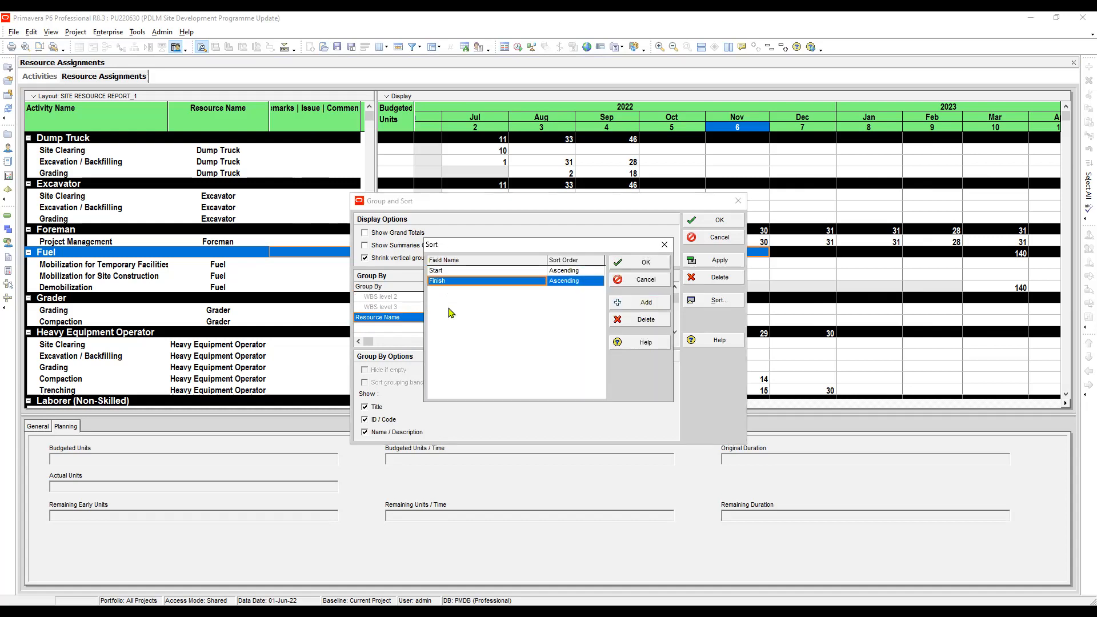
key("Return")
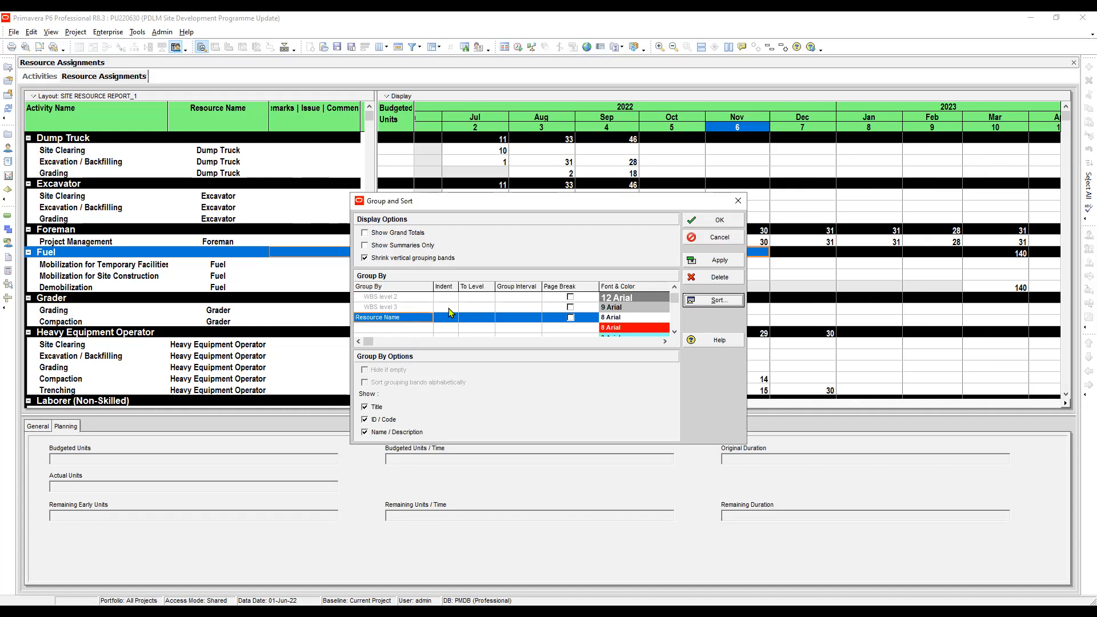
Set the font size of the Resource Name grouping band to 12.
left_click(414, 297)
scroll(419, 304, "up", 1)
left_click(417, 298)
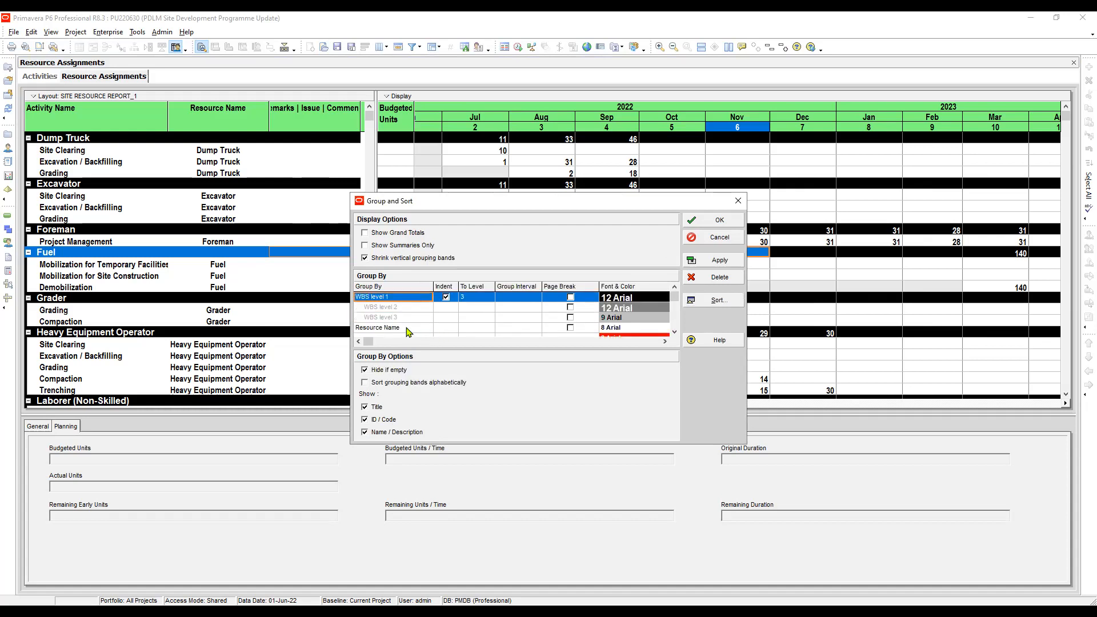
left_click(434, 329)
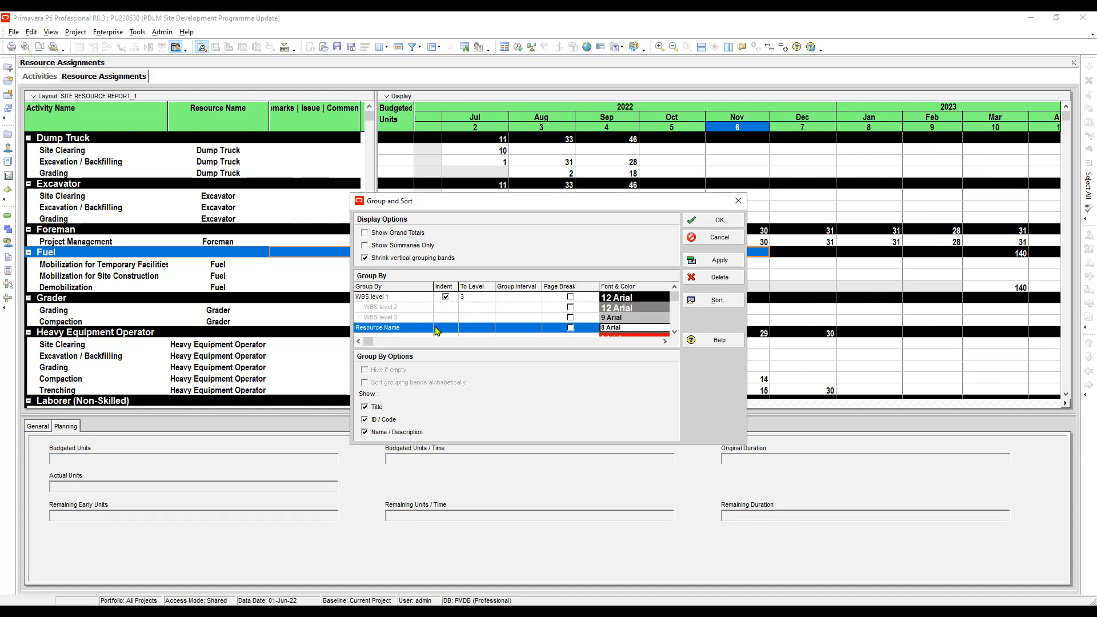
key("Return")
key("Tab")
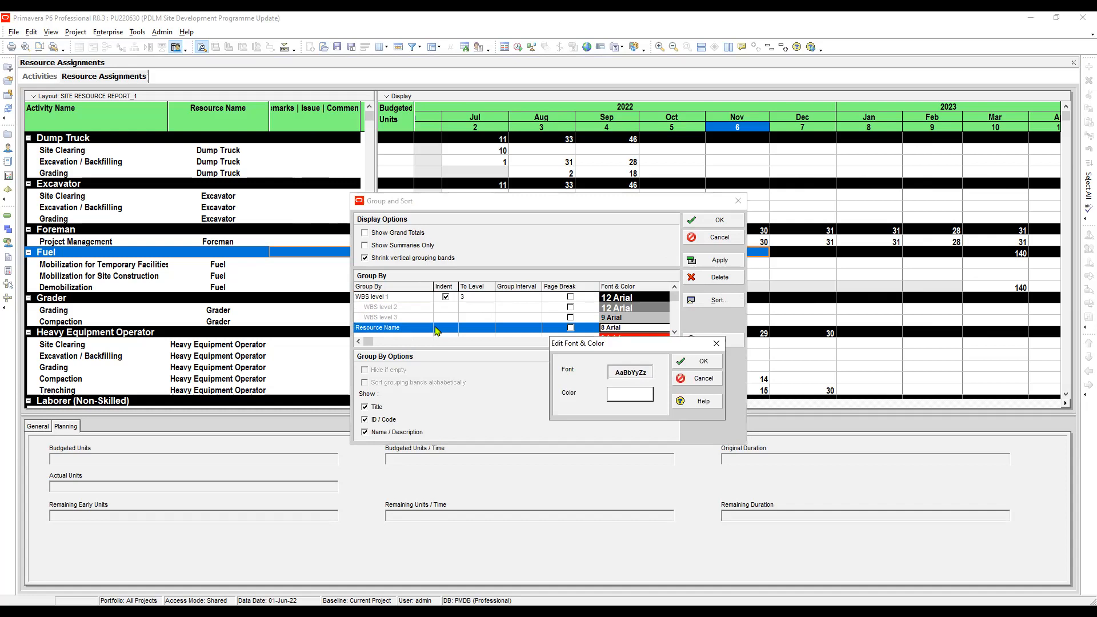
key("Return")
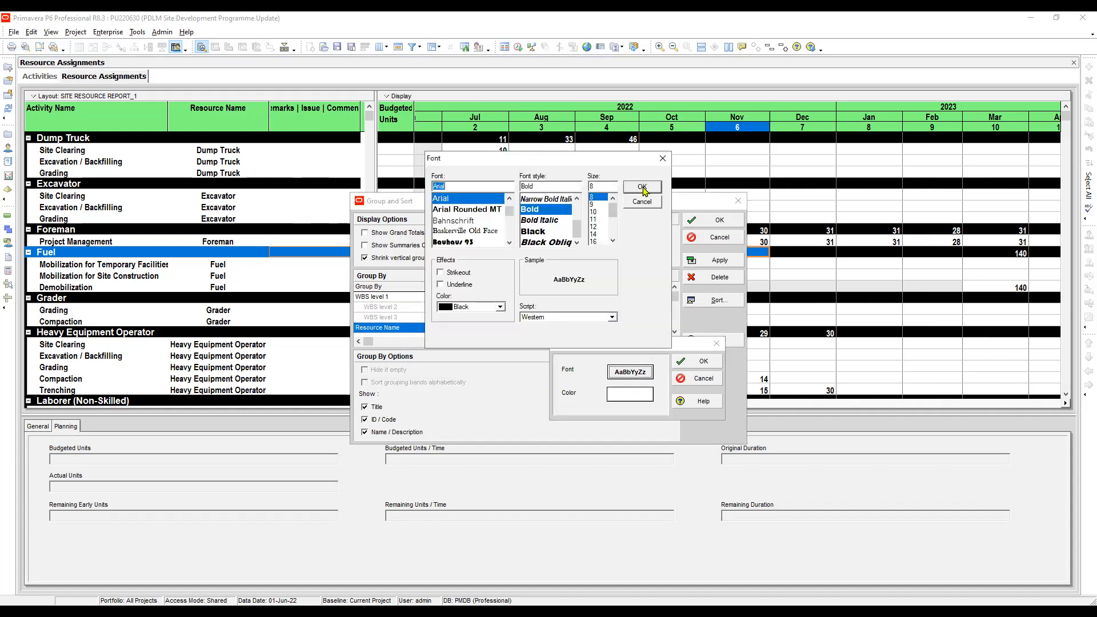
left_click(594, 226)
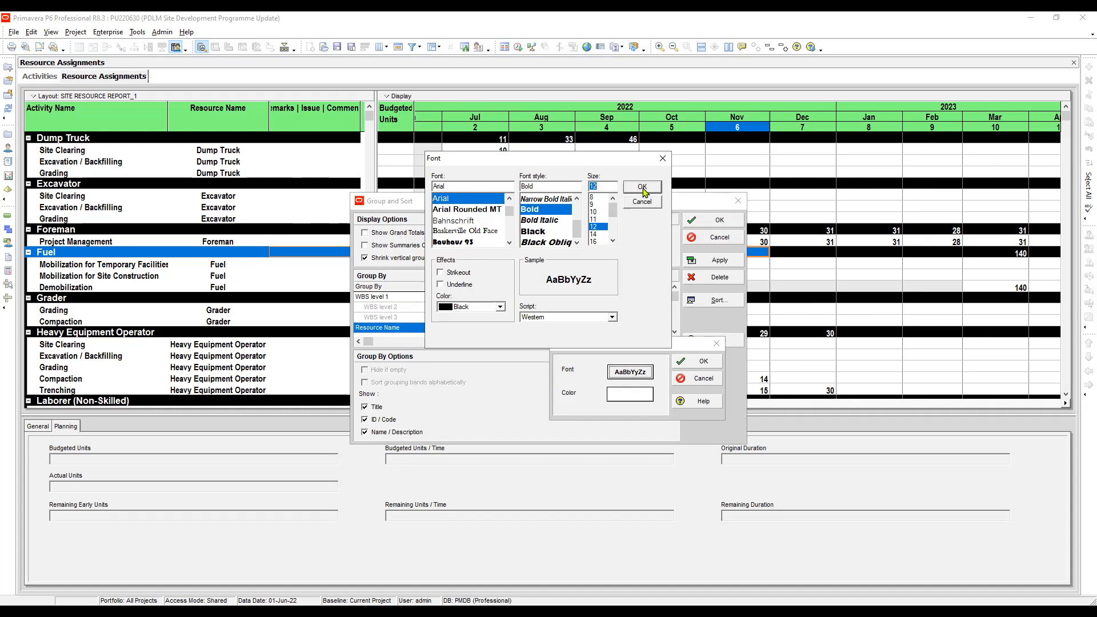
left_click(642, 187)
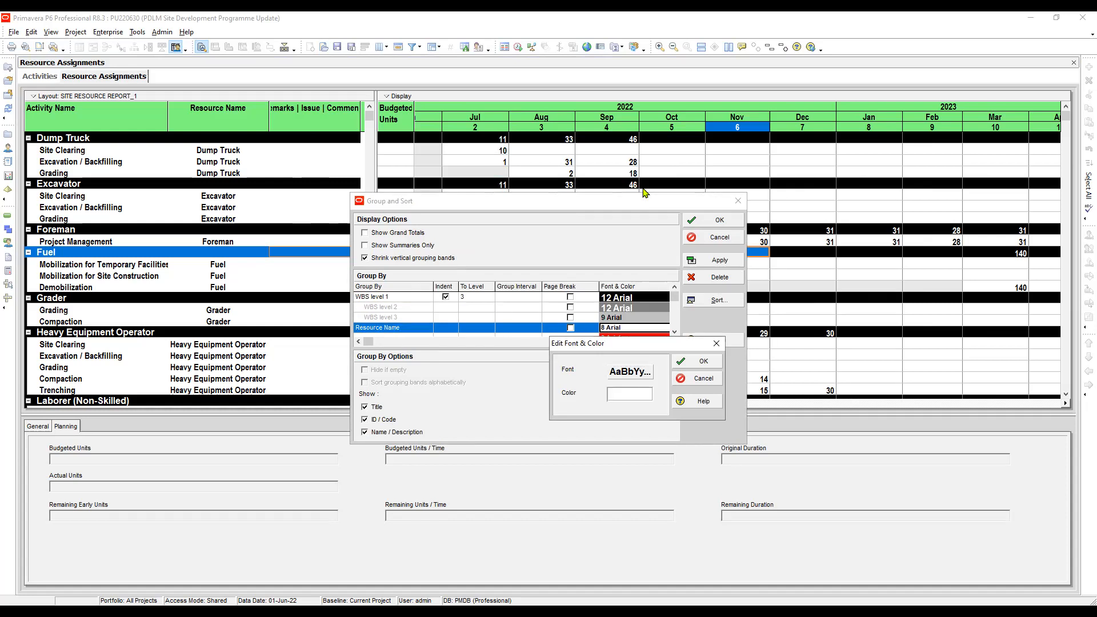
Color the Resource Name grouping band green and accept the grouping settings.
key("space")
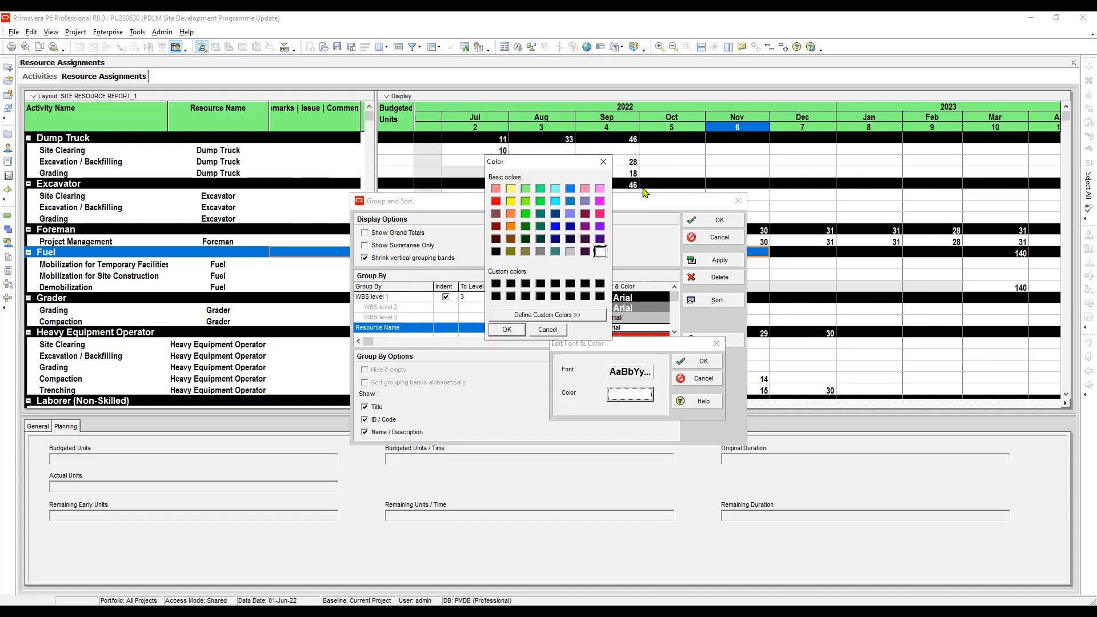
left_click(540, 190)
key("Return")
key("Return")
key("Return")
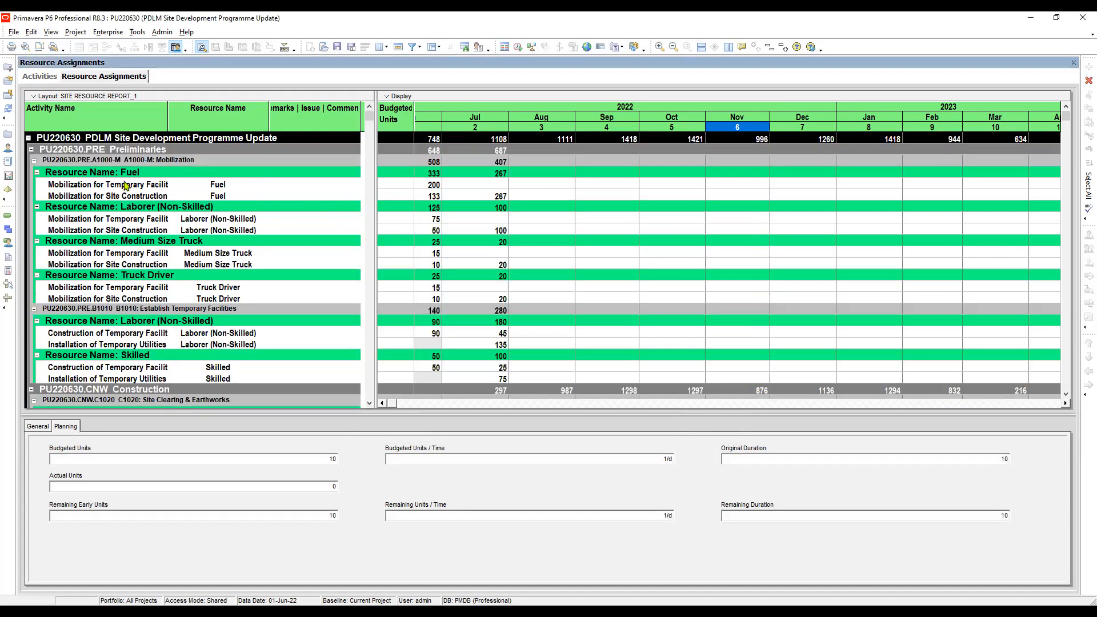
Reopen the custom grouping settings and hide the title and ID/code in the WBS bands.
left_click(93, 173)
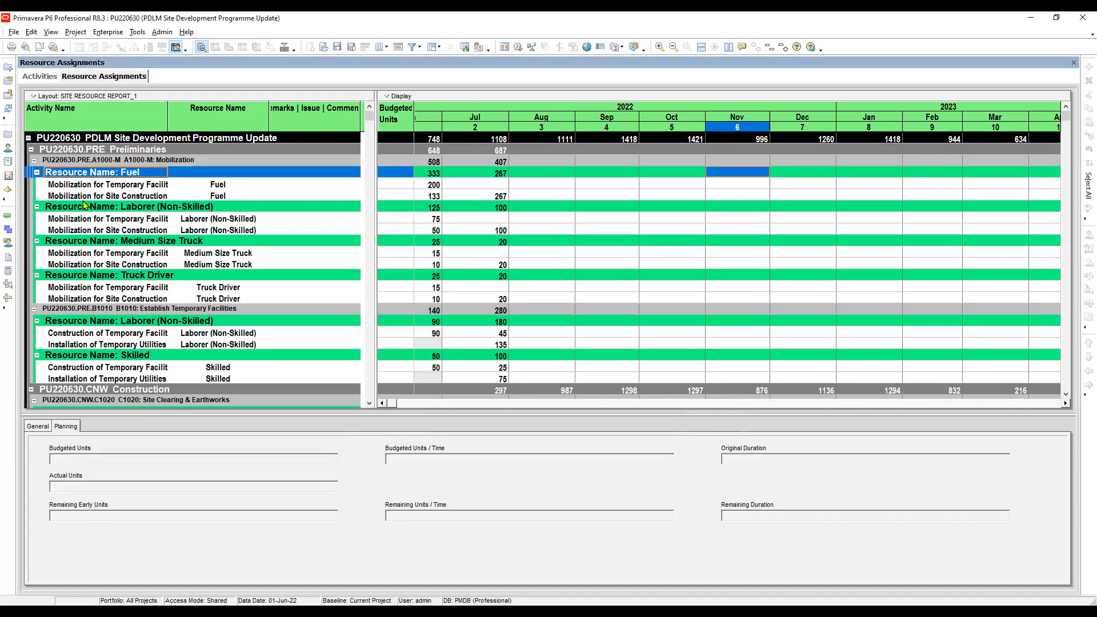
left_click(86, 207)
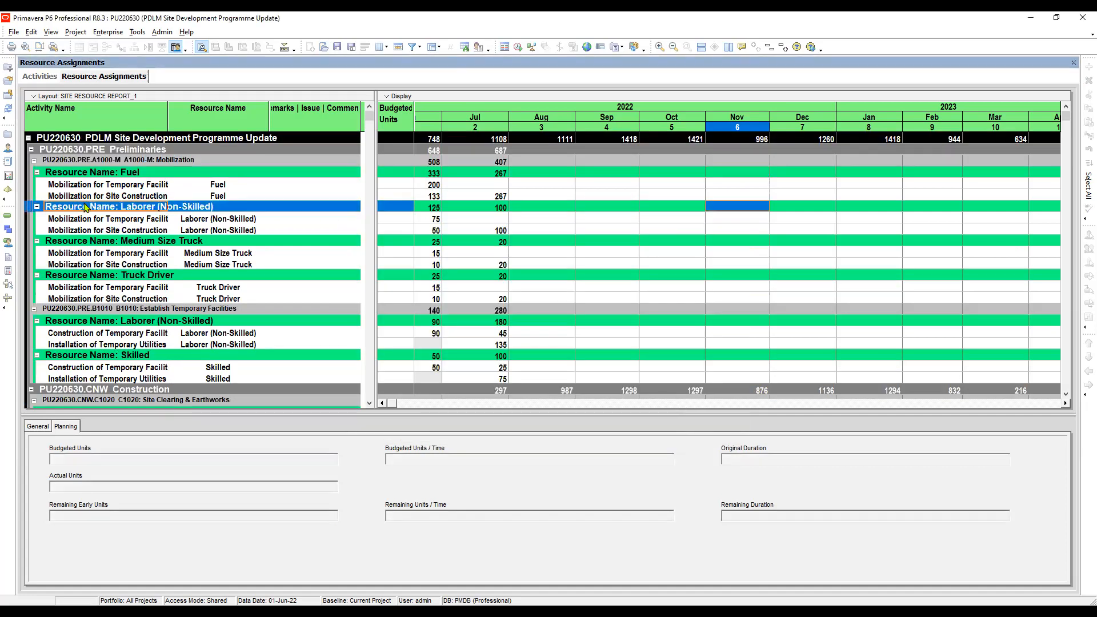
left_click(79, 175)
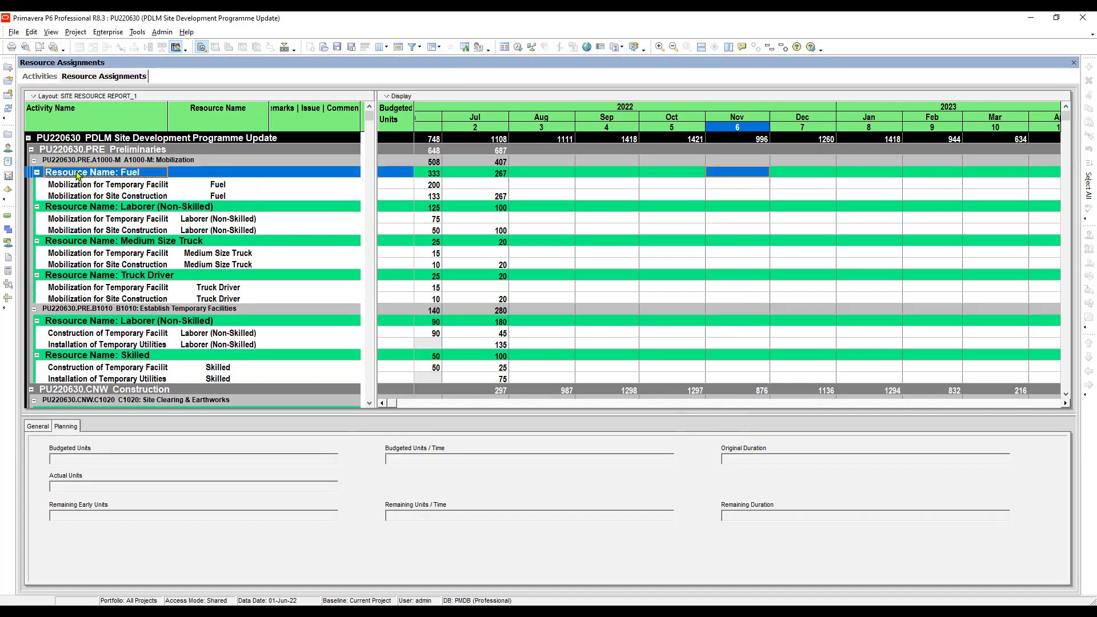
left_click(432, 48)
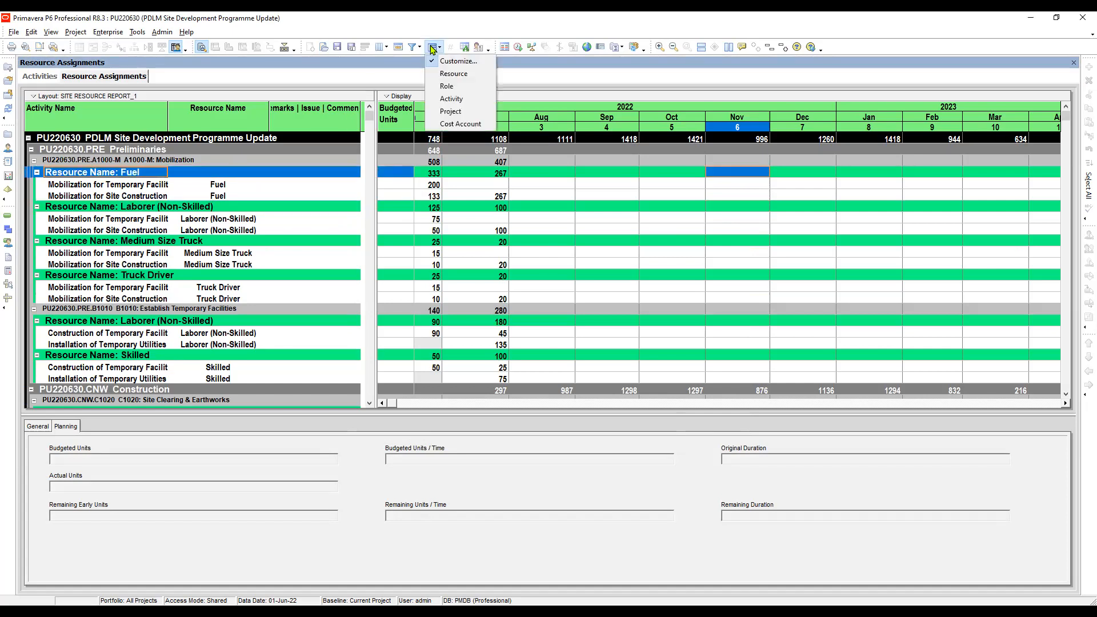
left_click(455, 62)
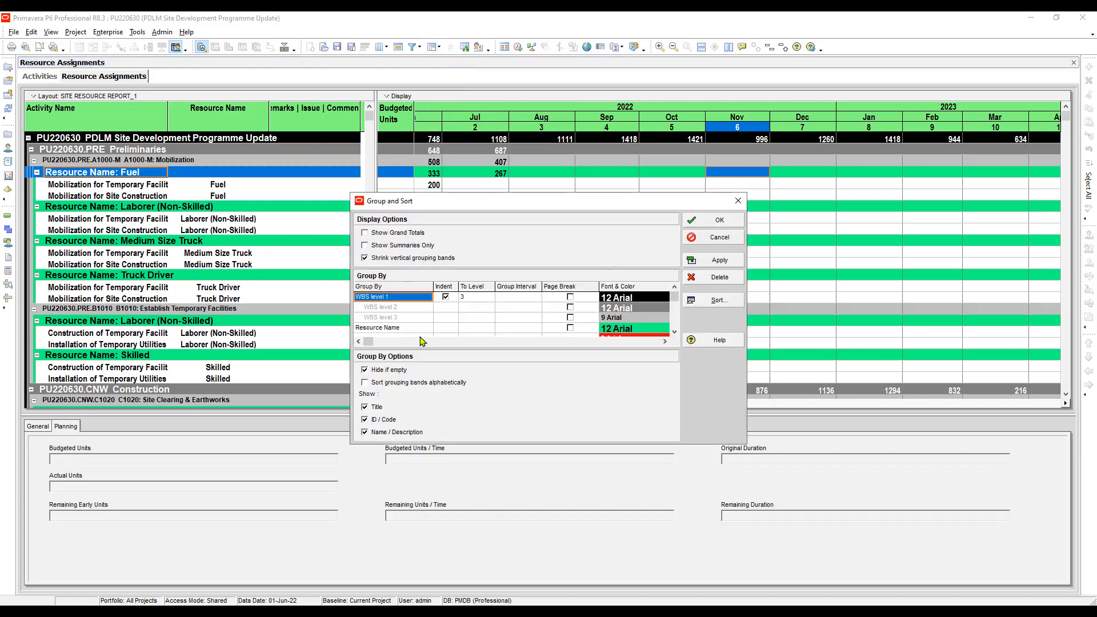
left_click(396, 317)
left_click(395, 298)
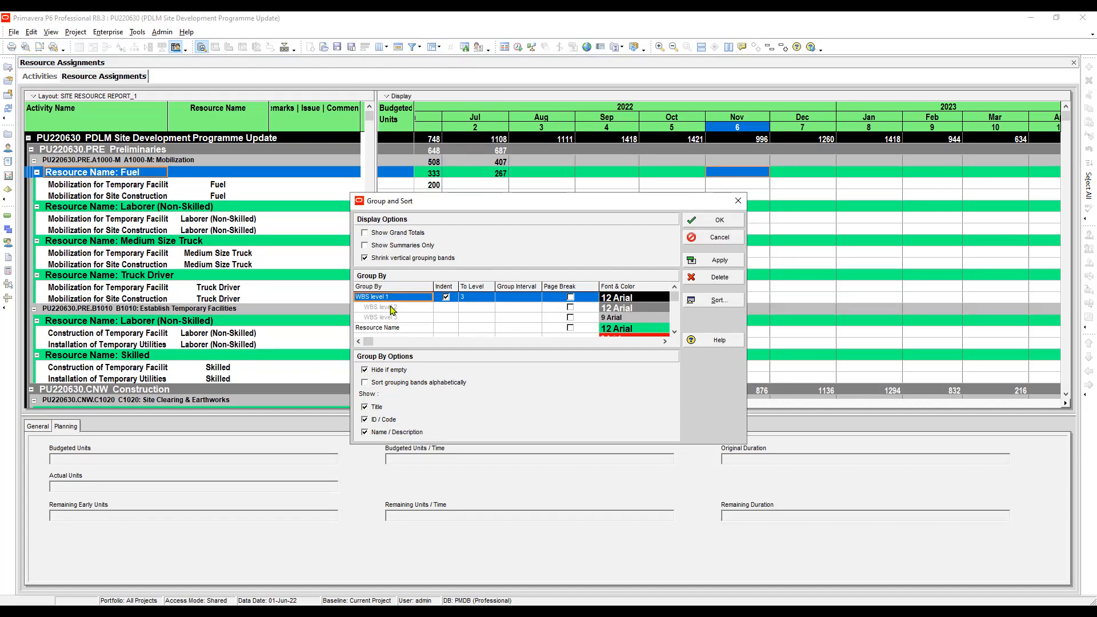
left_click(366, 407)
left_click(365, 420)
Hide the title and ID/code in the Resource Name bands, then apply and close the grouping settings.
left_click(388, 328)
left_click(365, 408)
left_click(366, 421)
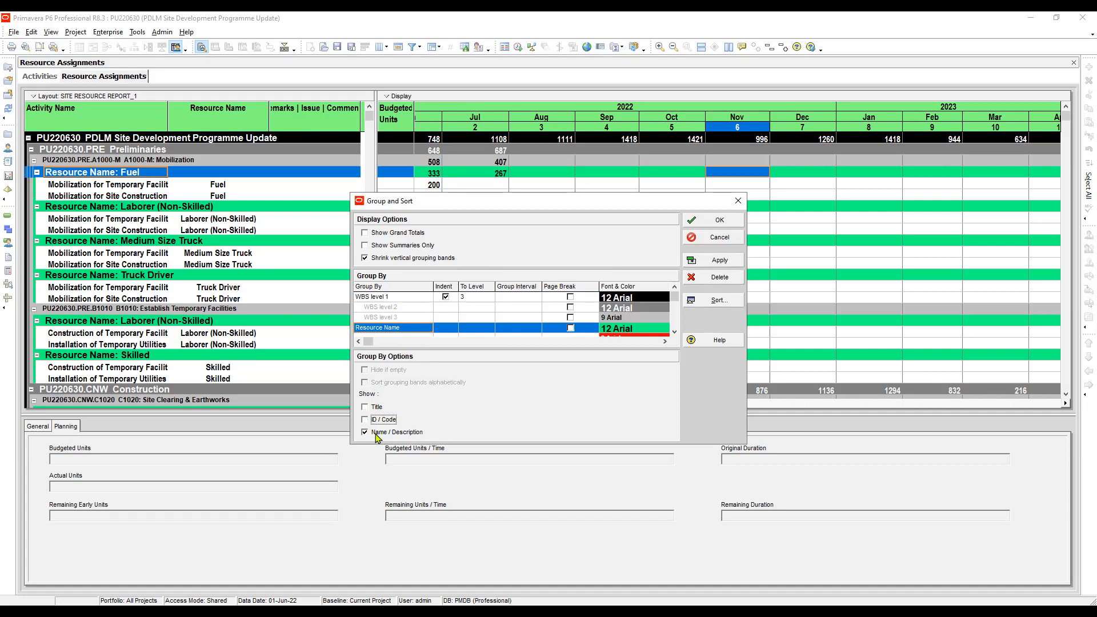
left_click(713, 261)
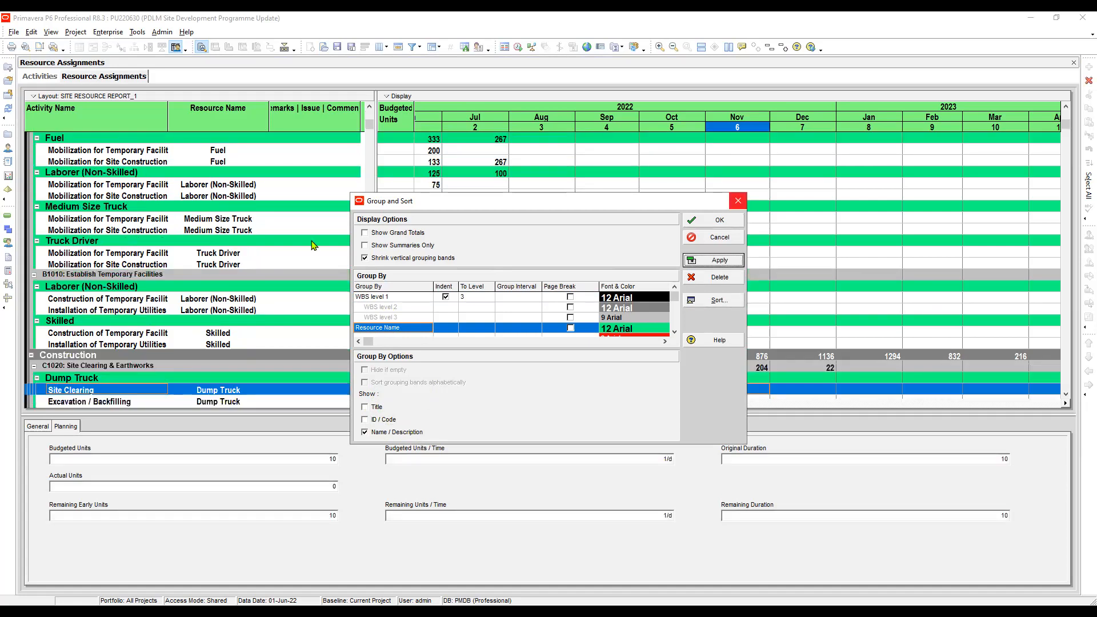
scroll(311, 242, "up", 3)
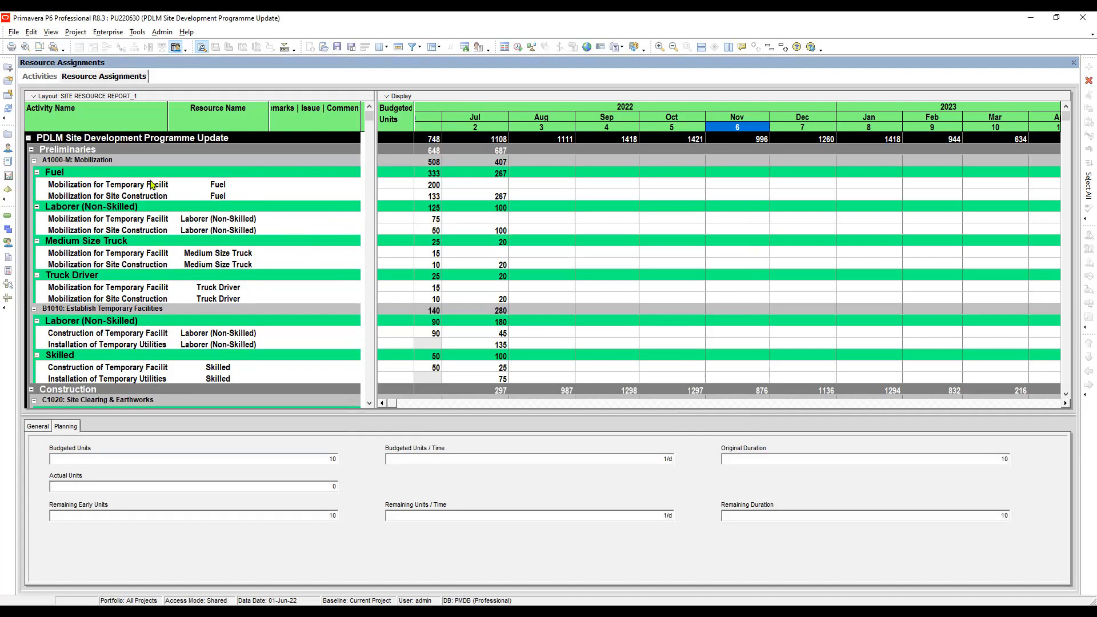
Examine the Fuel and Laborer (Non-Skilled) bands and the fuel assignments under Mobilization.
left_click(139, 174)
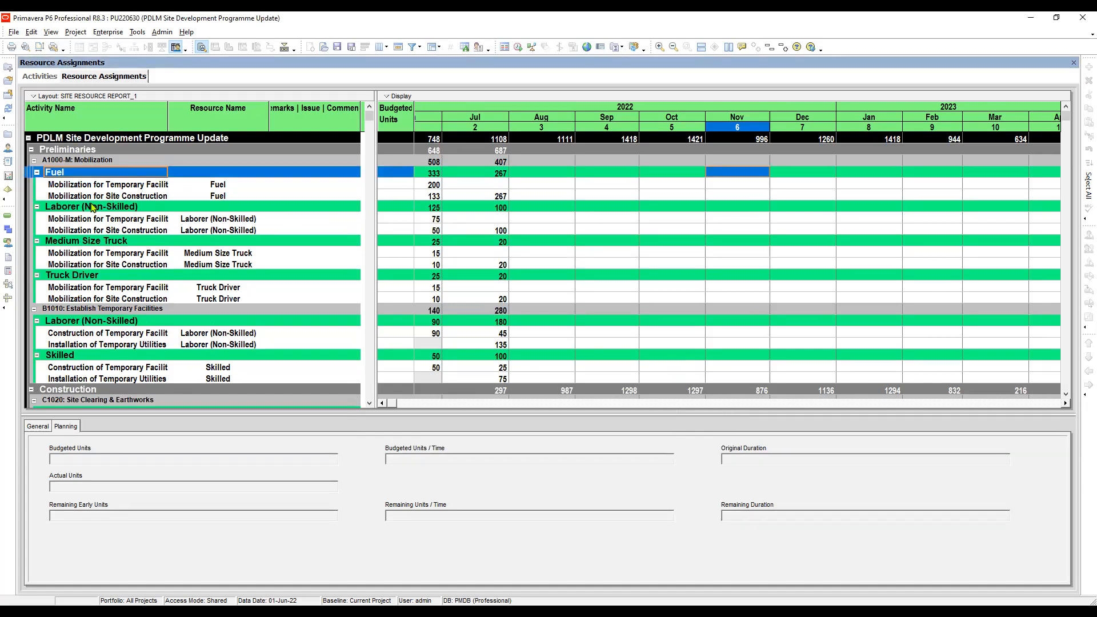
left_click(93, 206)
left_click(113, 173)
left_click(113, 209)
left_click(73, 173)
left_click(83, 188)
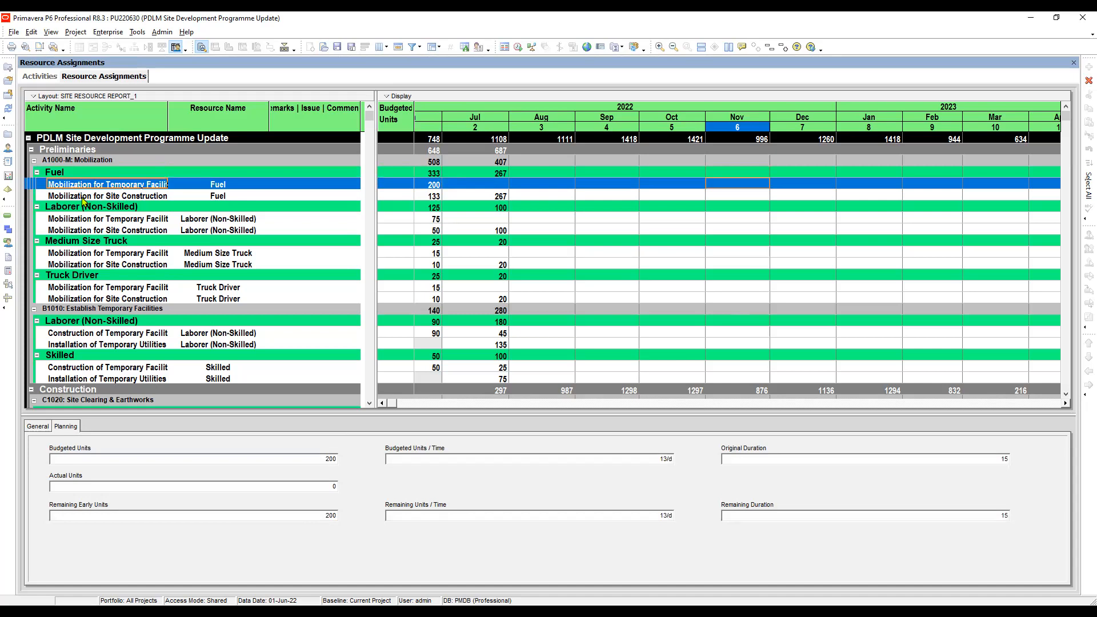
left_click(83, 197)
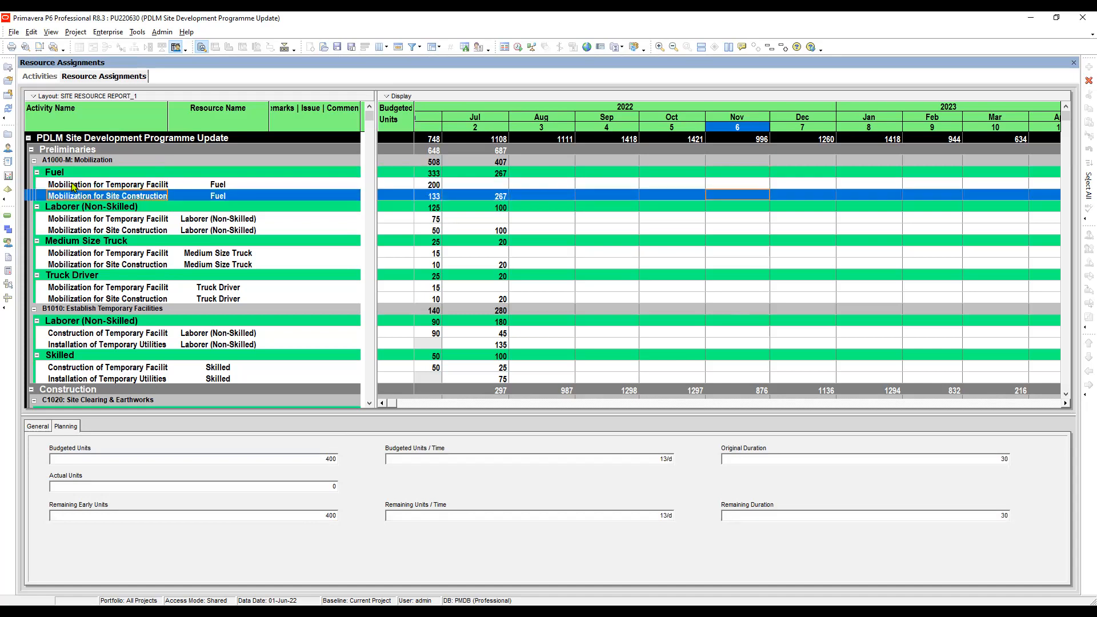
left_click(70, 173)
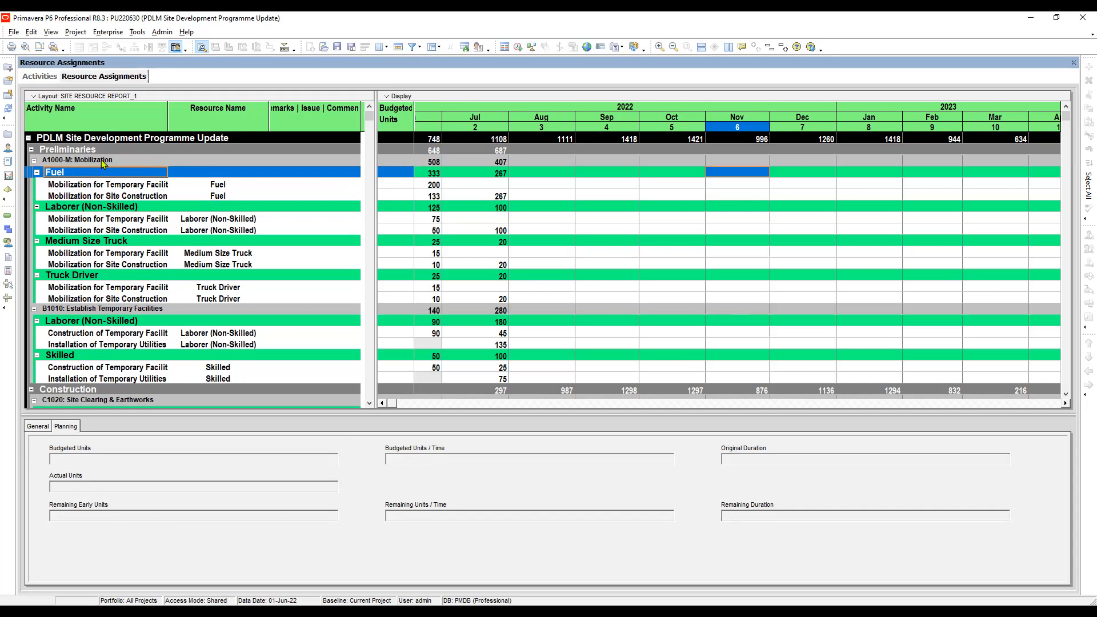
left_click(147, 196)
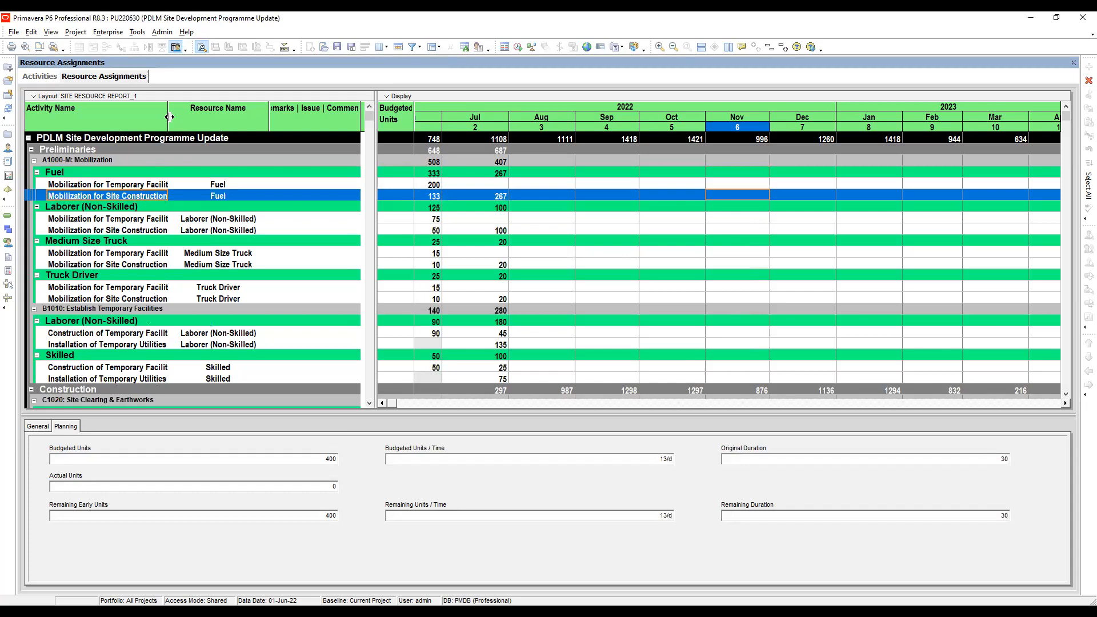
Widen the Activity Name column to fit the full activity names and shift the spreadsheet timescale to begin at June 2022.
left_click_drag(169, 117, 184, 117)
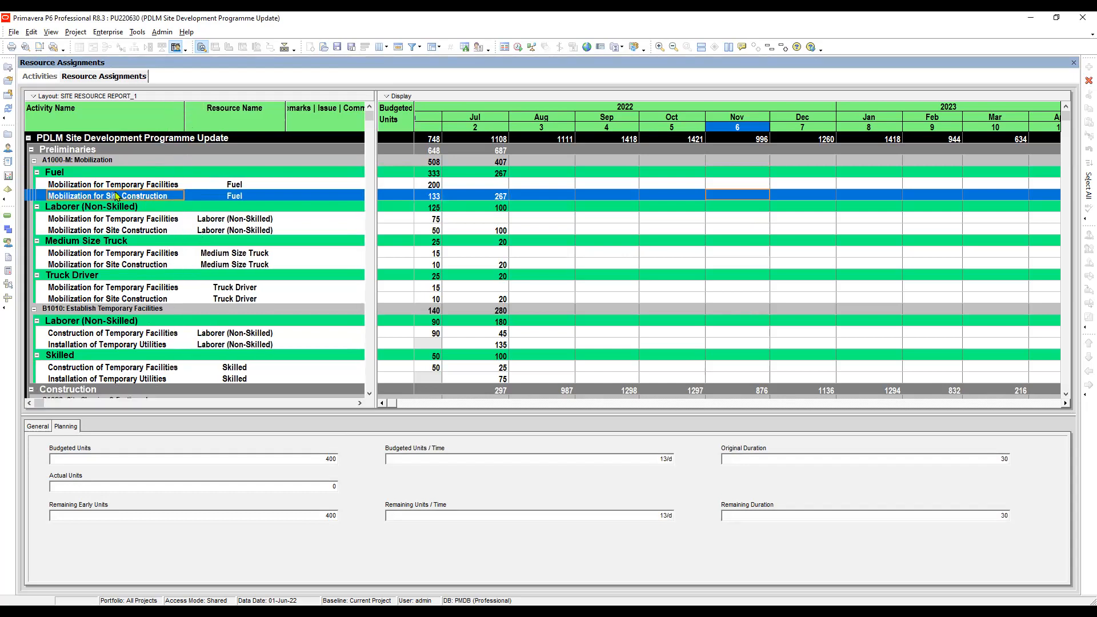
left_click(160, 187)
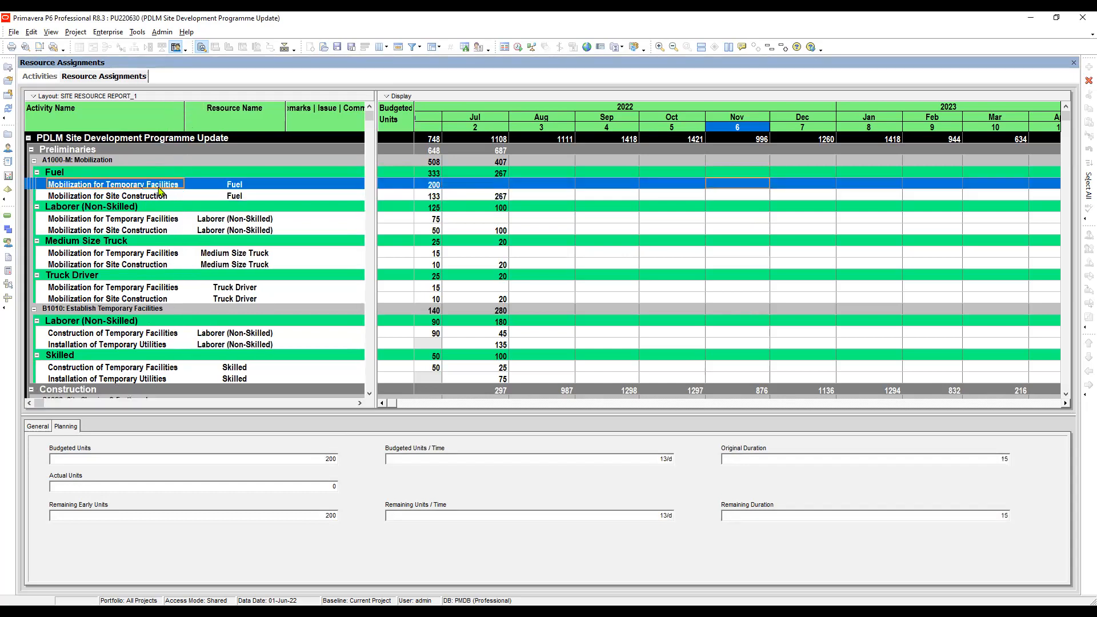
left_click(129, 197)
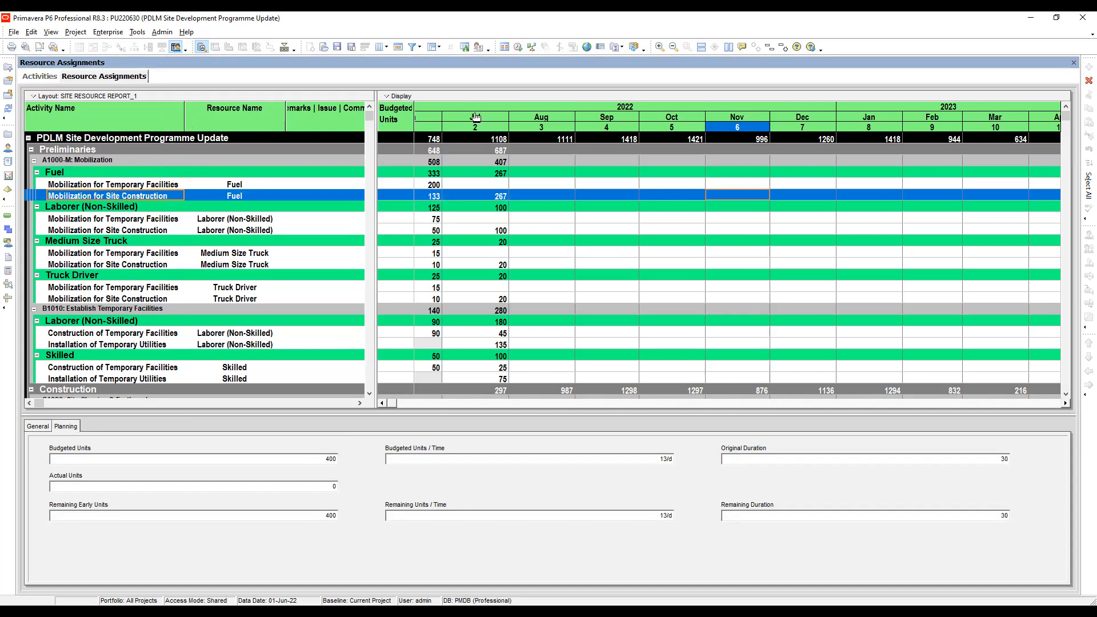
left_click_drag(479, 110, 514, 122)
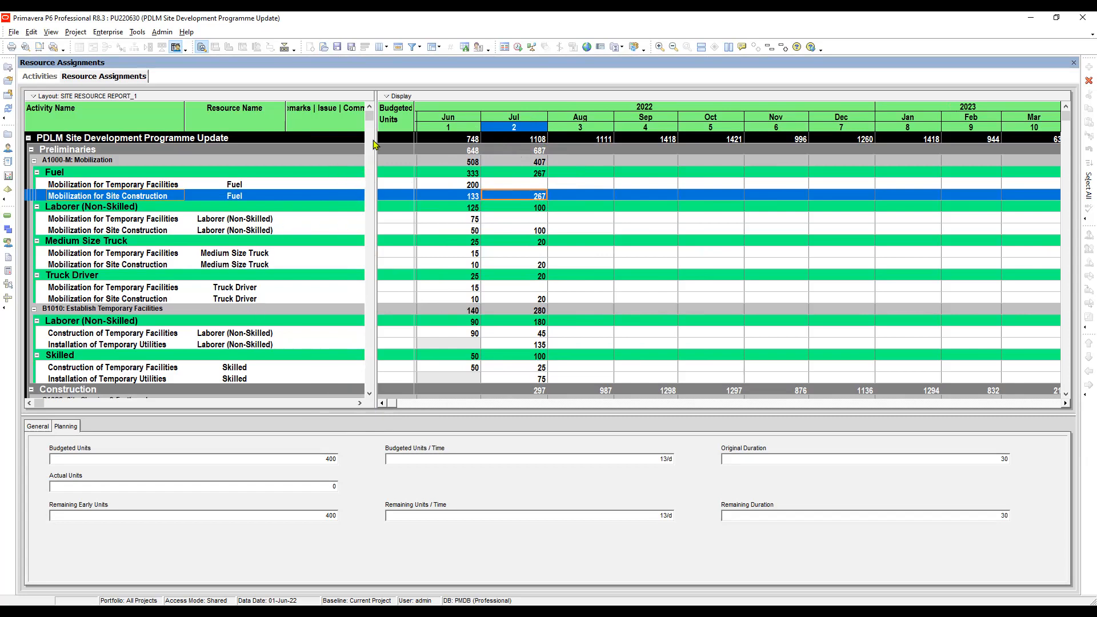
left_click(418, 47)
left_click(438, 61)
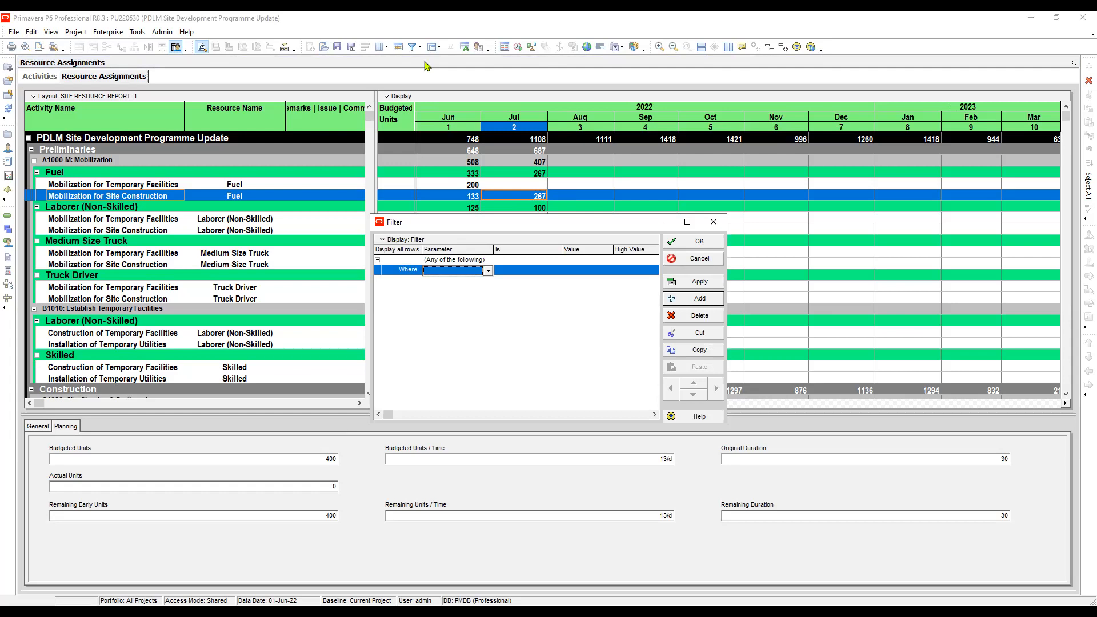
key("Escape")
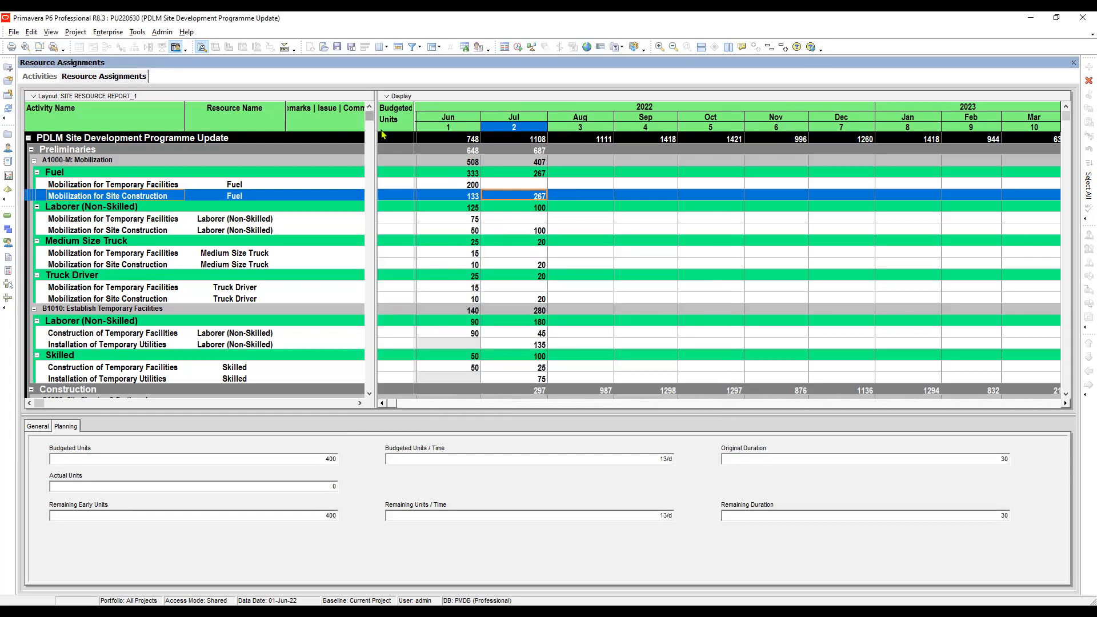
Widen the assignment table so the remarks column fits beside the spreadsheet after the Activity Name change.
left_click(369, 127)
left_click_drag(369, 180, 390, 134)
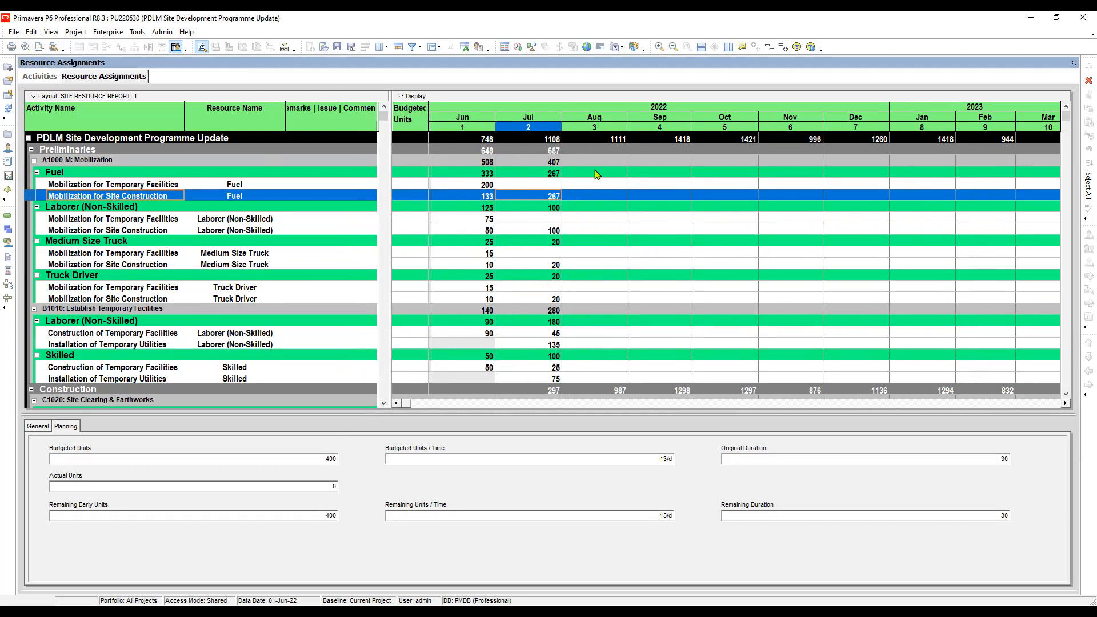
Replace Budgeted Units with the time-interval Actual Units field in the assignment spreadsheet, then apply and close the field settings.
right_click(666, 183)
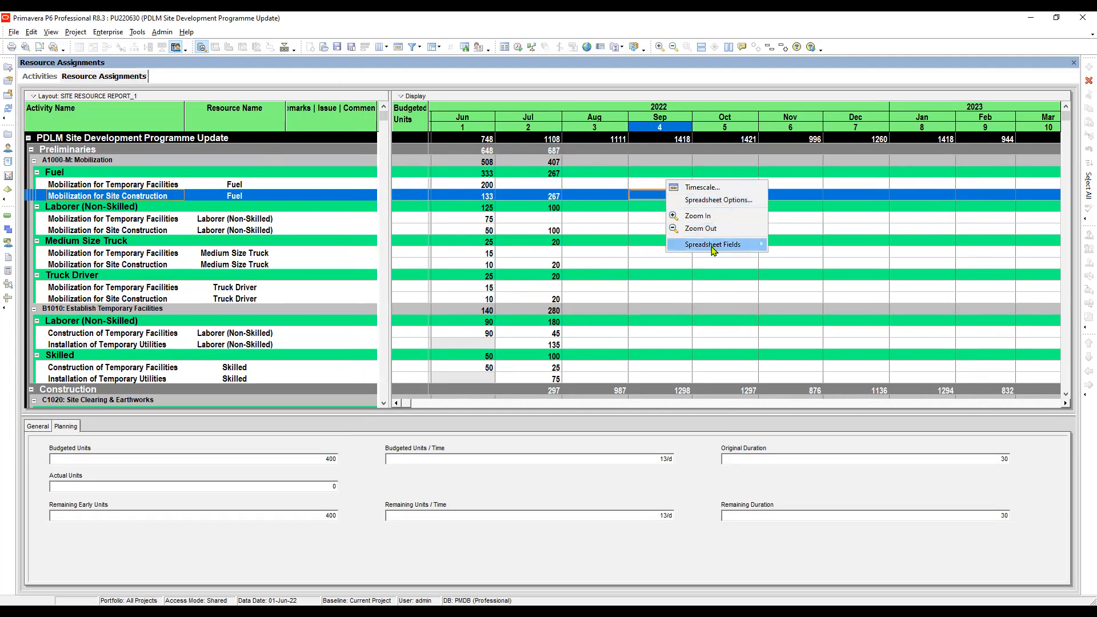
mouse_move(713, 245)
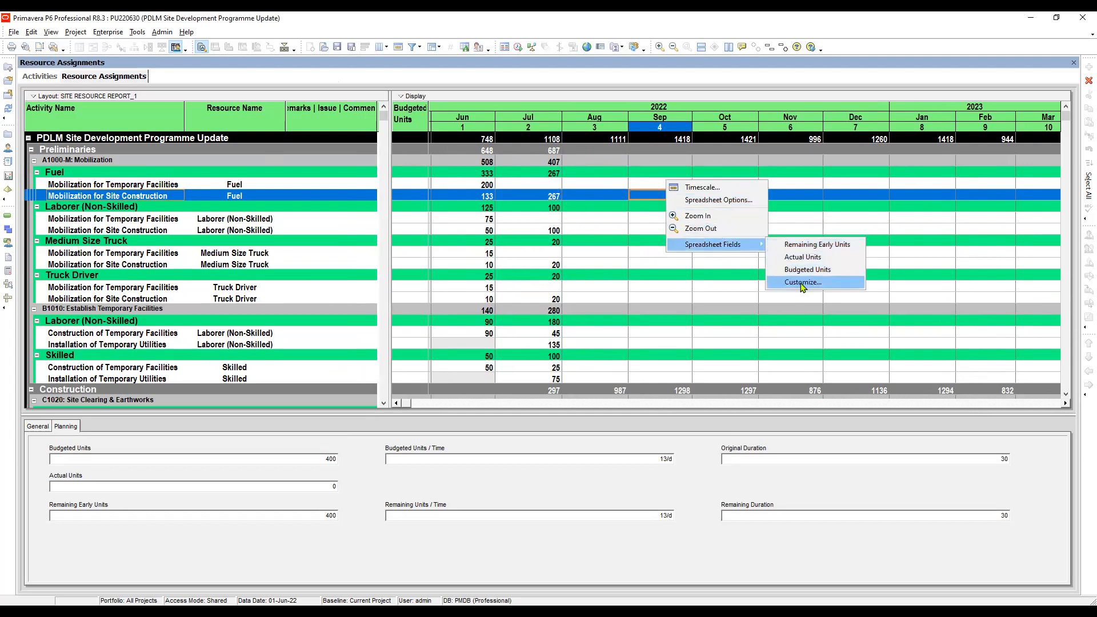
left_click(803, 282)
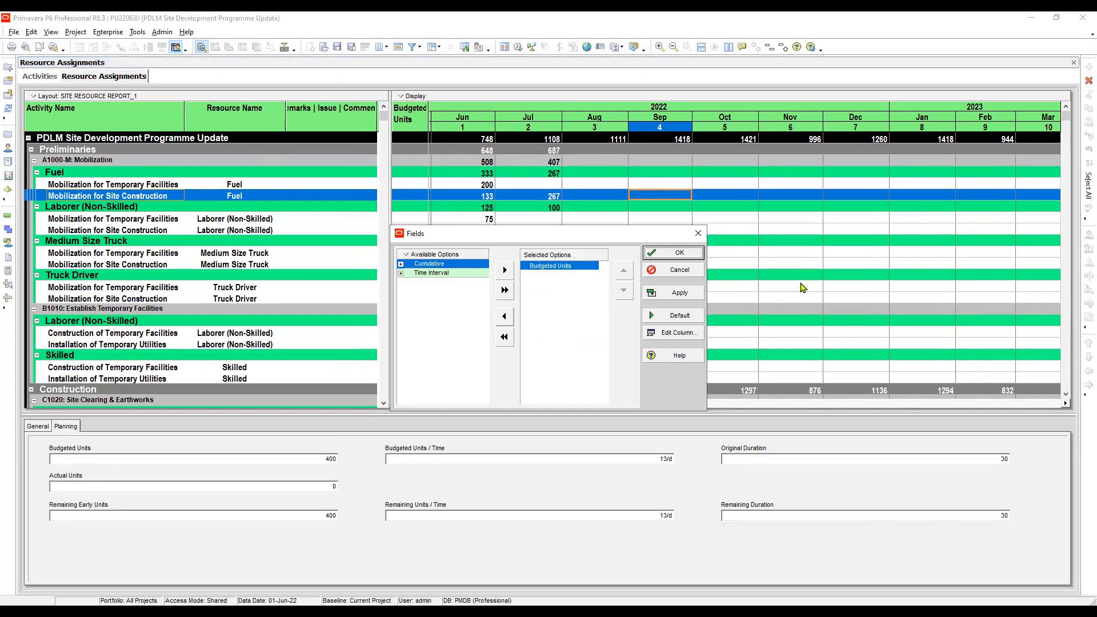
left_click(504, 316)
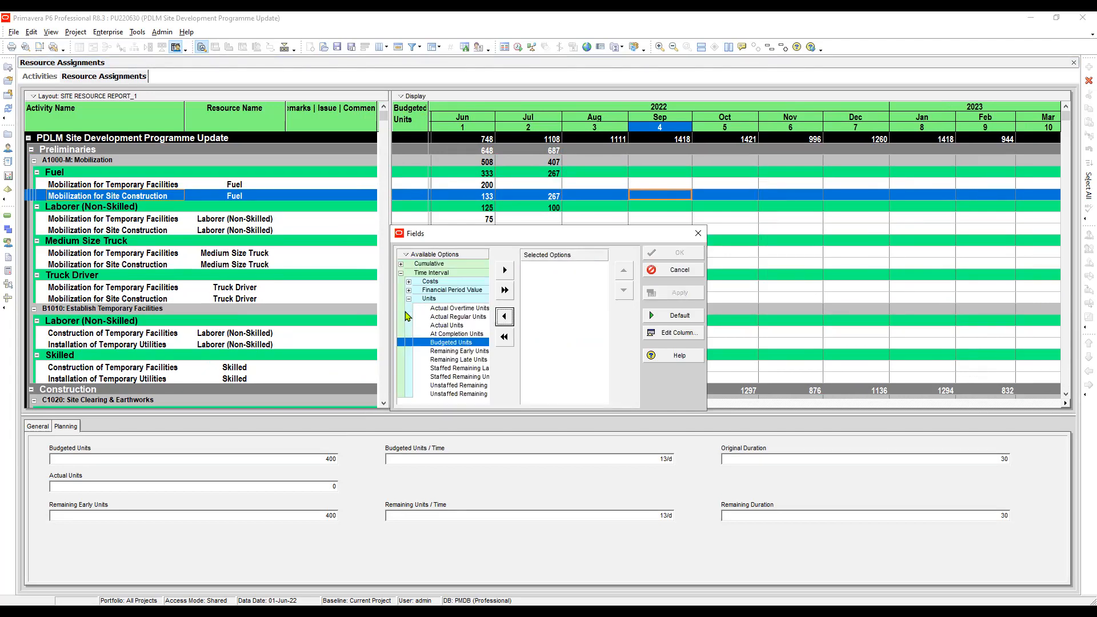
left_click(447, 326)
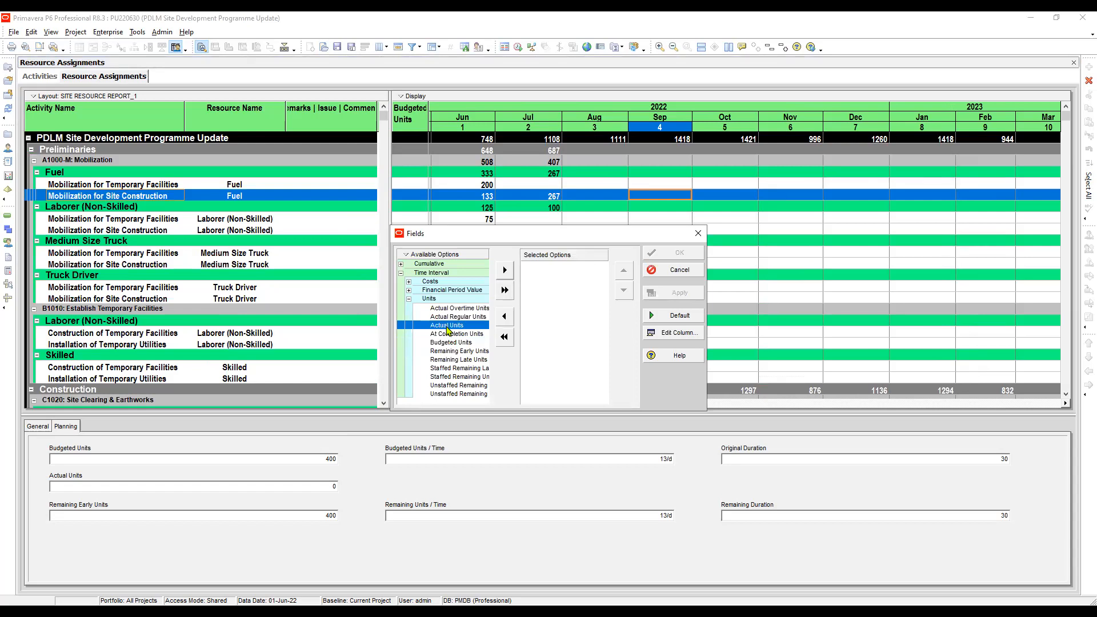
double_click(447, 326)
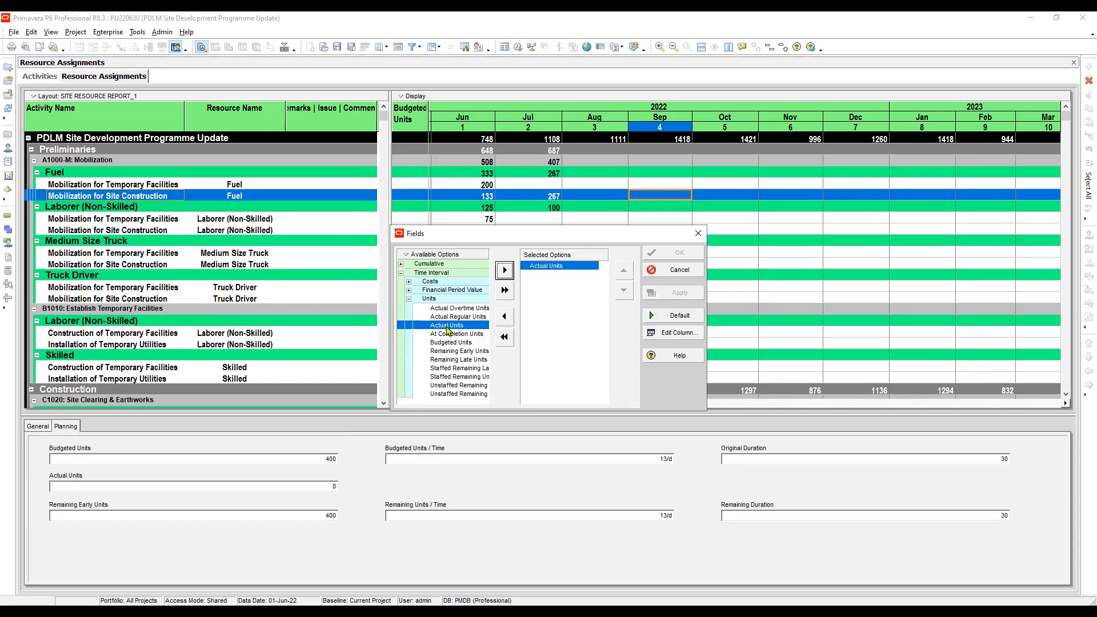
left_click(673, 293)
left_click(673, 253)
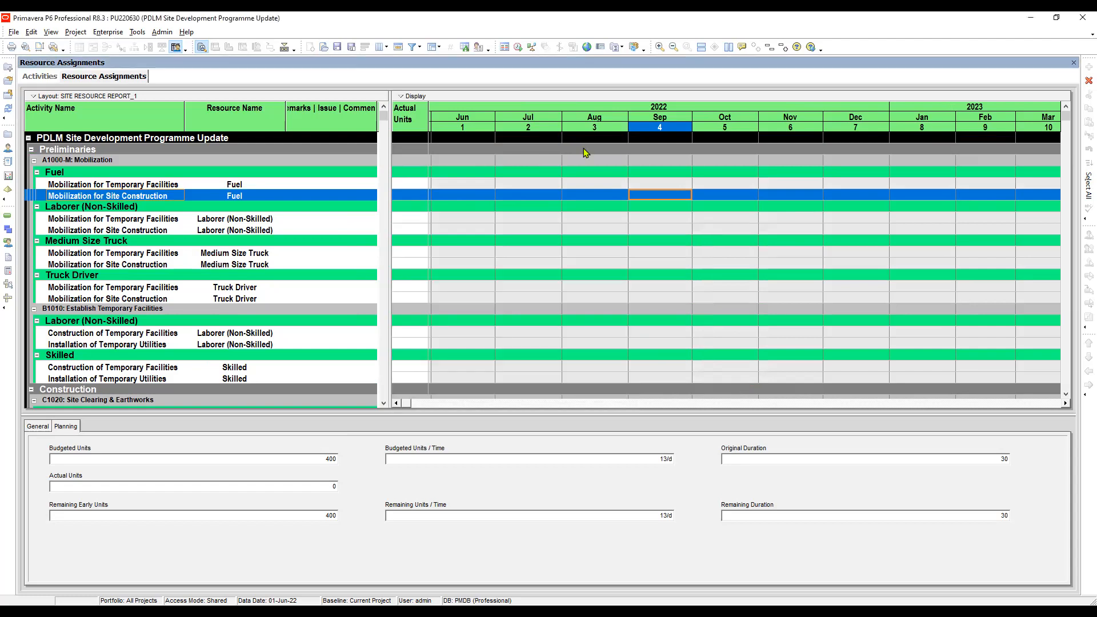
left_click(606, 183)
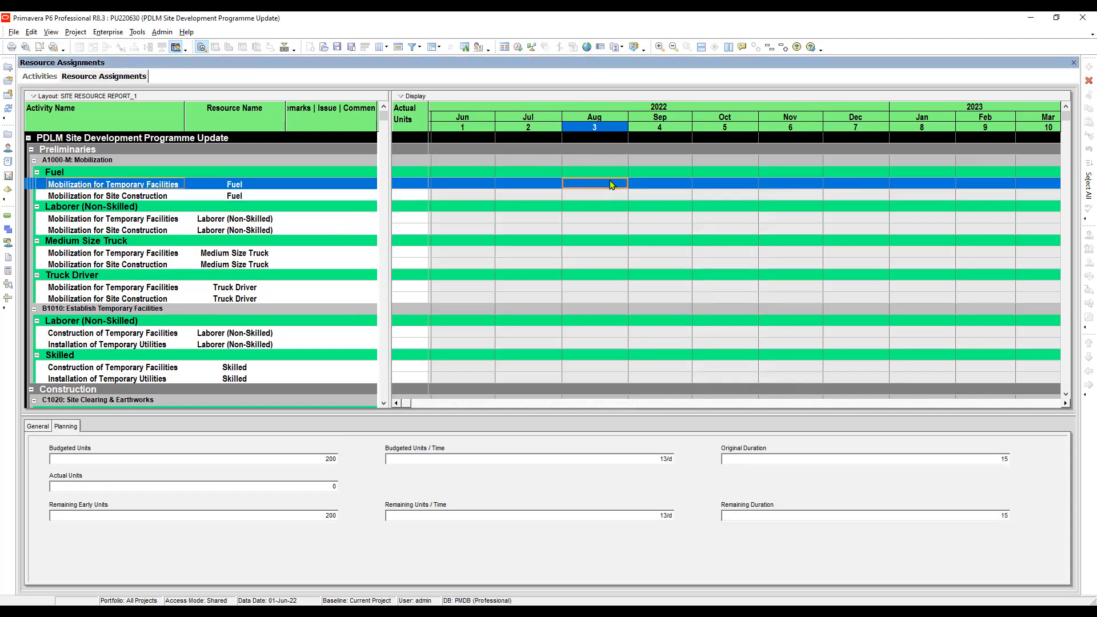
left_click(588, 161)
left_click(594, 185)
Set the spreadsheet timescale's date interval to Week/Day 1.
right_click(644, 194)
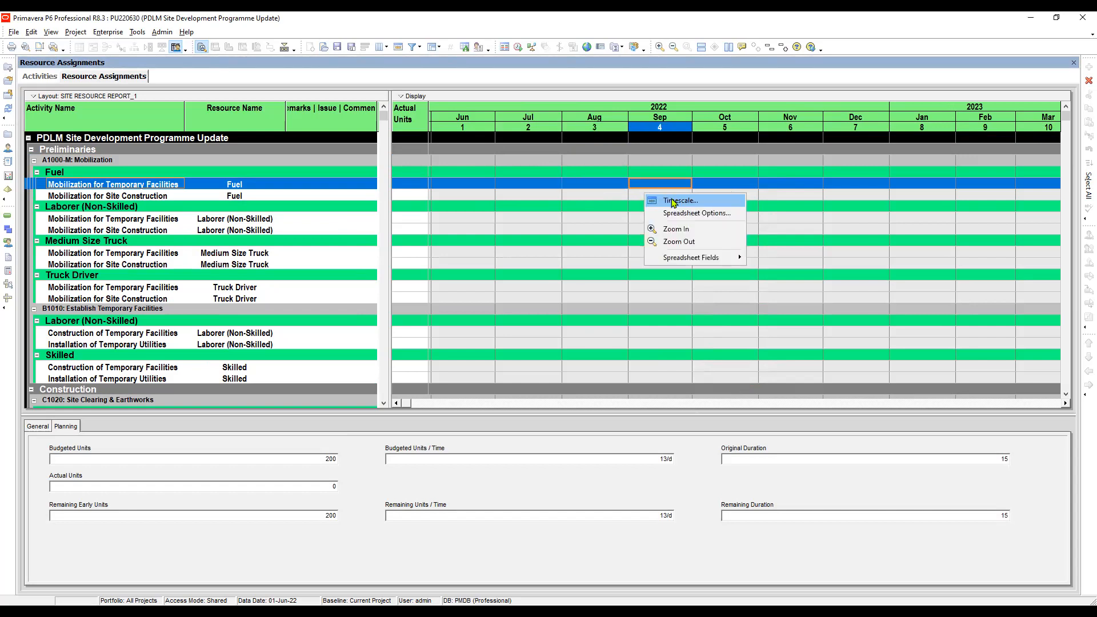
left_click(672, 201)
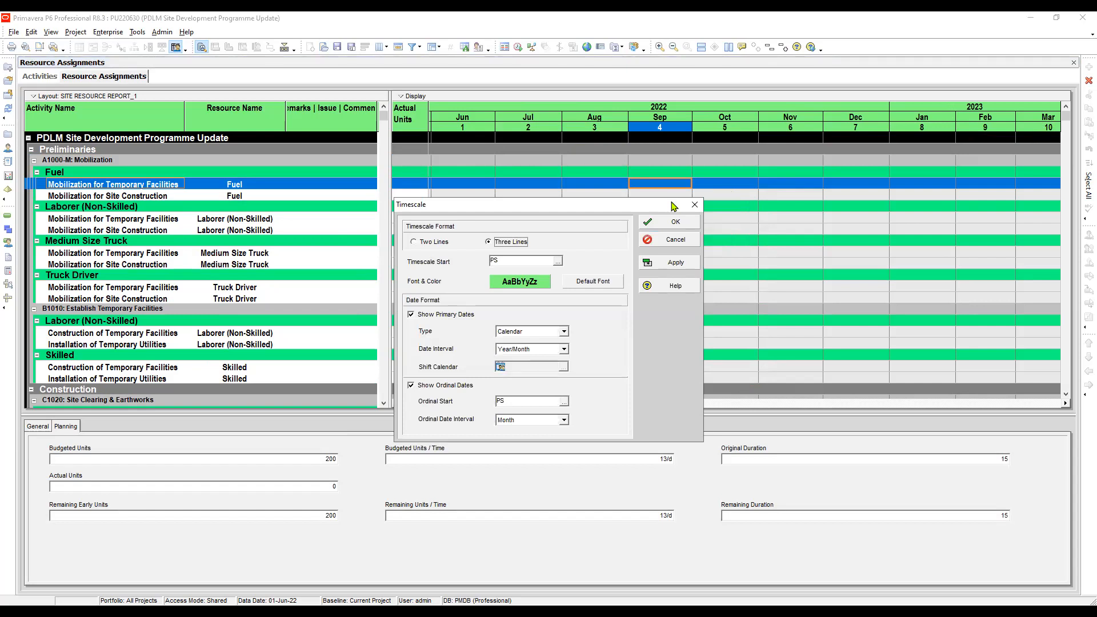
key("Tab")
key("Tab")
key("Tab")
key("Tab")
key("Tab")
key("Tab")
key("alt+Down")
key("Escape")
key("alt+Down")
key("Down")
key("Down")
key("Down")
key("Return")
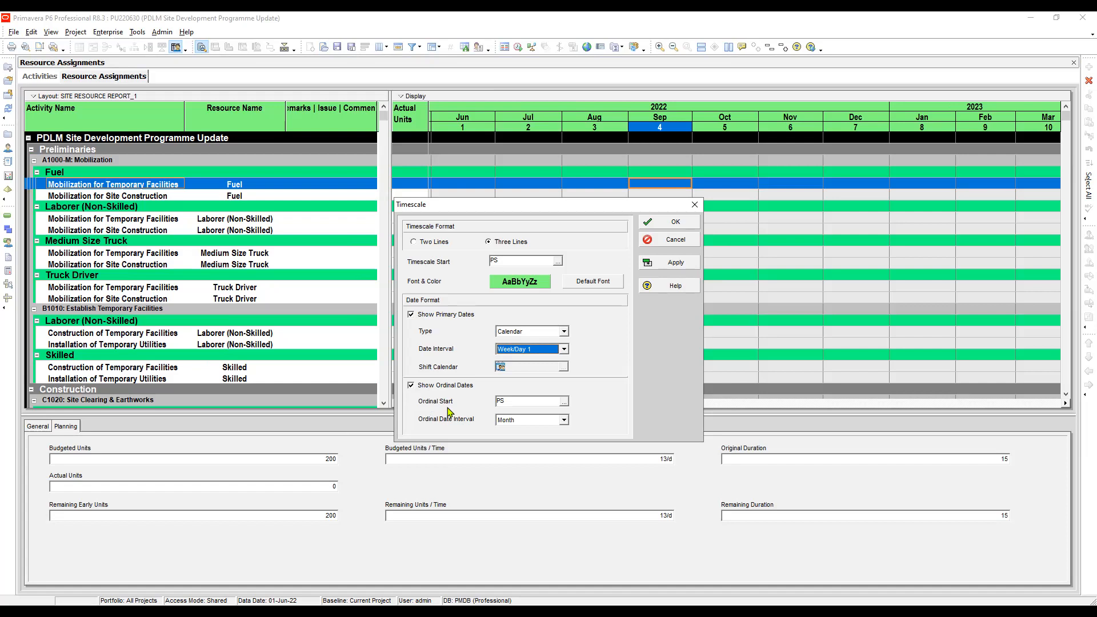
Set the timescale's ordinal date interval to Day, then apply and close the timescale settings.
left_click(563, 420)
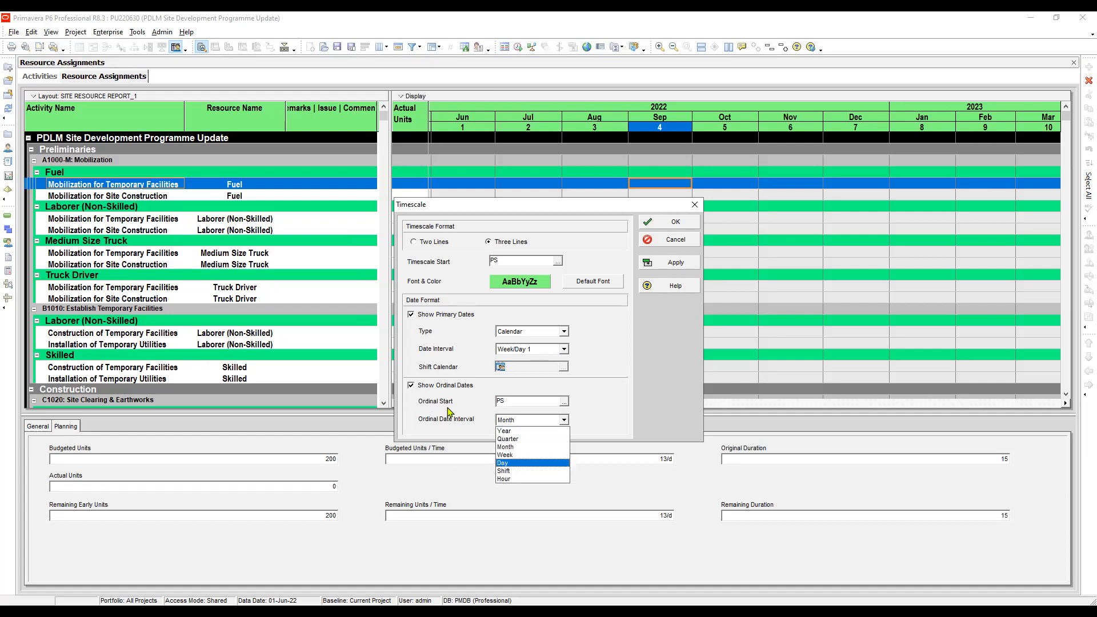
key("Return")
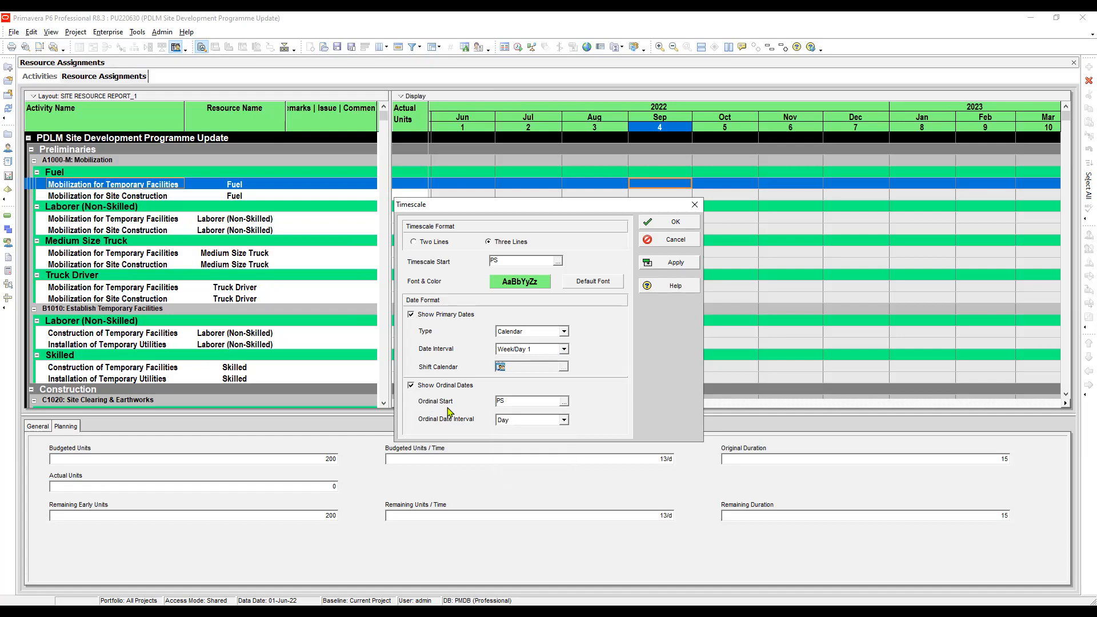
left_click(669, 262)
left_click(669, 222)
Adjust the daily timescale's width and position so ordinal days 1 to 30 fill the spreadsheet, then save the layout.
left_click_drag(472, 127, 698, 162)
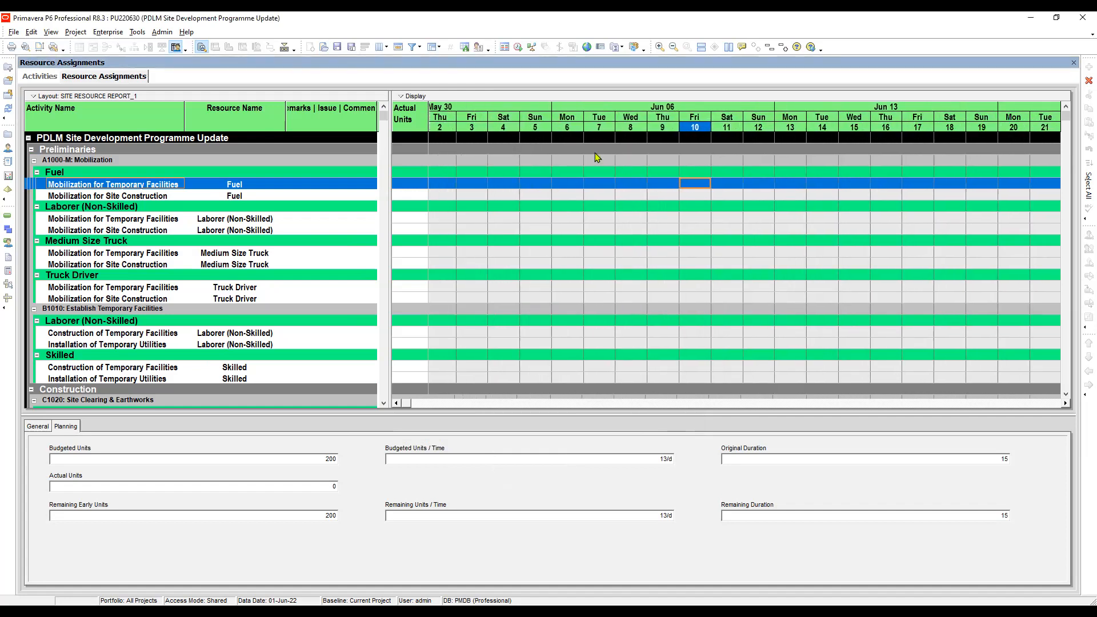
left_click_drag(516, 120, 556, 122)
left_click_drag(736, 127, 1028, 188)
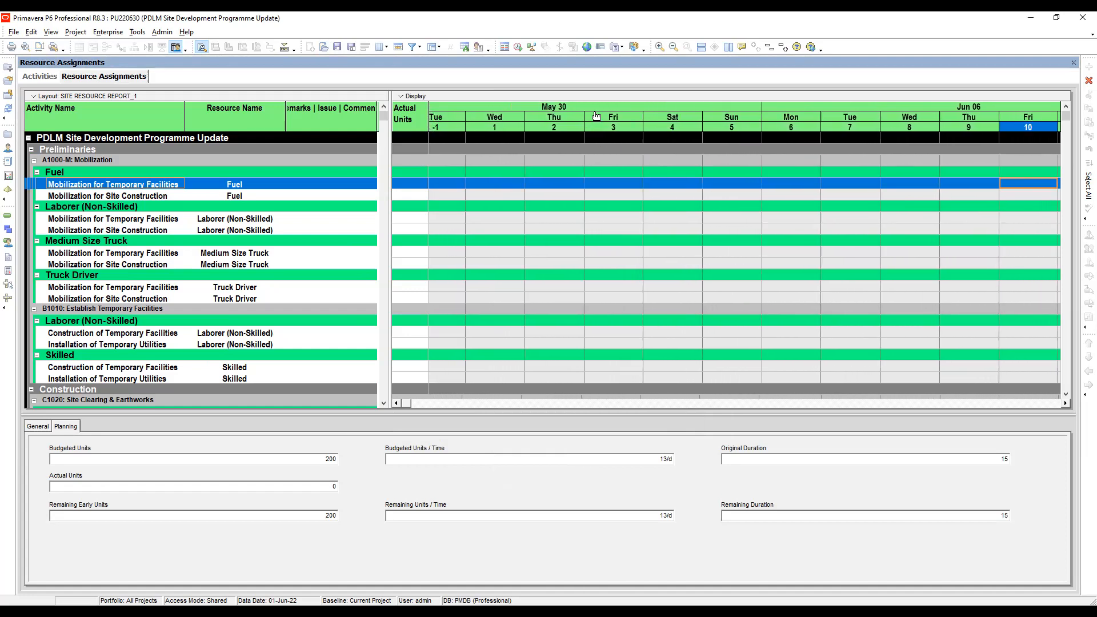
mouse_move(603, 123)
left_mouse_down()
mouse_move(624, 141)
mouse_move(631, 113)
mouse_move(585, 113)
left_mouse_up()
left_click_drag(946, 129, 656, 192)
left_click_drag(1024, 133, 824, 170)
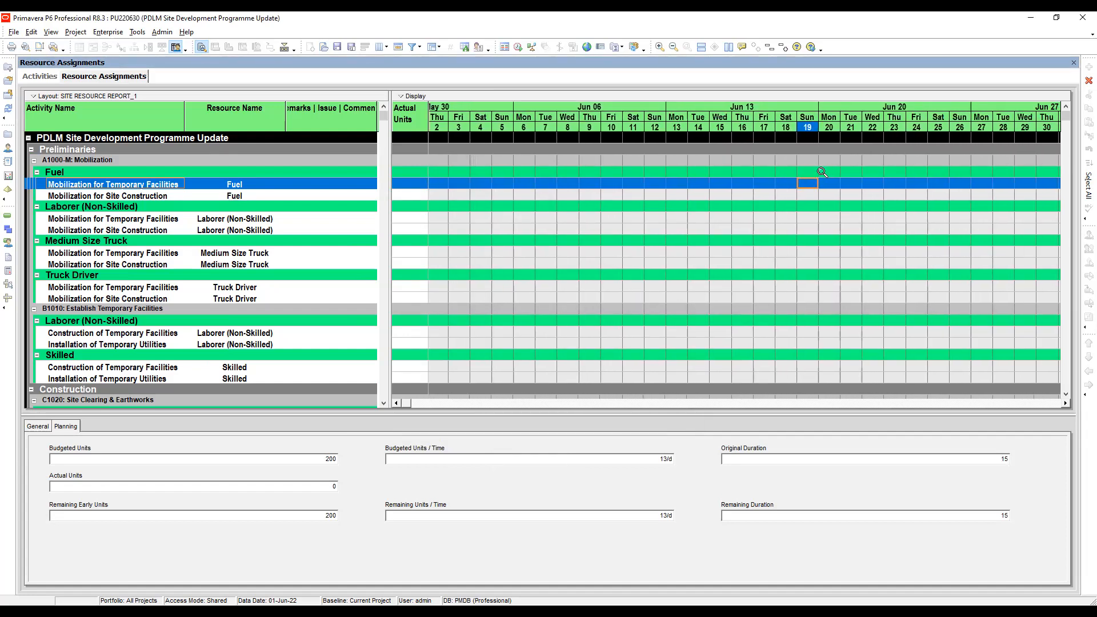
left_click_drag(459, 112, 485, 120)
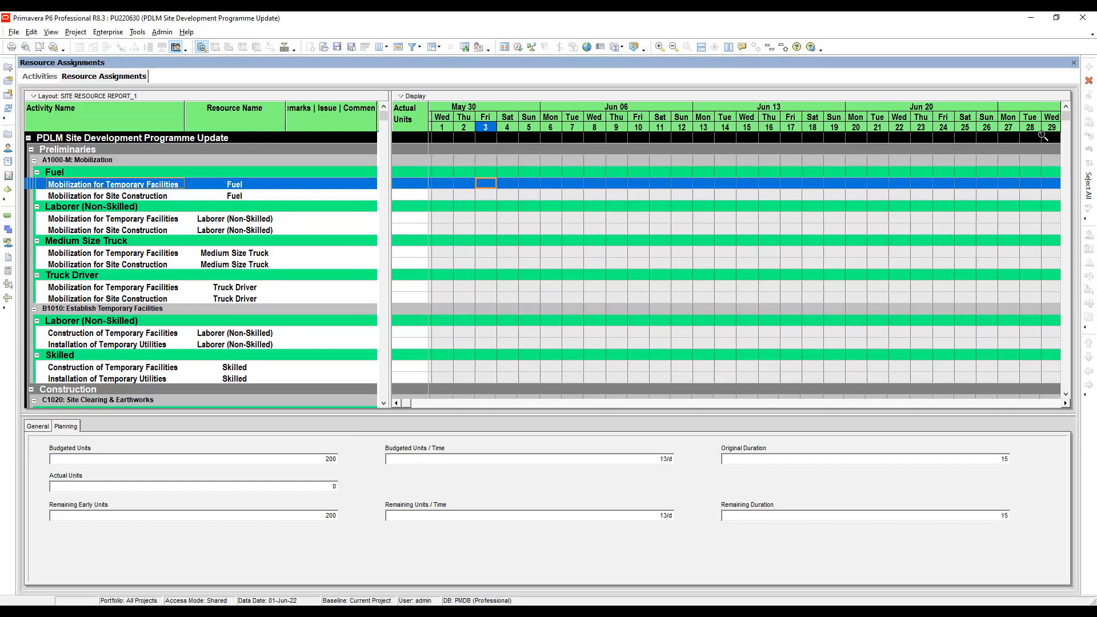
left_click_drag(1046, 131, 1018, 132)
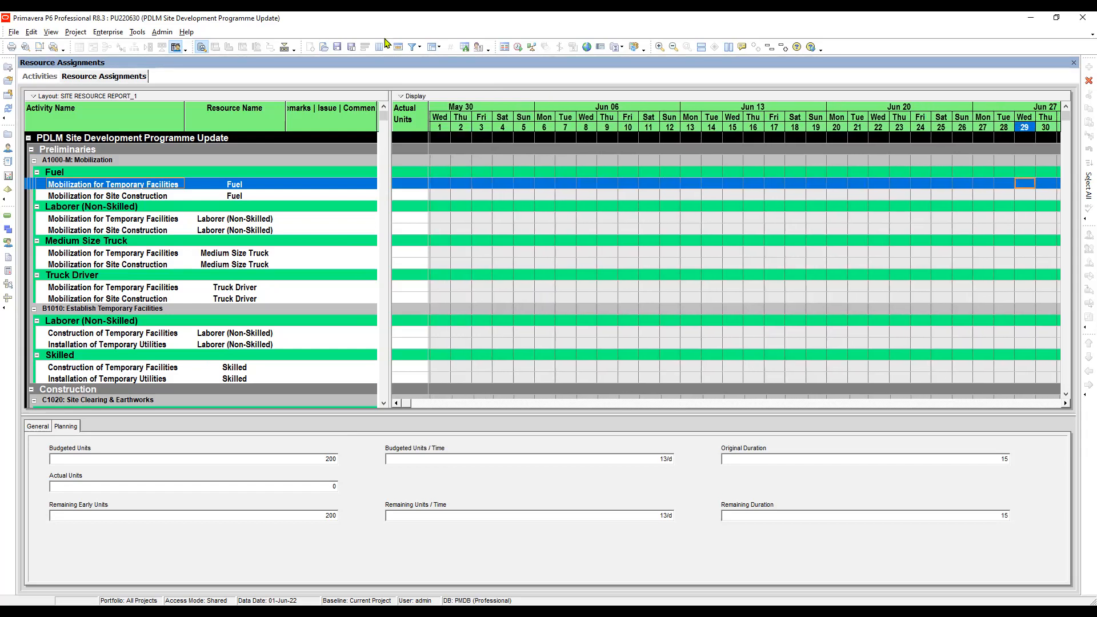
left_click(337, 48)
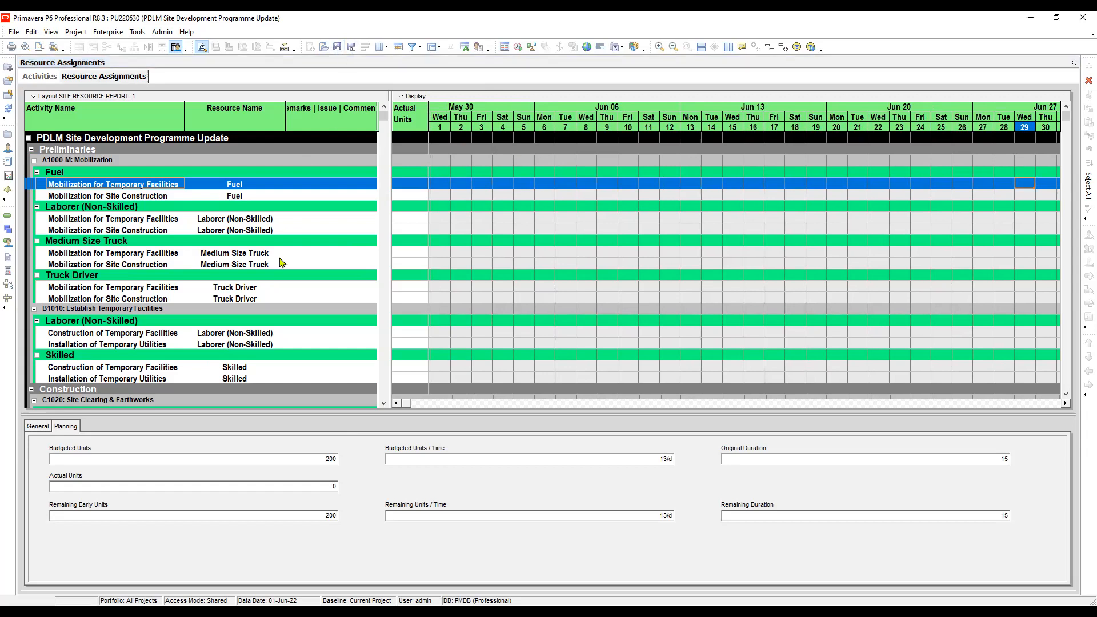
Preview the report for printing and set the page setup's timescale finish to DD+30D, applying and confirming the change.
left_click(26, 47)
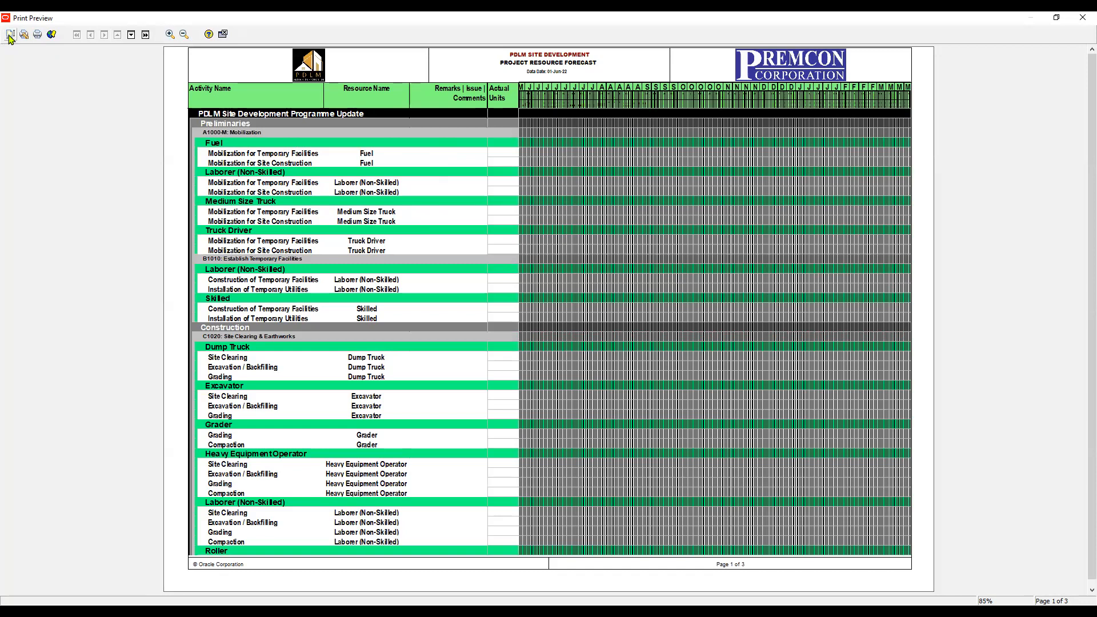
left_click(10, 35)
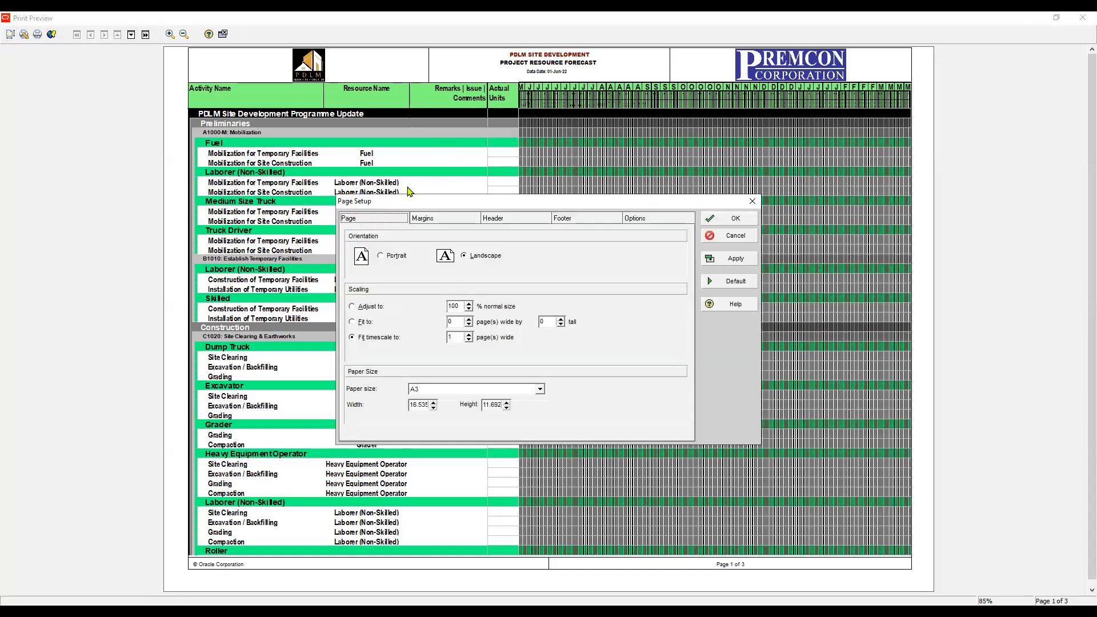
key("ctrl+shift+Tab")
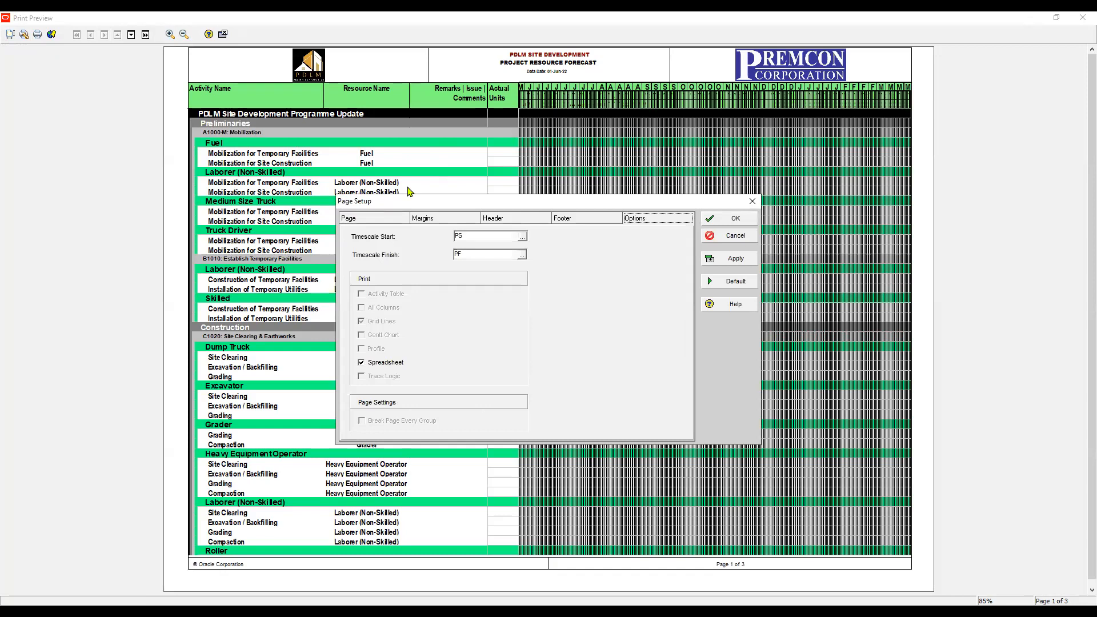
key("Tab")
left_click_drag(465, 255, 420, 250)
type("dd")
key("BackSpace")
key("BackSpace")
type("DD+")
type("30D")
key("alt+a")
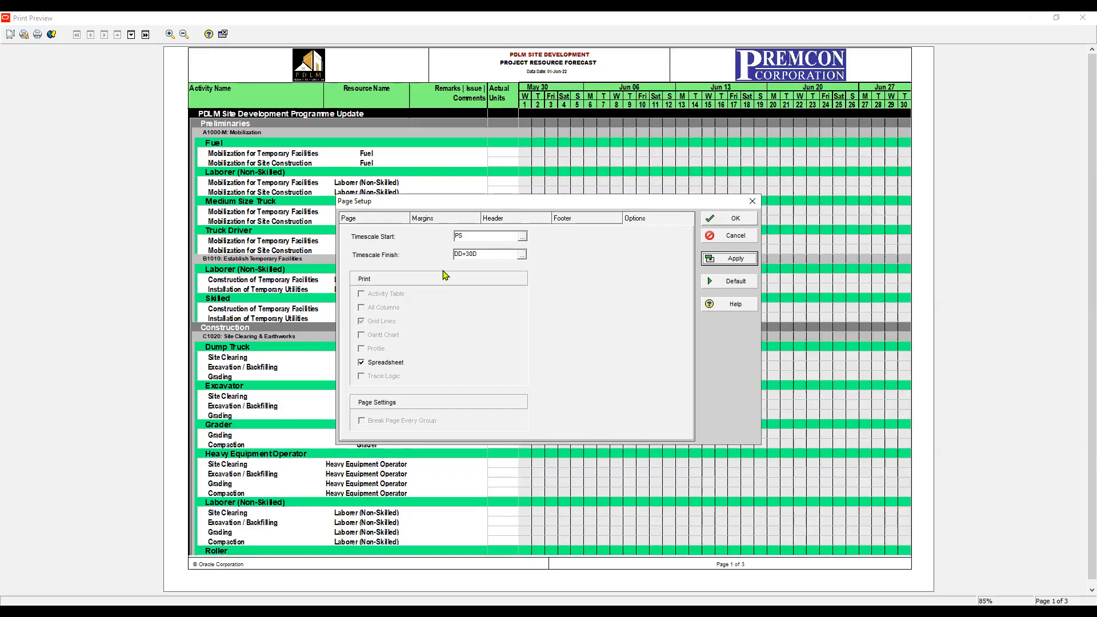
key("Return")
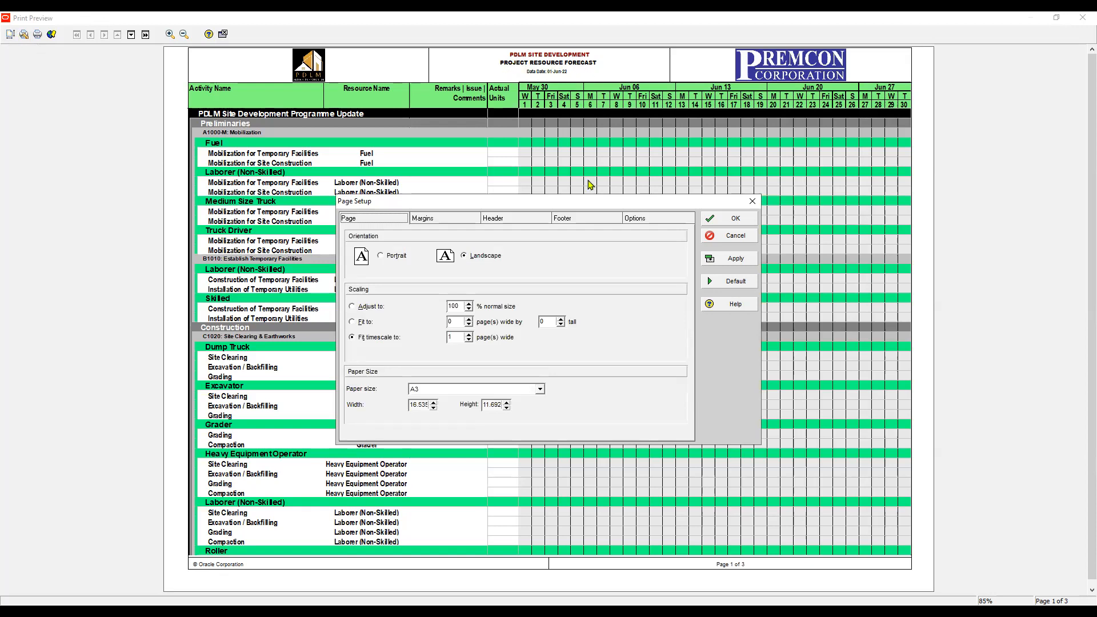
Open the print header's Section 2 text in the page setup and select the PROJECT RESOURCE FORECAST line.
key("Right")
key("Right")
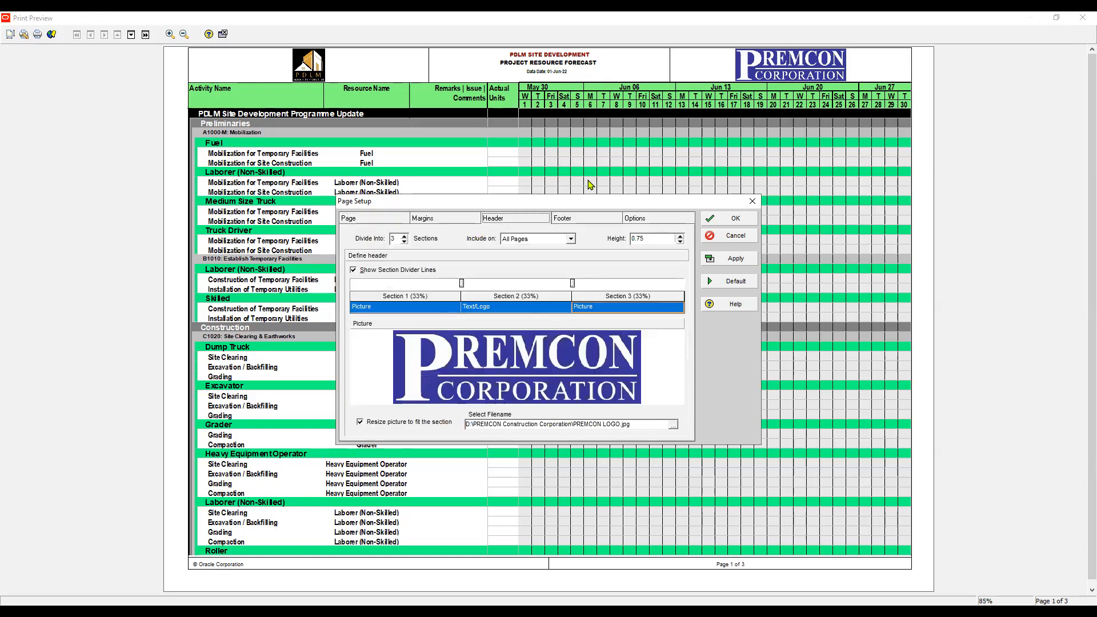
key("Left")
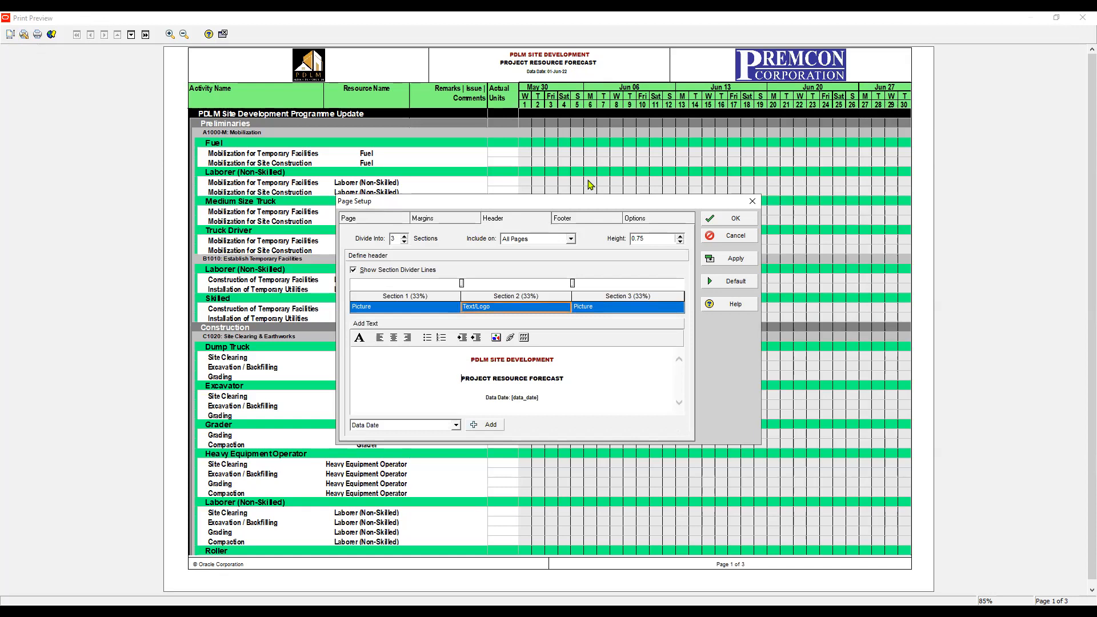
key("shift+End")
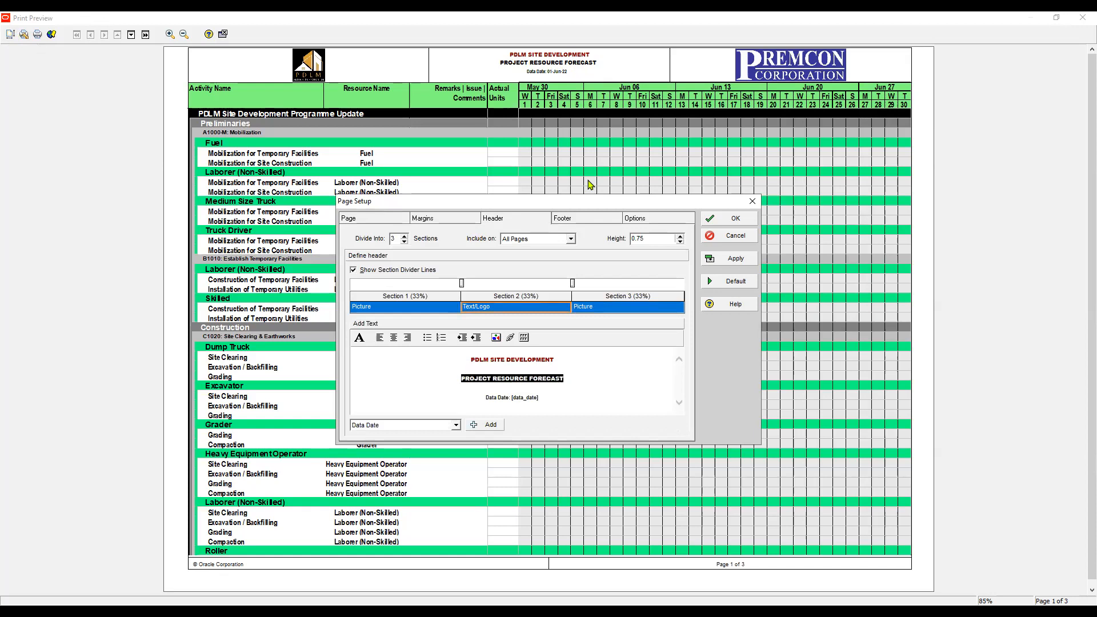
Look through the variables that can be added to the header text, keeping Data Date as the choice.
left_click(452, 425)
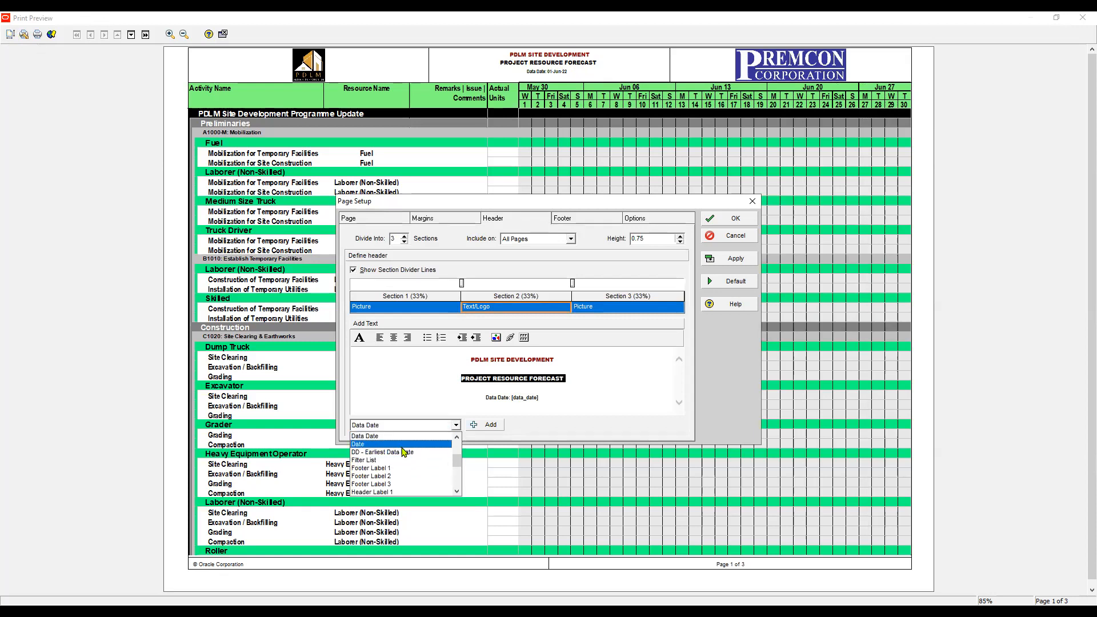
scroll(406, 453, "down", 1)
scroll(405, 453, "down", 5)
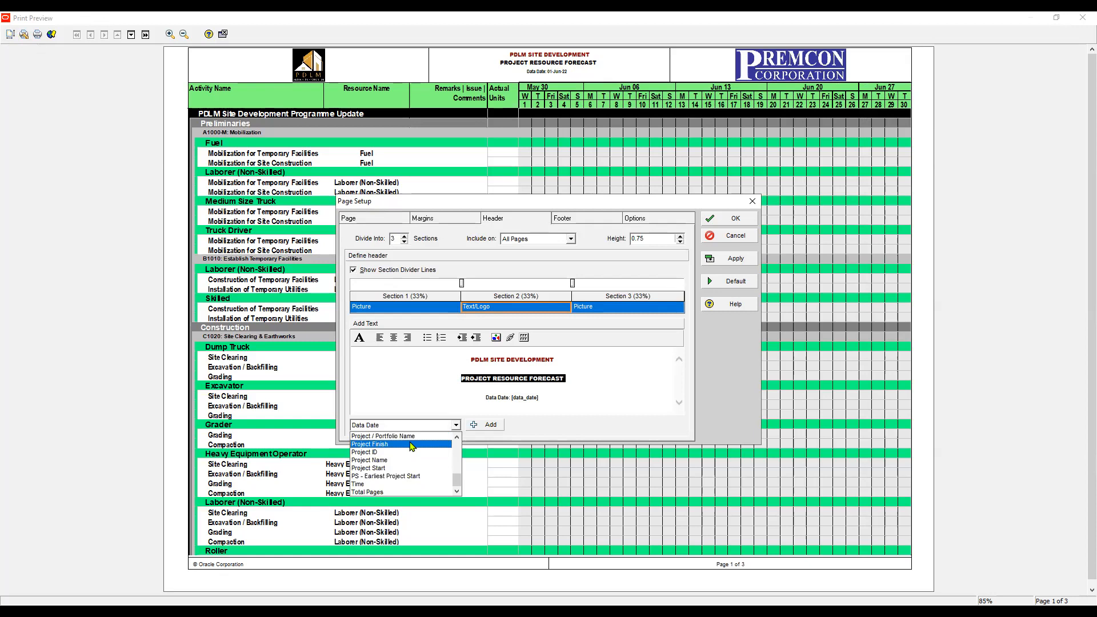
scroll(412, 446, "up", 2)
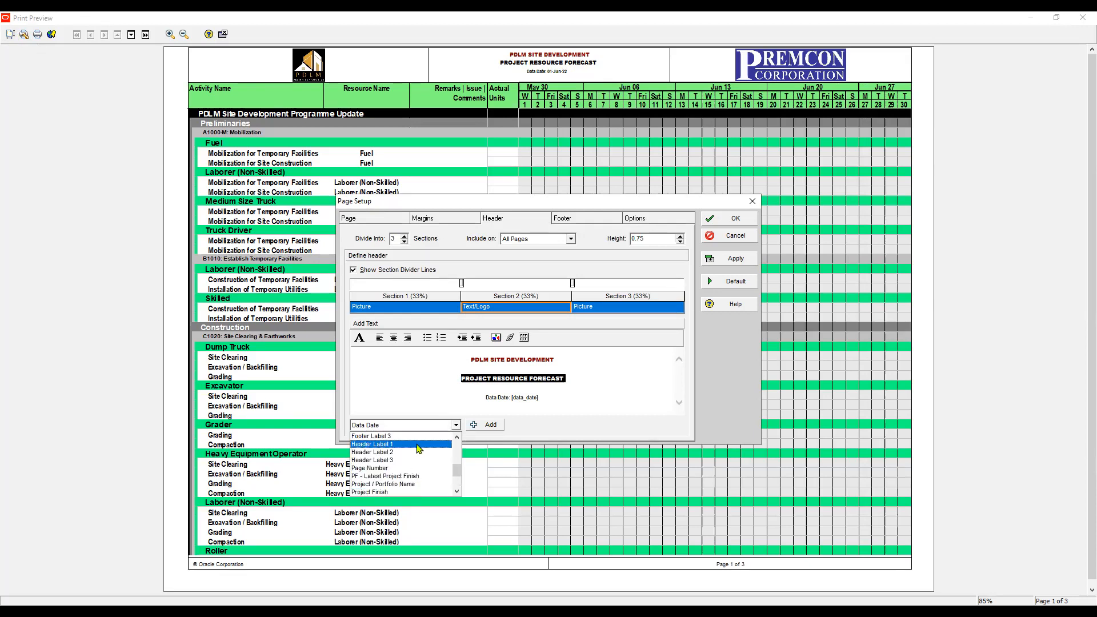
scroll(419, 440, "up", 4)
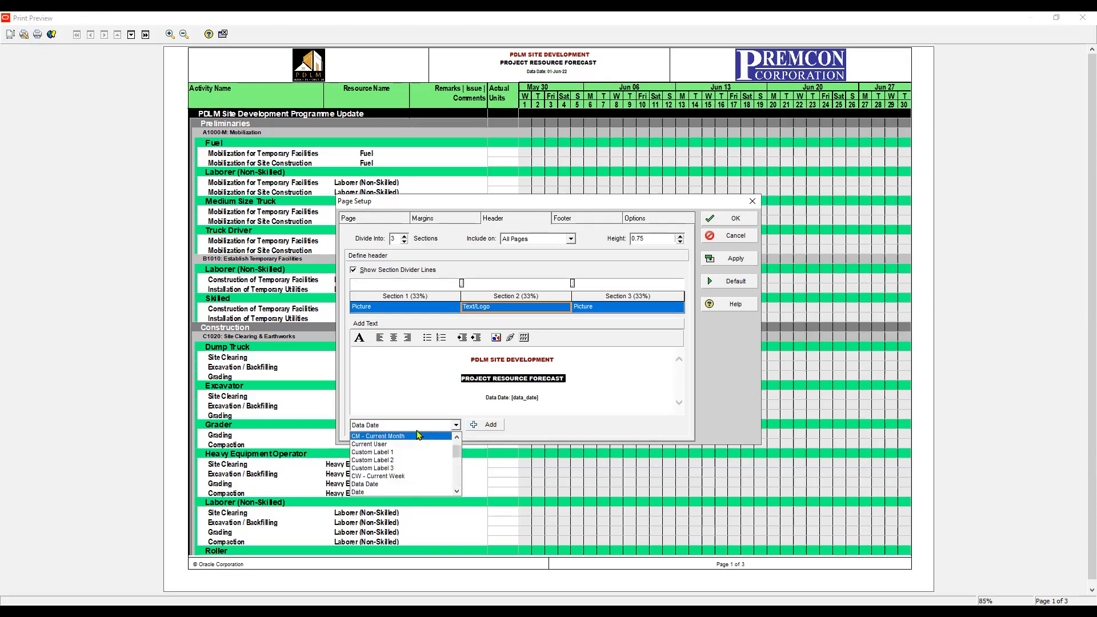
scroll(419, 435, "up", 1)
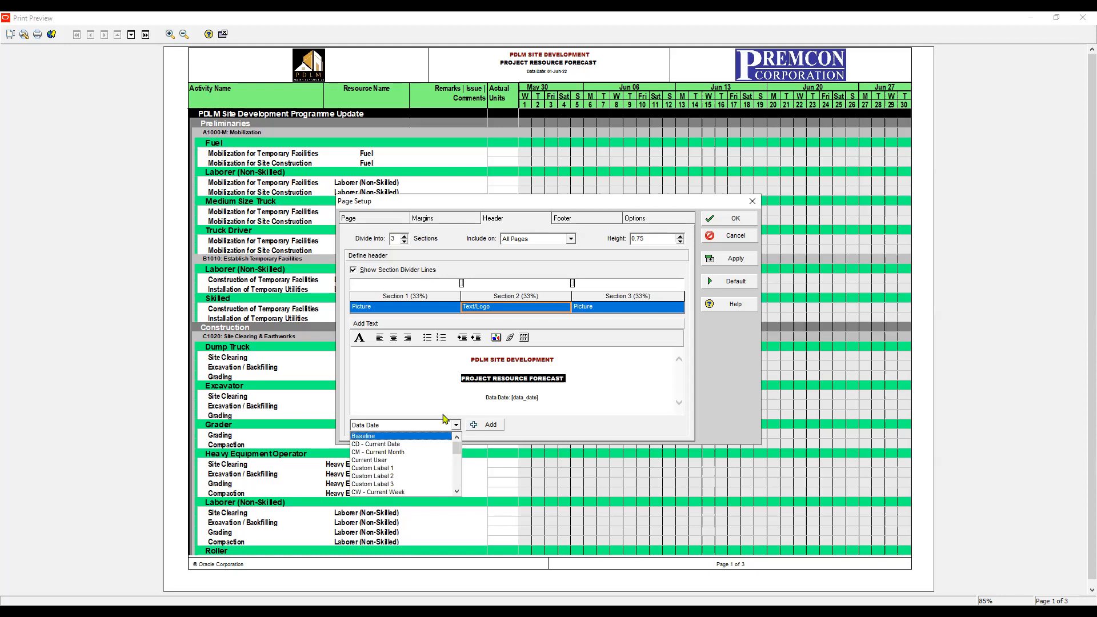
left_click(445, 417)
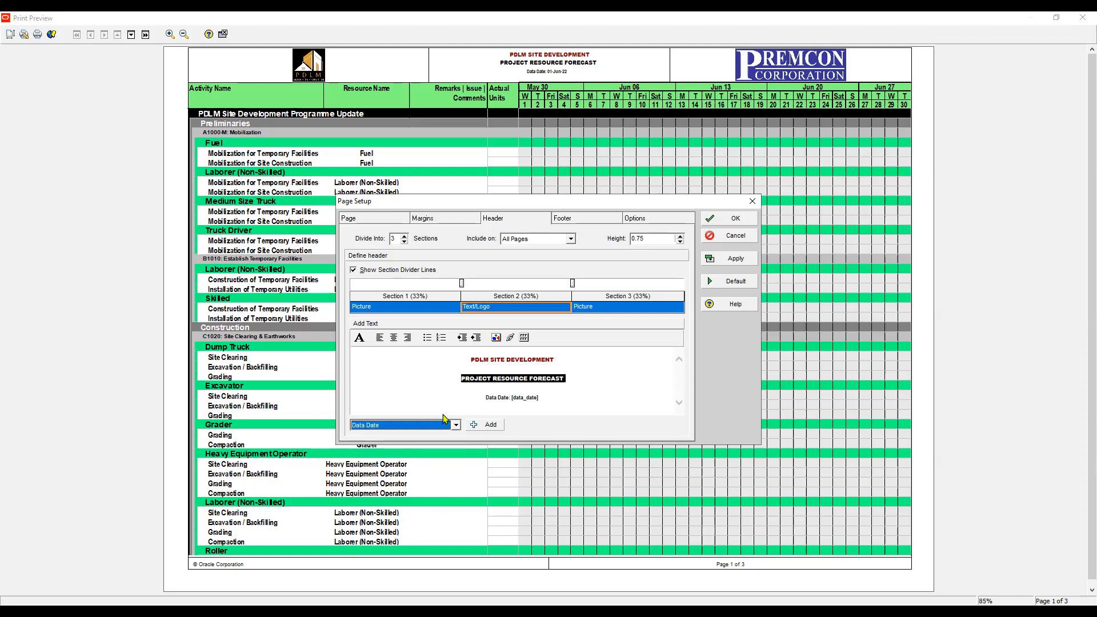
Review the font settings of the PROJECT RESOURCE FORECAST header line and leave that line selected.
left_click(359, 340)
left_click(635, 263)
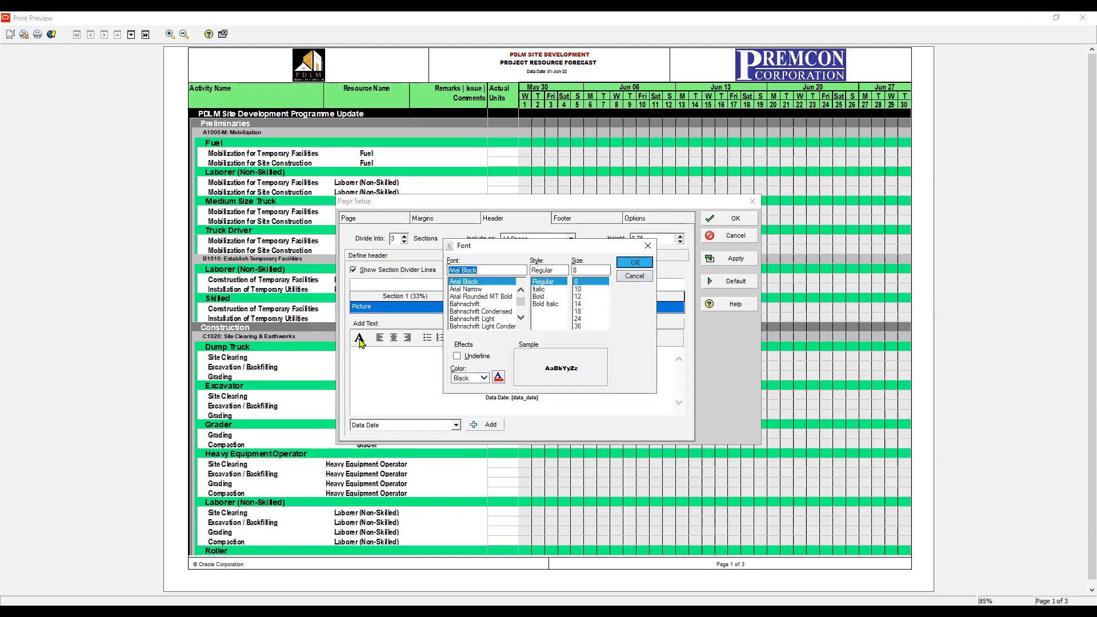
left_click(494, 397)
left_click_drag(461, 378, 564, 378)
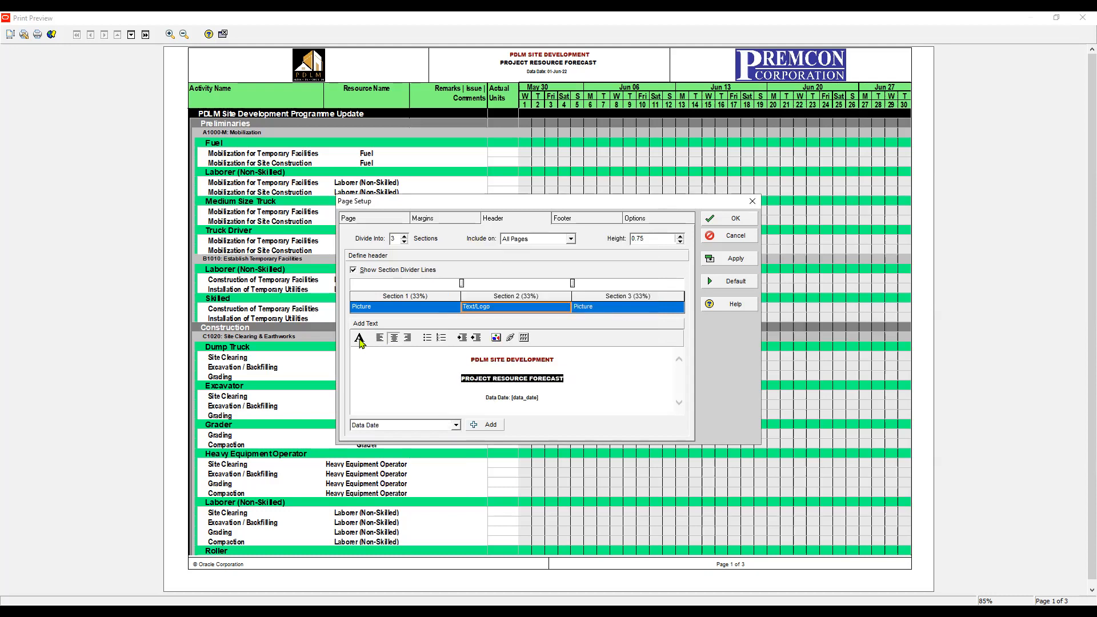
Replace the selected header line with SITE RESOURCE REPORT, add the line (ACTUAL DAILY UNITS) below it and apply the header text.
type("SITE RESOURCE REPORT")
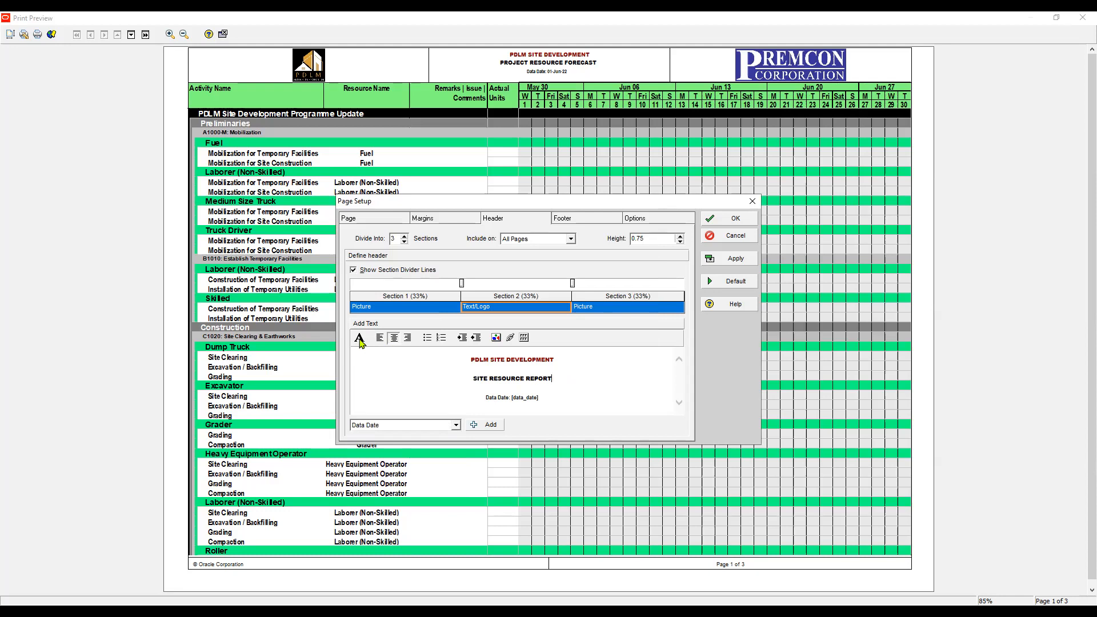
key("Return")
key("Return")
type("(ACTUAL DAILY UNITS)")
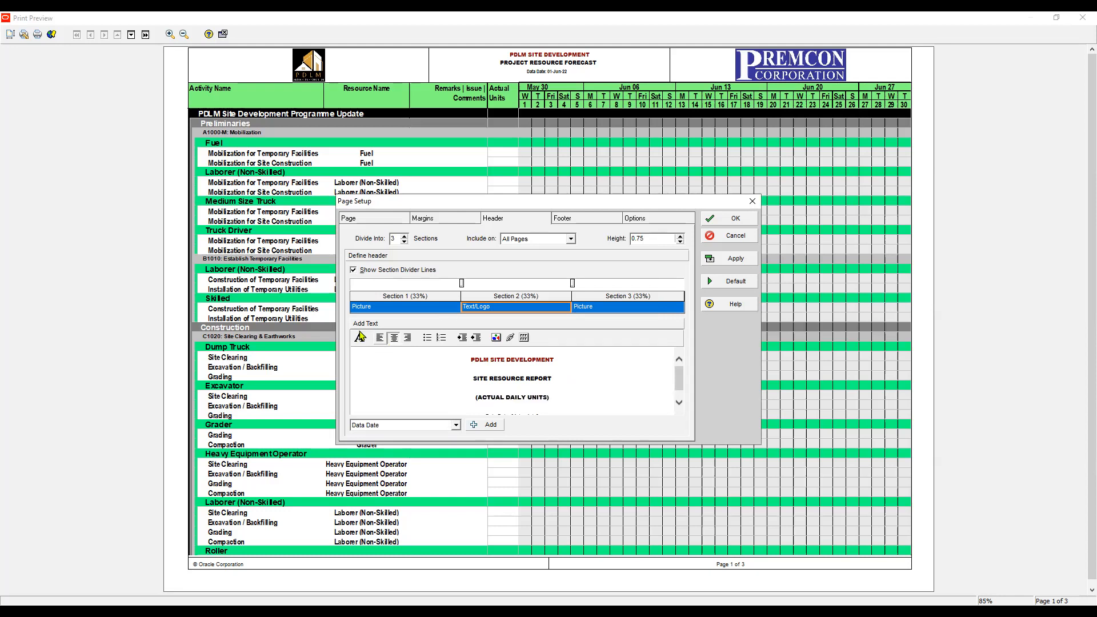
left_click(359, 338)
left_click(634, 263)
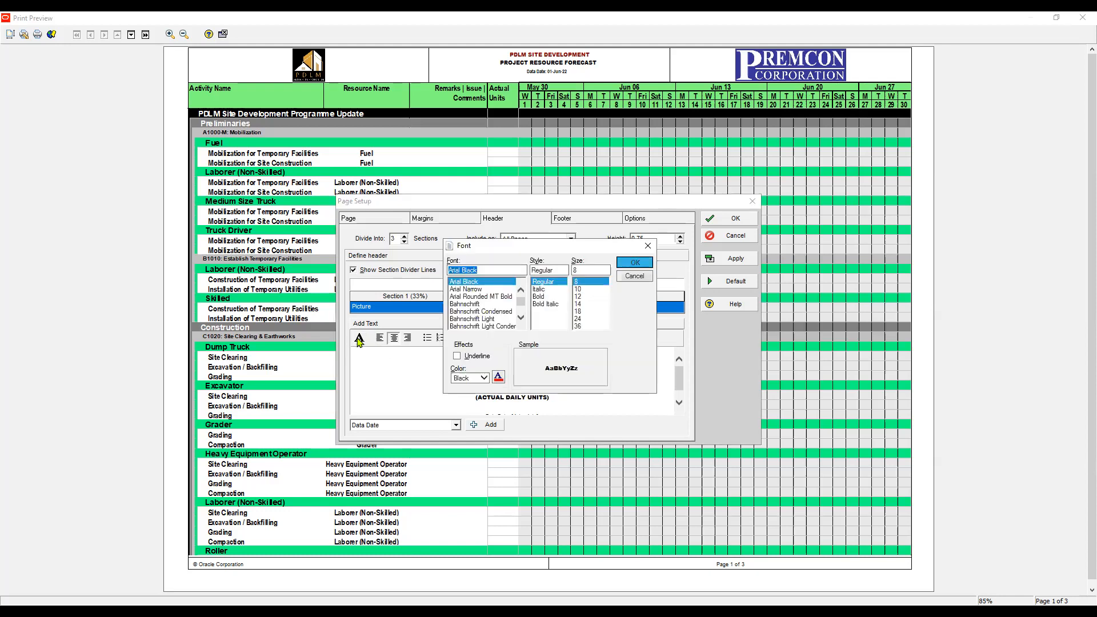
left_click(729, 259)
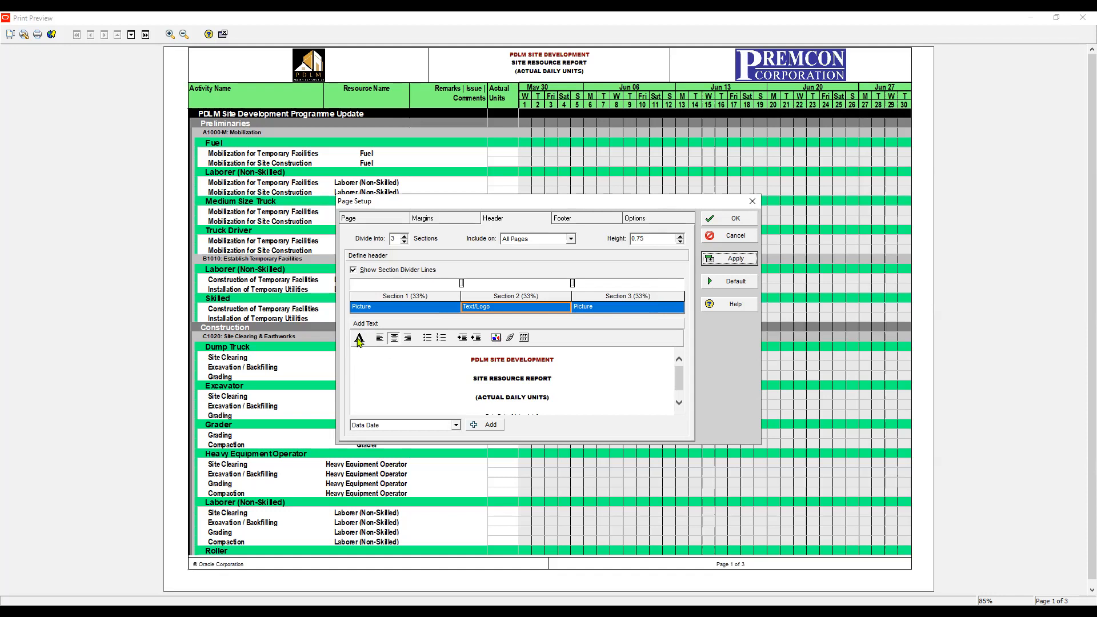
Set the font colour of the (ACTUAL DAILY UNITS) header line to blue, apply it and close the page setup.
left_click_drag(475, 397, 550, 397)
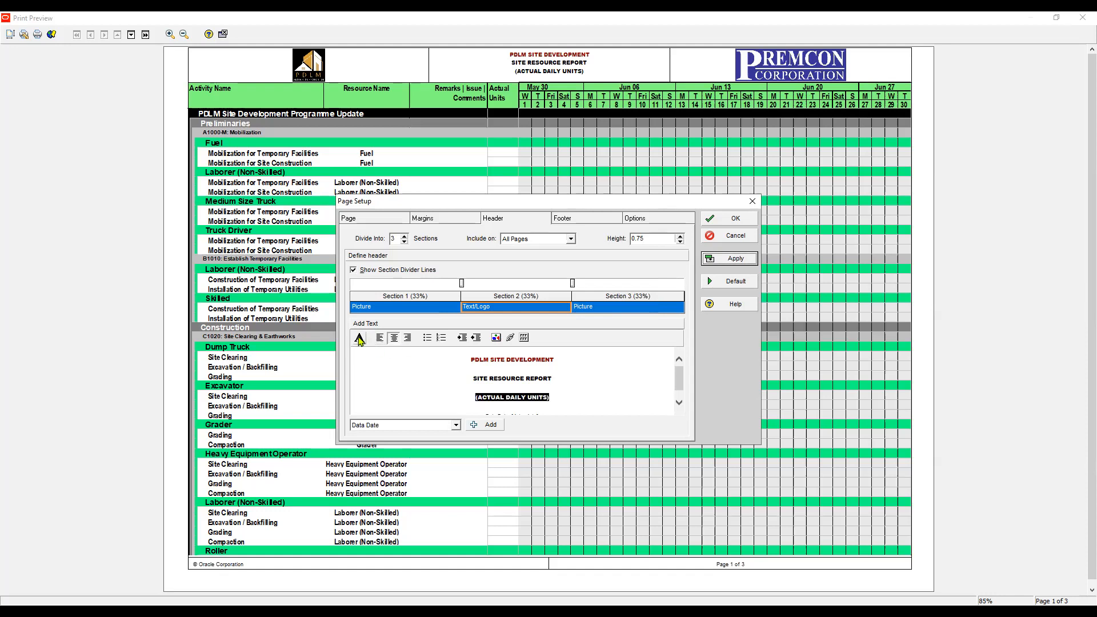
left_click(358, 338)
key("alt+c")
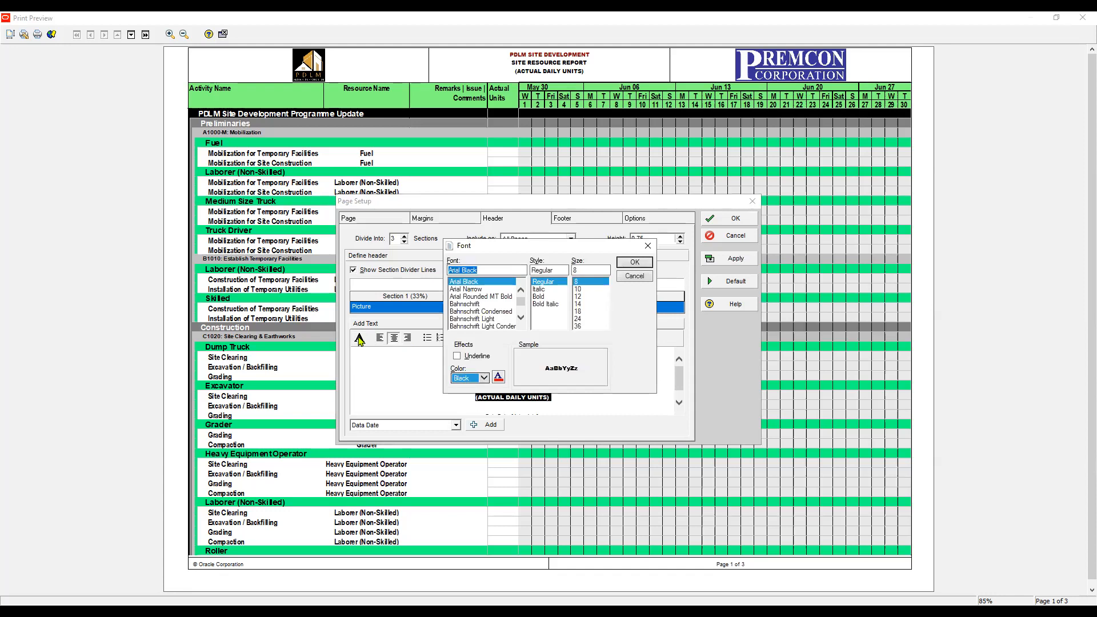
key("alt+Down")
key("Up")
key("Return")
key("Tab")
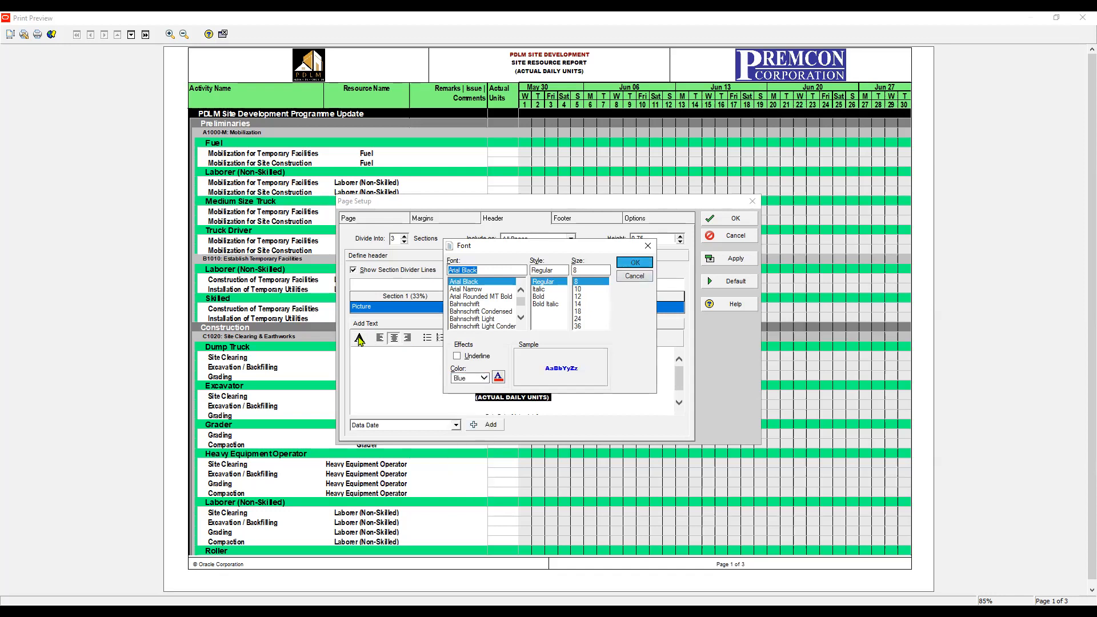
key("Return")
key("alt+a")
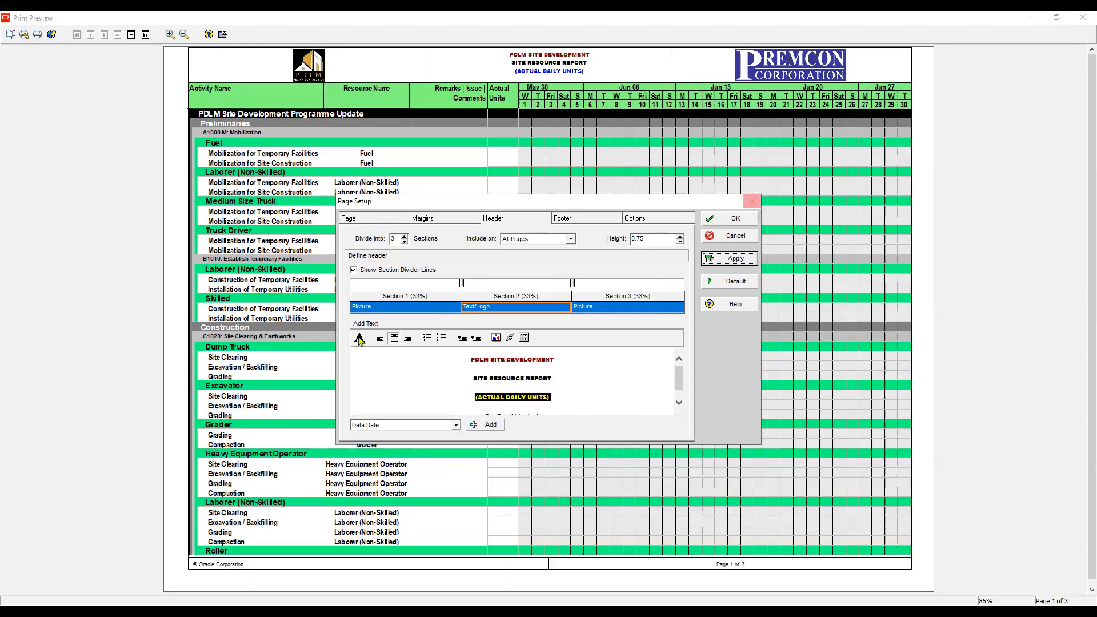
key("Return")
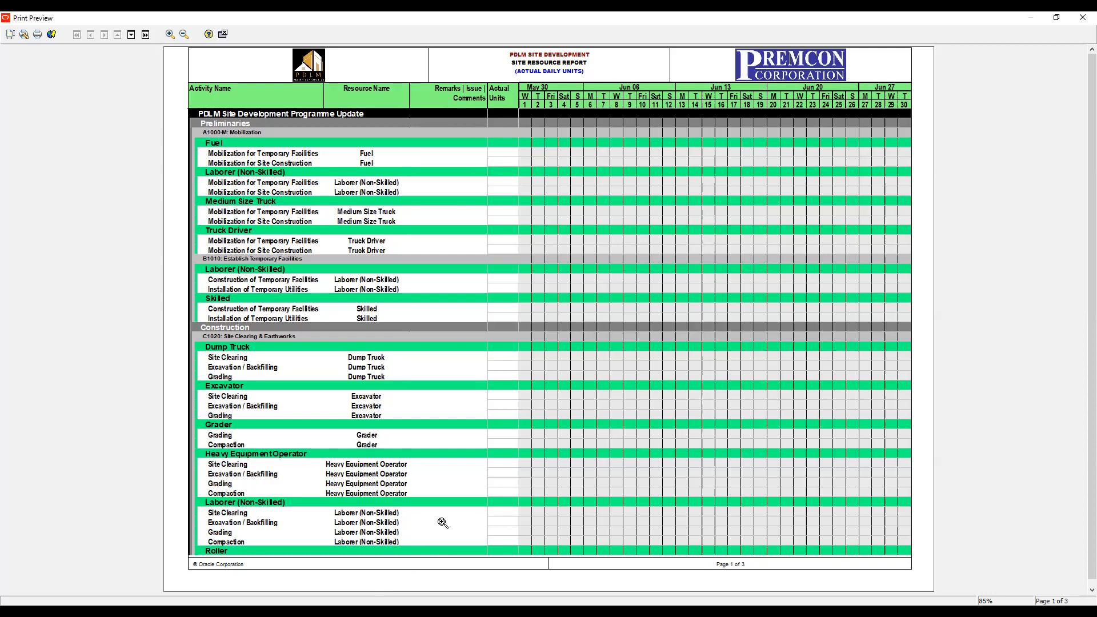
Reopen the page setup and move the footer's section divider to split it 87% and 13%, applying the change.
left_click(10, 36)
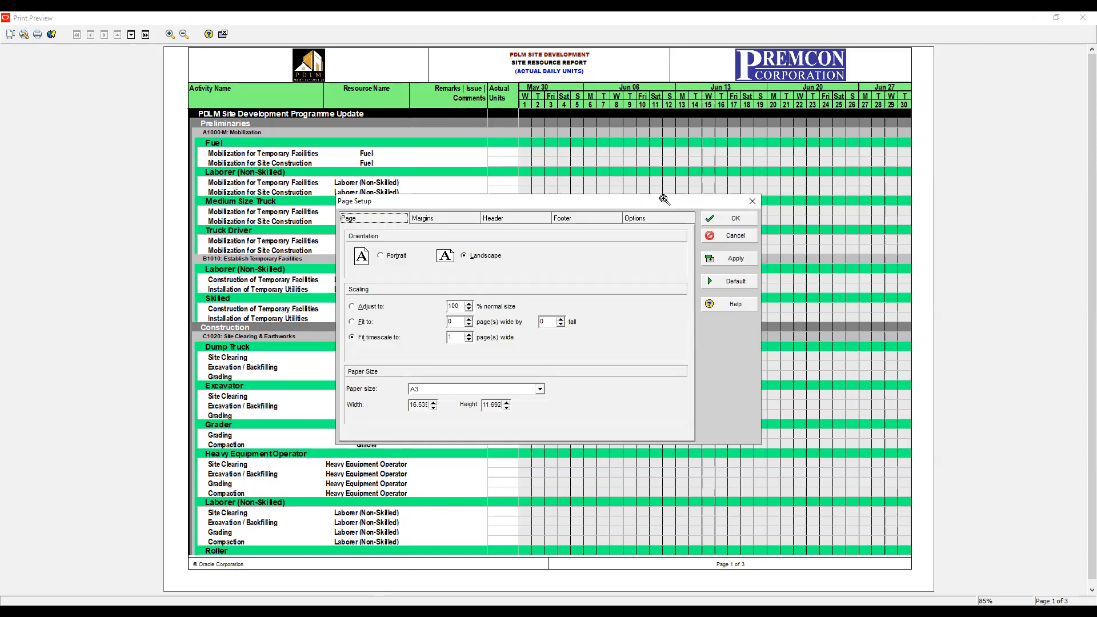
left_click(515, 218)
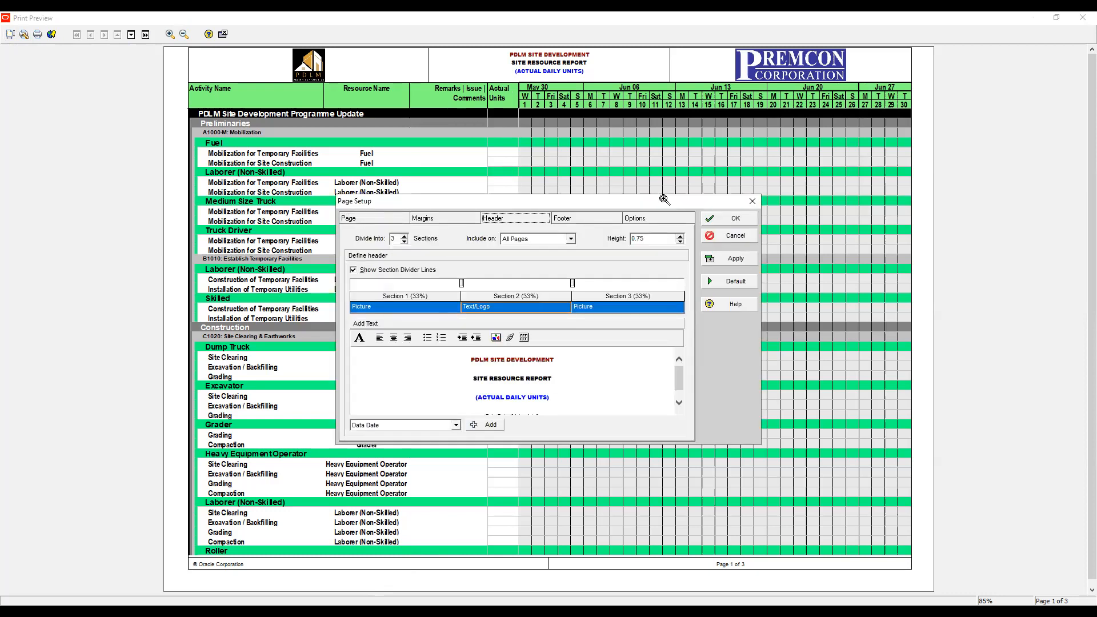
left_click(586, 218)
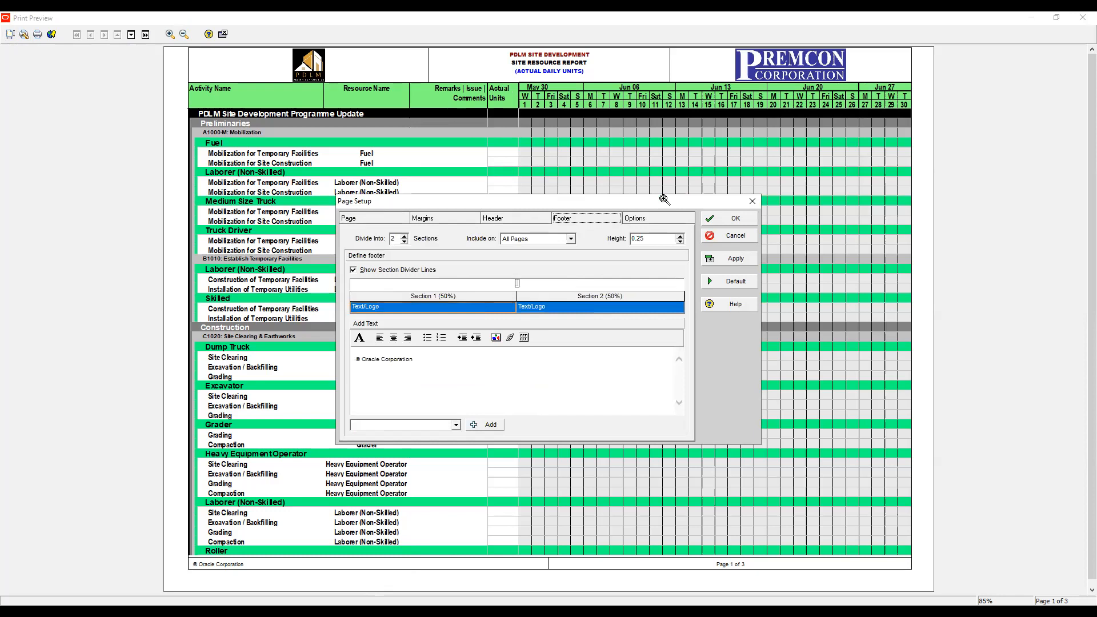
left_click(447, 312)
left_click_drag(517, 283, 642, 283)
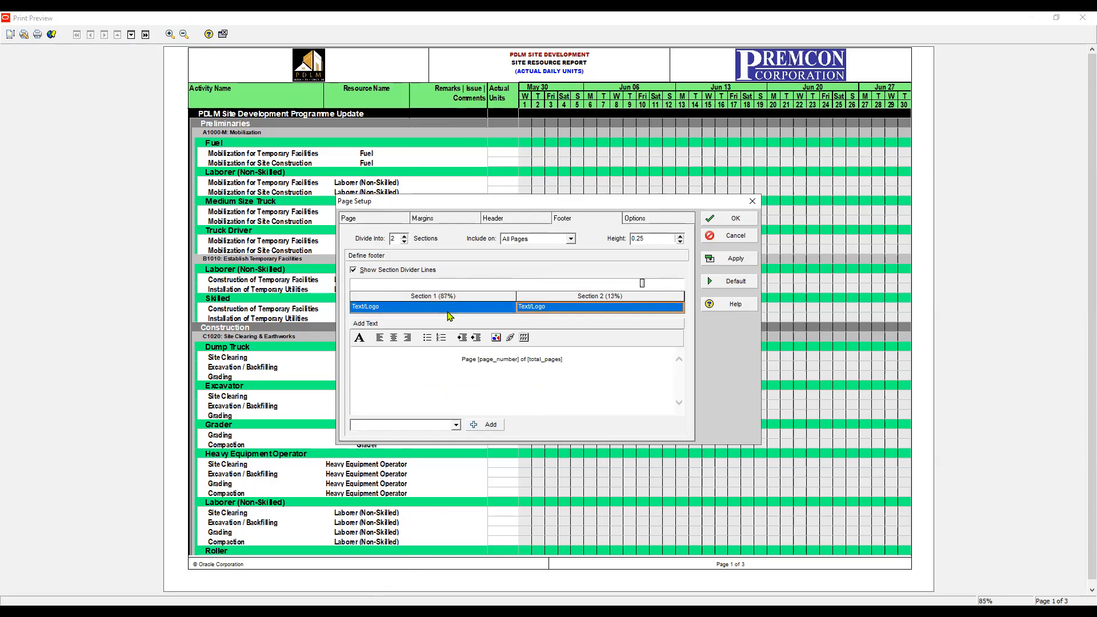
left_click(736, 258)
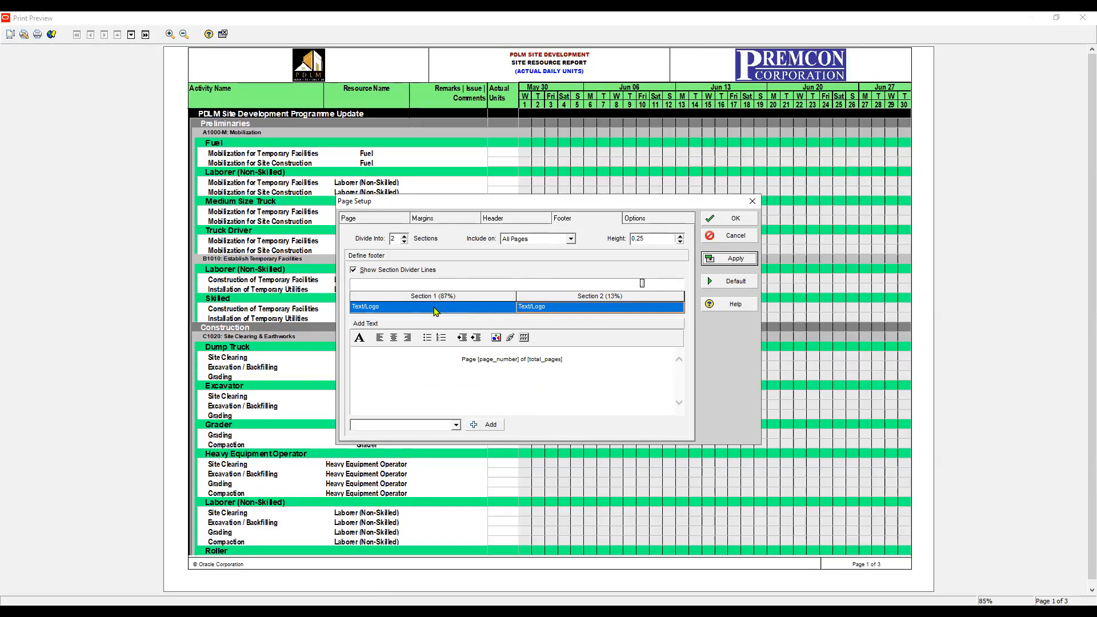
Change the content of the footer's Section 1 to Revision Box and apply it.
left_click(446, 308)
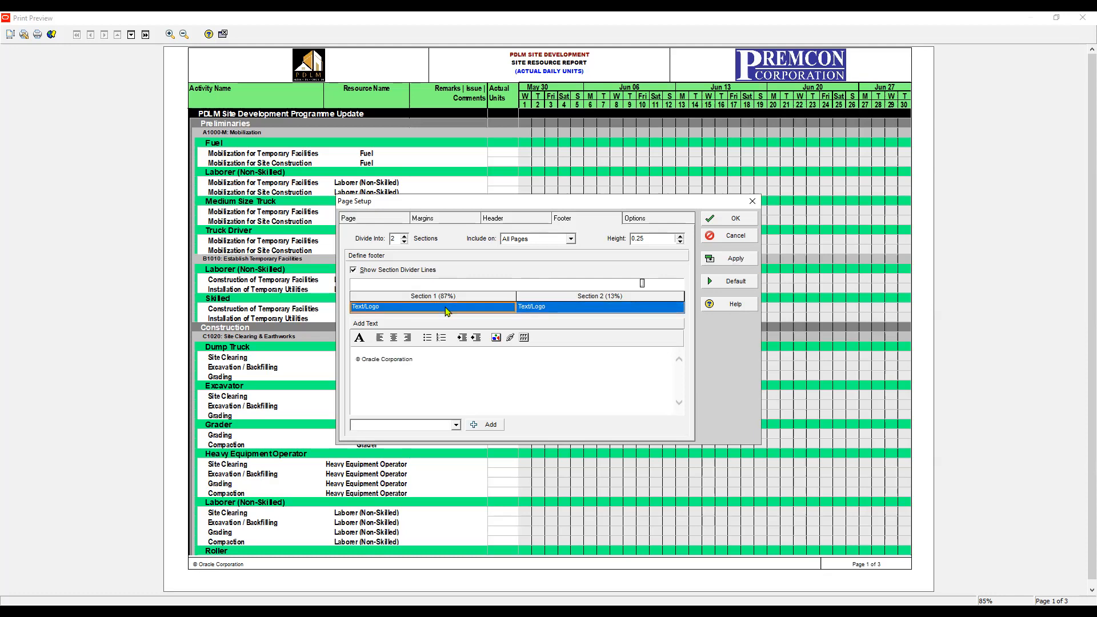
left_click(446, 309)
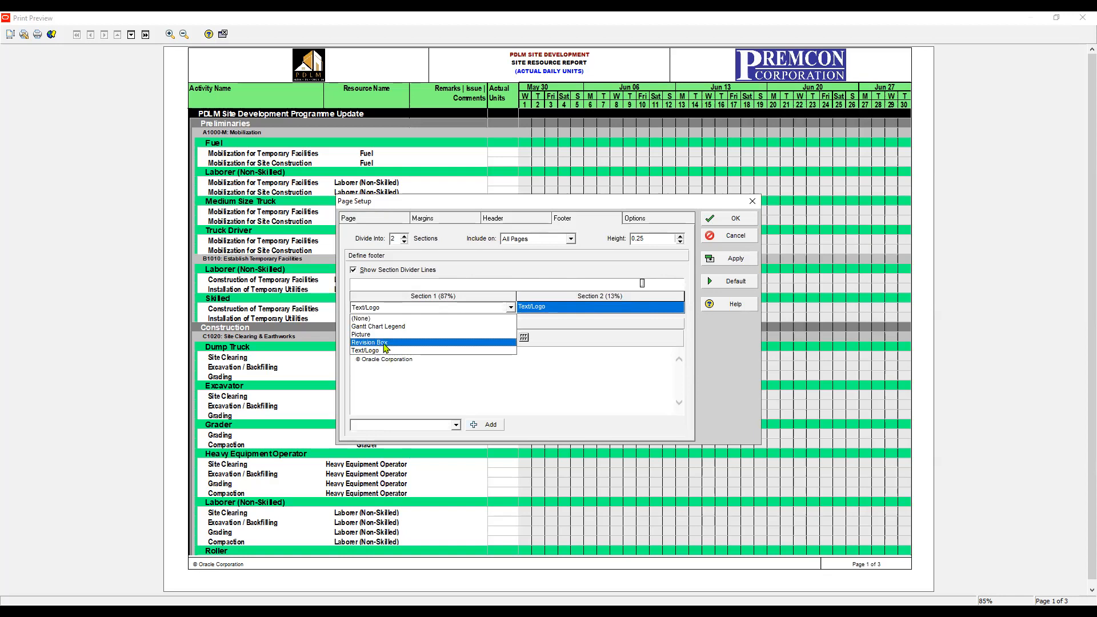
left_click(380, 343)
left_click(730, 259)
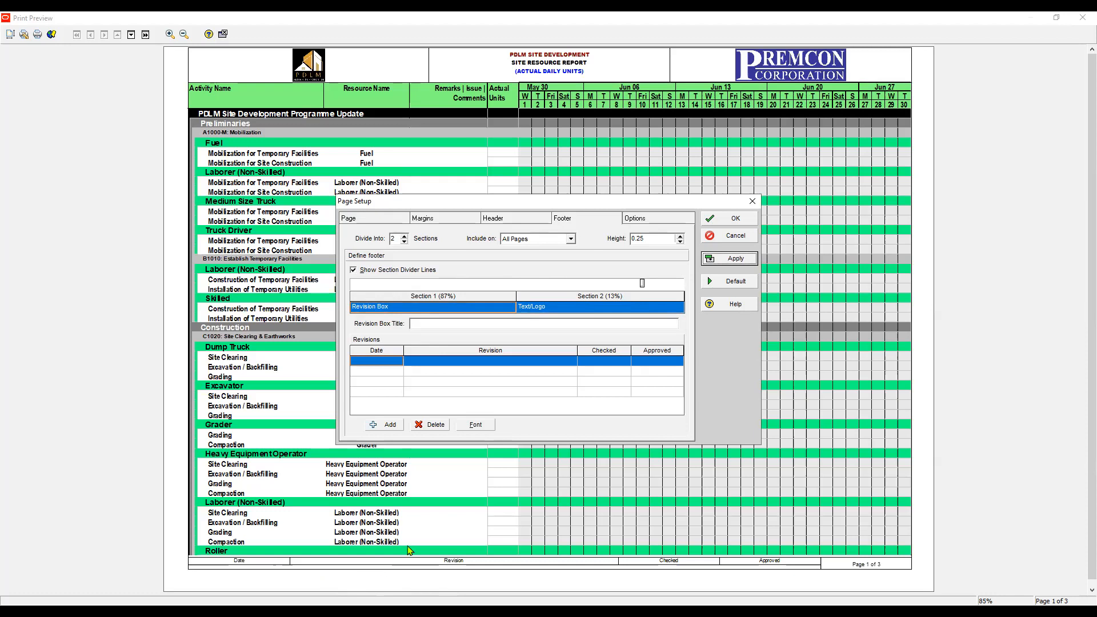
Increase the footer height to 1, apply it and close the page setup.
left_click(679, 236)
left_click(680, 236)
left_click(680, 236)
left_click(729, 259)
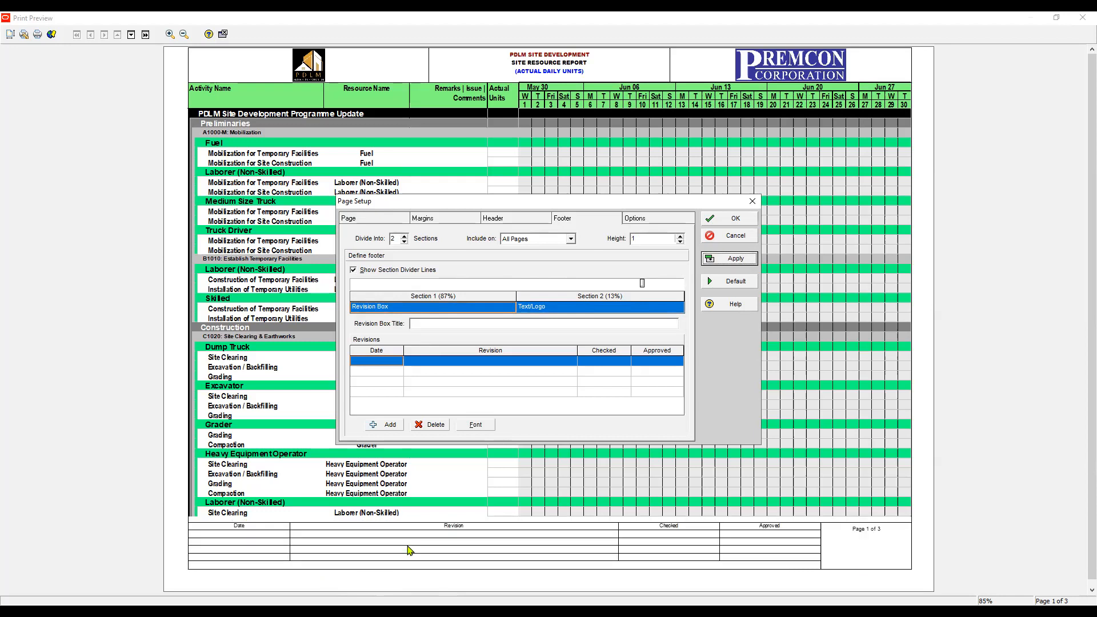
left_click(752, 201)
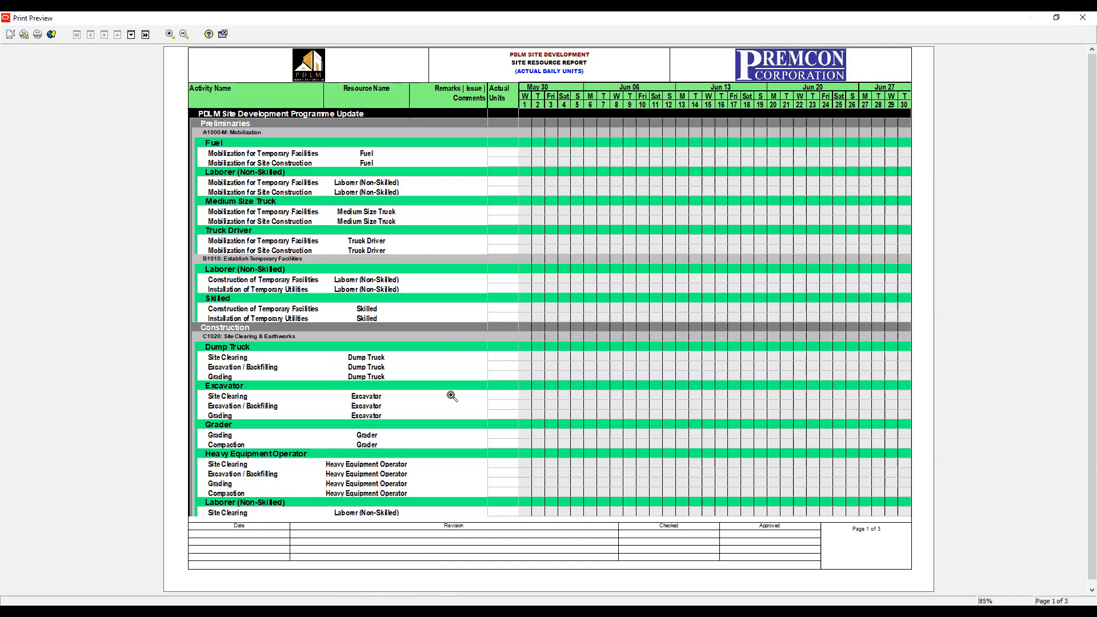
Check the report pages and print all of them with Microsoft Print to PDF as SITE RESOURCE REPORT, replacing the existing file.
scroll(451, 396, "down", 1)
scroll(451, 396, "down", 1)
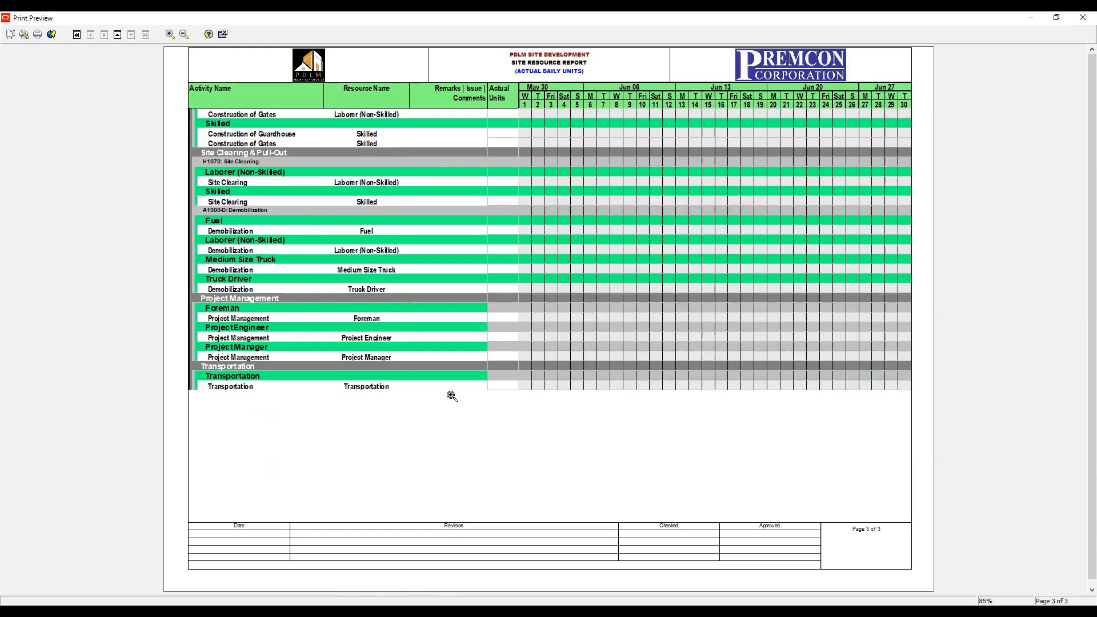
scroll(452, 396, "up", 2)
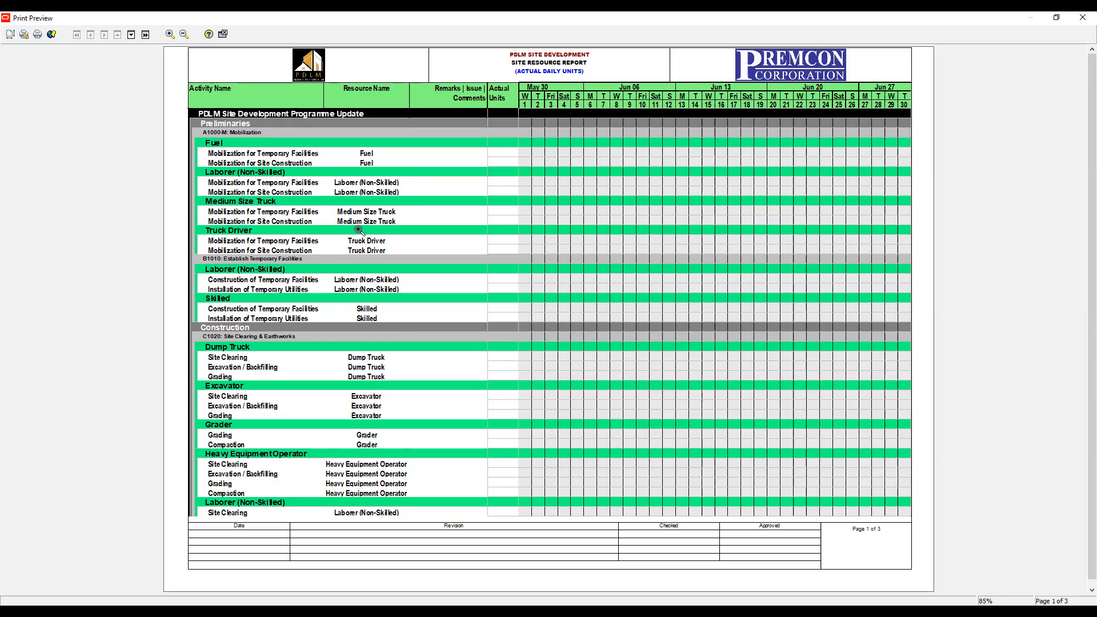
left_click(53, 35)
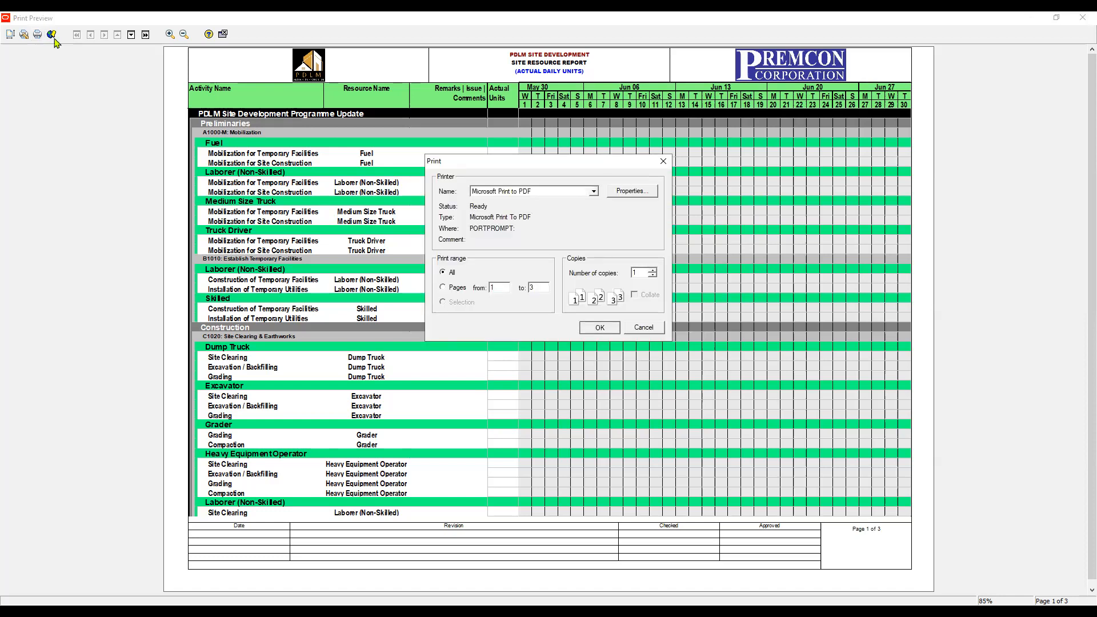
key("Escape")
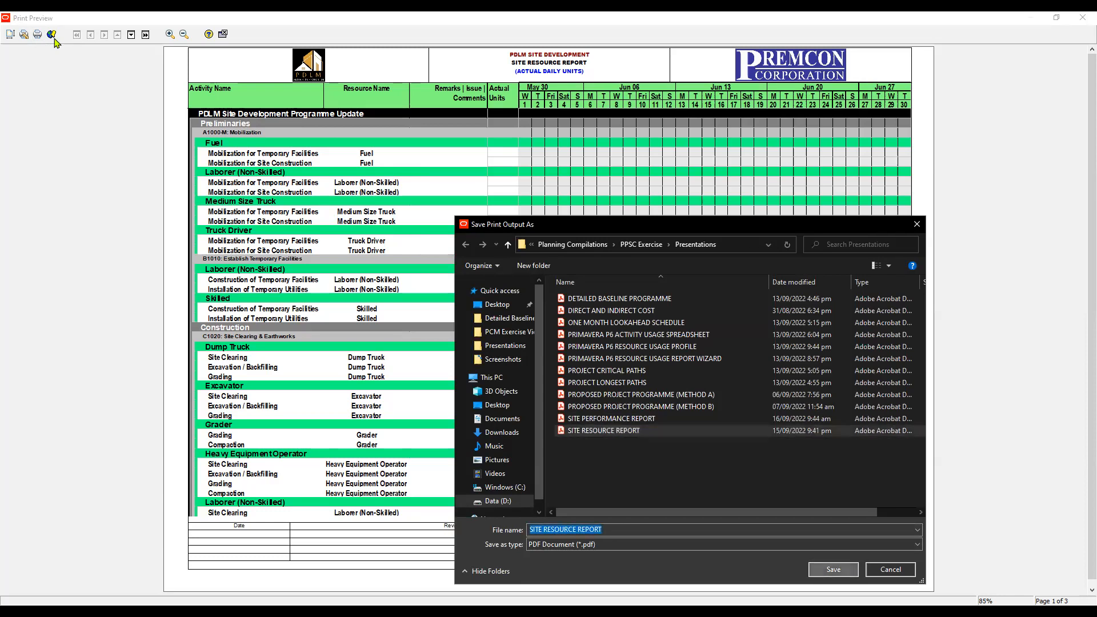
key("Return")
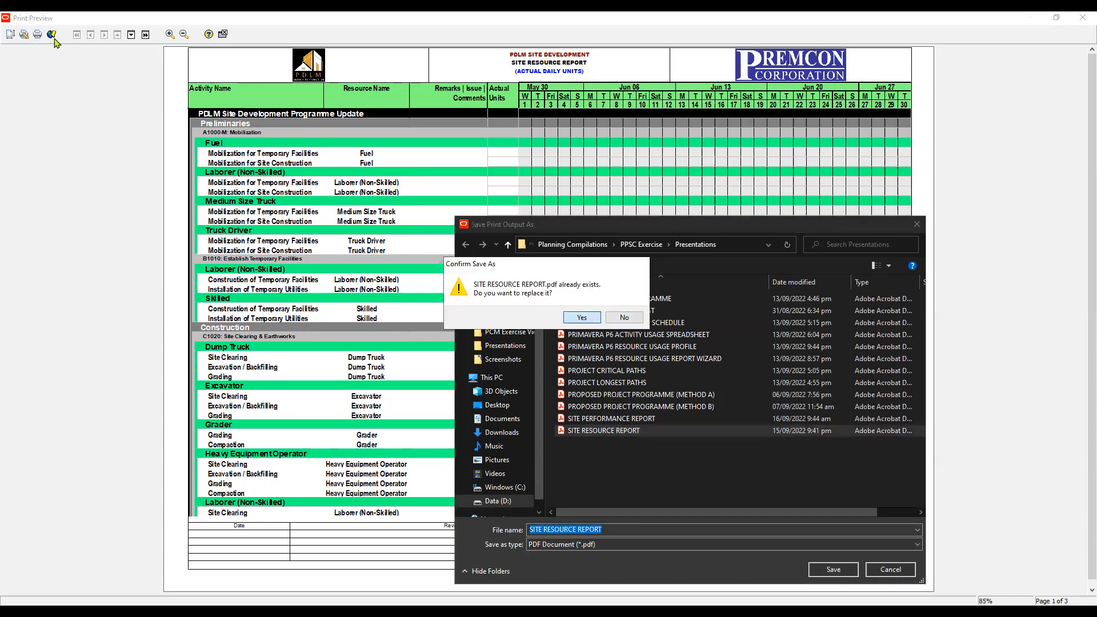
key("Return")
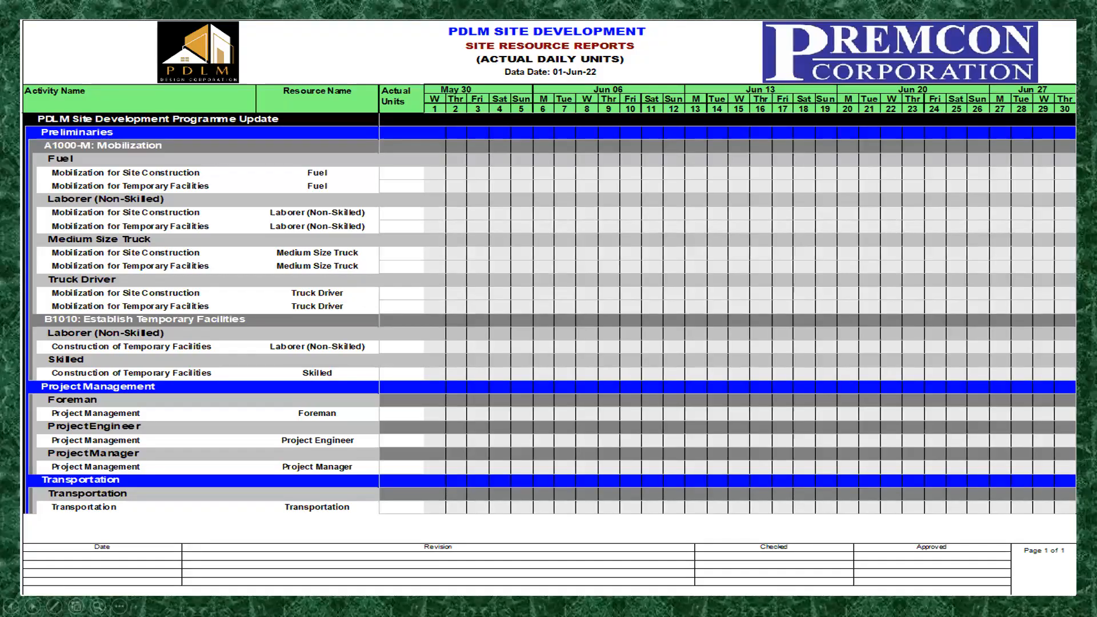
key("Right")
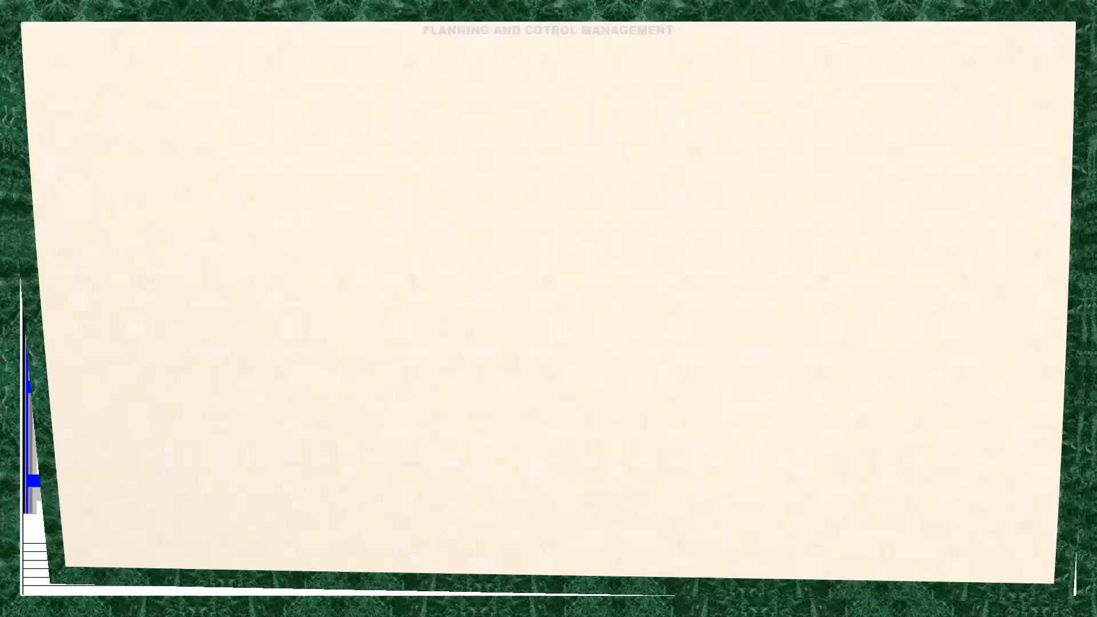